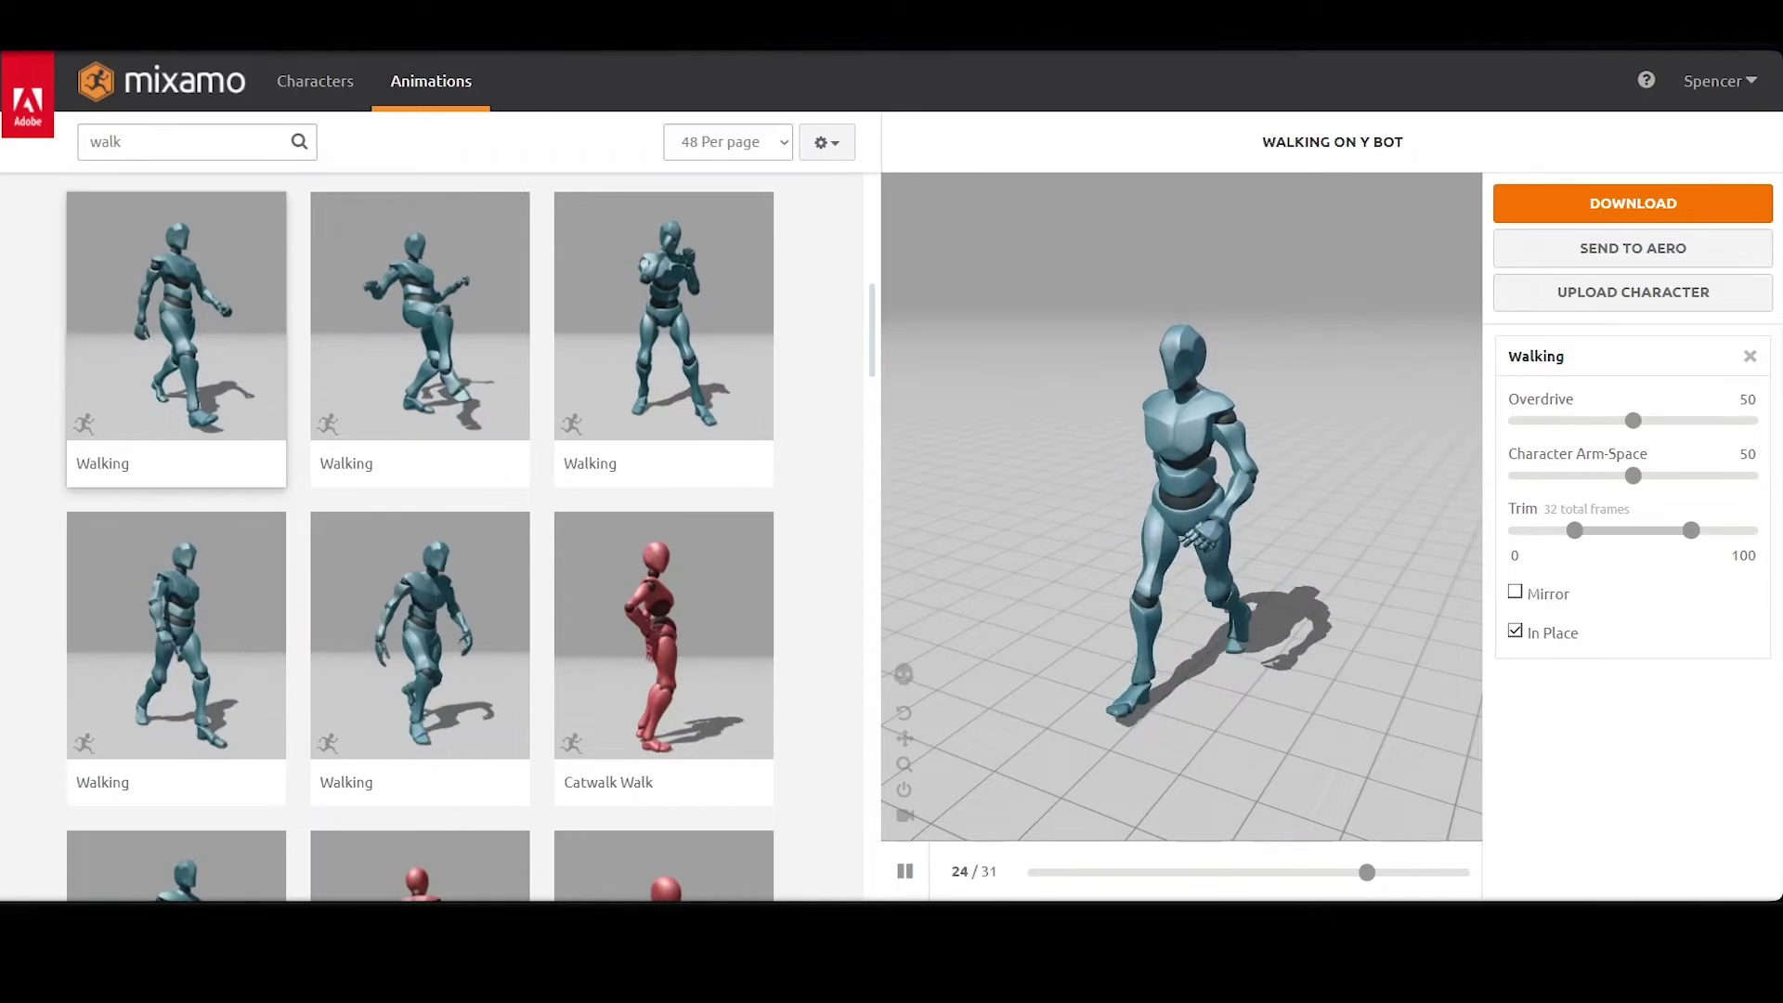
# Download the in-place Walking animation on the Y Bot character
pyautogui.click(1633, 204)
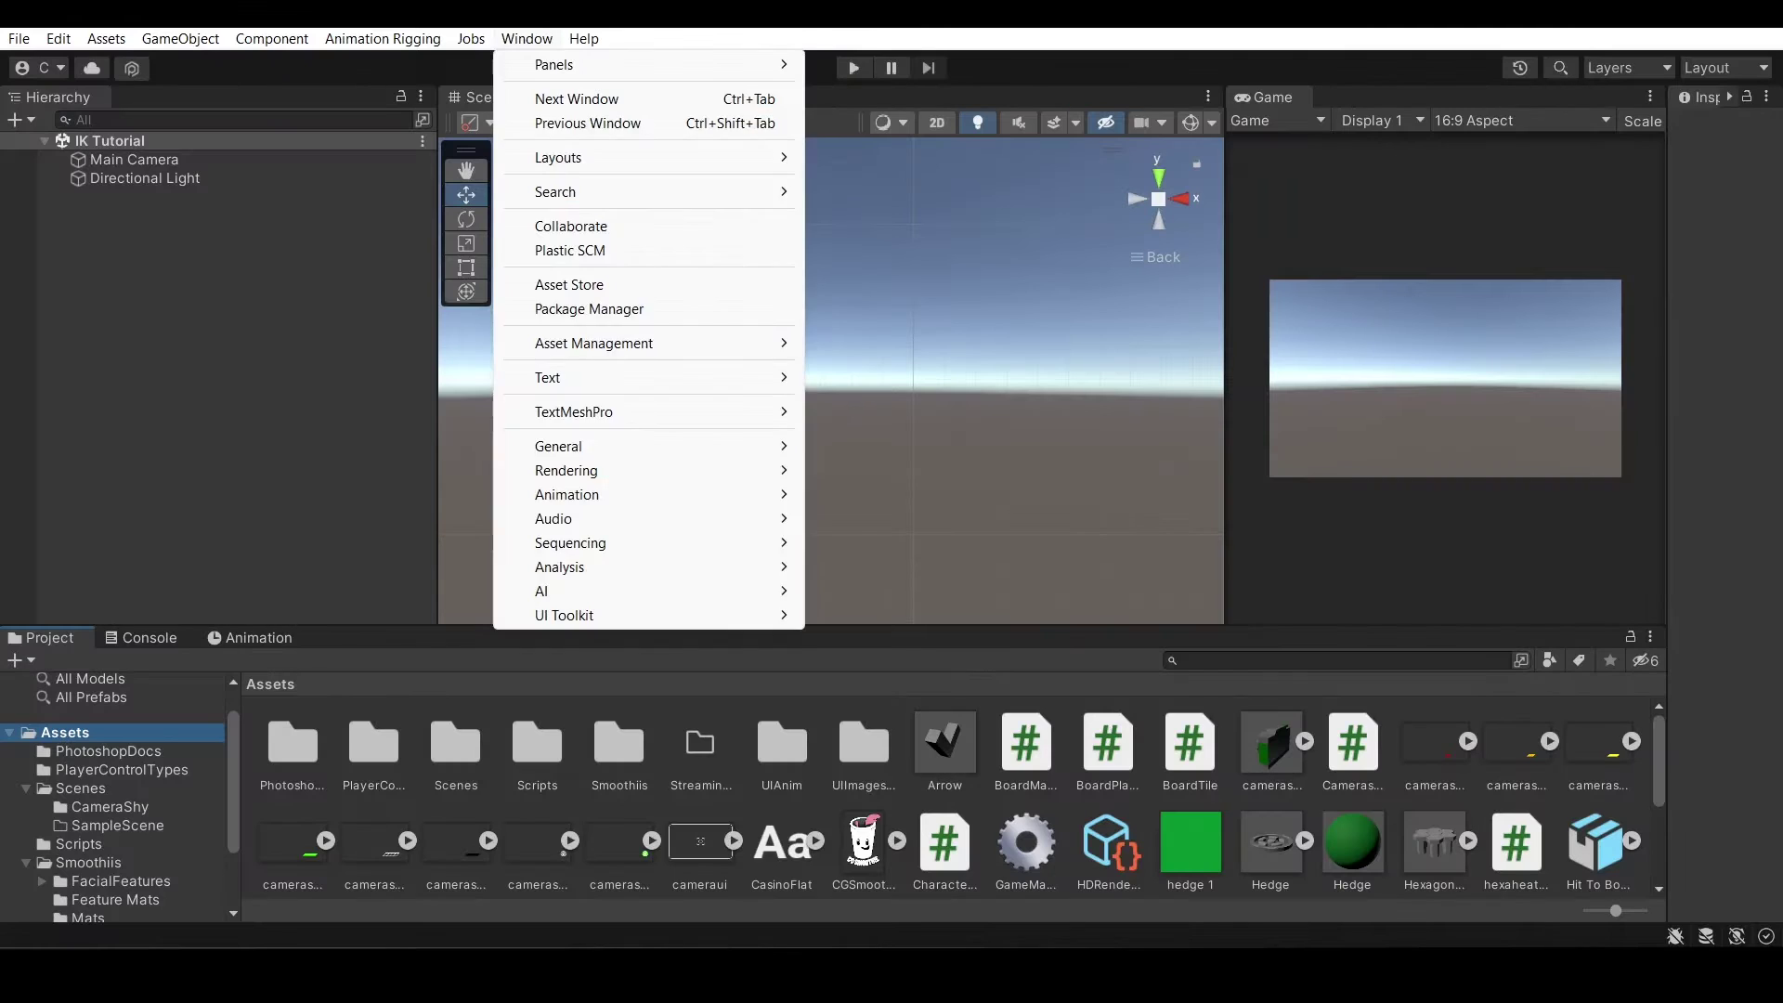
# Switch to Unity, search the Unity Registry packages for "Animation" and view the Animation Rigging package details
pyautogui.press('Escape')
pyautogui.click(584, 38)
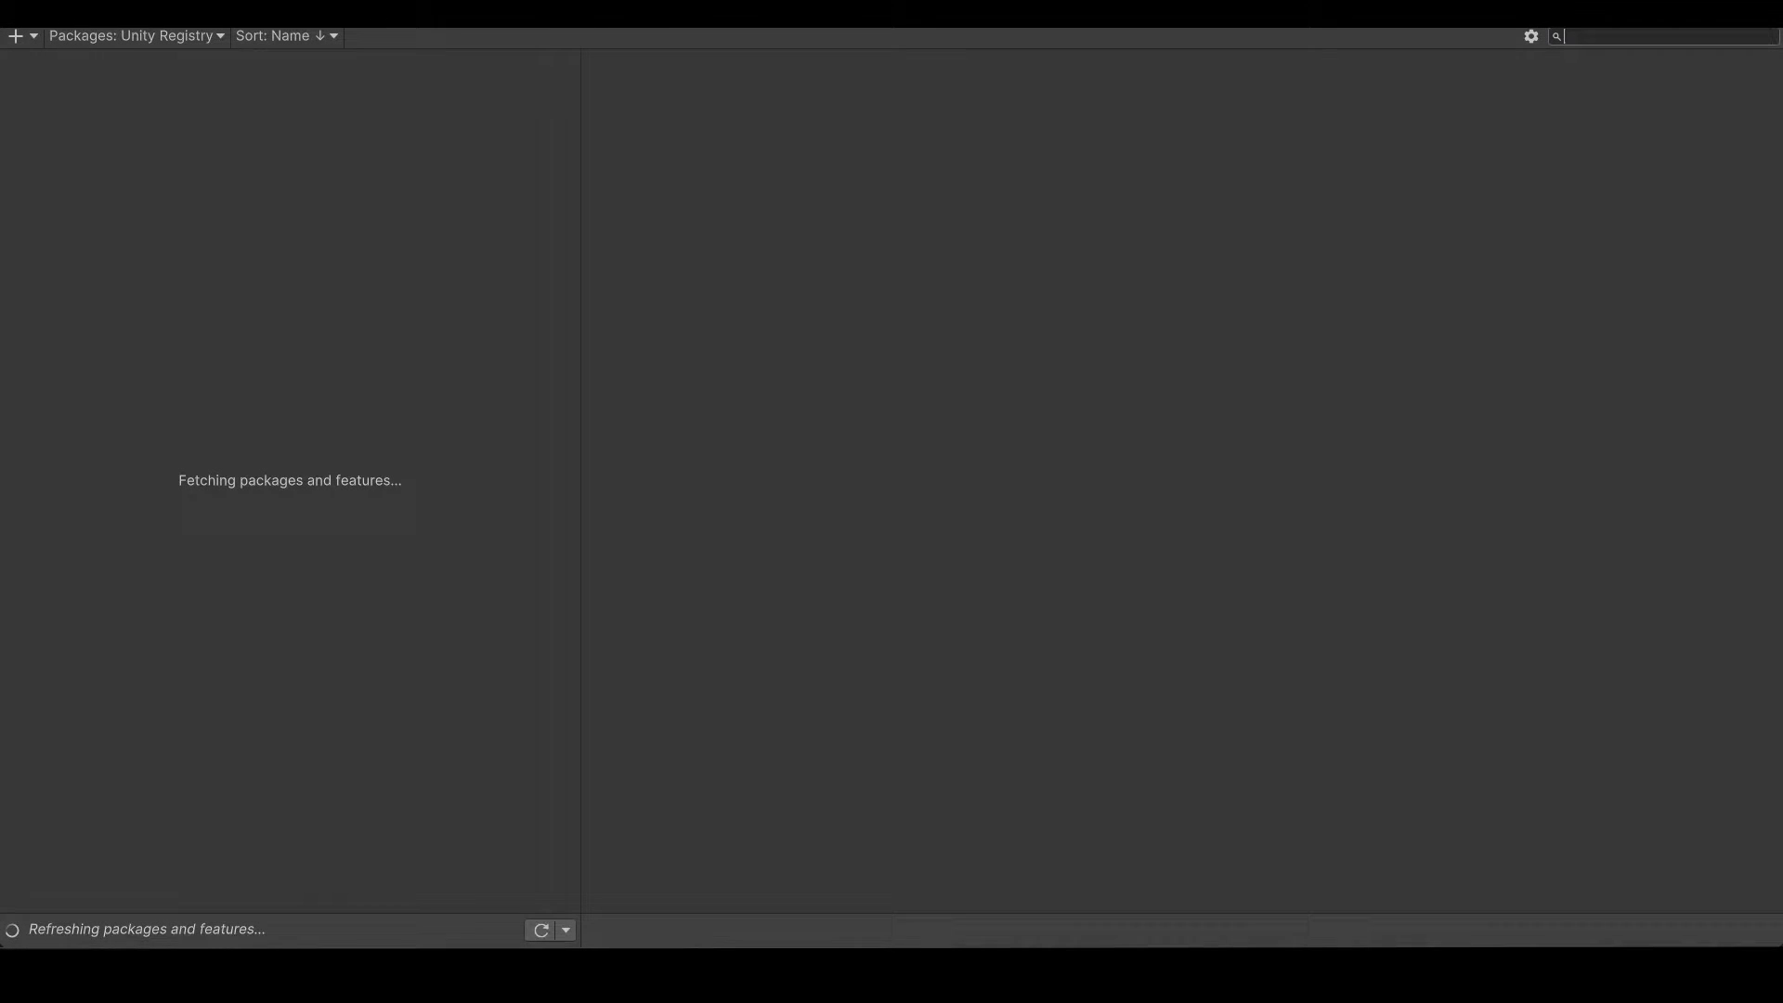
pyautogui.write('Animation')
pyautogui.click(89, 193)
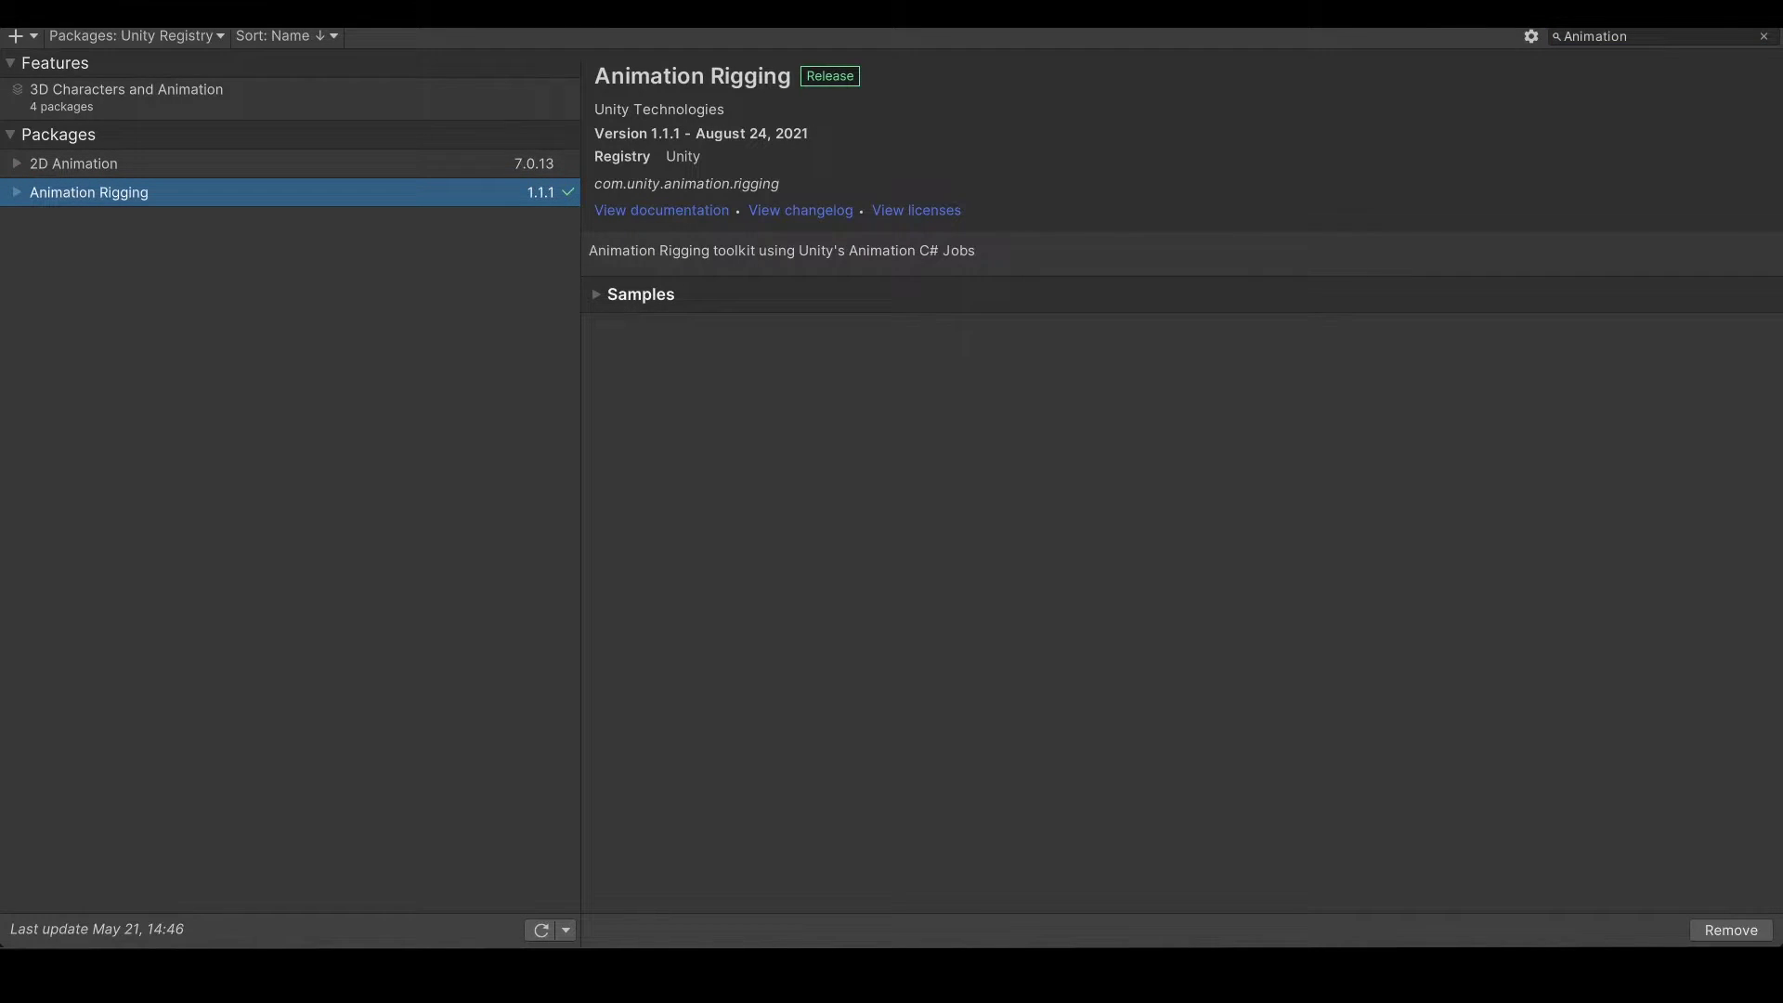
pyautogui.click(1762, 13)
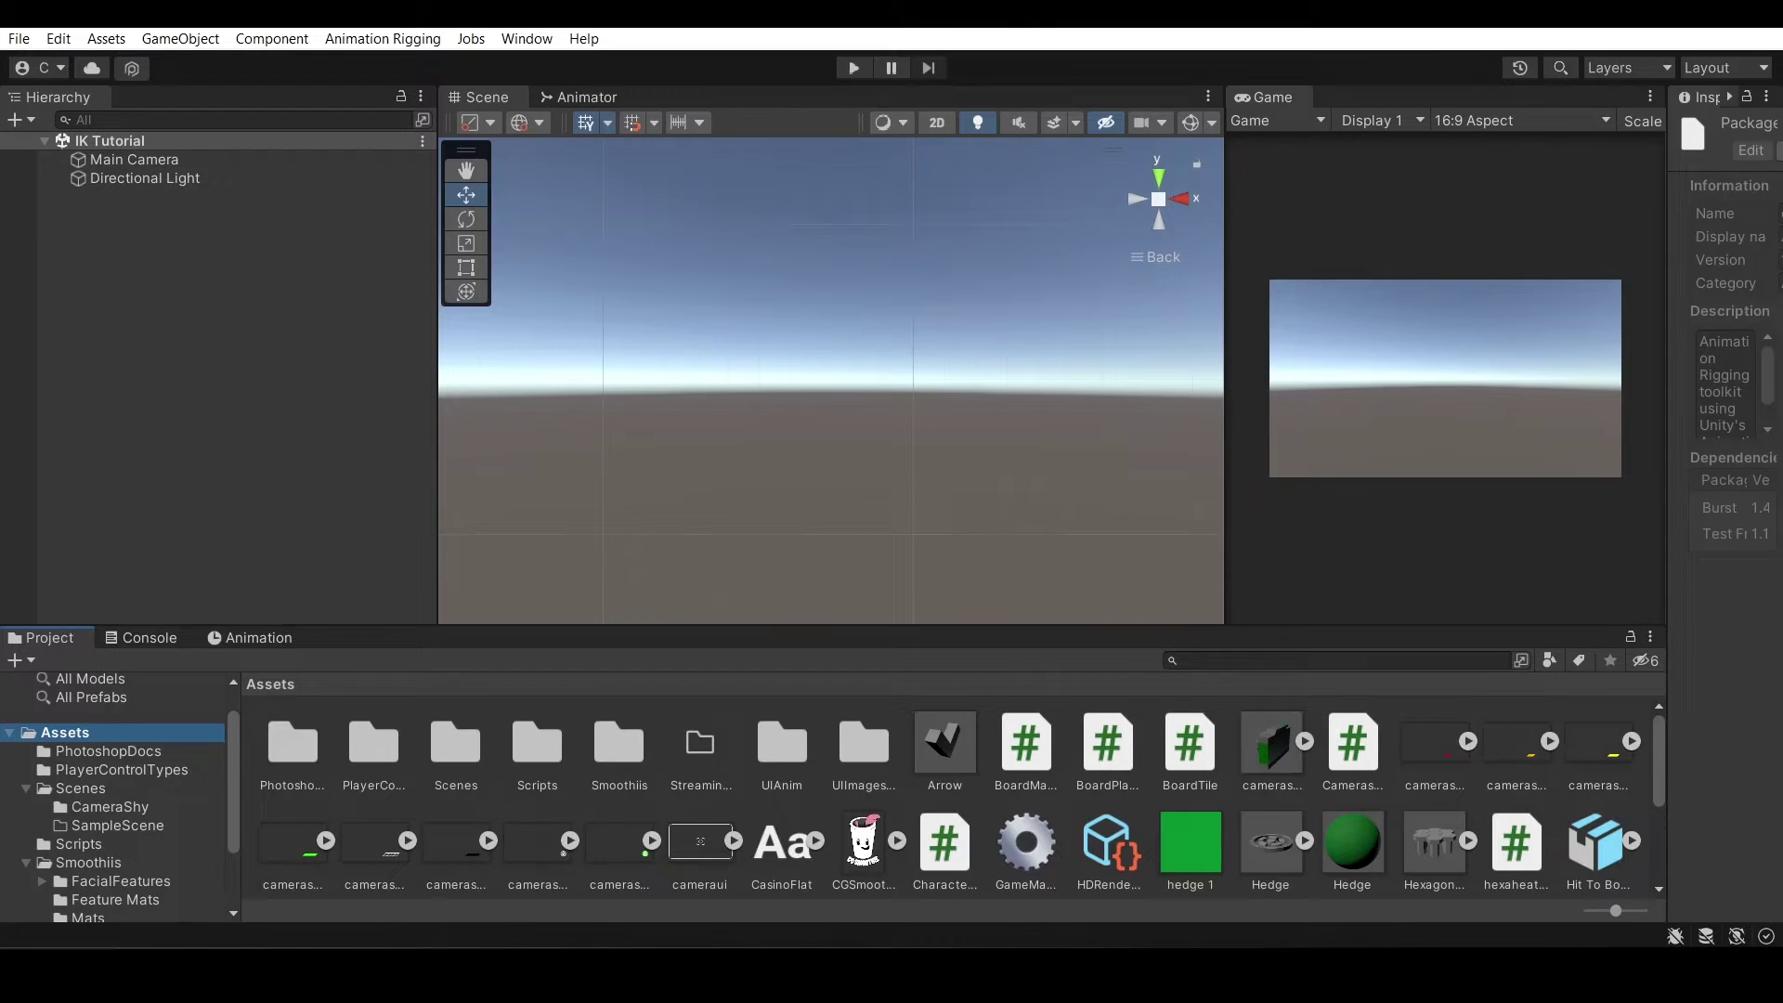
# Place the Walking (1) model from the project assets in the scene and select the Main Camera
pyautogui.scroll(-10, 964, 799)
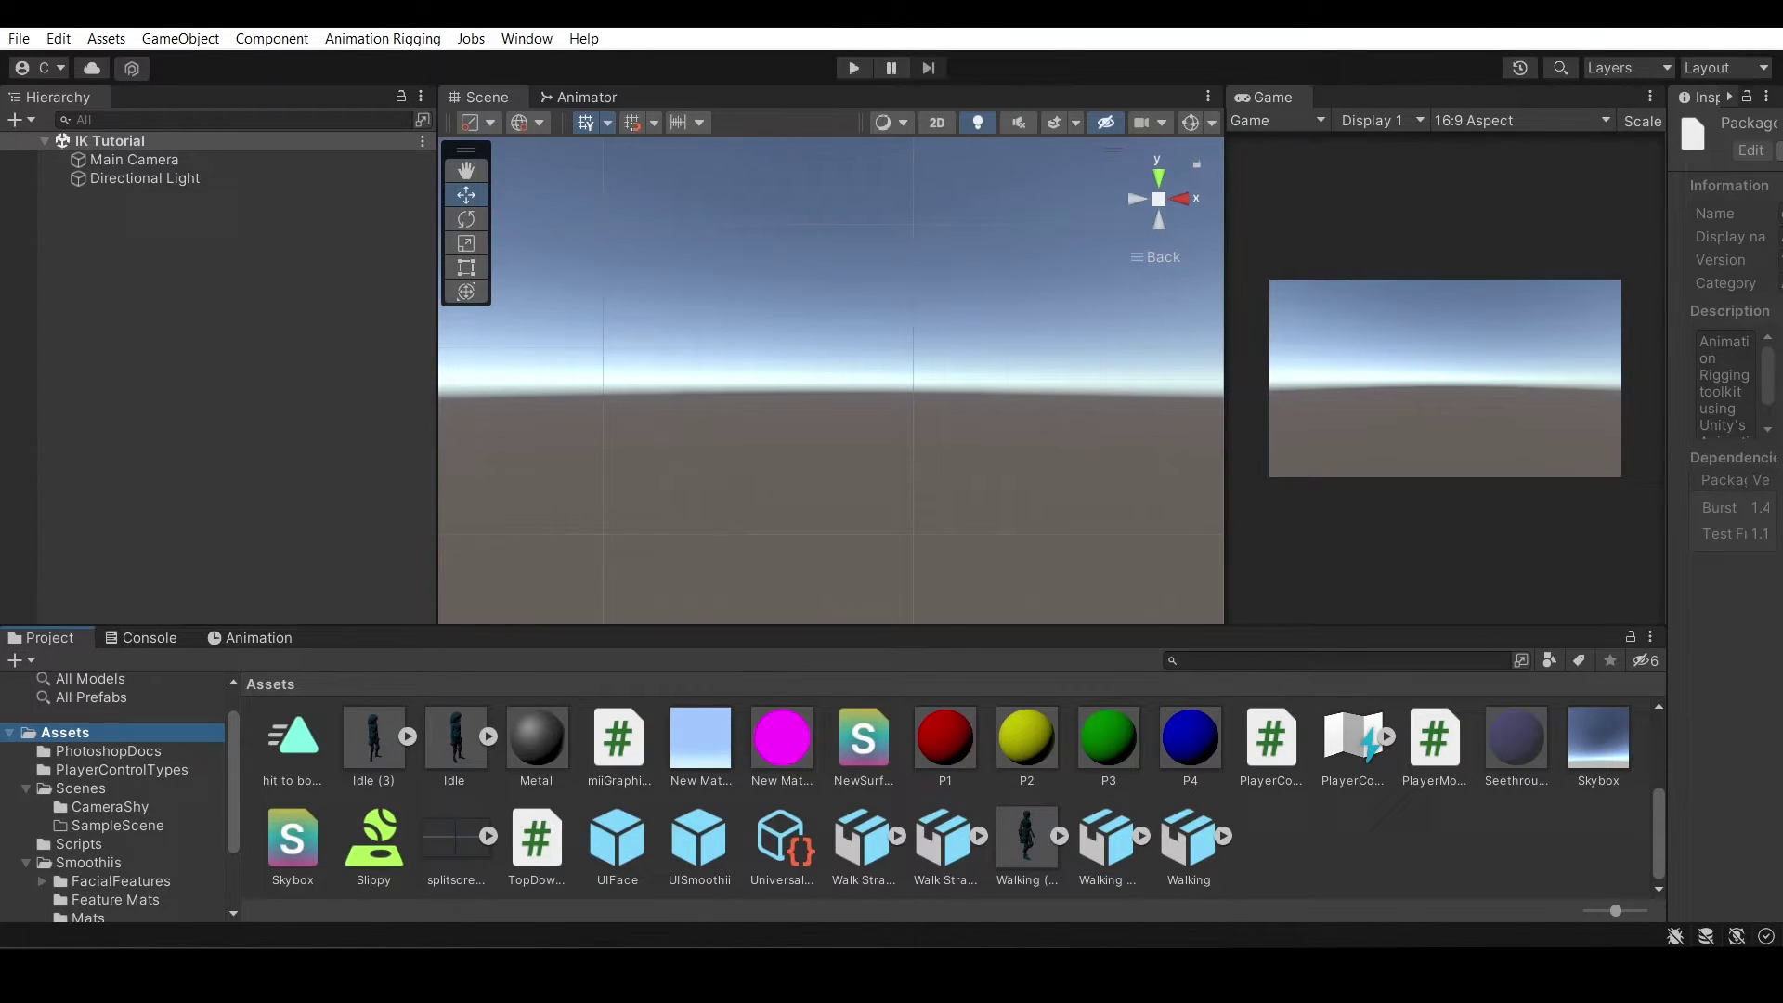
pyautogui.click(1189, 839)
pyautogui.click(1027, 838)
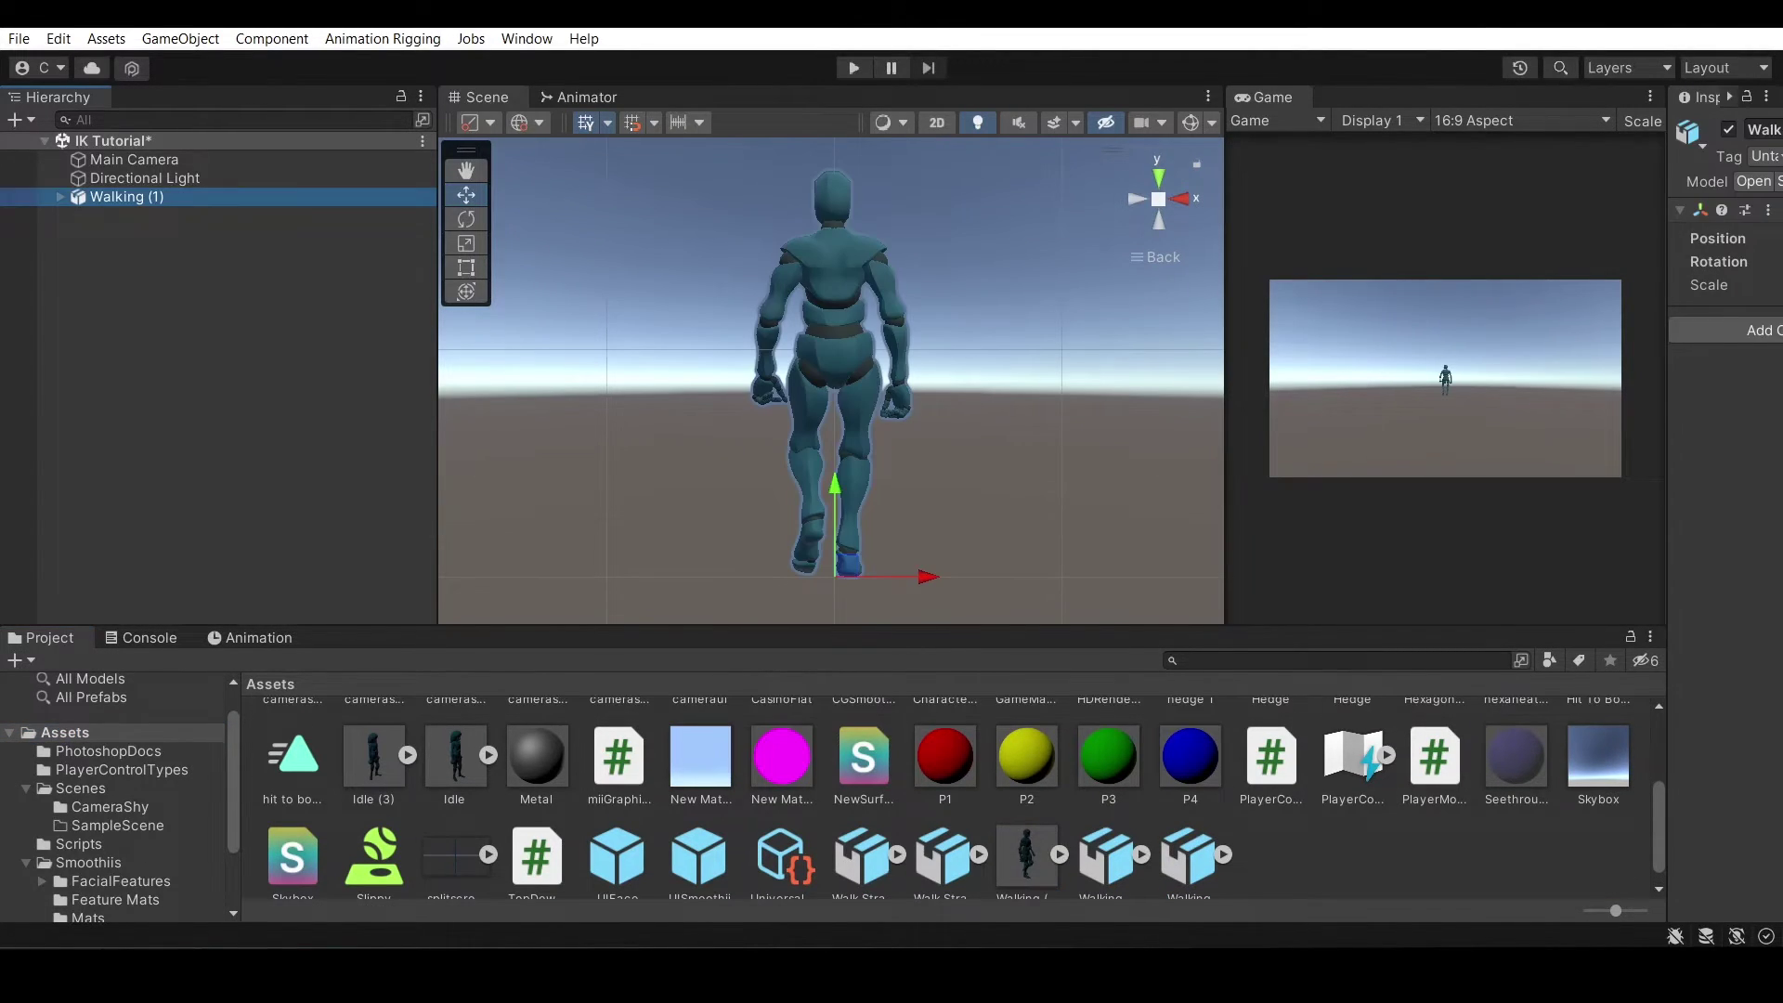
pyautogui.click(135, 159)
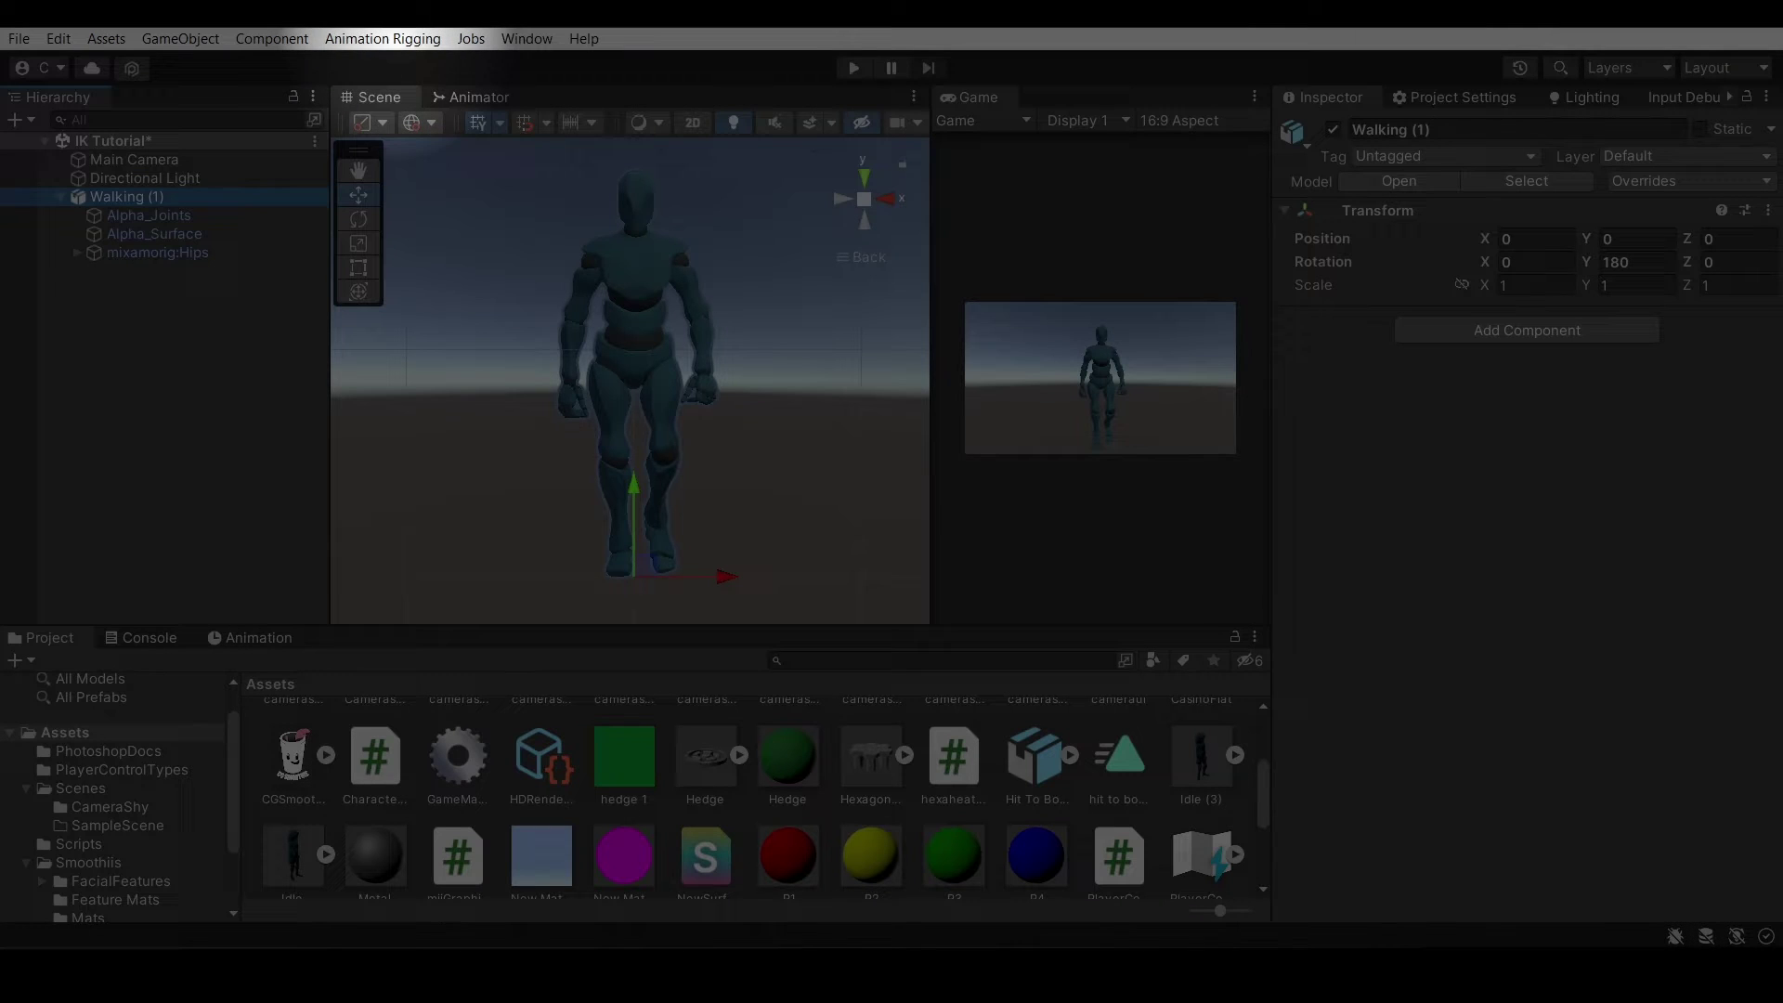
# Apply Bone Renderer Setup and Rig Setup to the Walking (1) character
pyautogui.click(383, 38)
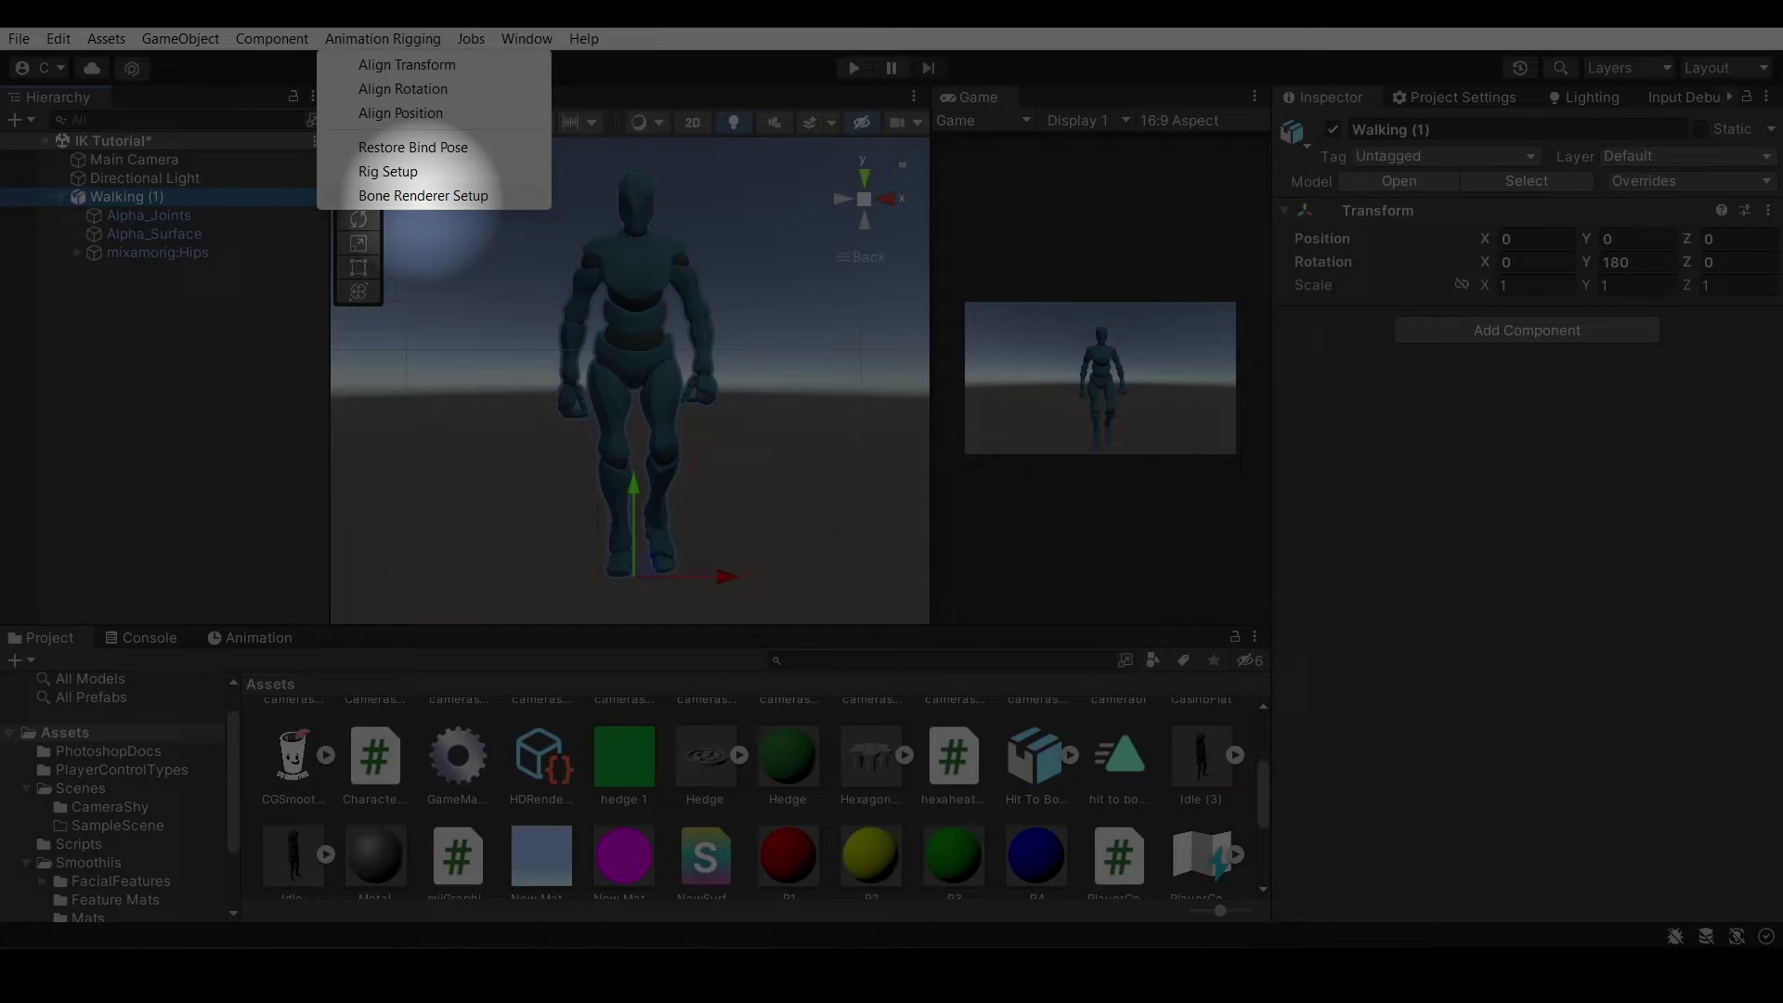
pyautogui.click(423, 195)
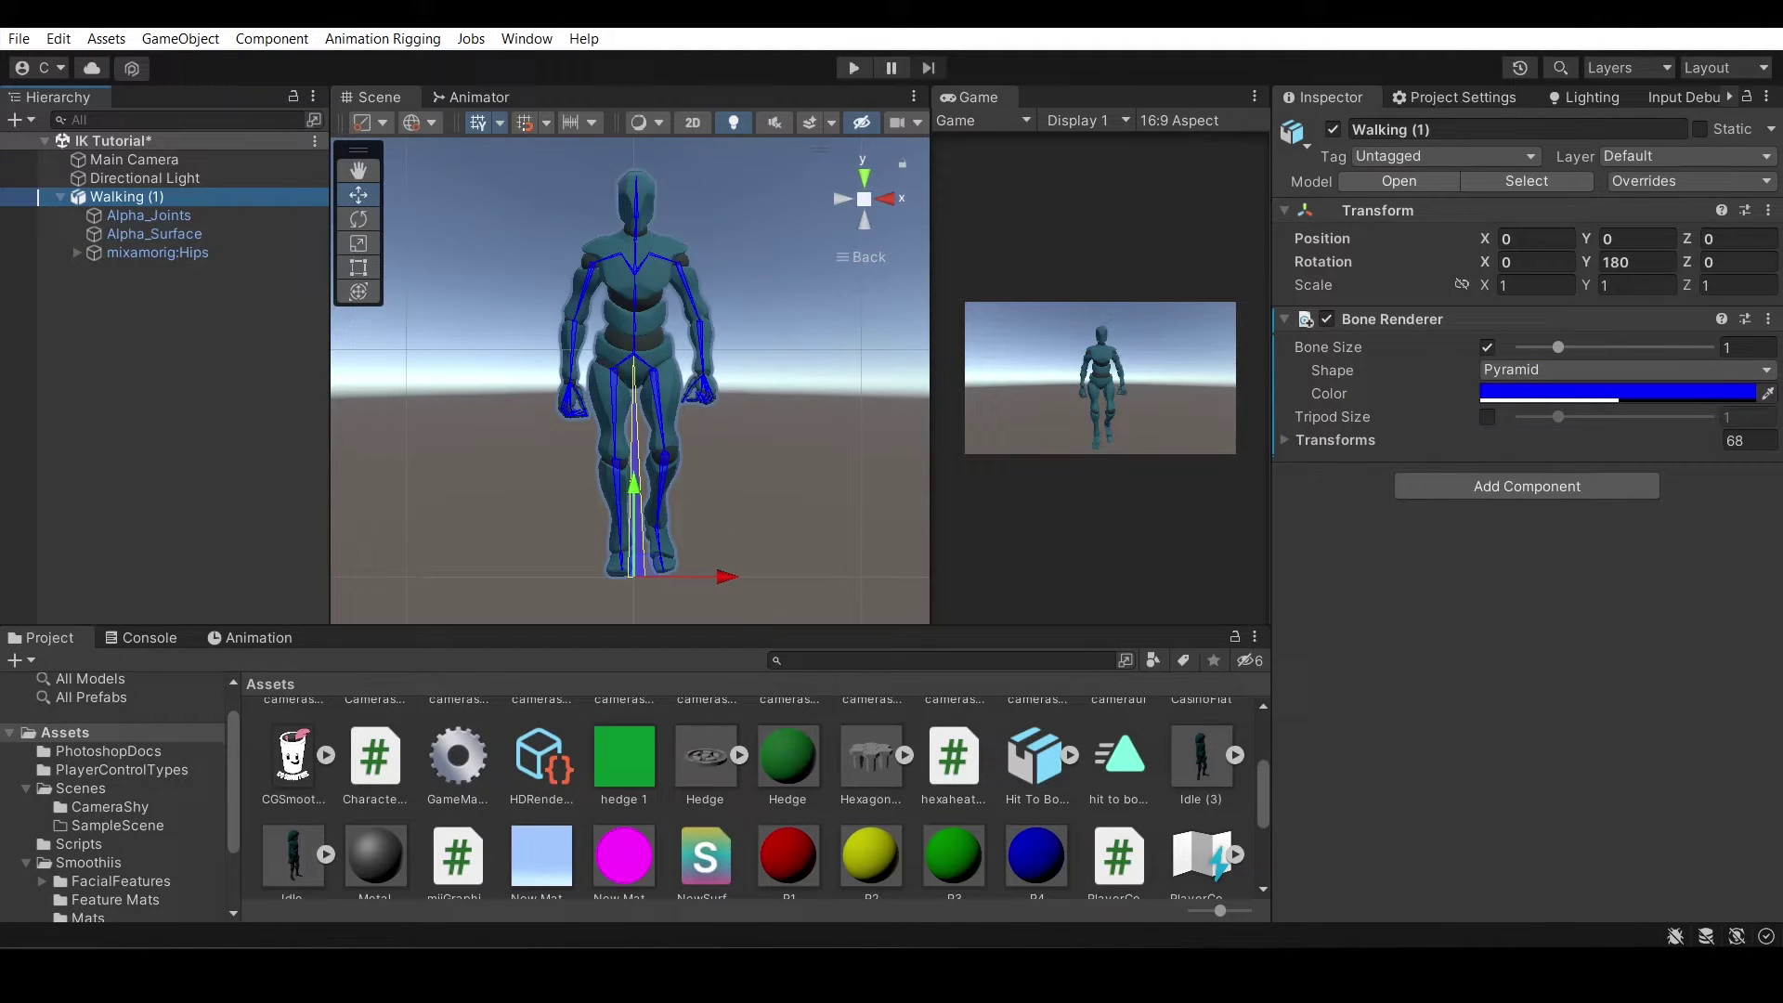
pyautogui.click(383, 38)
pyautogui.click(409, 174)
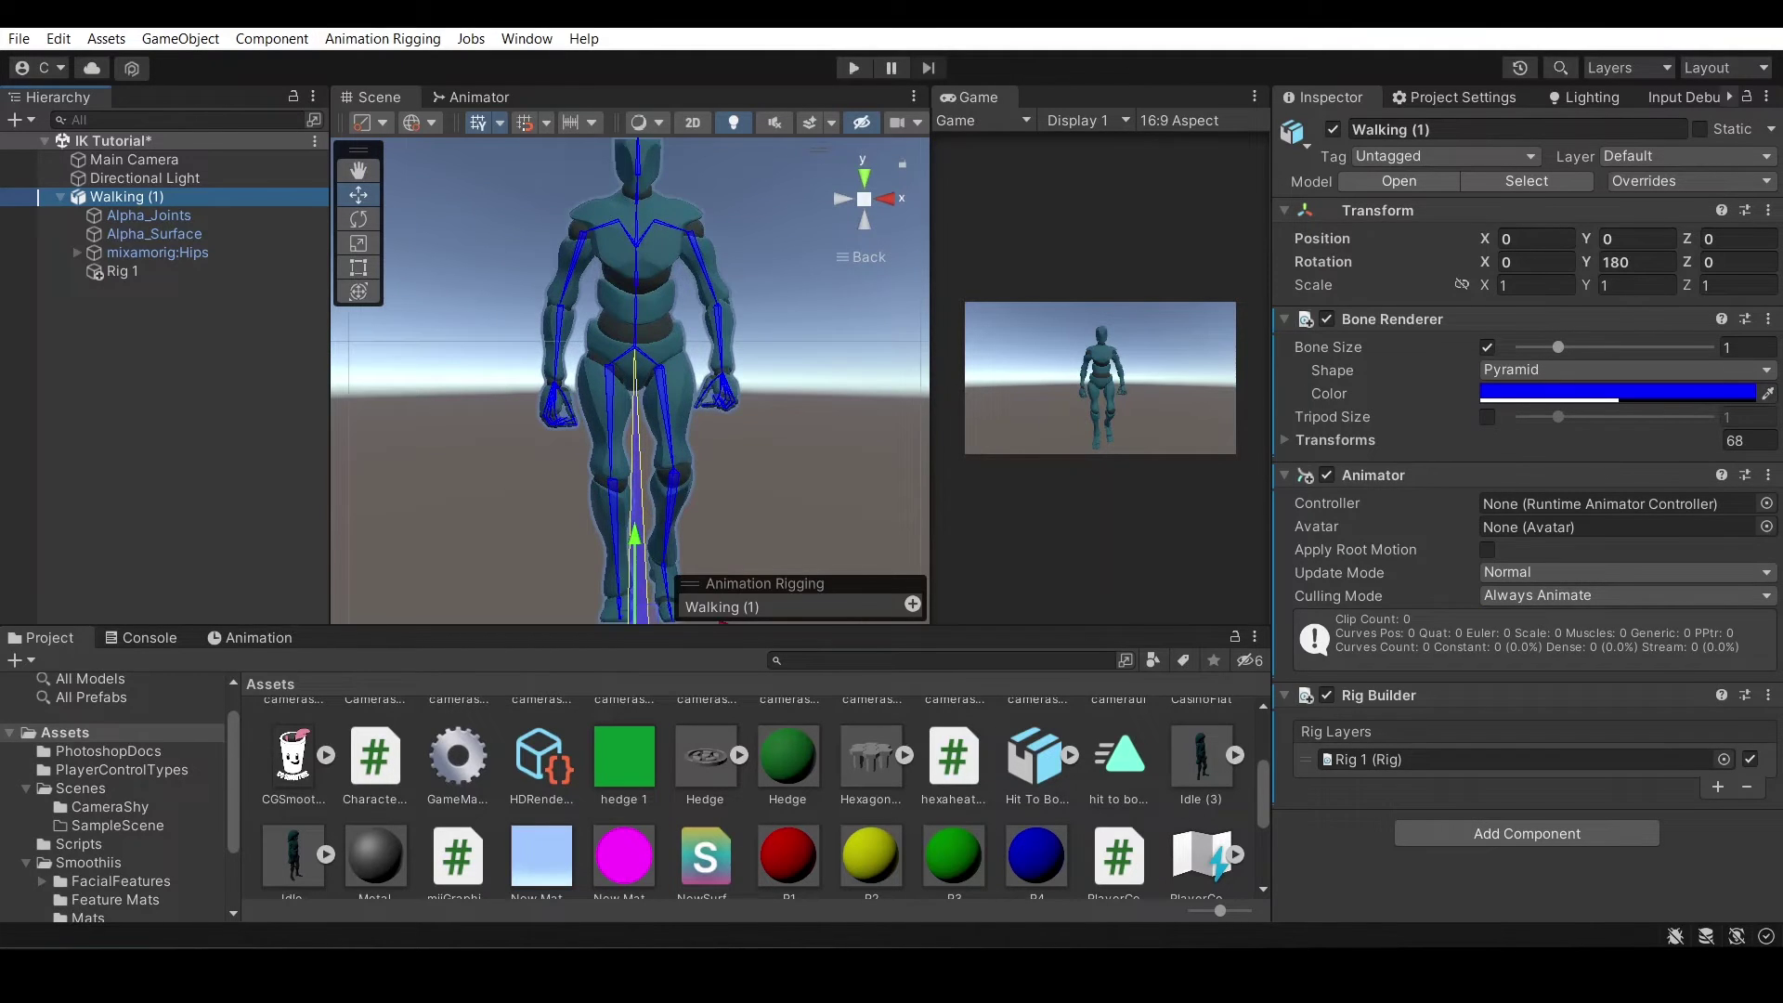
# Examine the character's rendered bones by selecting the left upper leg, right upper leg and Spine1 bones
pyautogui.scroll(5, 631, 381)
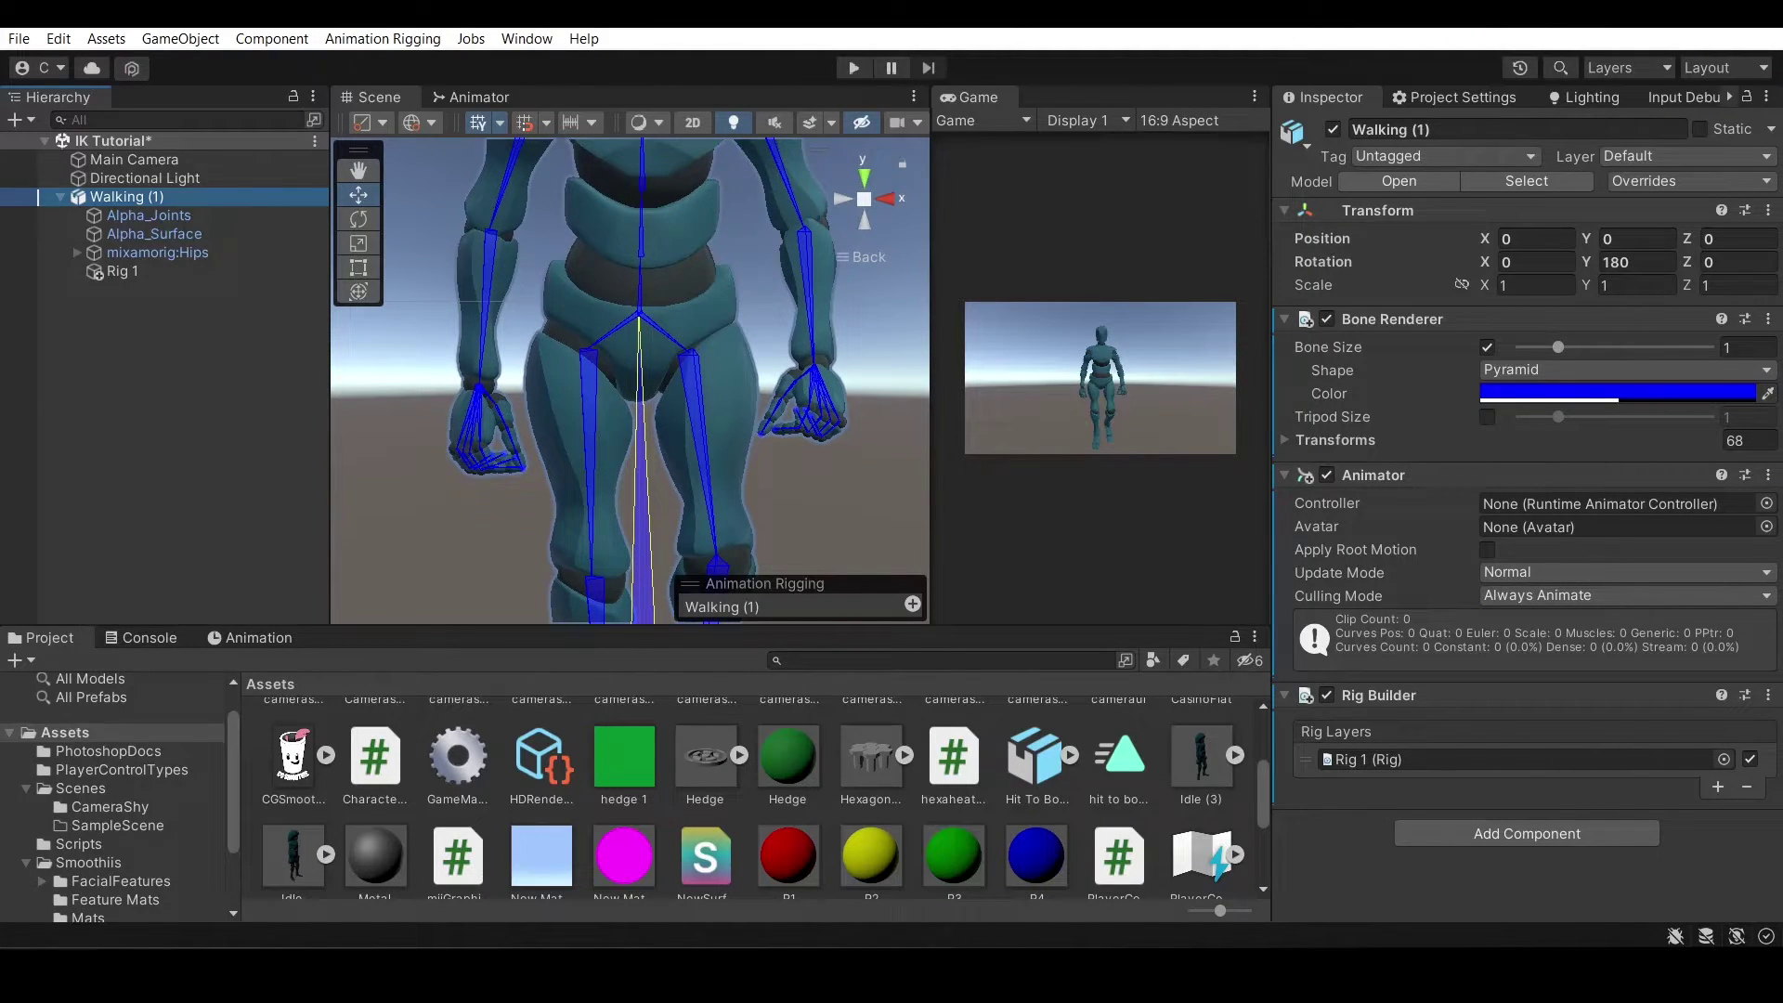
pyautogui.scroll(-5, 631, 381)
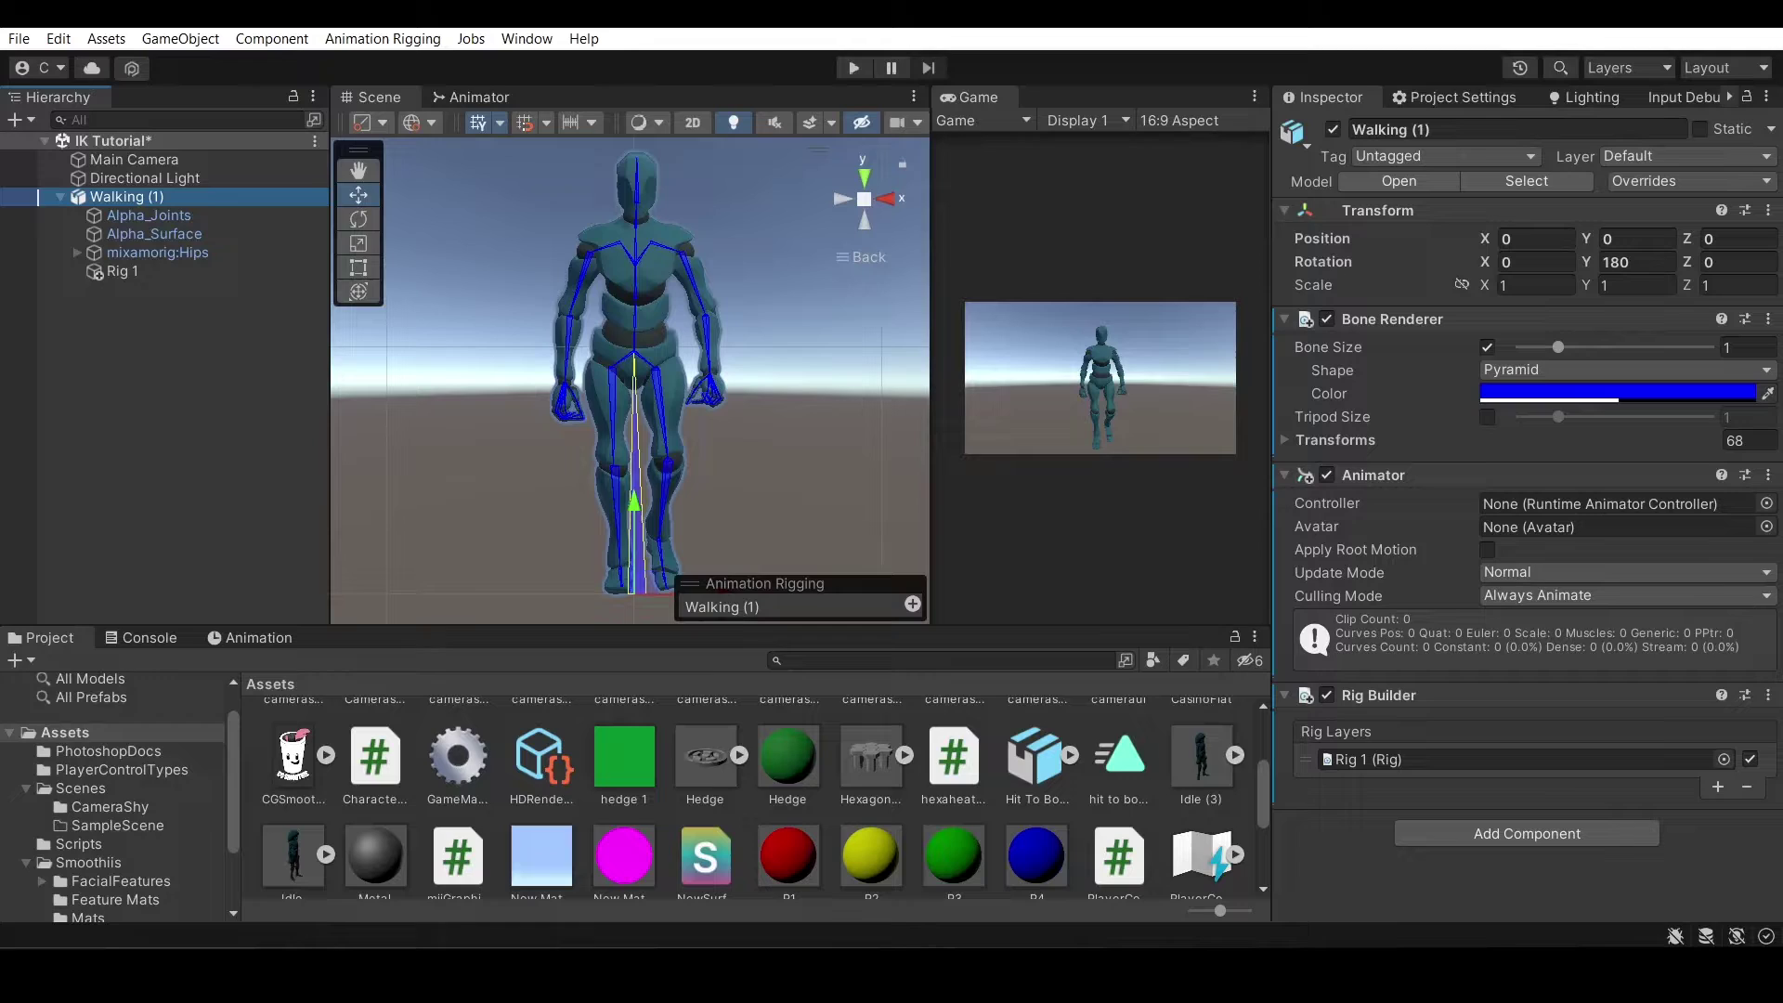
pyautogui.click(660, 404)
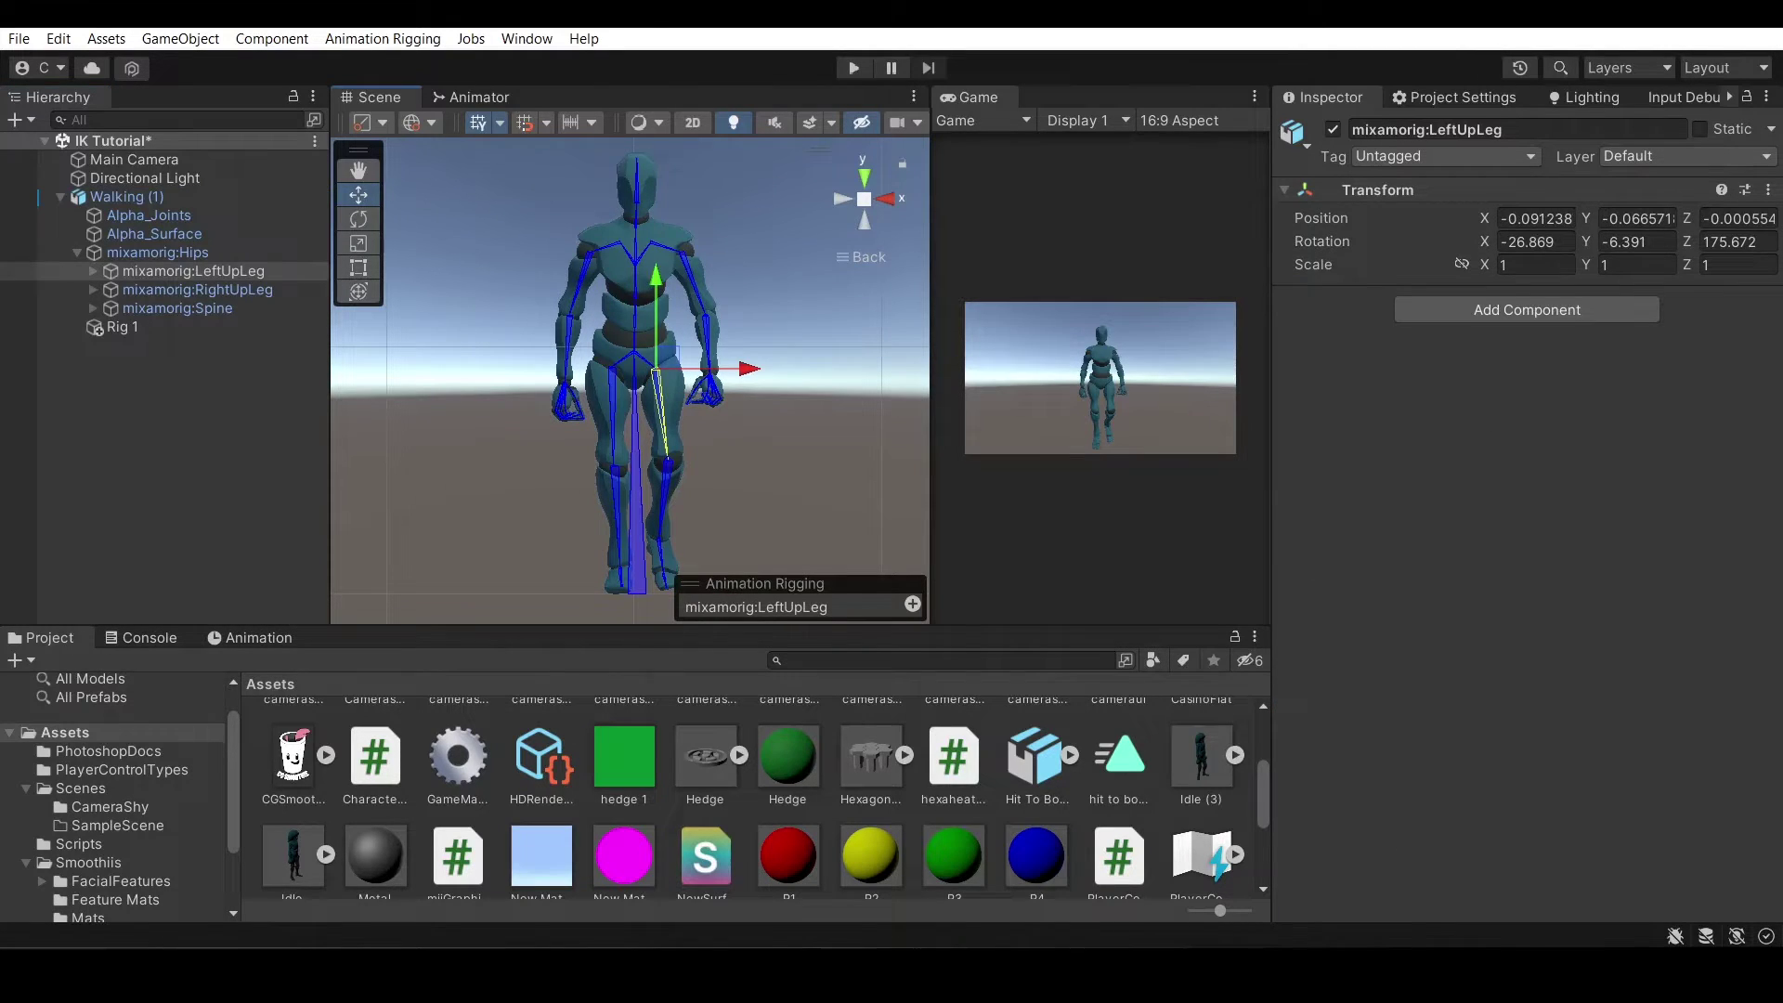
pyautogui.click(613, 406)
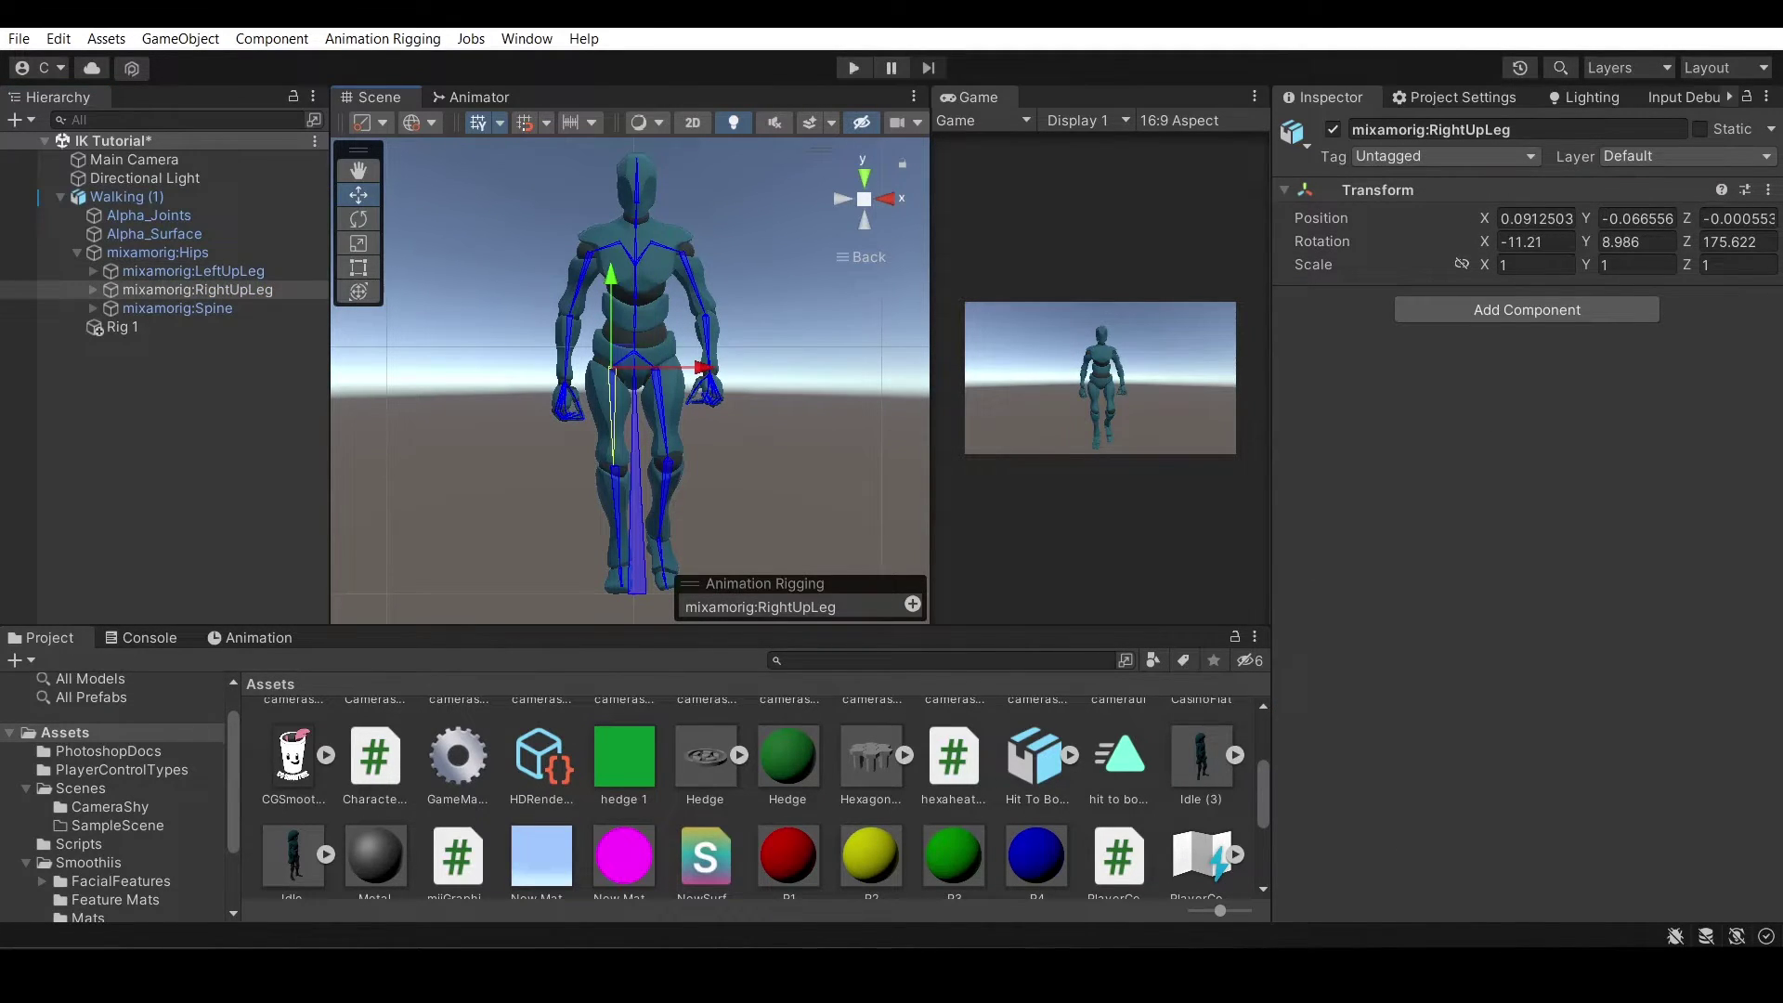
pyautogui.click(525, 474)
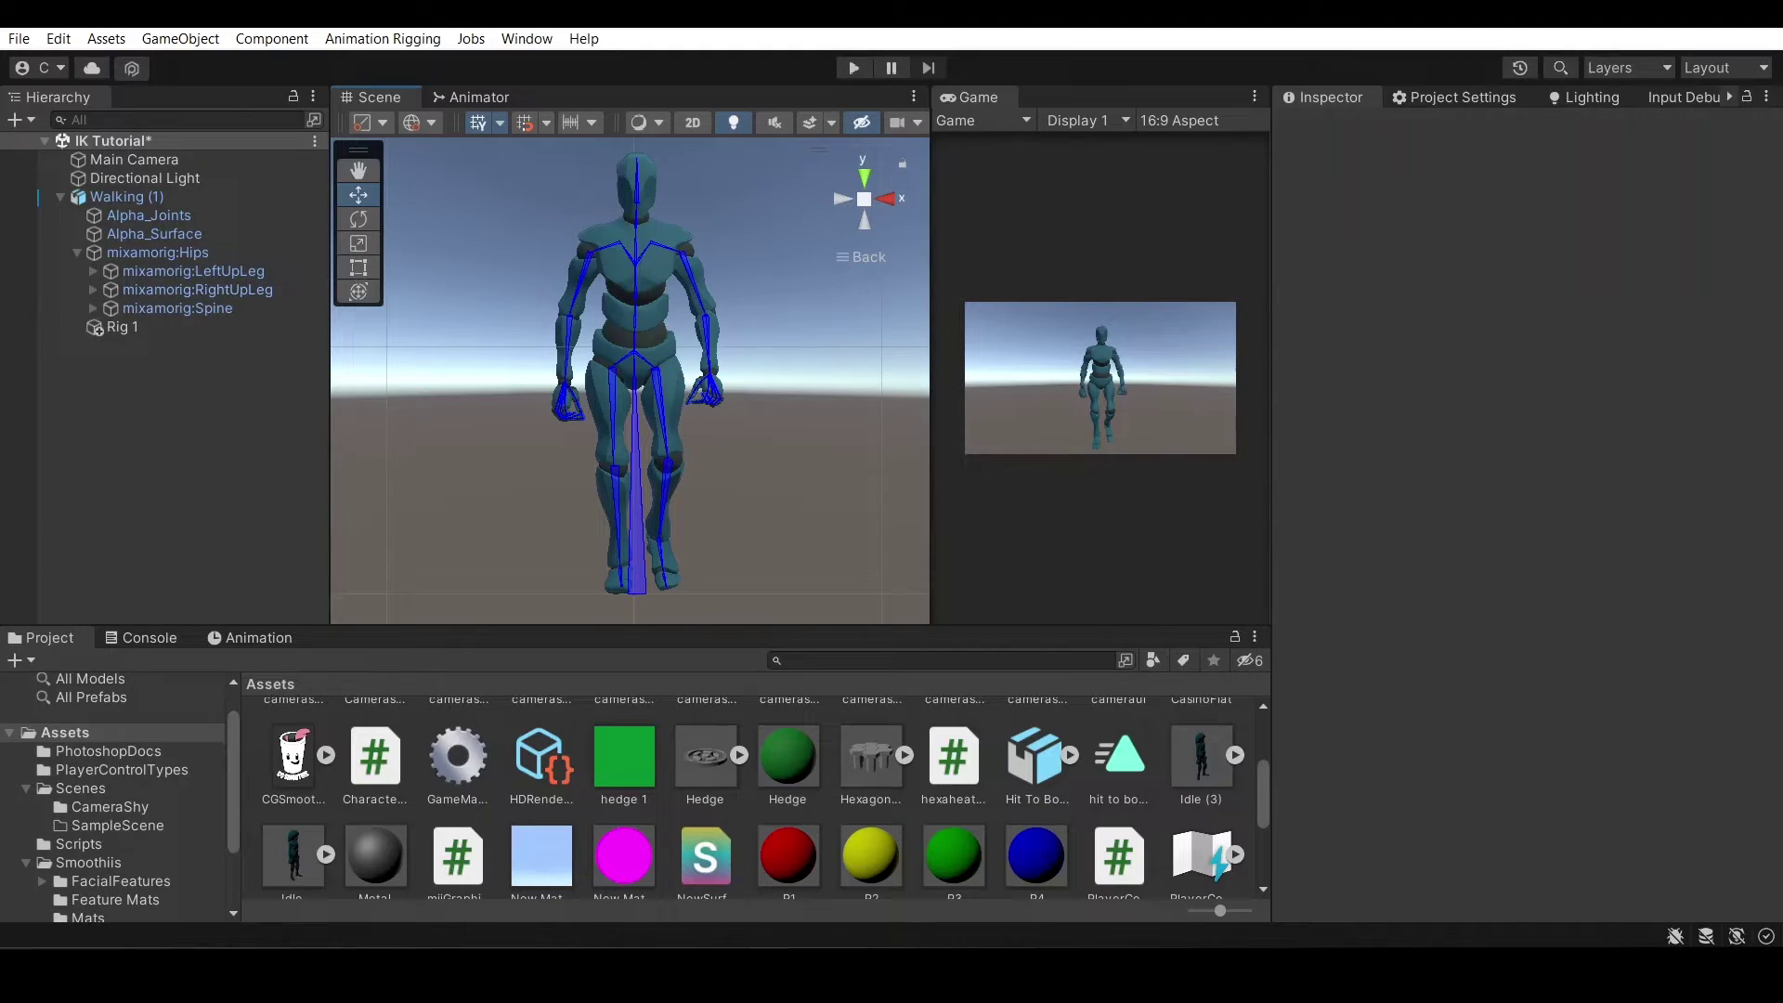
pyautogui.click(655, 276)
pyautogui.click(655, 276)
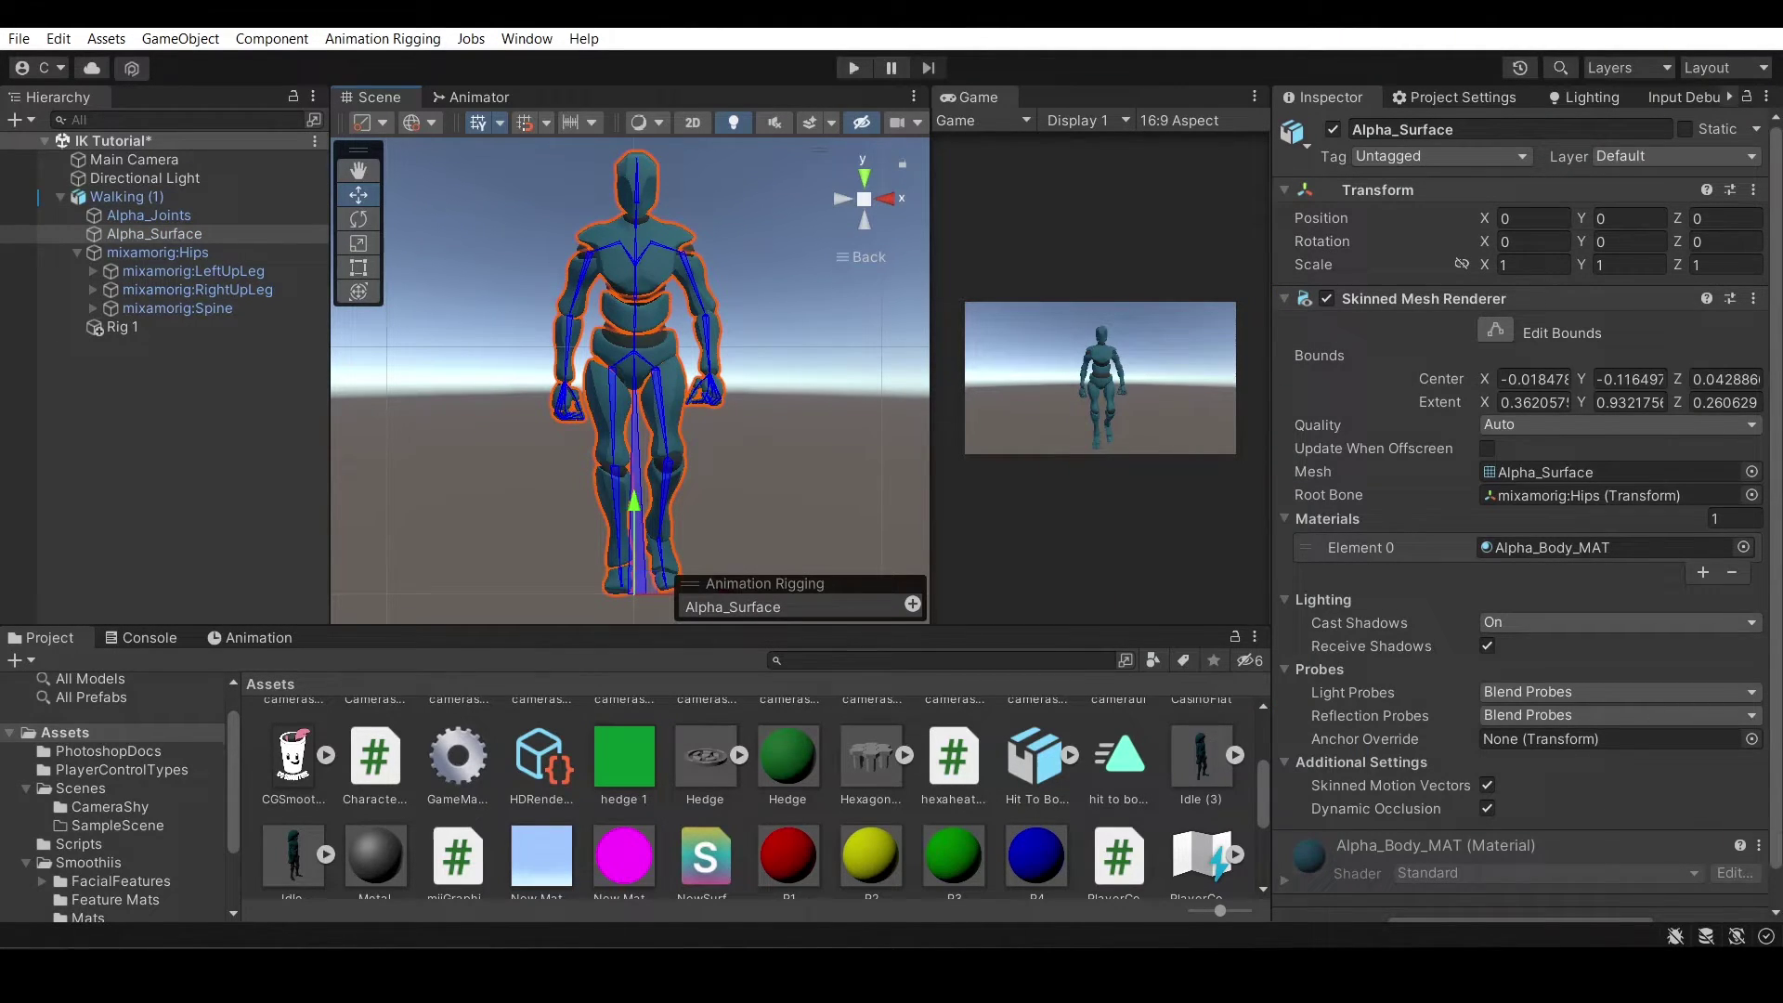
pyautogui.click(635, 283)
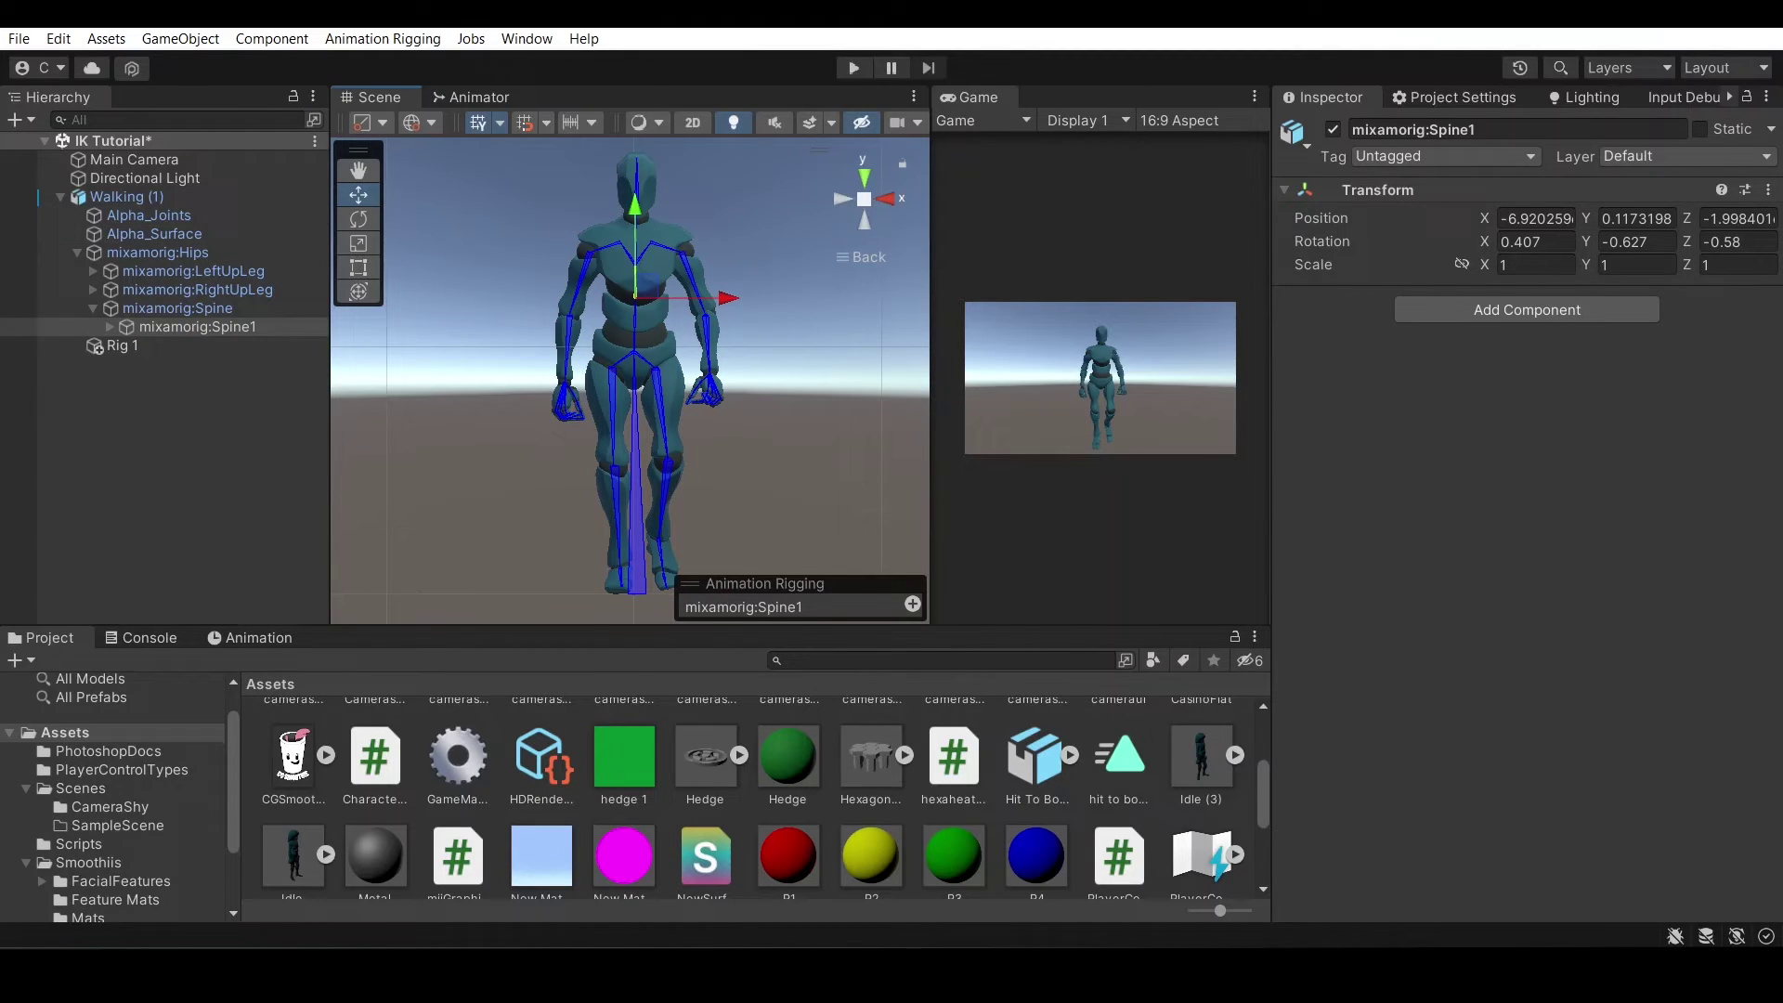
pyautogui.scroll(4, 631, 381)
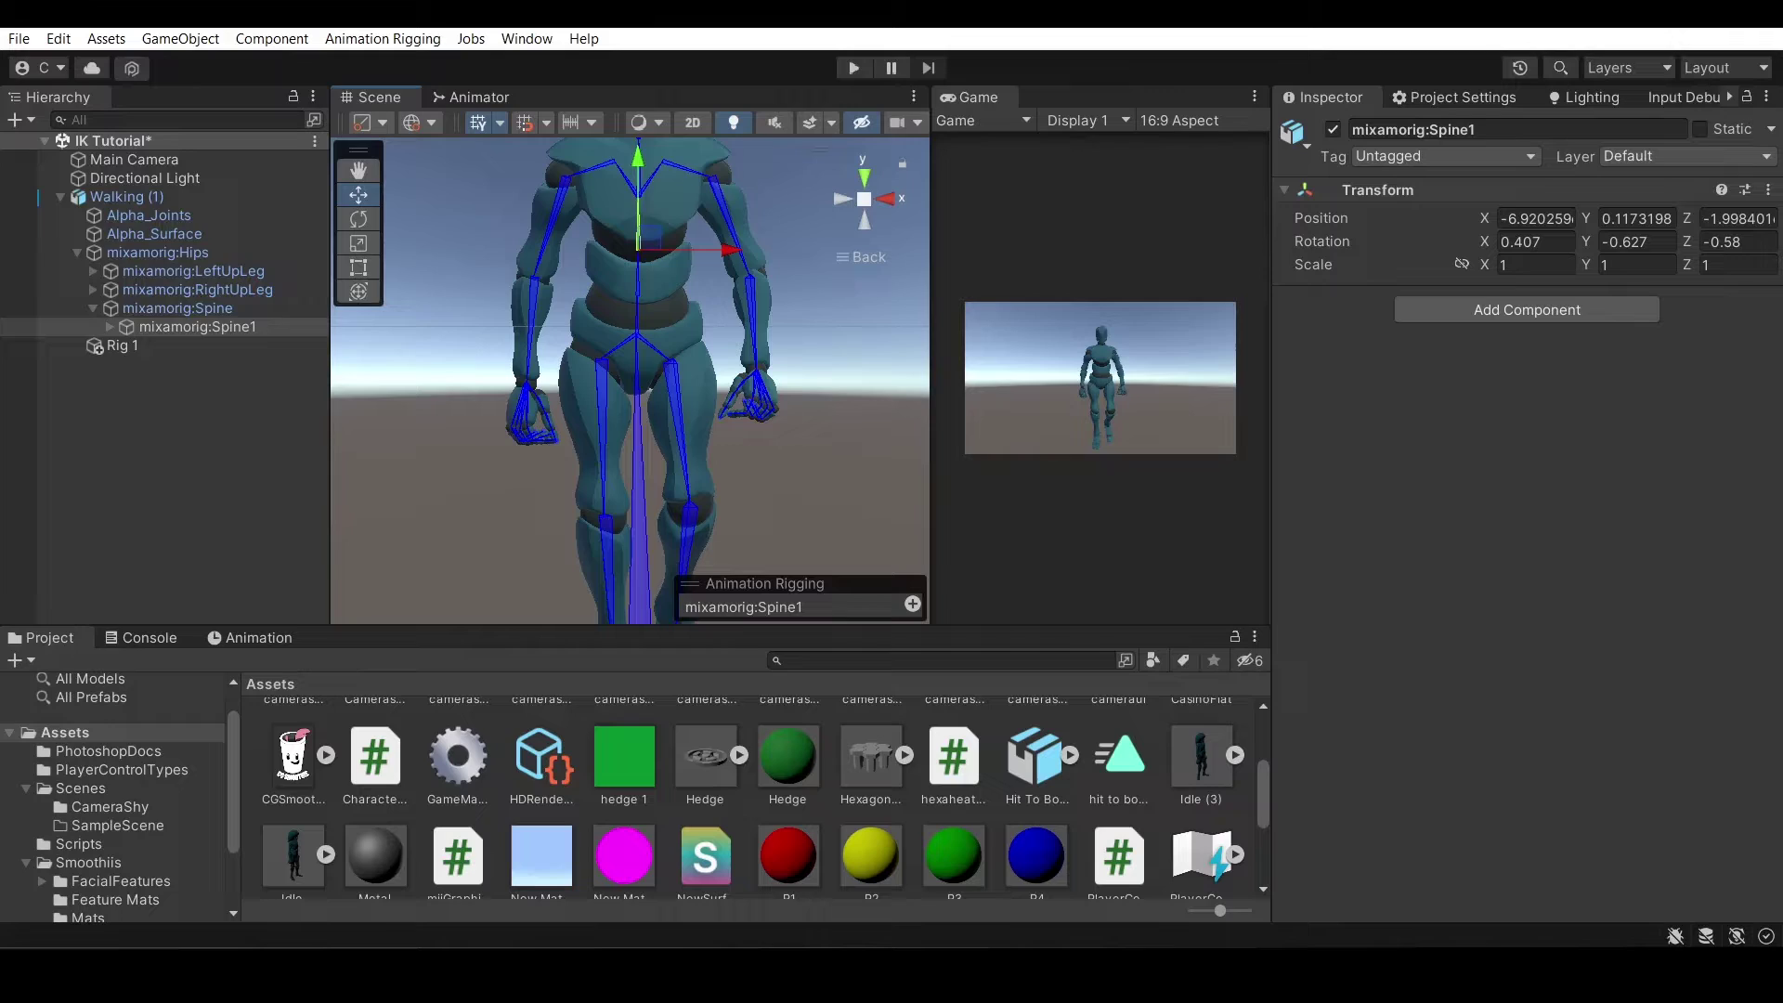
# Collapse the hips bone hierarchy and rename Rig 1 as "Hand IK Rig"
pyautogui.click(77, 252)
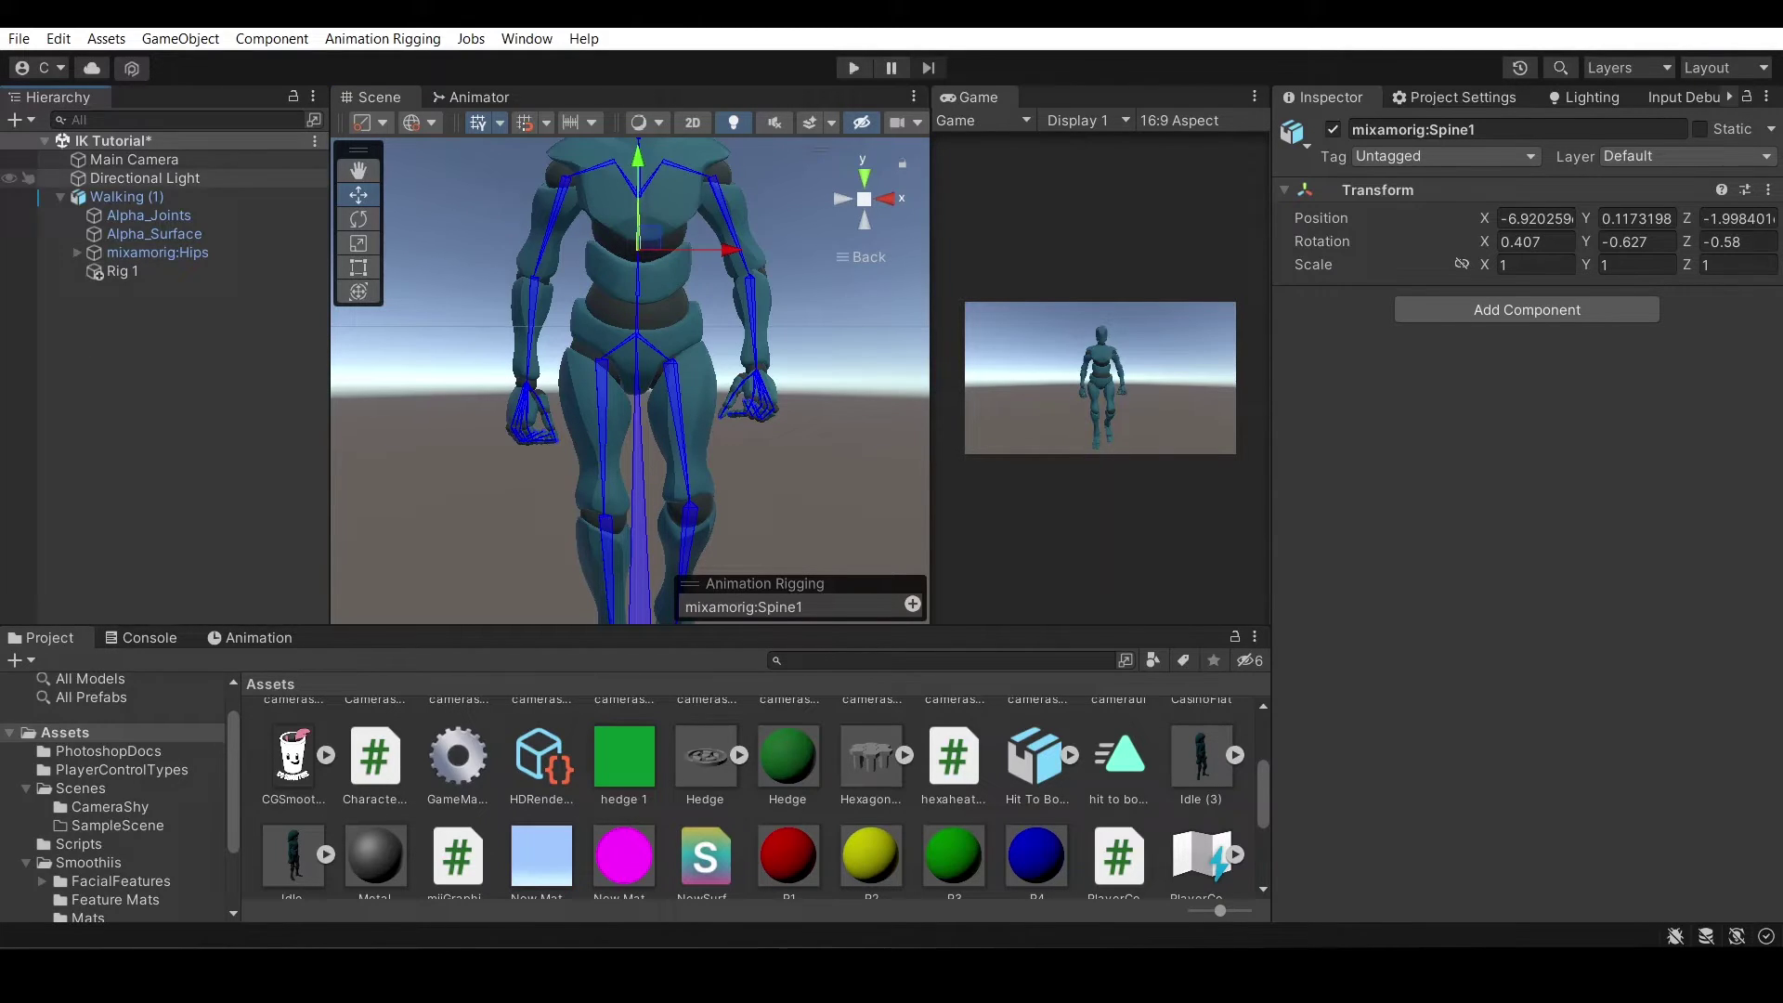
pyautogui.click(122, 272)
pyautogui.click(1467, 129)
pyautogui.write('Hand IK Rig')
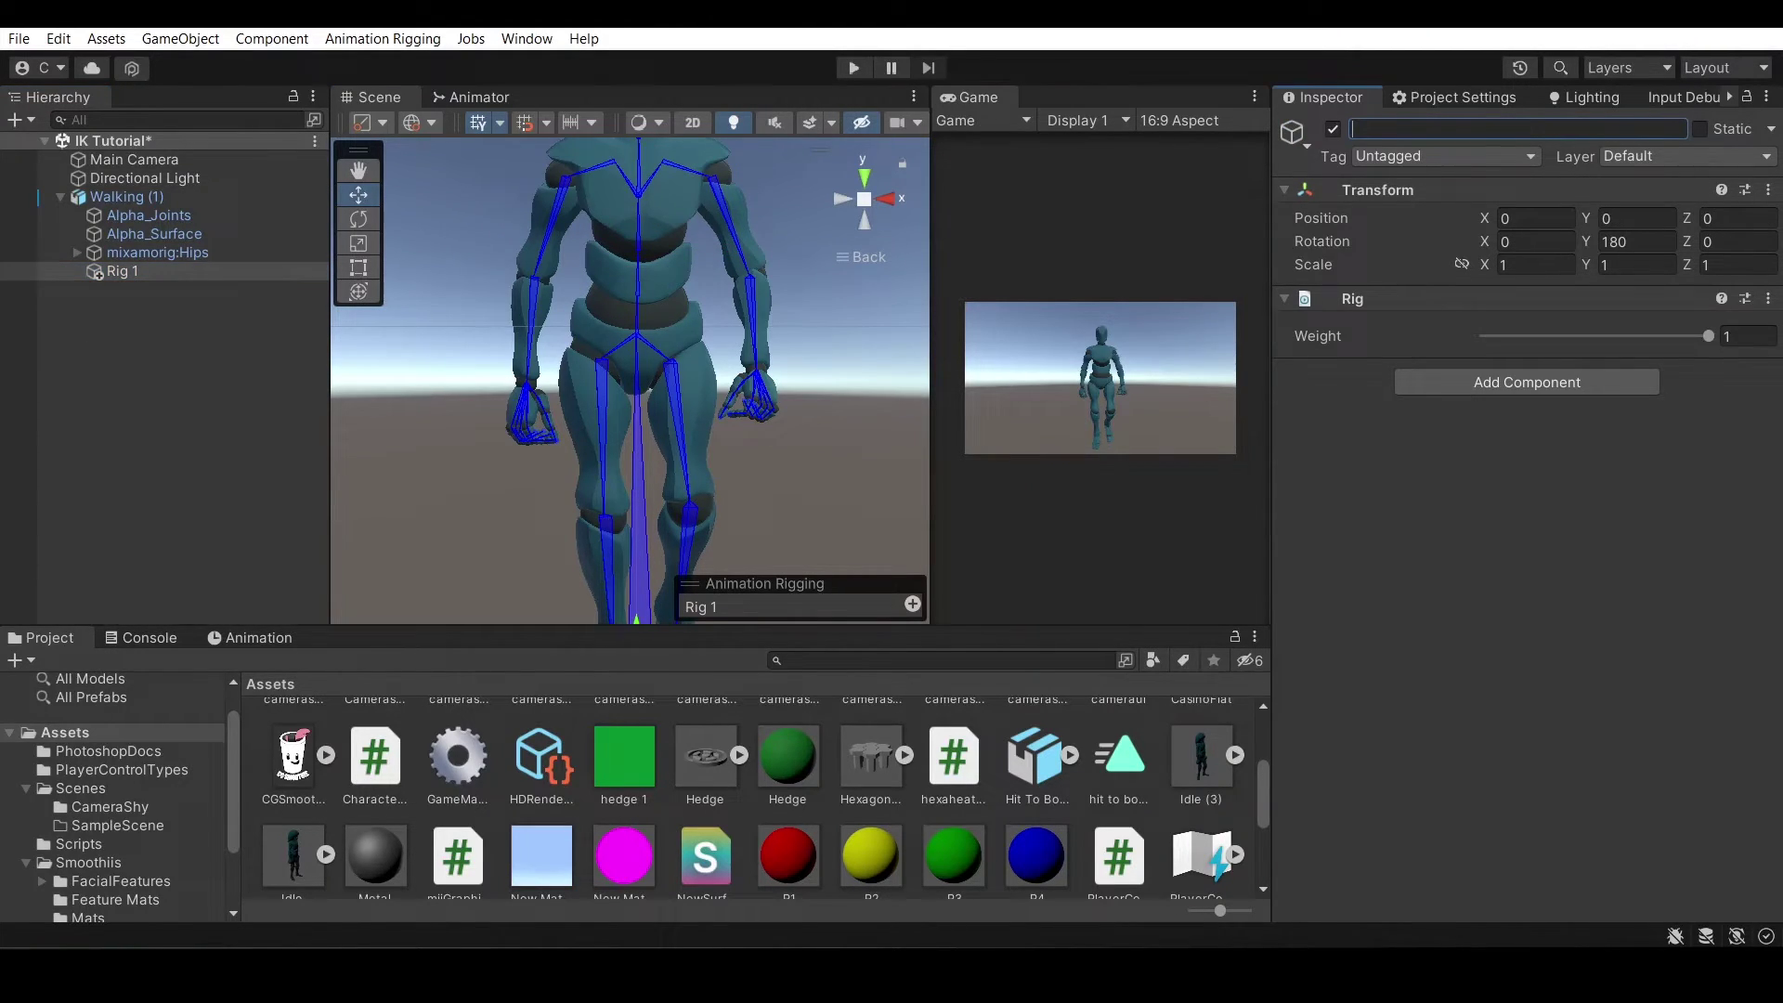
pyautogui.press('Return')
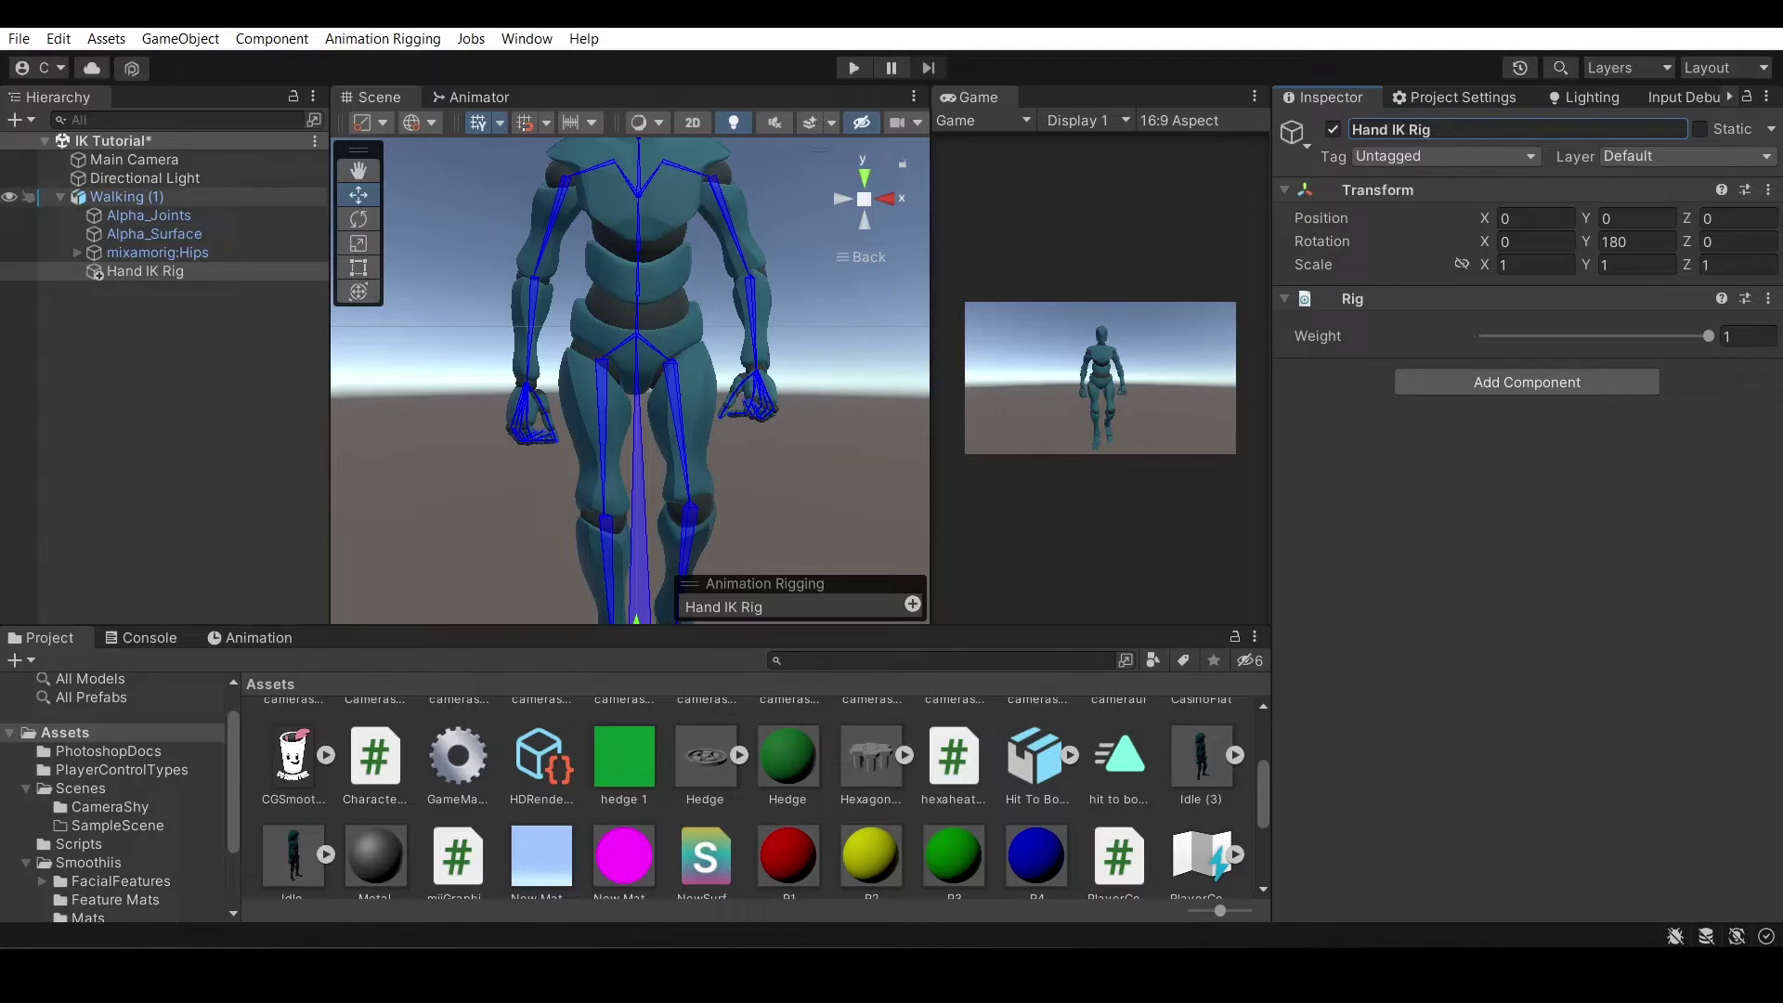
# Create an empty child object under Hand IK Rig and name it "Right Hand IK"
pyautogui.rightClick(172, 271)
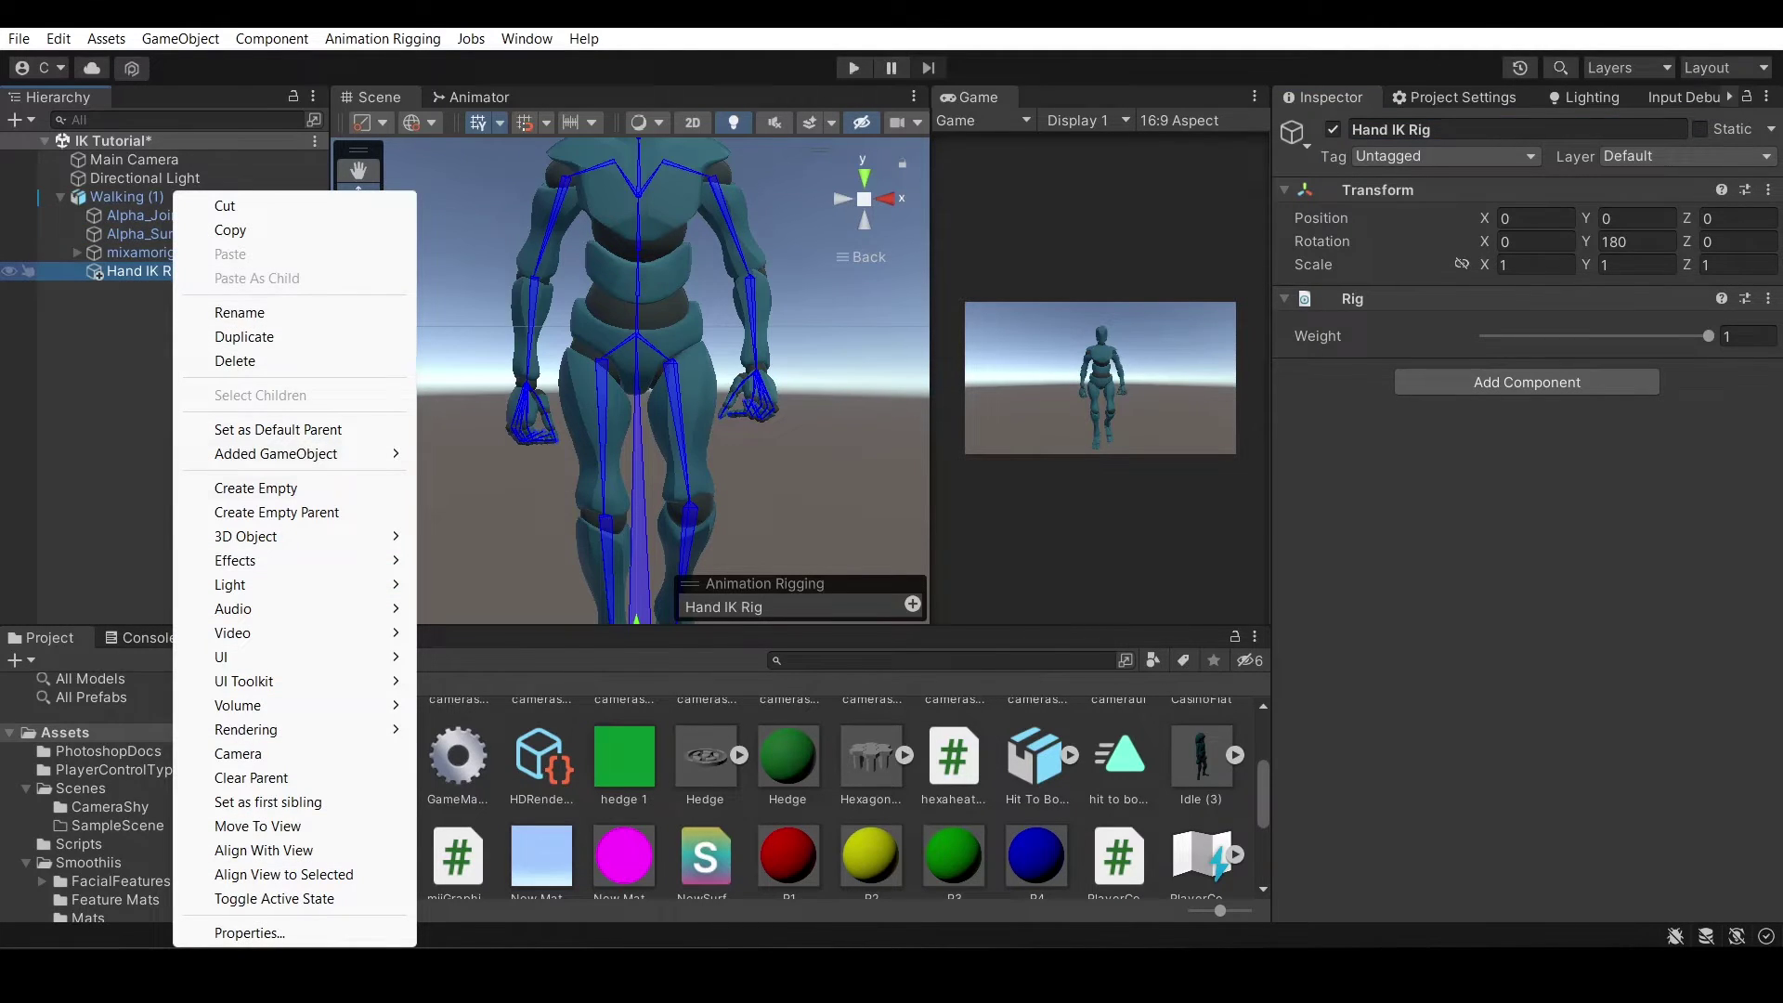
pyautogui.click(256, 488)
pyautogui.click(1486, 129)
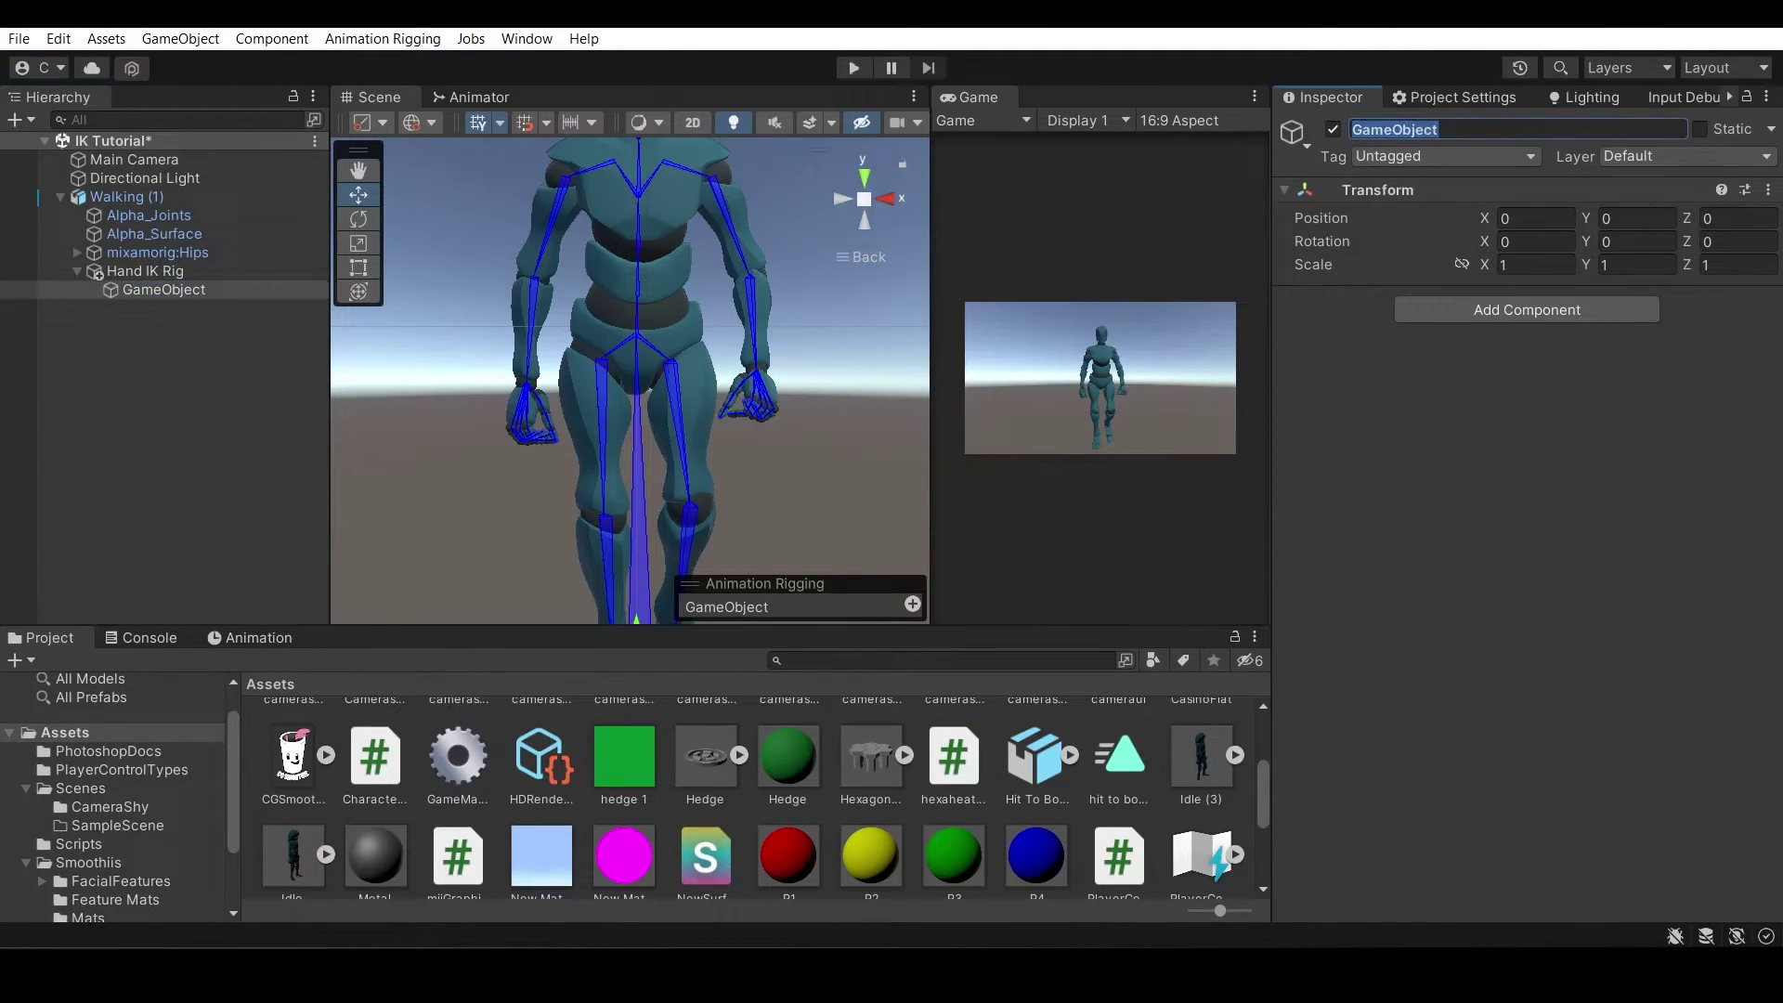
pyautogui.write('Right Hand  IK')
pyautogui.press('Return')
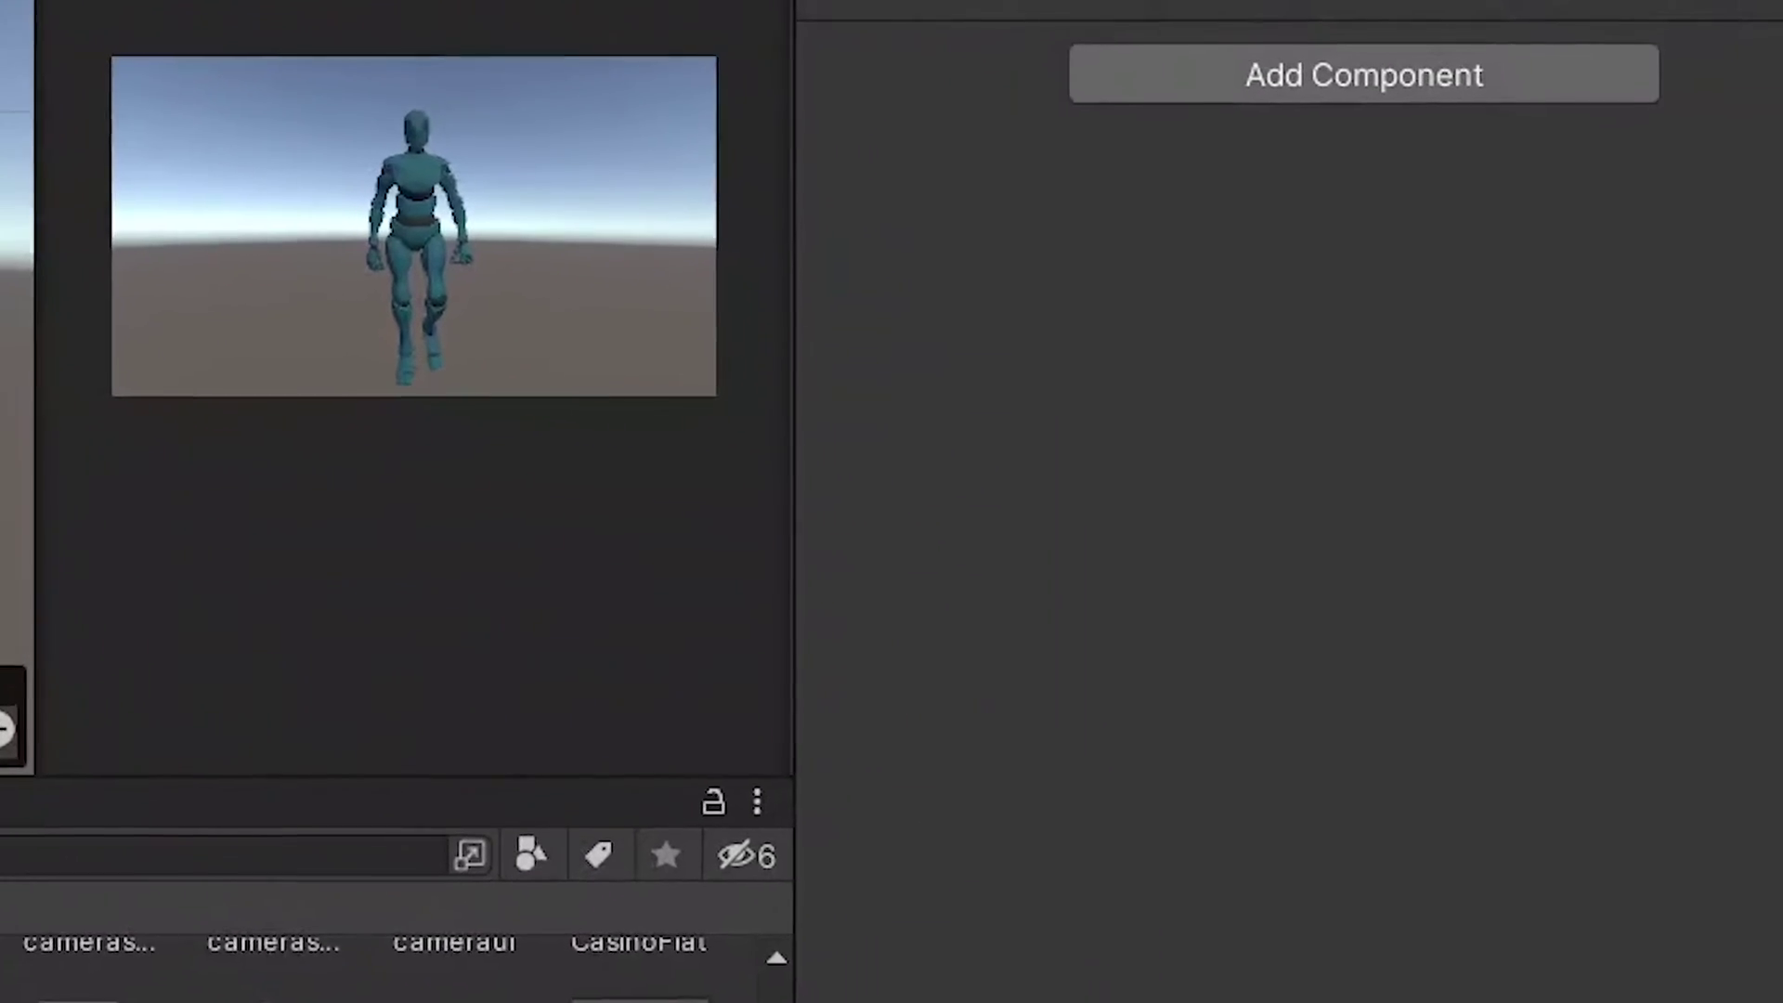
# Add a Two Bone IK Constraint component from the Animation Rigging category to Right Hand IK
pyautogui.click(1527, 309)
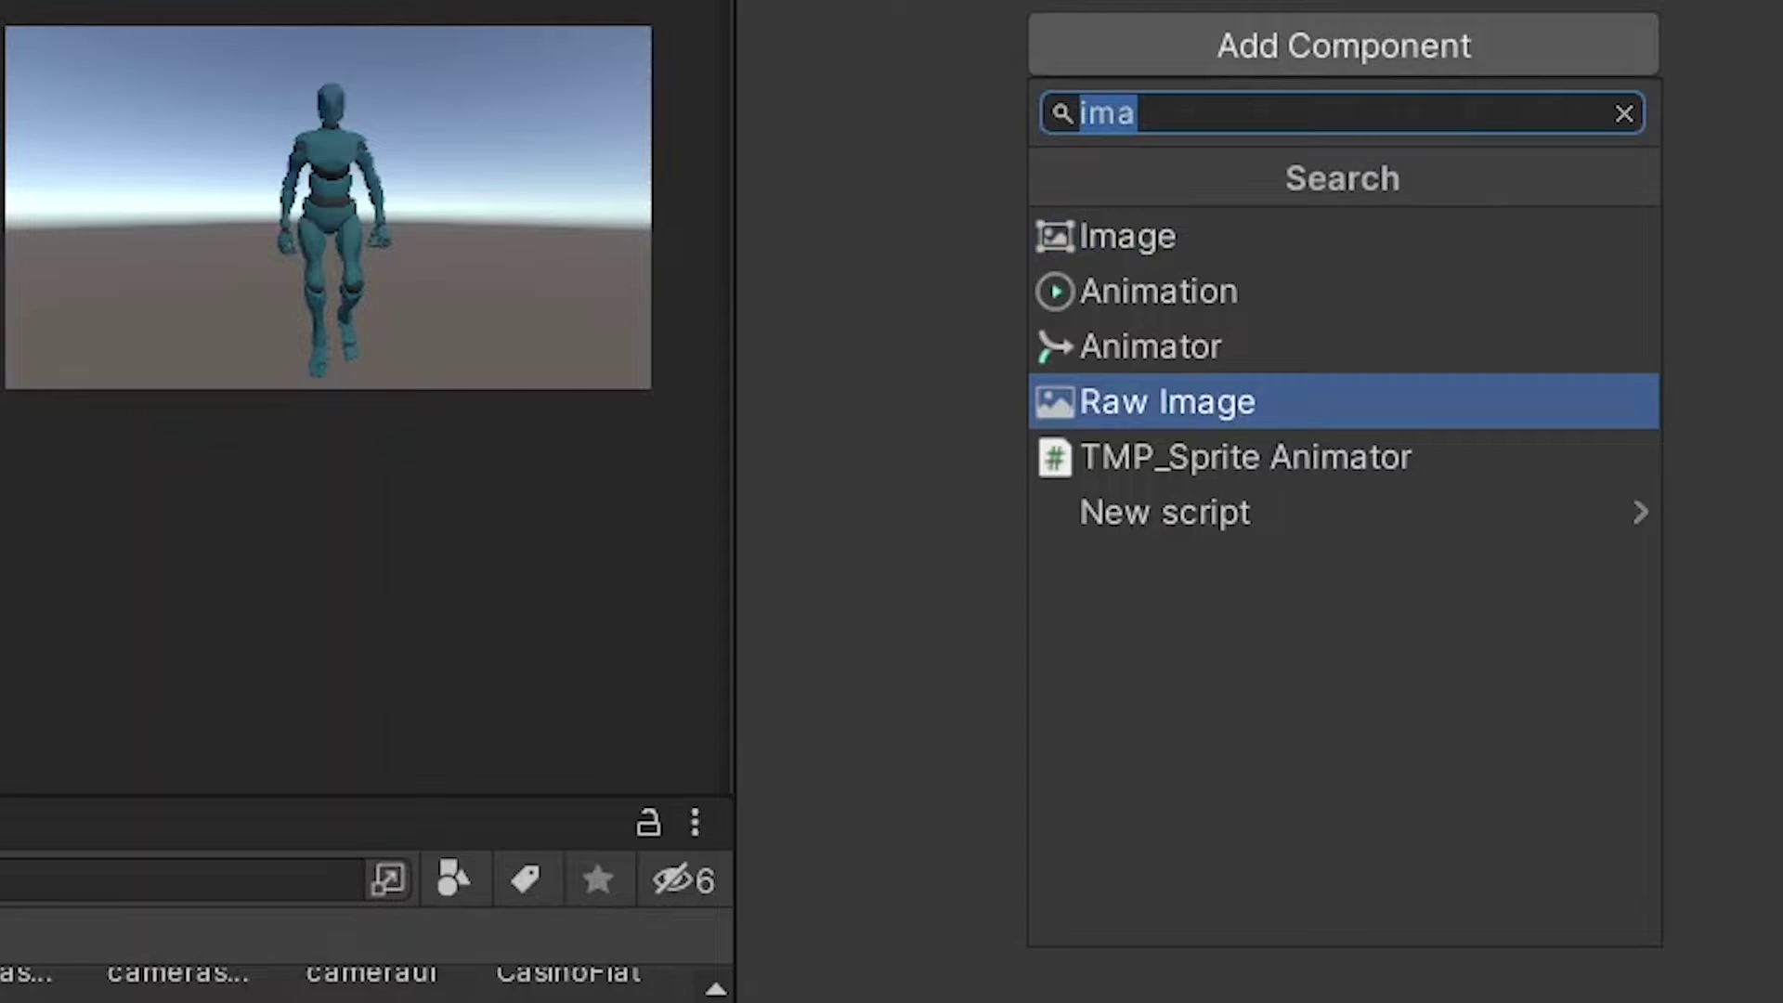
pyautogui.press('BackSpace')
pyautogui.click(1300, 235)
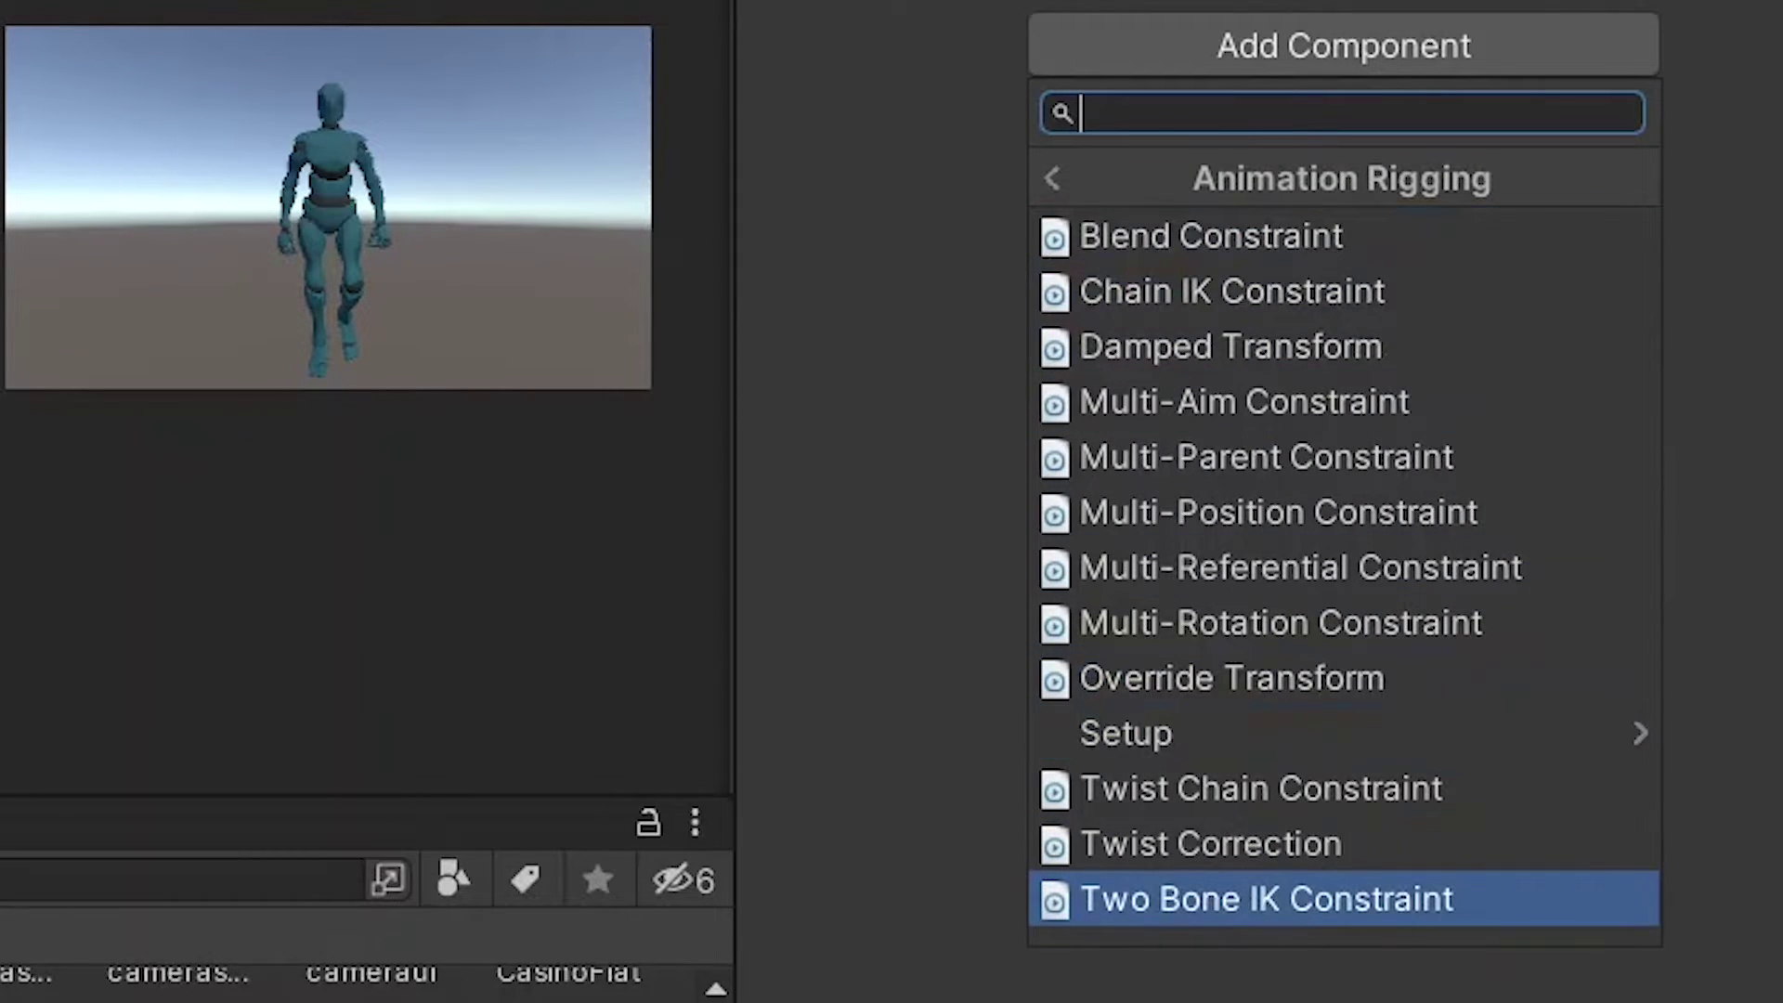
pyautogui.press('Return')
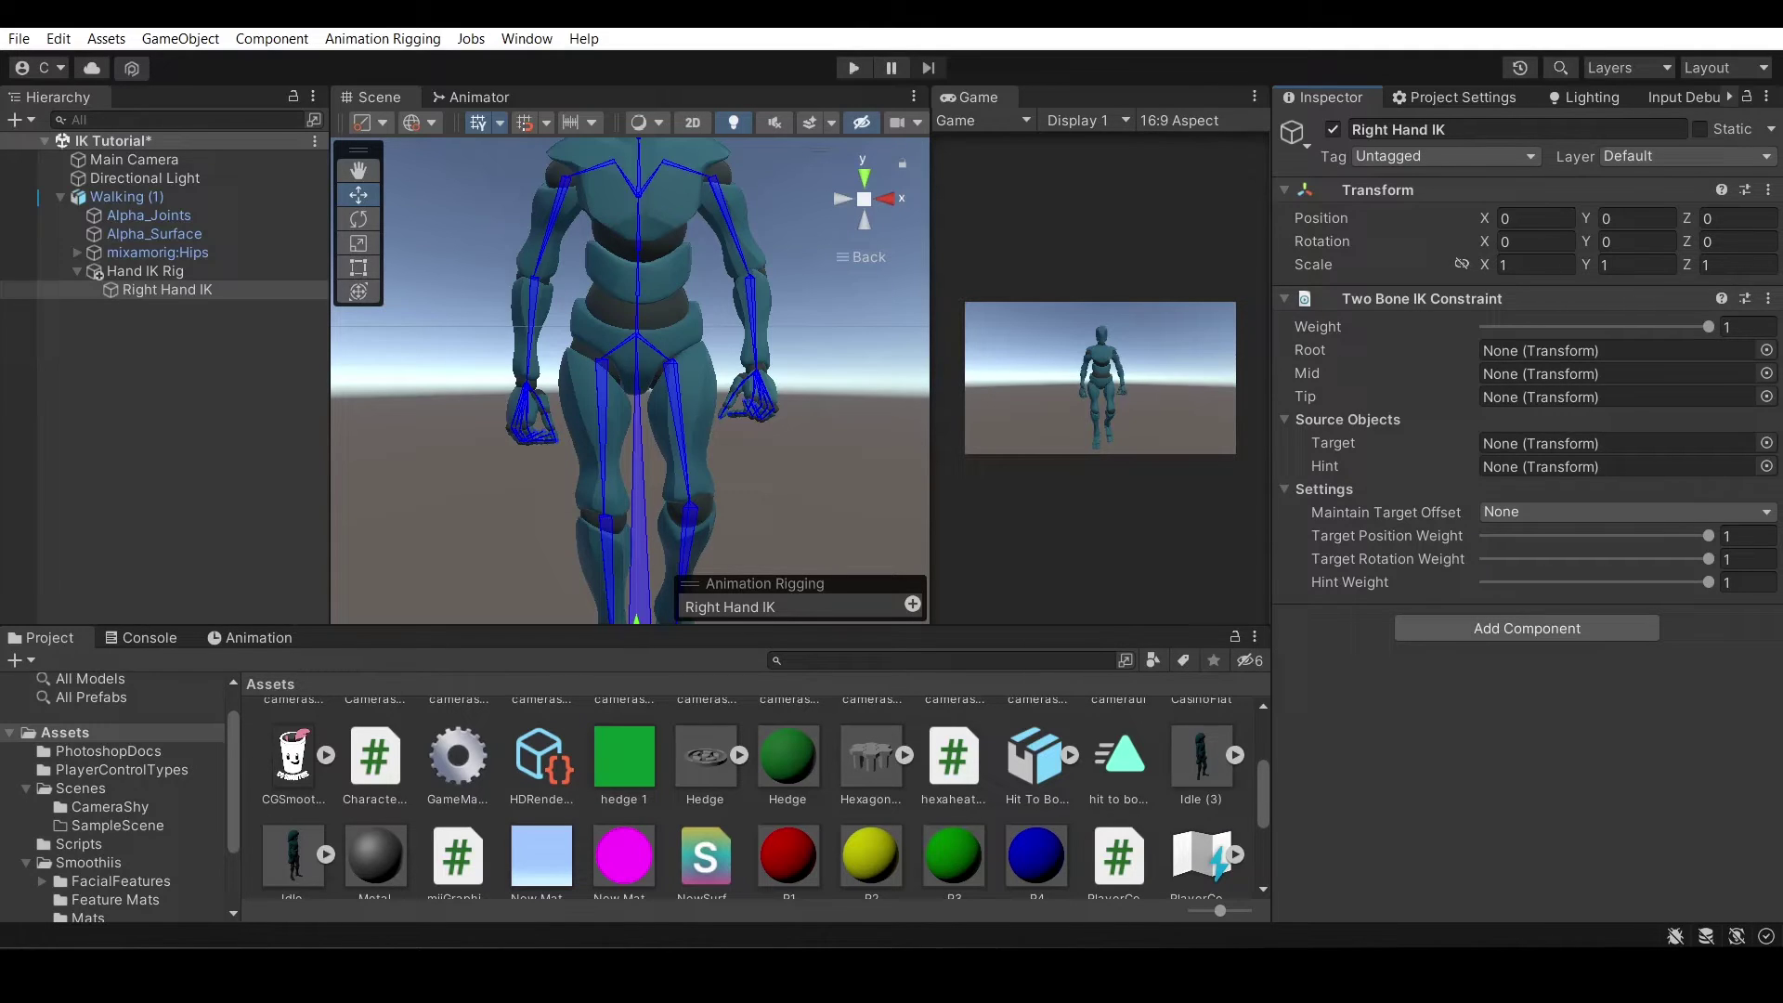
pyautogui.moveTo(1709, 327)
pyautogui.mouseDown()
pyautogui.moveTo(1485, 327)
pyautogui.moveTo(1709, 327)
pyautogui.mouseUp()
pyautogui.scroll(3, 632, 381)
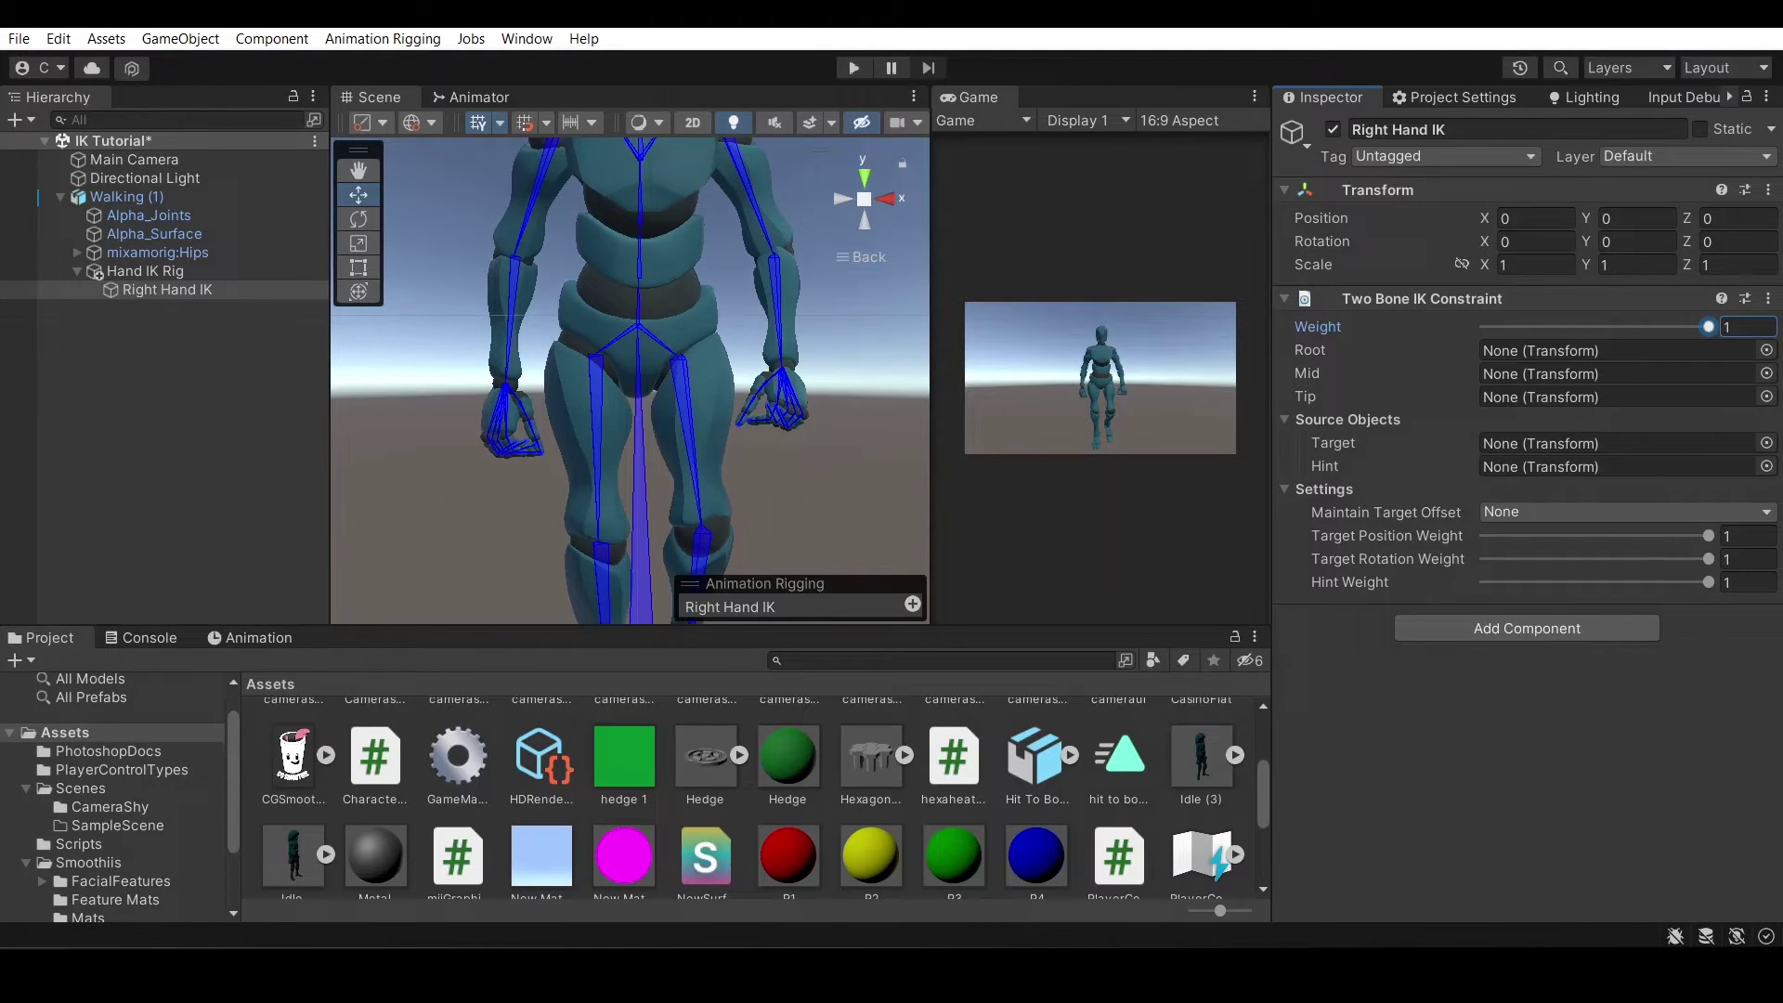
pyautogui.scroll(-1, 641, 381)
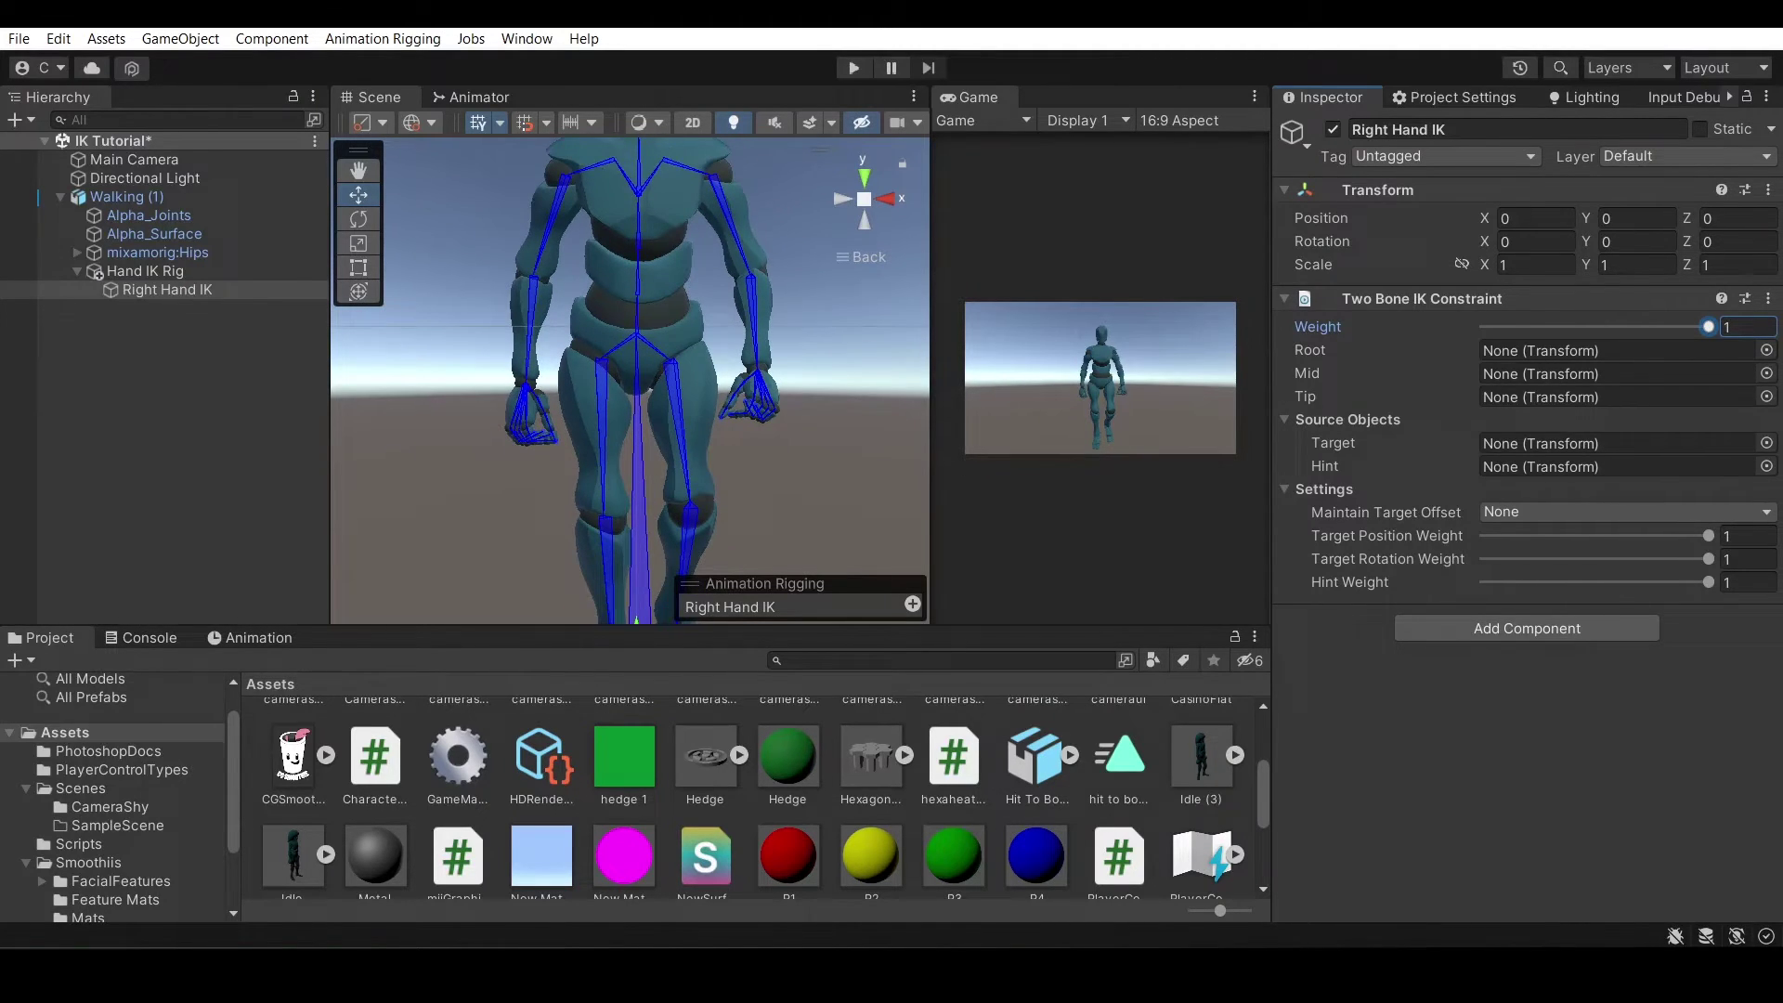
pyautogui.scroll(2, 640, 381)
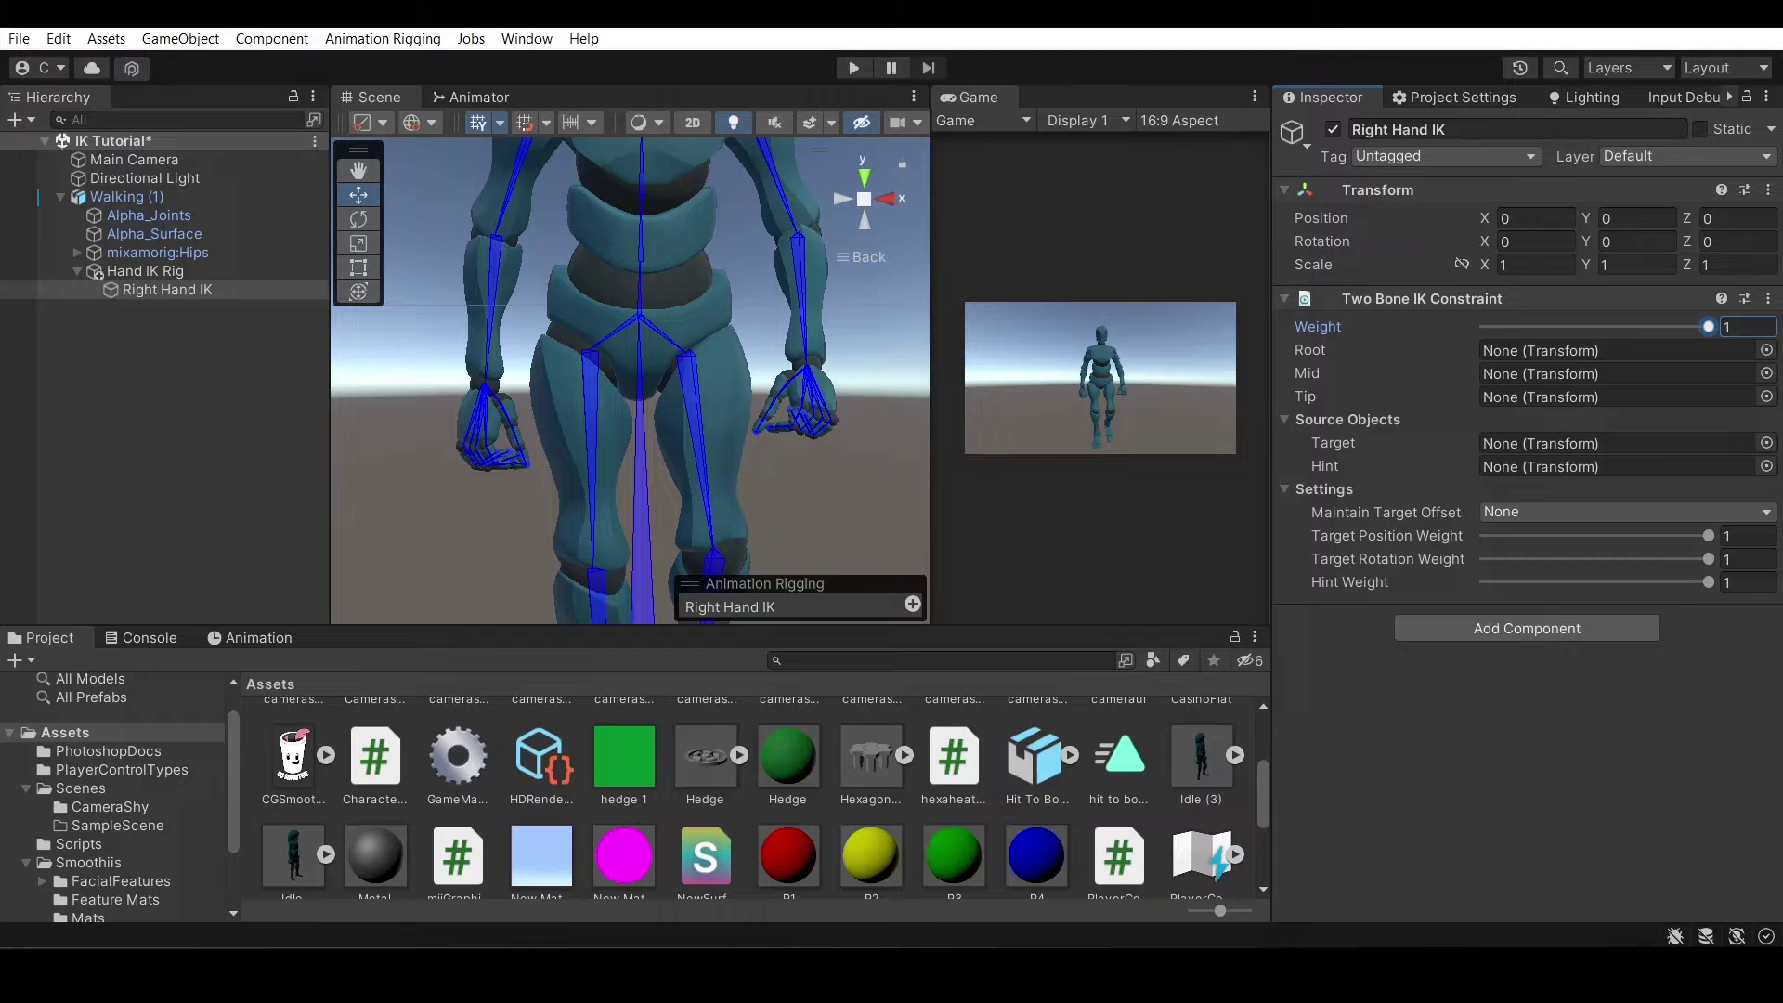
pyautogui.scroll(-2, 641, 381)
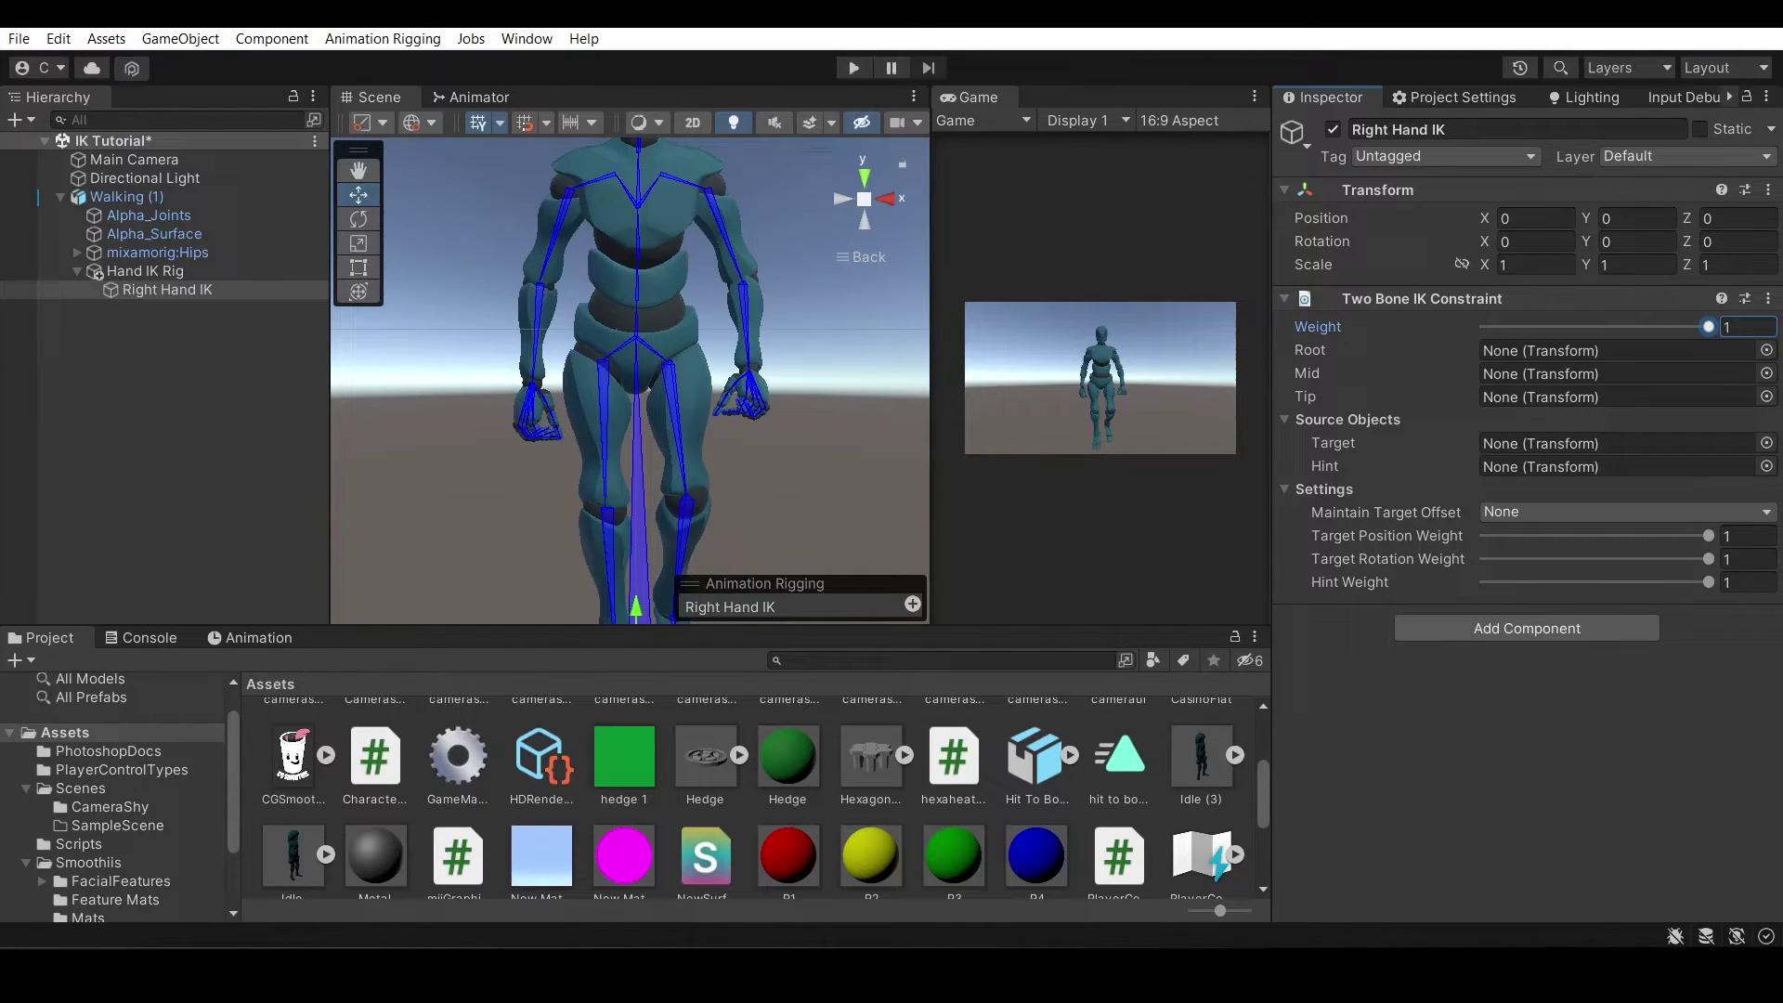
# Expand the right shoulder's bone hierarchy to reveal the arm bones, and lock the Inspector on Right Hand IK
pyautogui.click(593, 180)
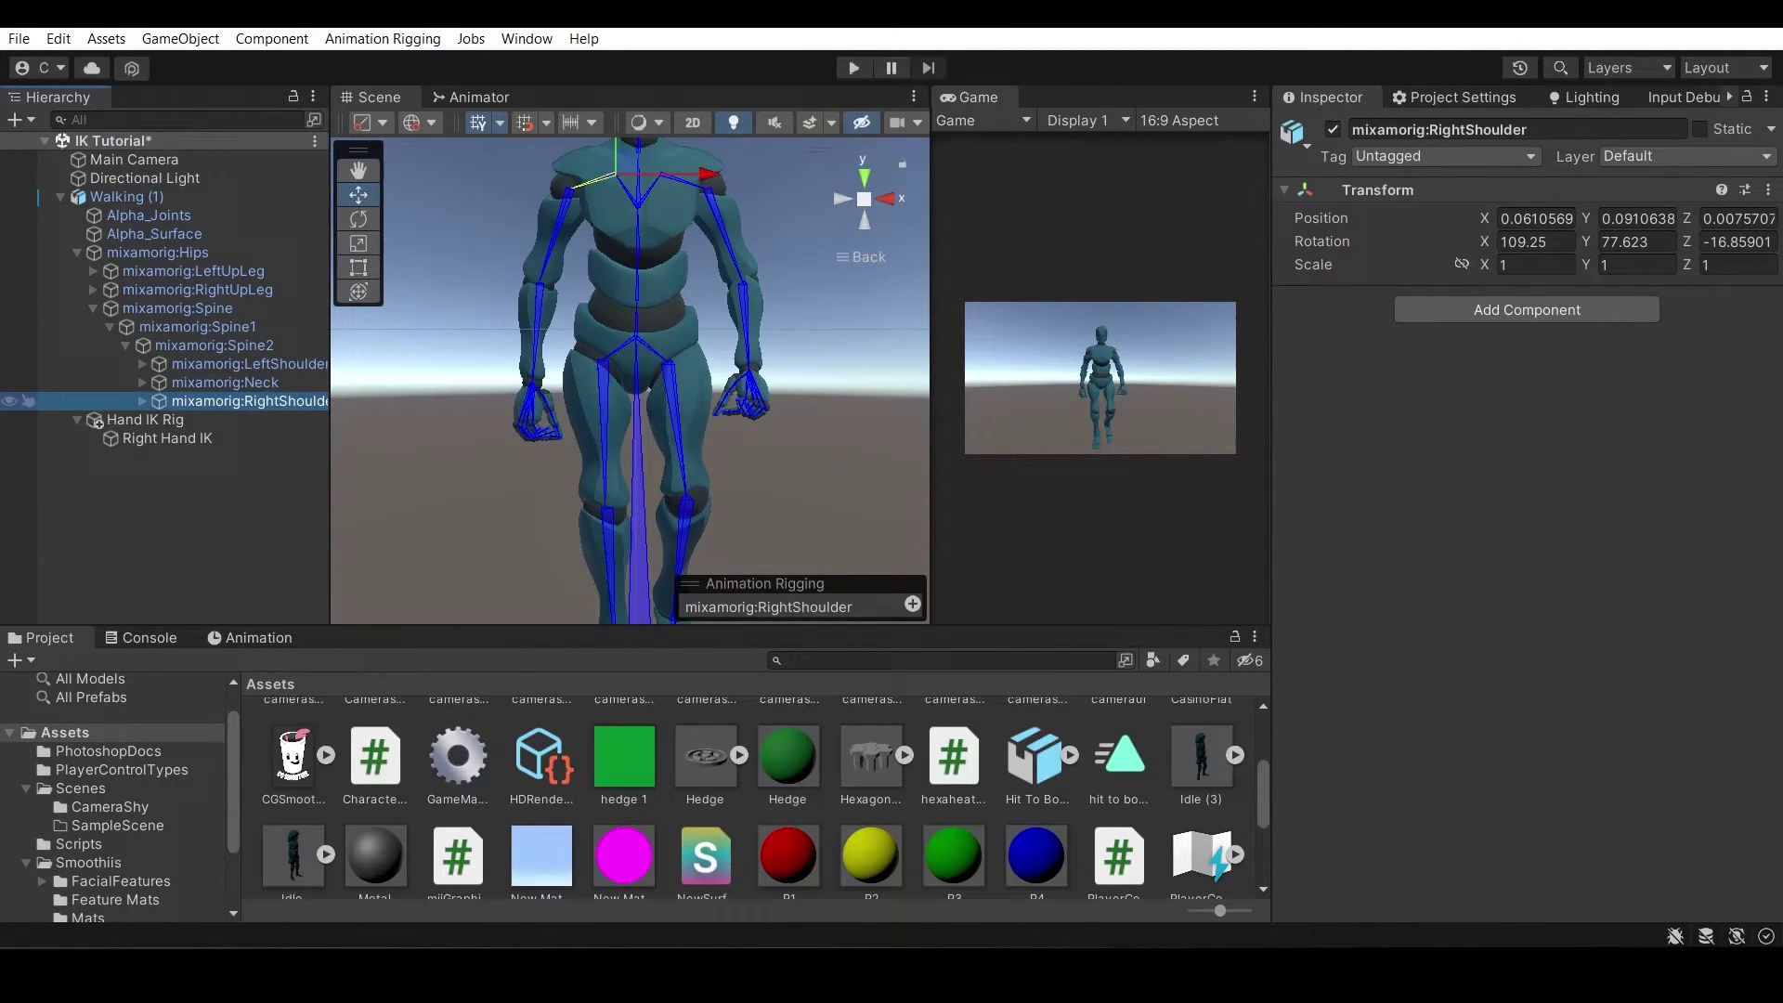
pyautogui.click(174, 439)
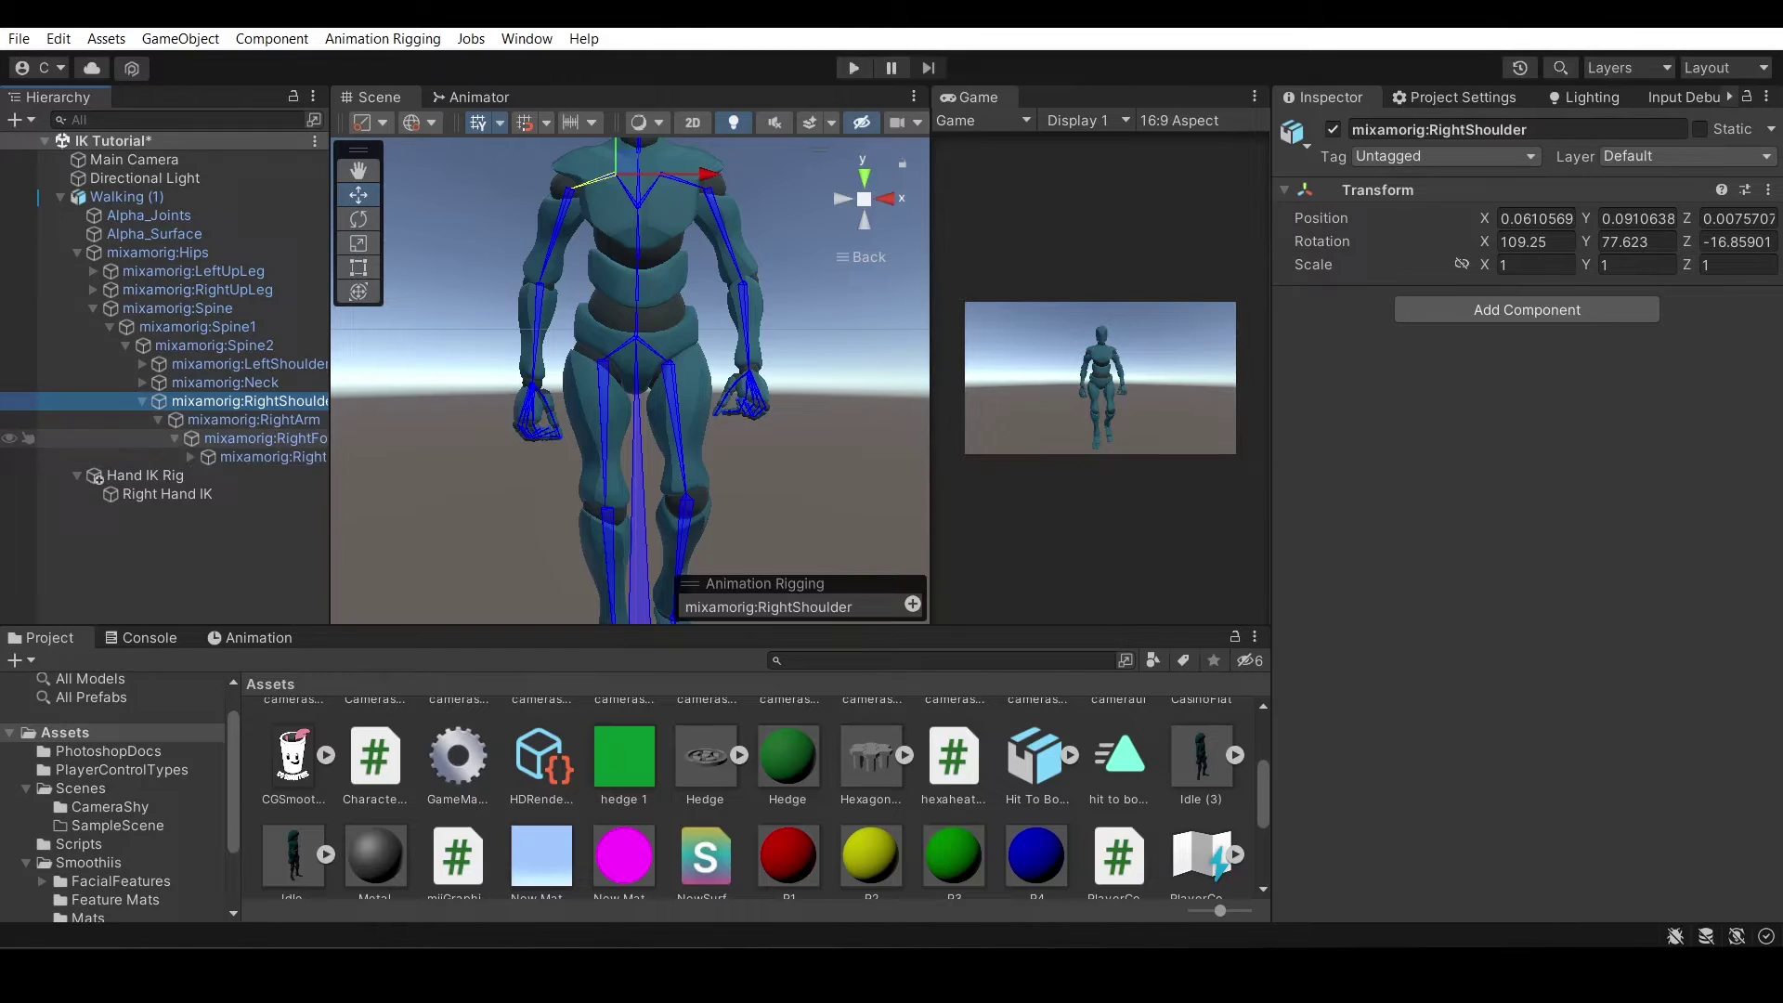
pyautogui.click(265, 457)
pyautogui.click(254, 420)
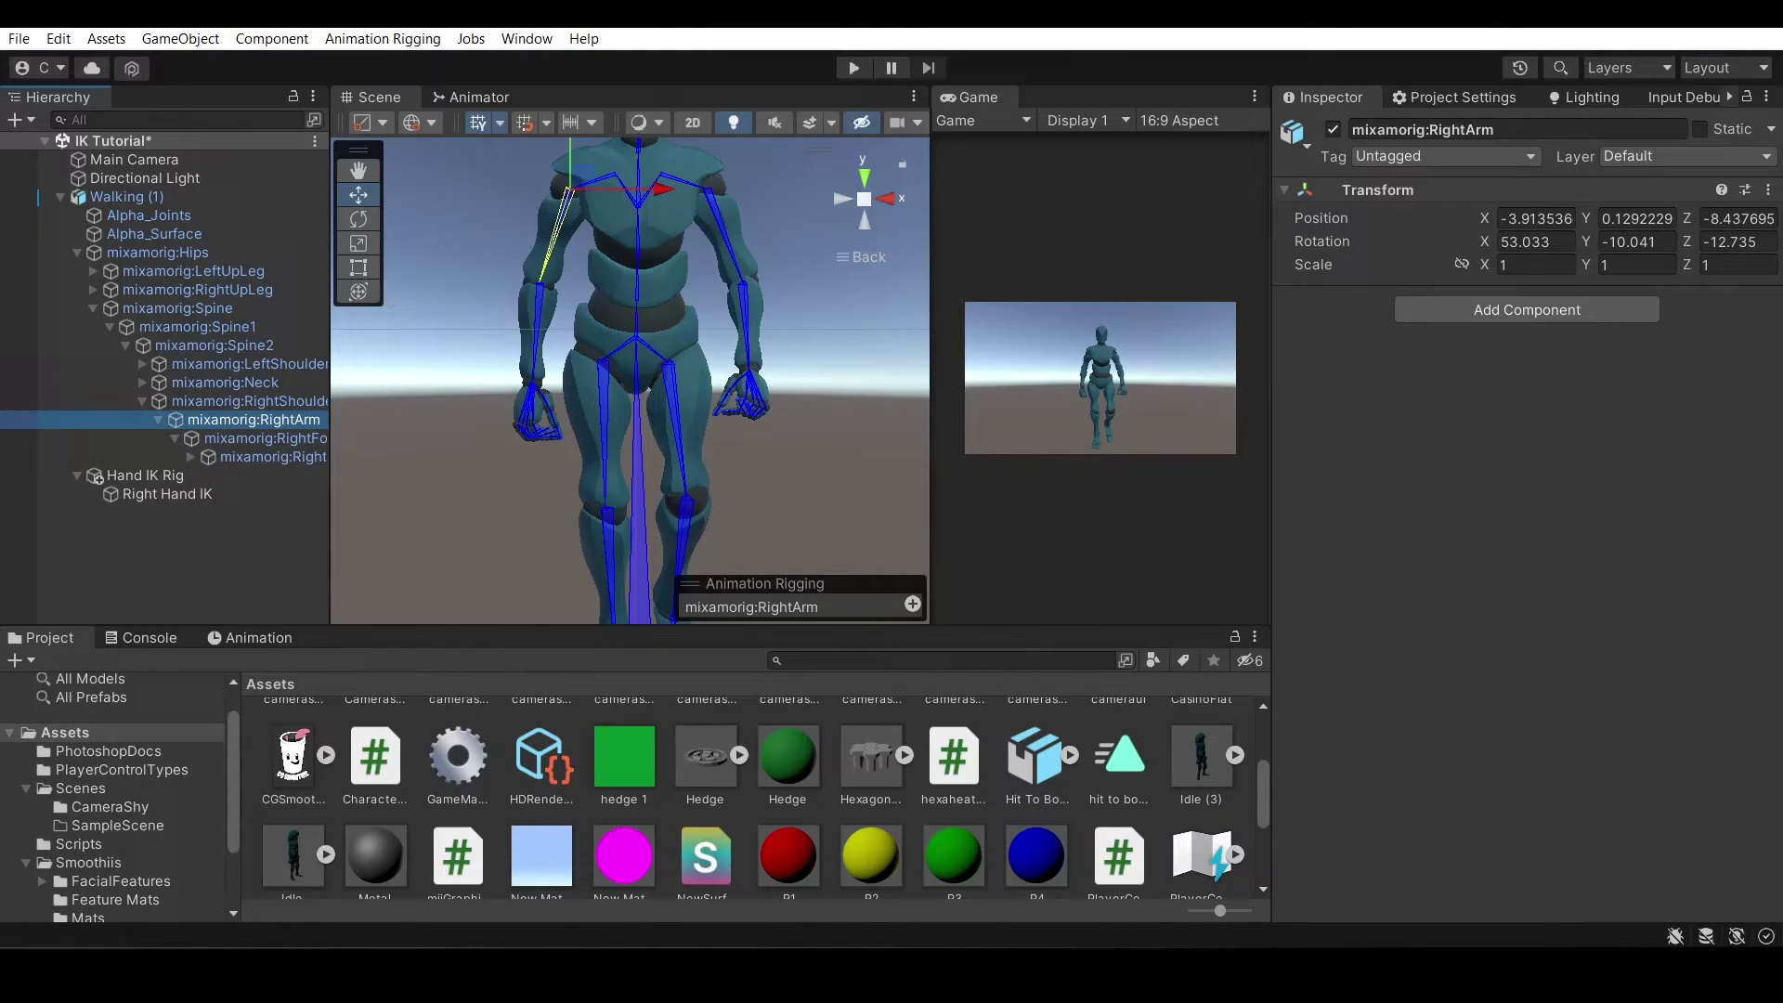
pyautogui.click(167, 494)
pyautogui.click(1747, 96)
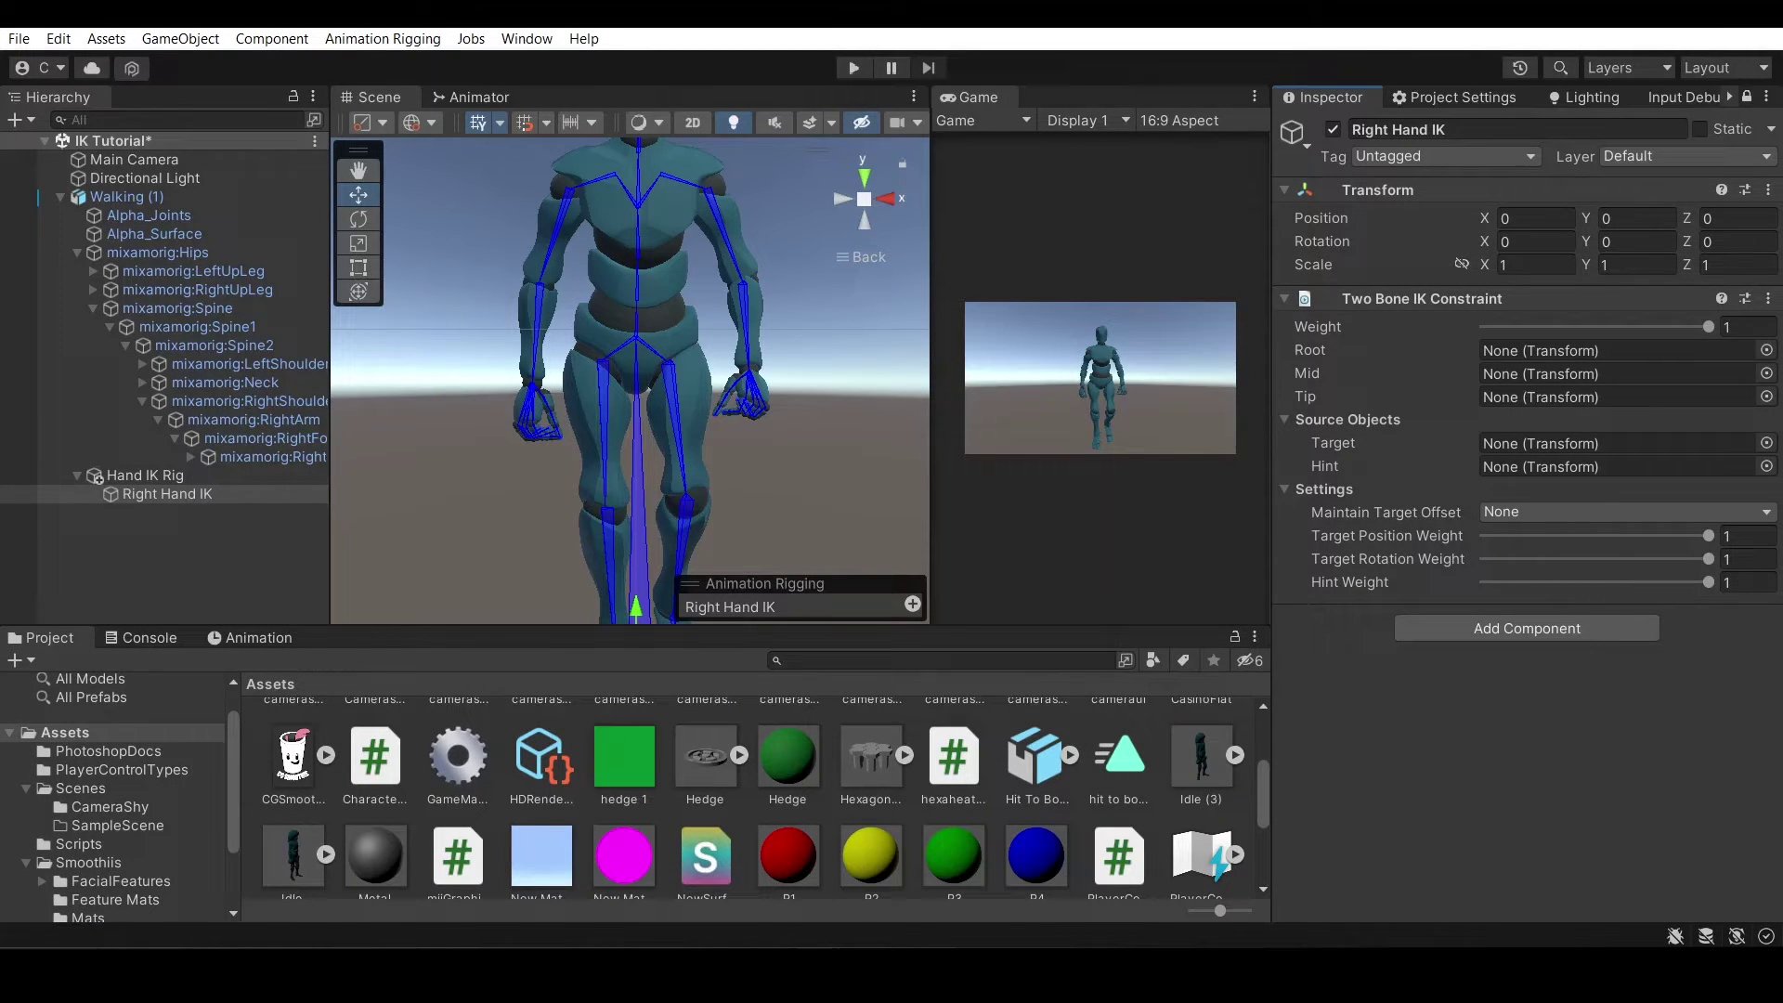
# Assign the RightArm, RightForeArm and RightHand bones as Root, Mid and Tip of the Two Bone IK Constraint
pyautogui.click(555, 238)
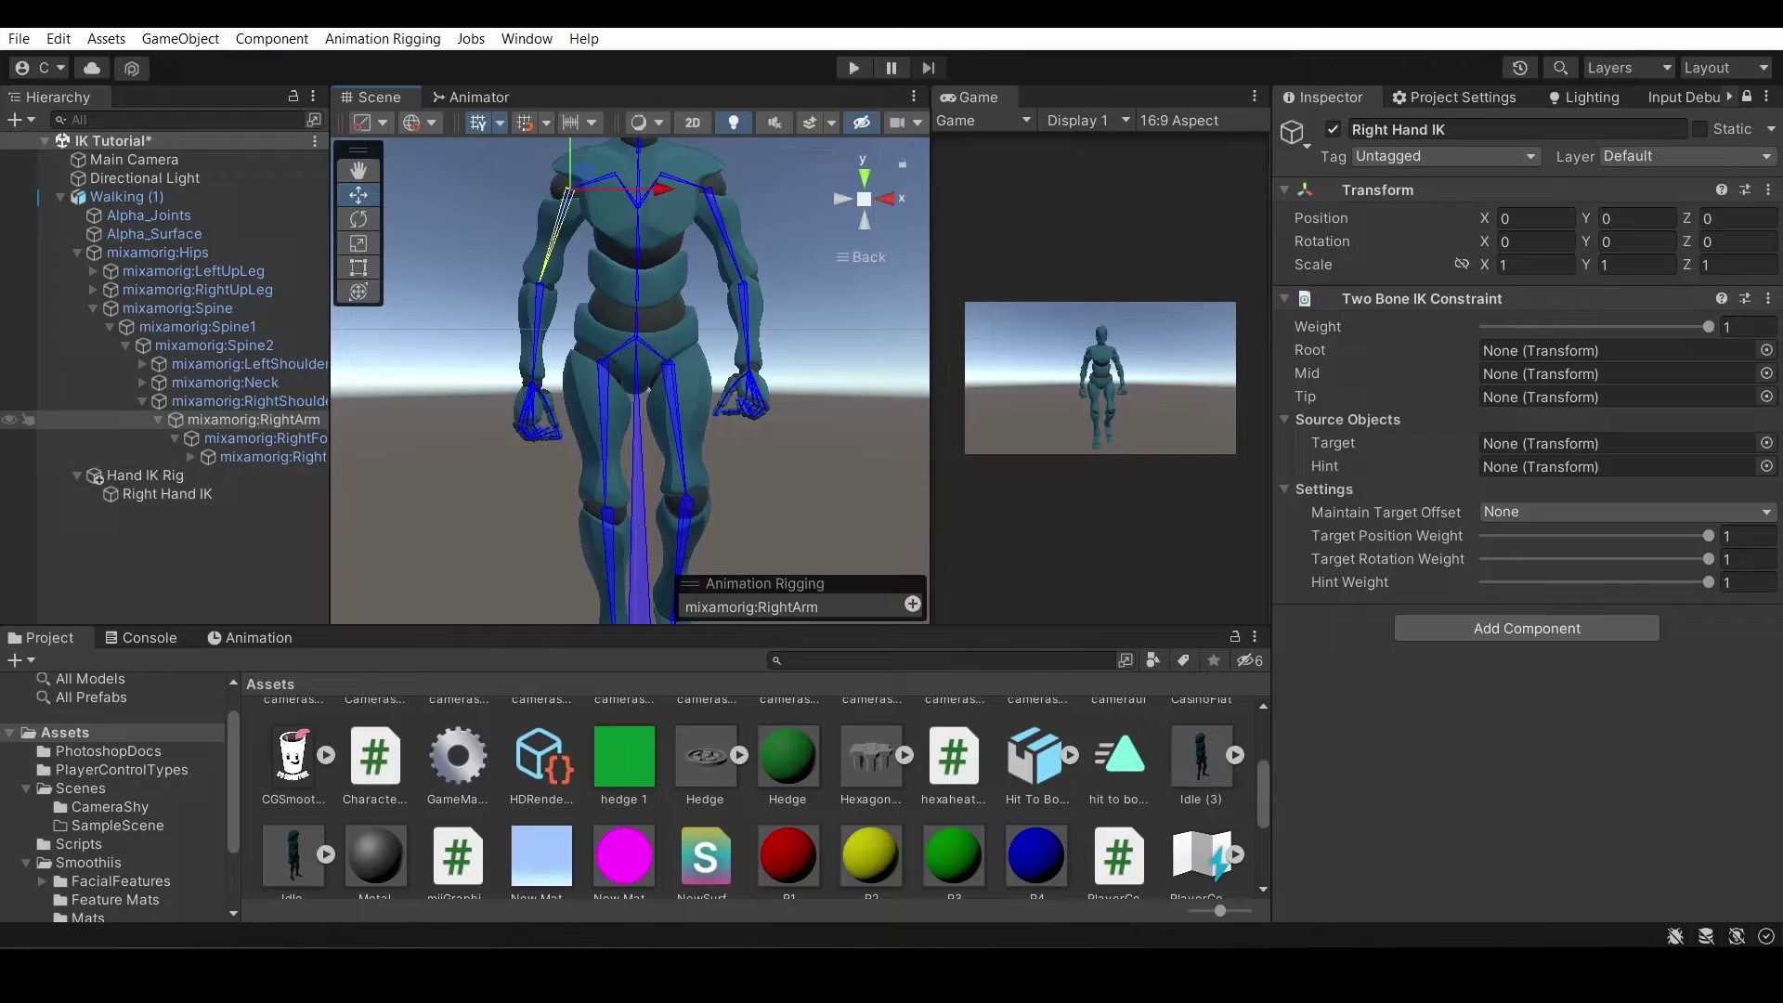
pyautogui.moveTo(254, 420); pyautogui.dragTo(1598, 351)
pyautogui.moveTo(264, 439); pyautogui.dragTo(1449, 379)
pyautogui.moveTo(265, 439); pyautogui.dragTo(1597, 373)
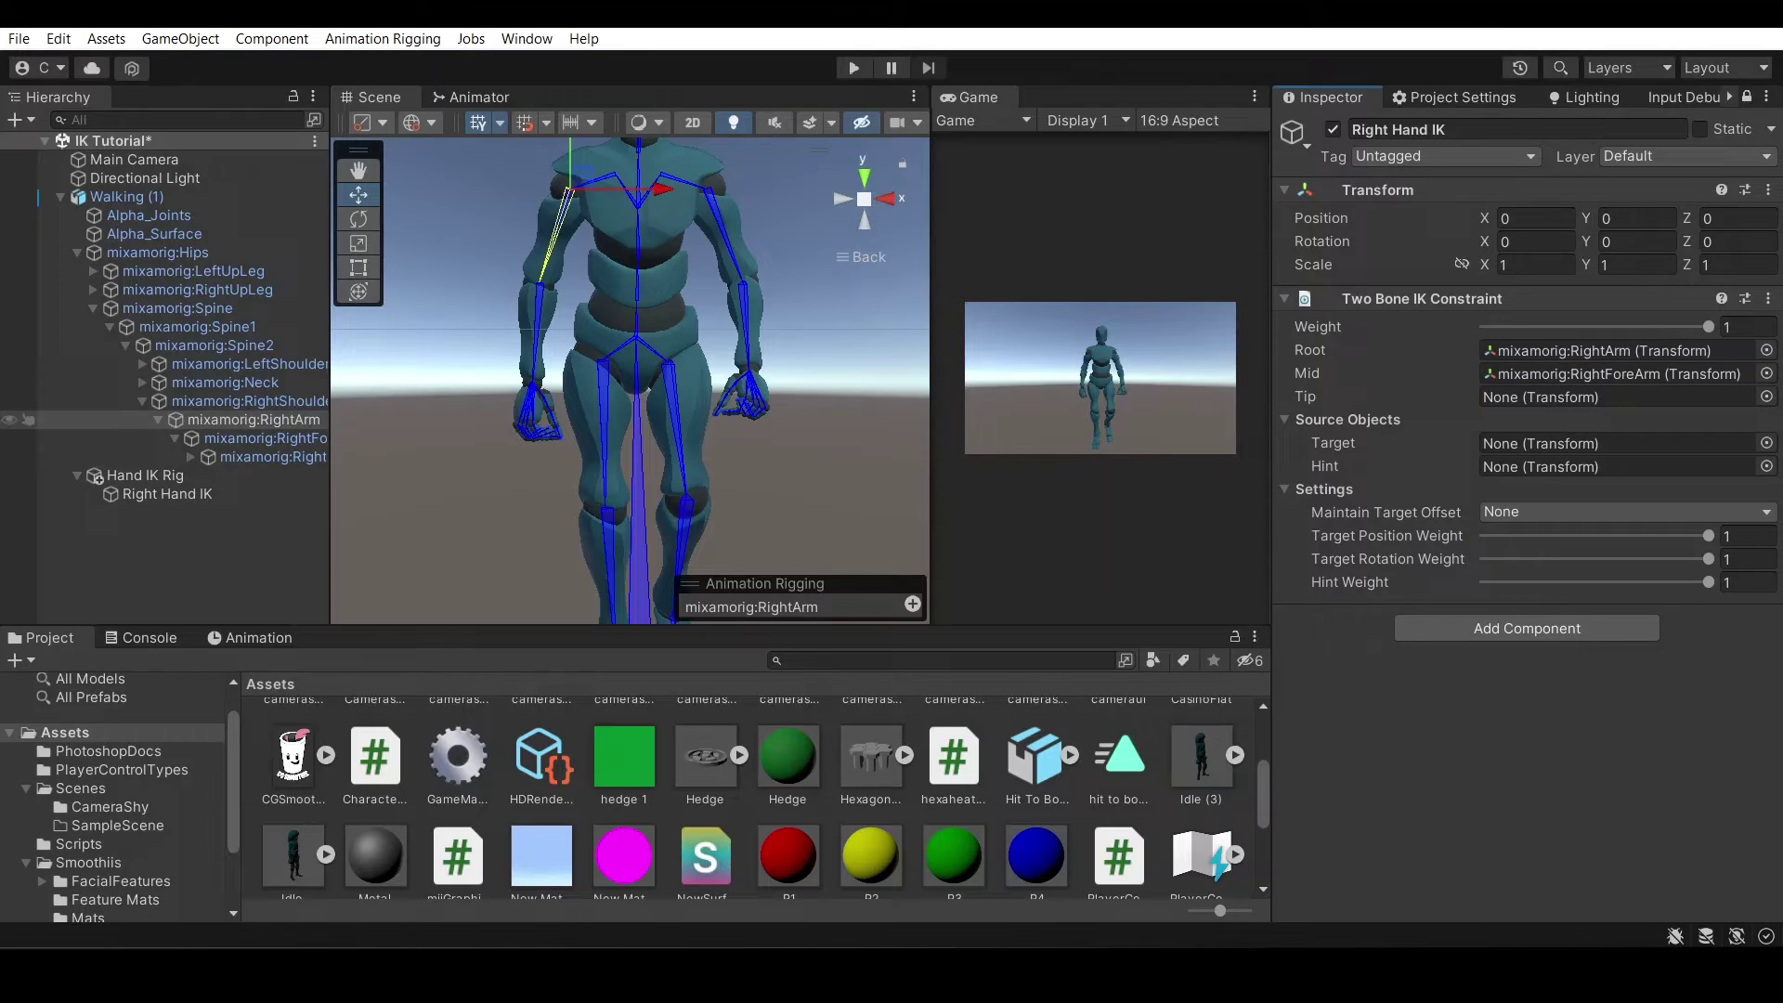
pyautogui.click(97, 476)
pyautogui.moveTo(269, 457); pyautogui.dragTo(1598, 396)
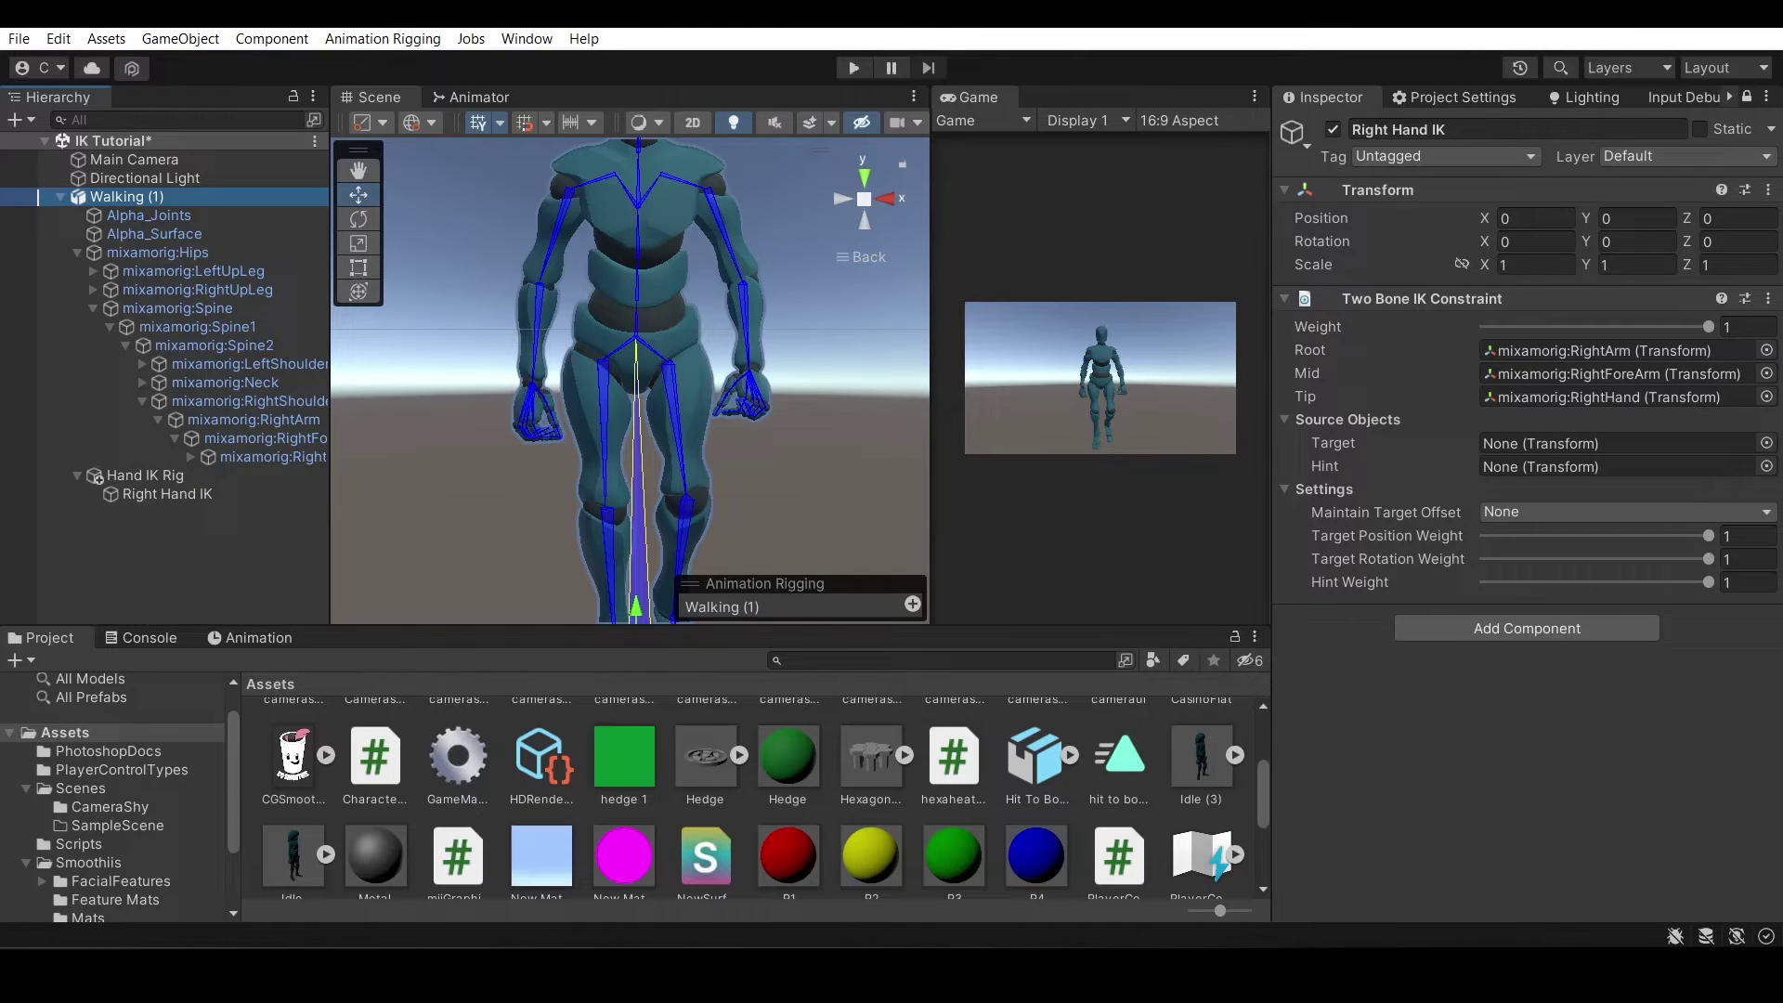
# Run Auto Setup from Tip Transform on Right Hand IK's Two Bone IK Constraint to generate its target and hint
pyautogui.click(167, 494)
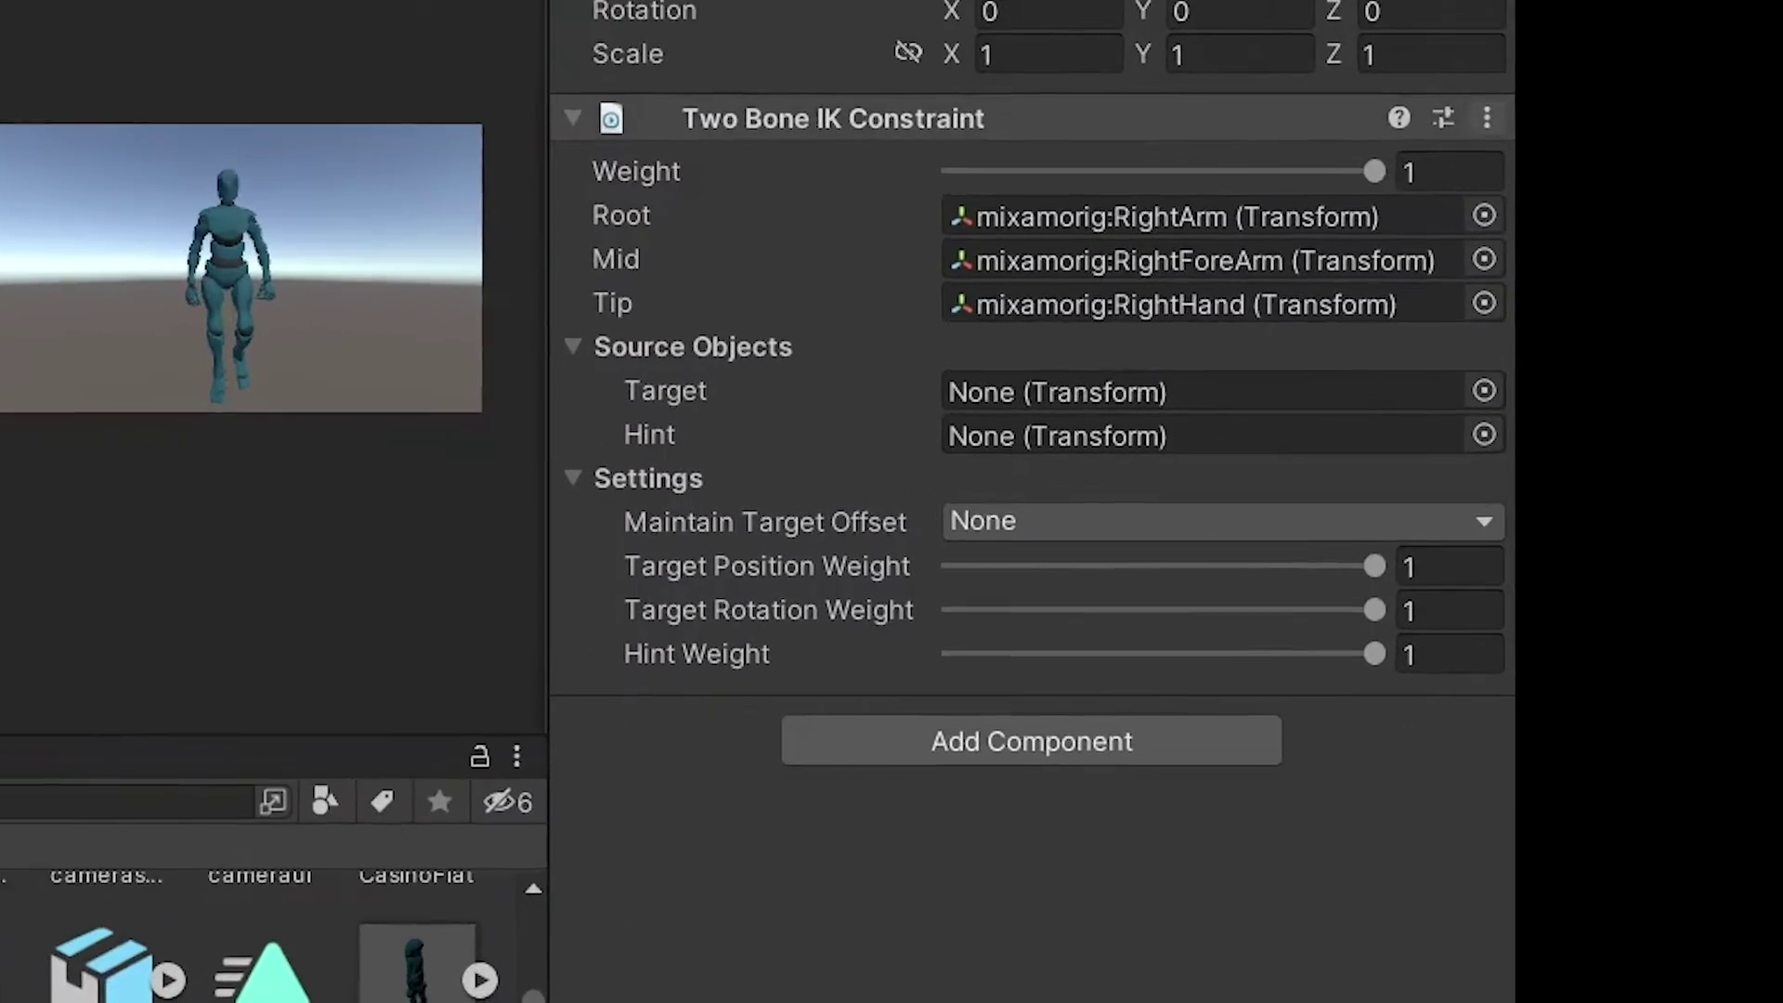
pyautogui.click(1768, 300)
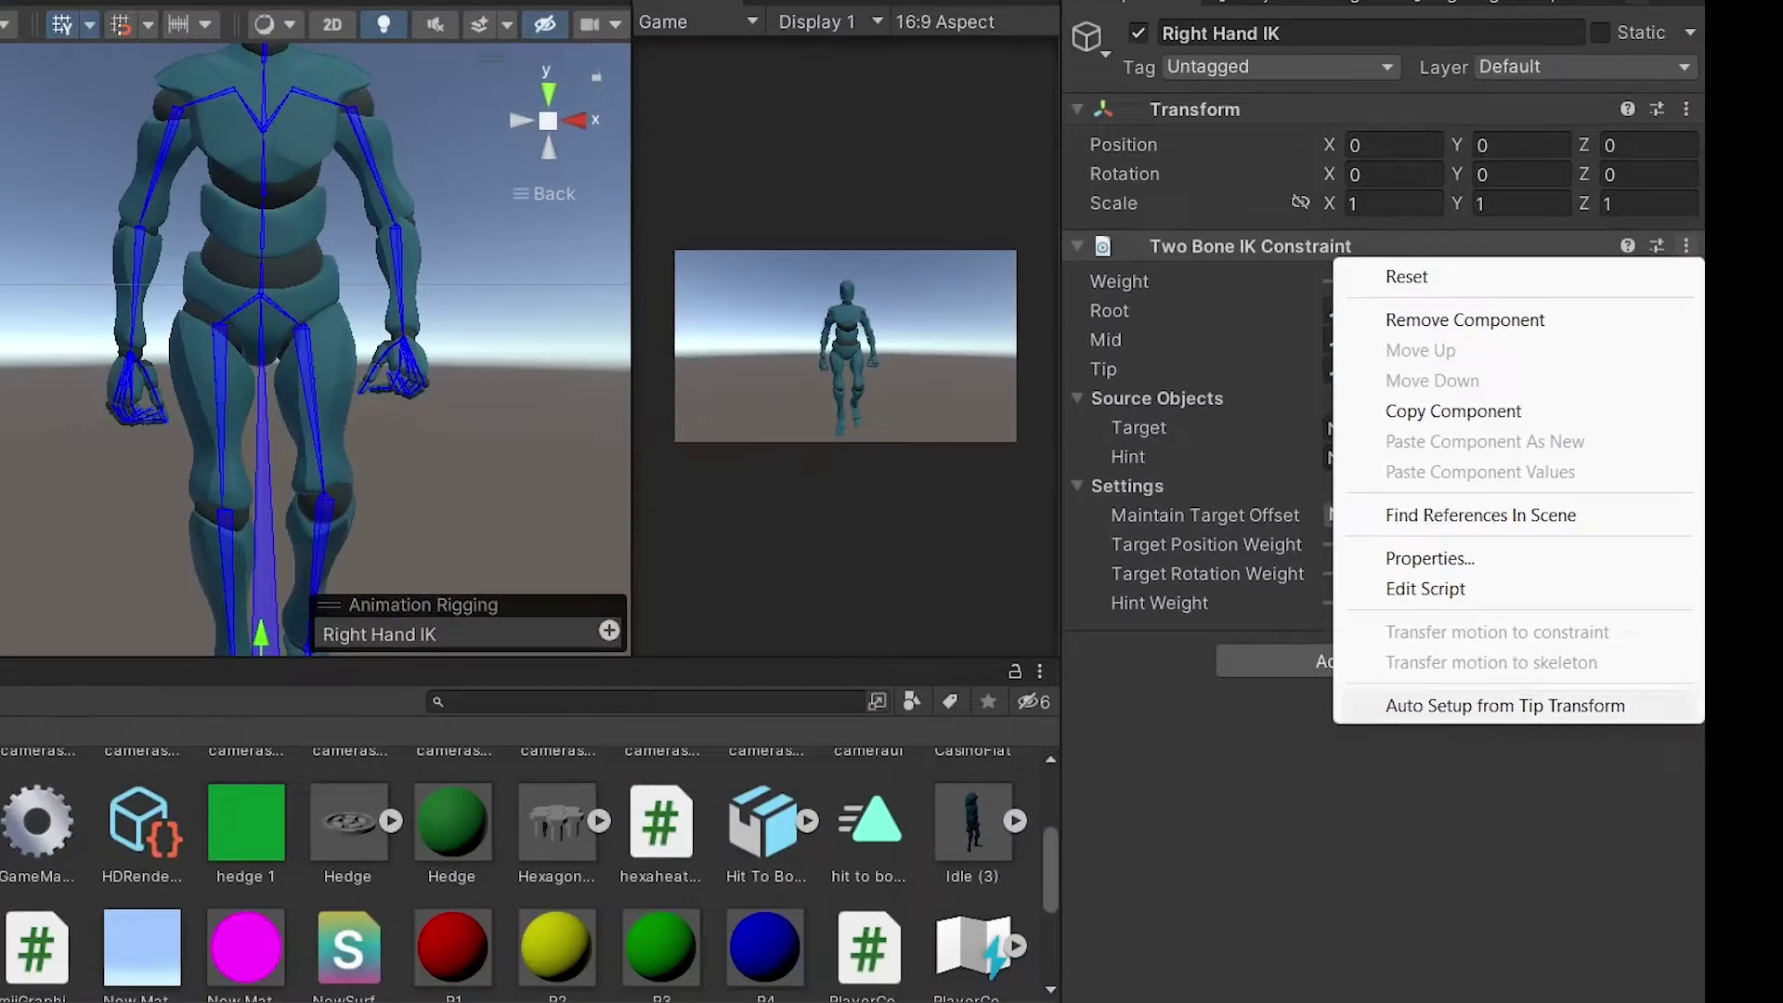
pyautogui.click(1154, 829)
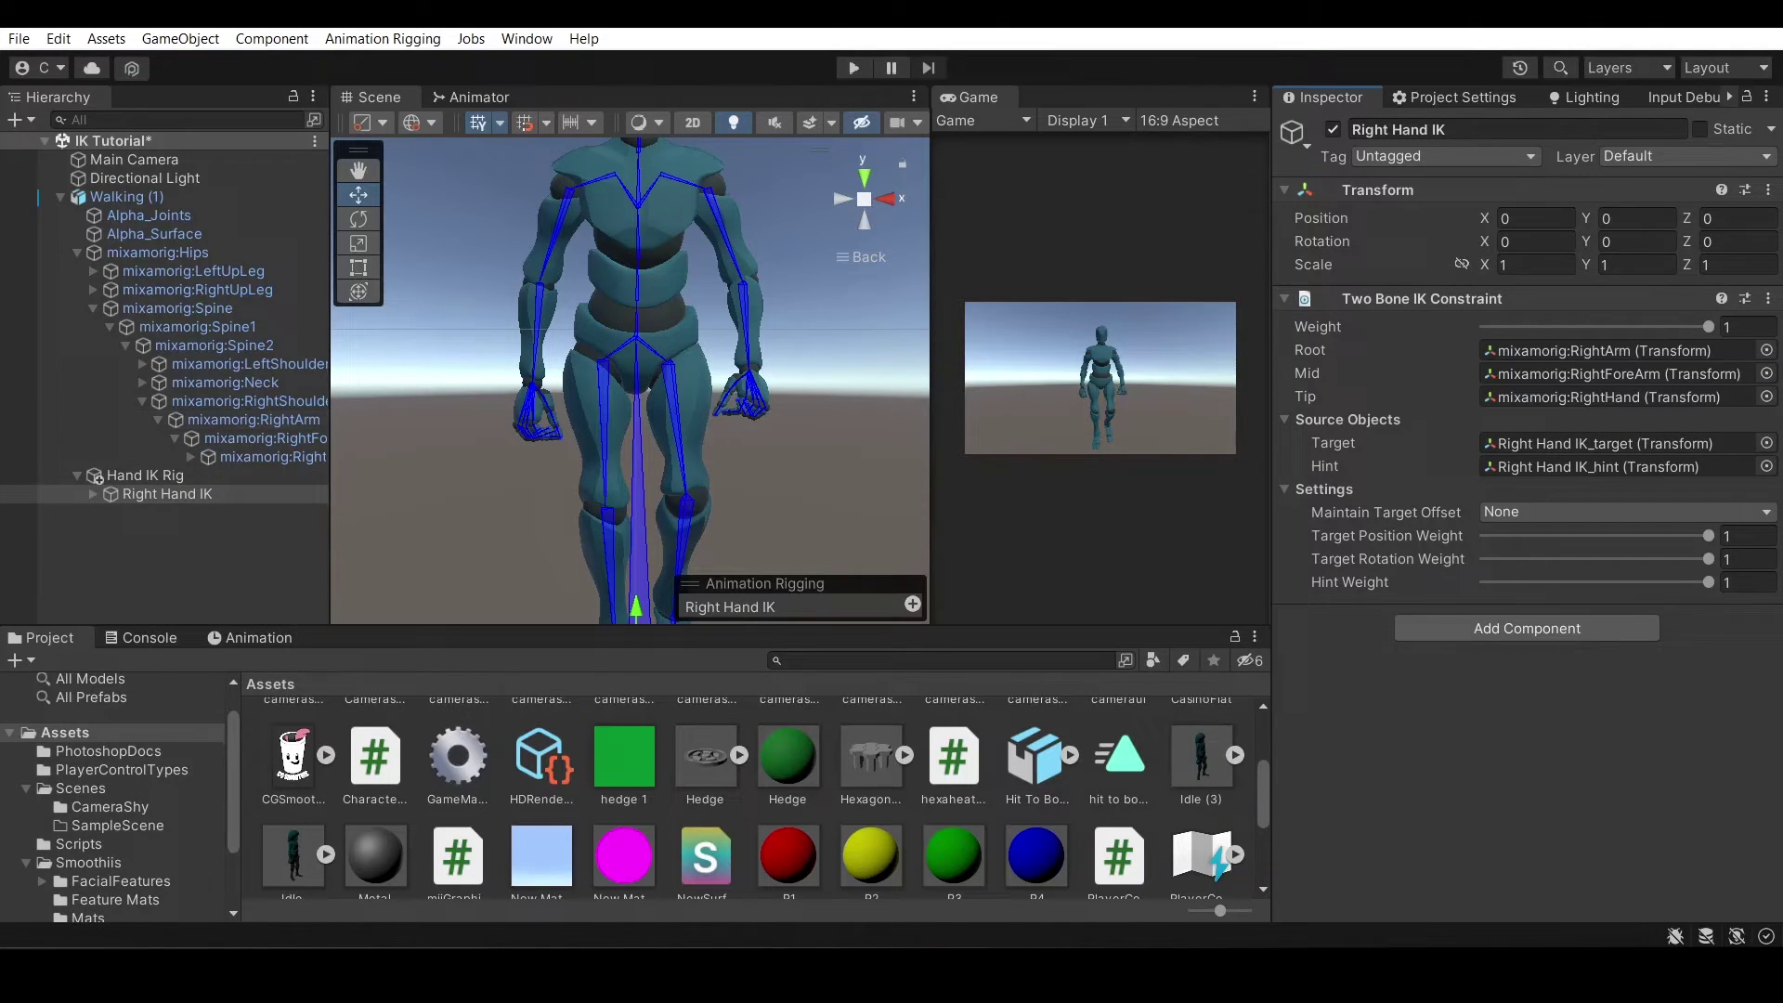
# Add Animation Rigging effectors to both Right Hand IK_target and Right Hand IK_hint, and expand their shared effector settings
pyautogui.scroll(-3, 635, 381)
pyautogui.click(167, 494)
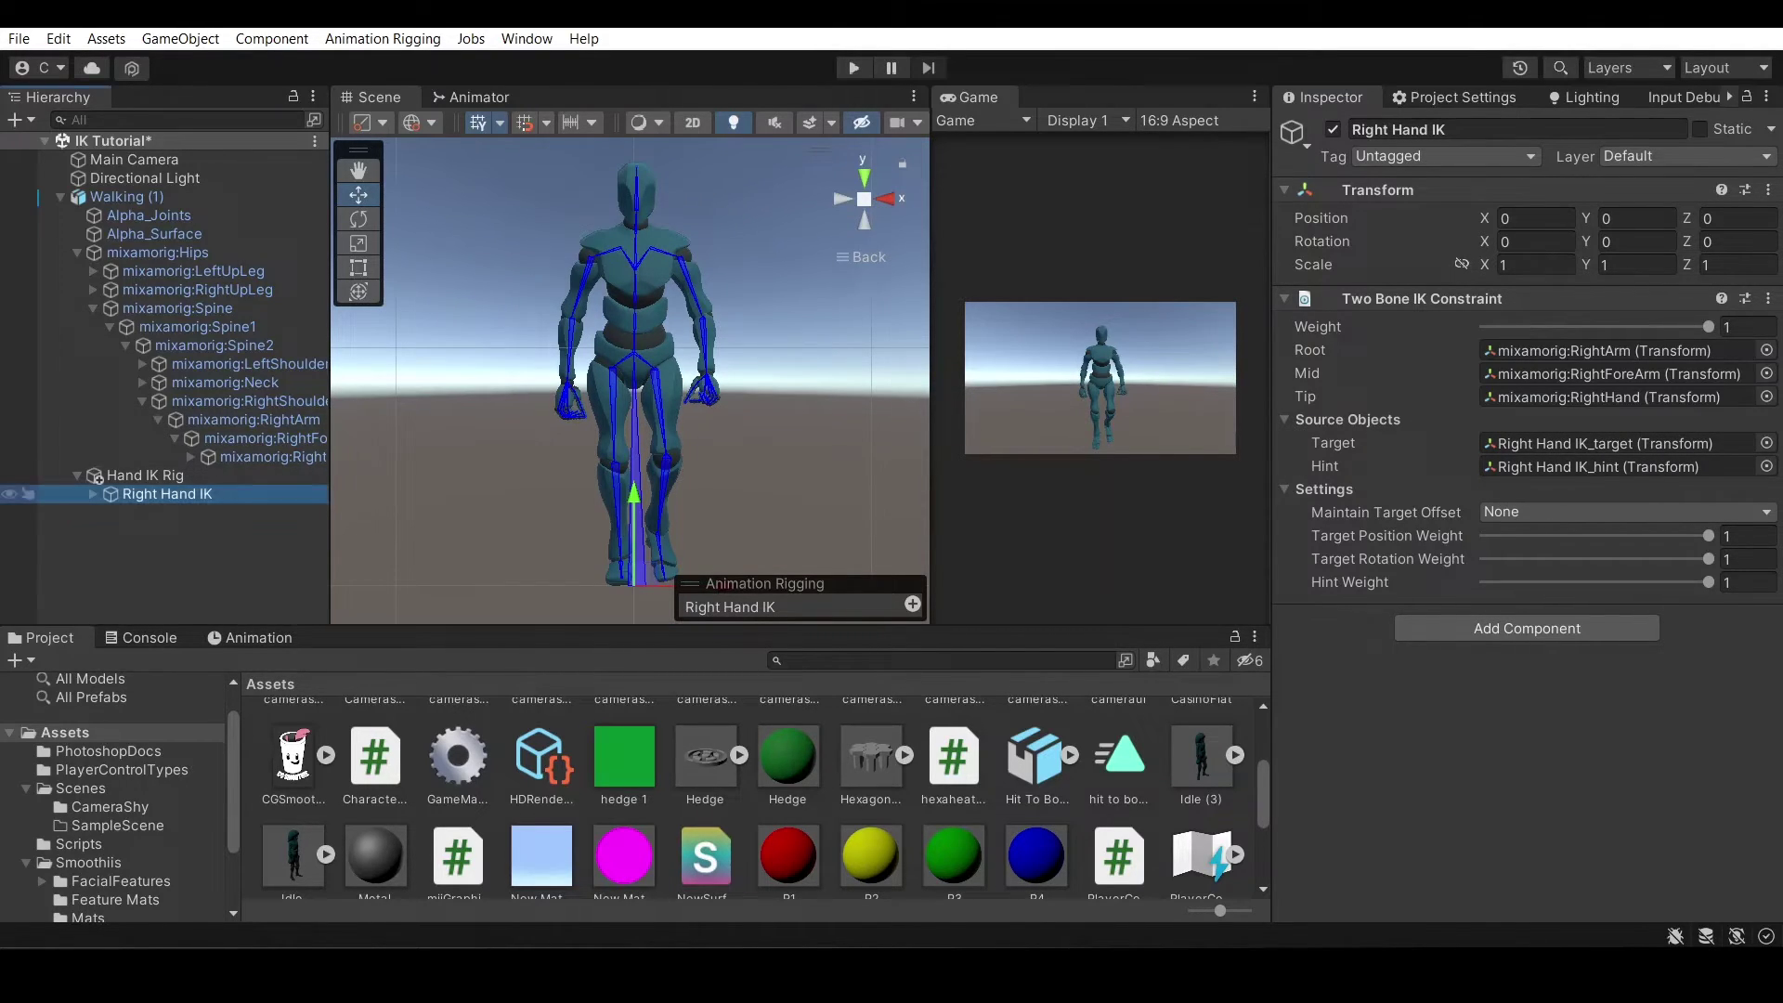
pyautogui.click(93, 494)
pyautogui.click(206, 513)
pyautogui.keyDown('shift'); pyautogui.click(200, 531); pyautogui.keyUp('shift')
pyautogui.click(913, 604)
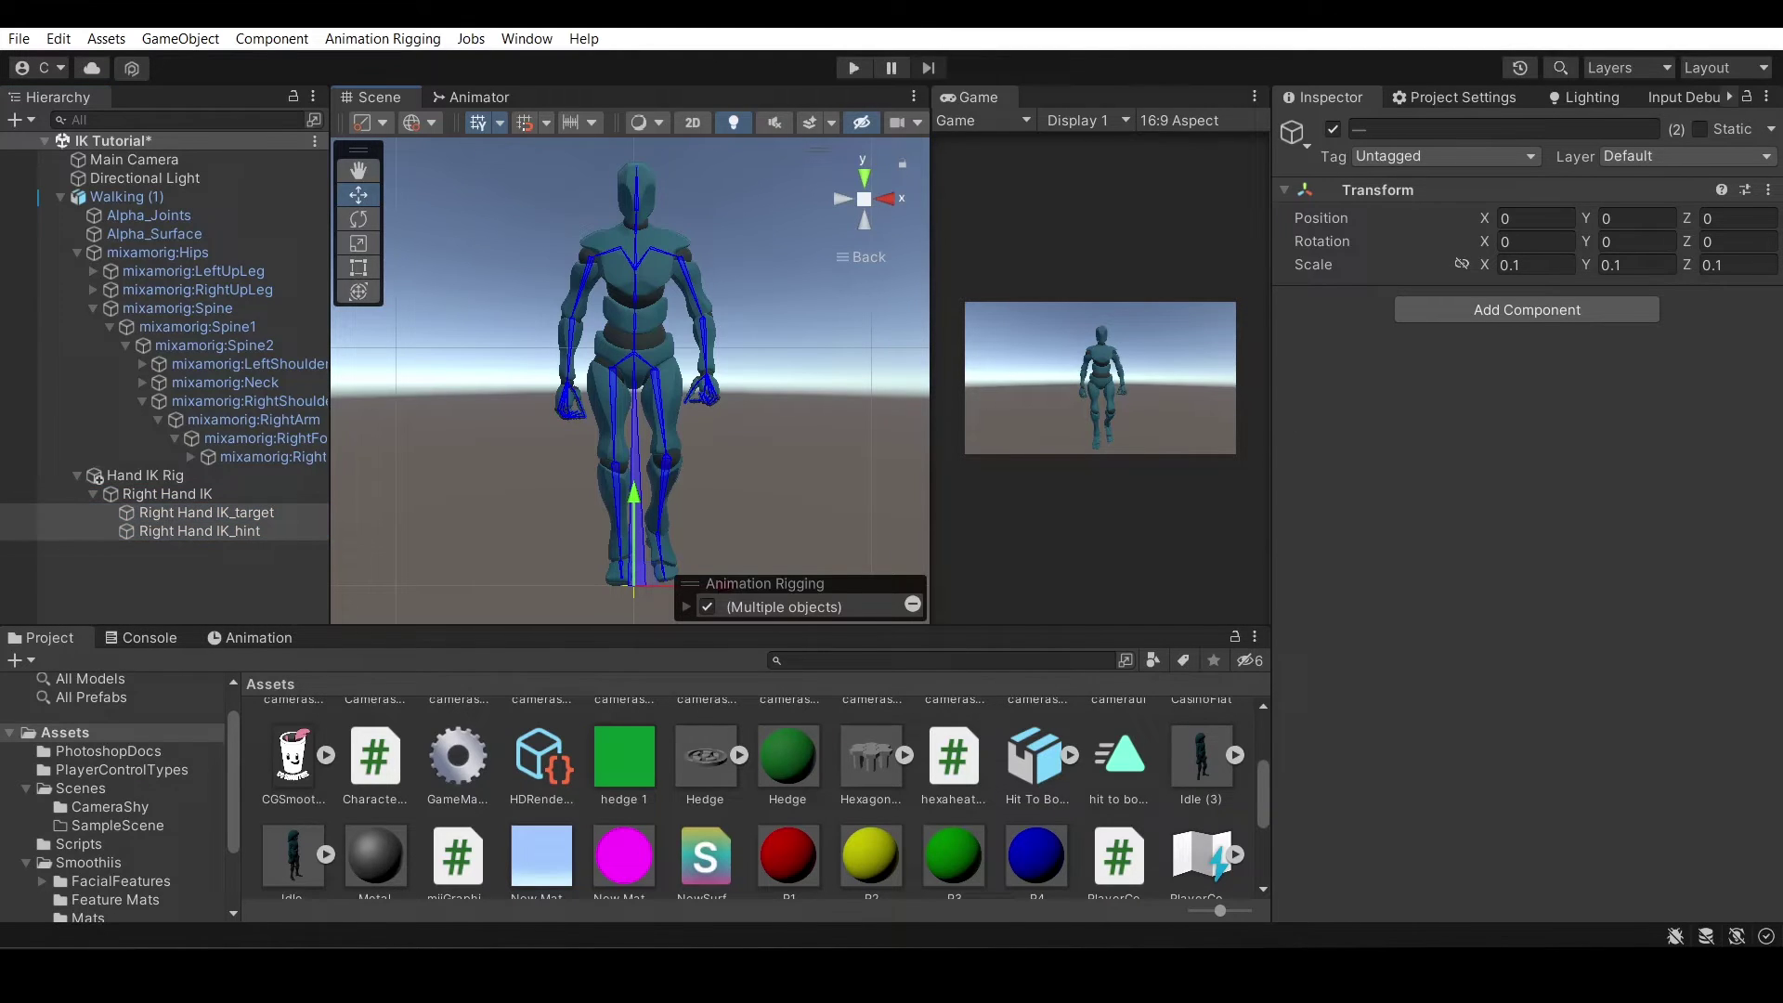
pyautogui.click(687, 606)
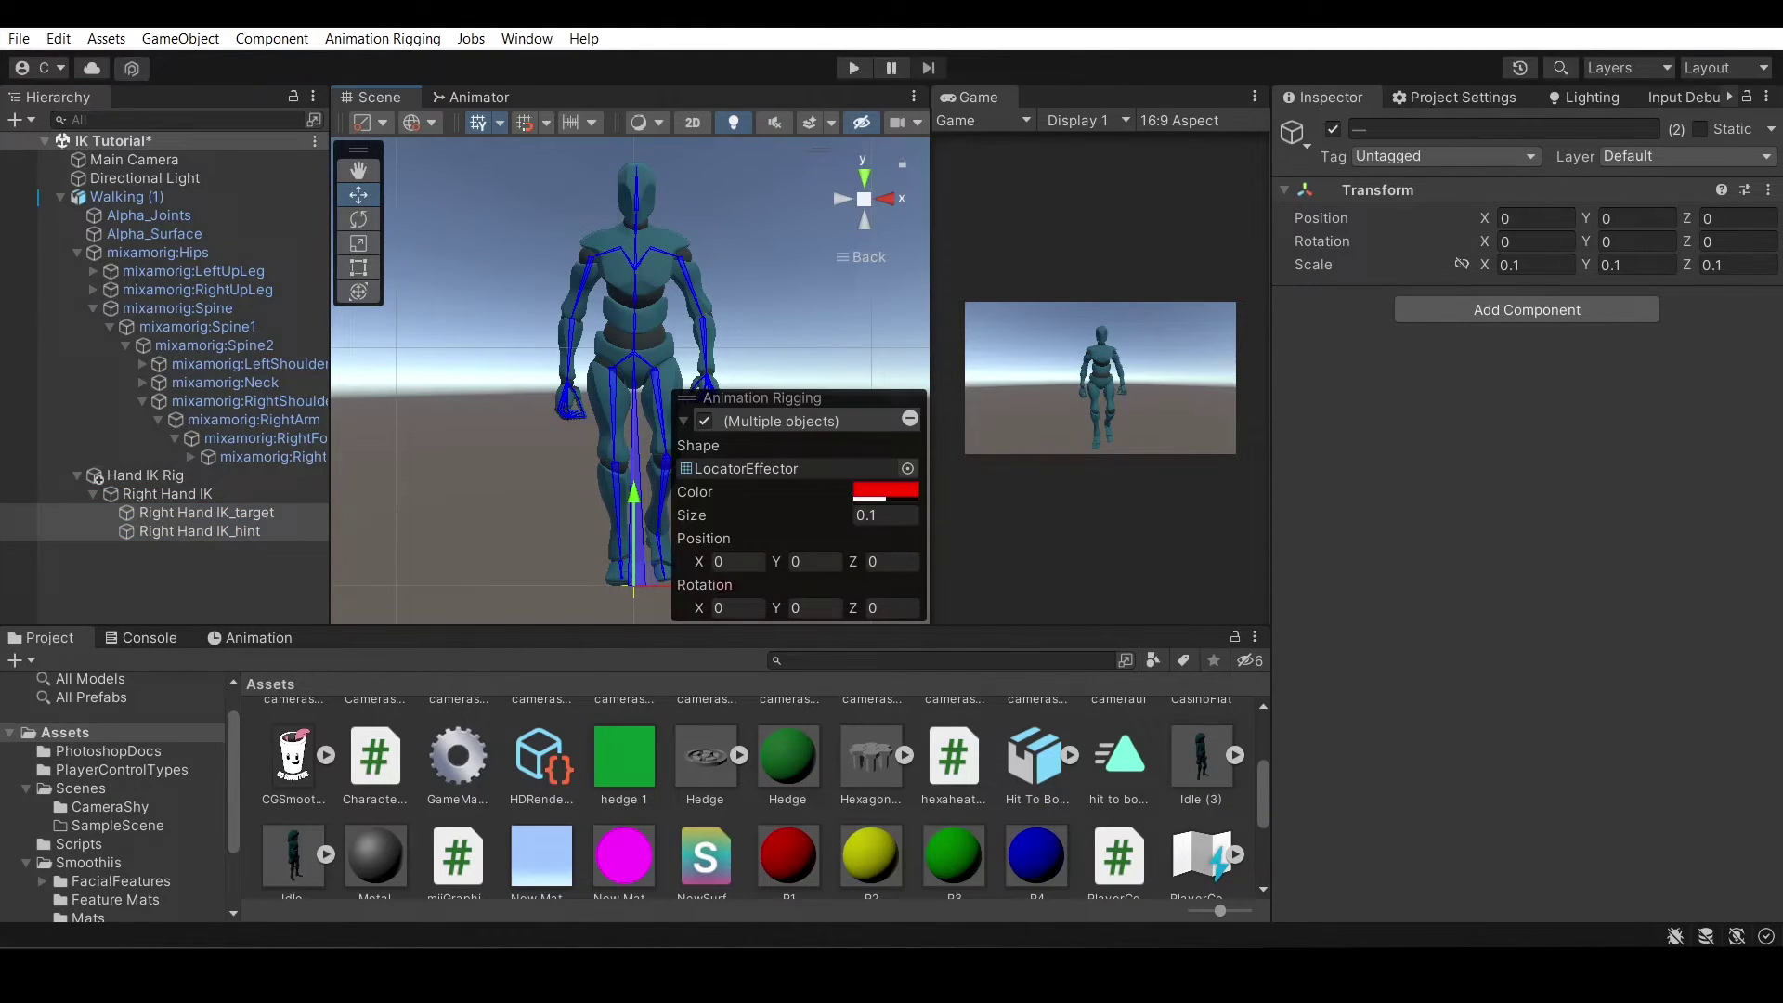
# Change the effector shape of the target and hint to BallEffector
pyautogui.click(907, 469)
pyautogui.scroll(6, 1070, 670)
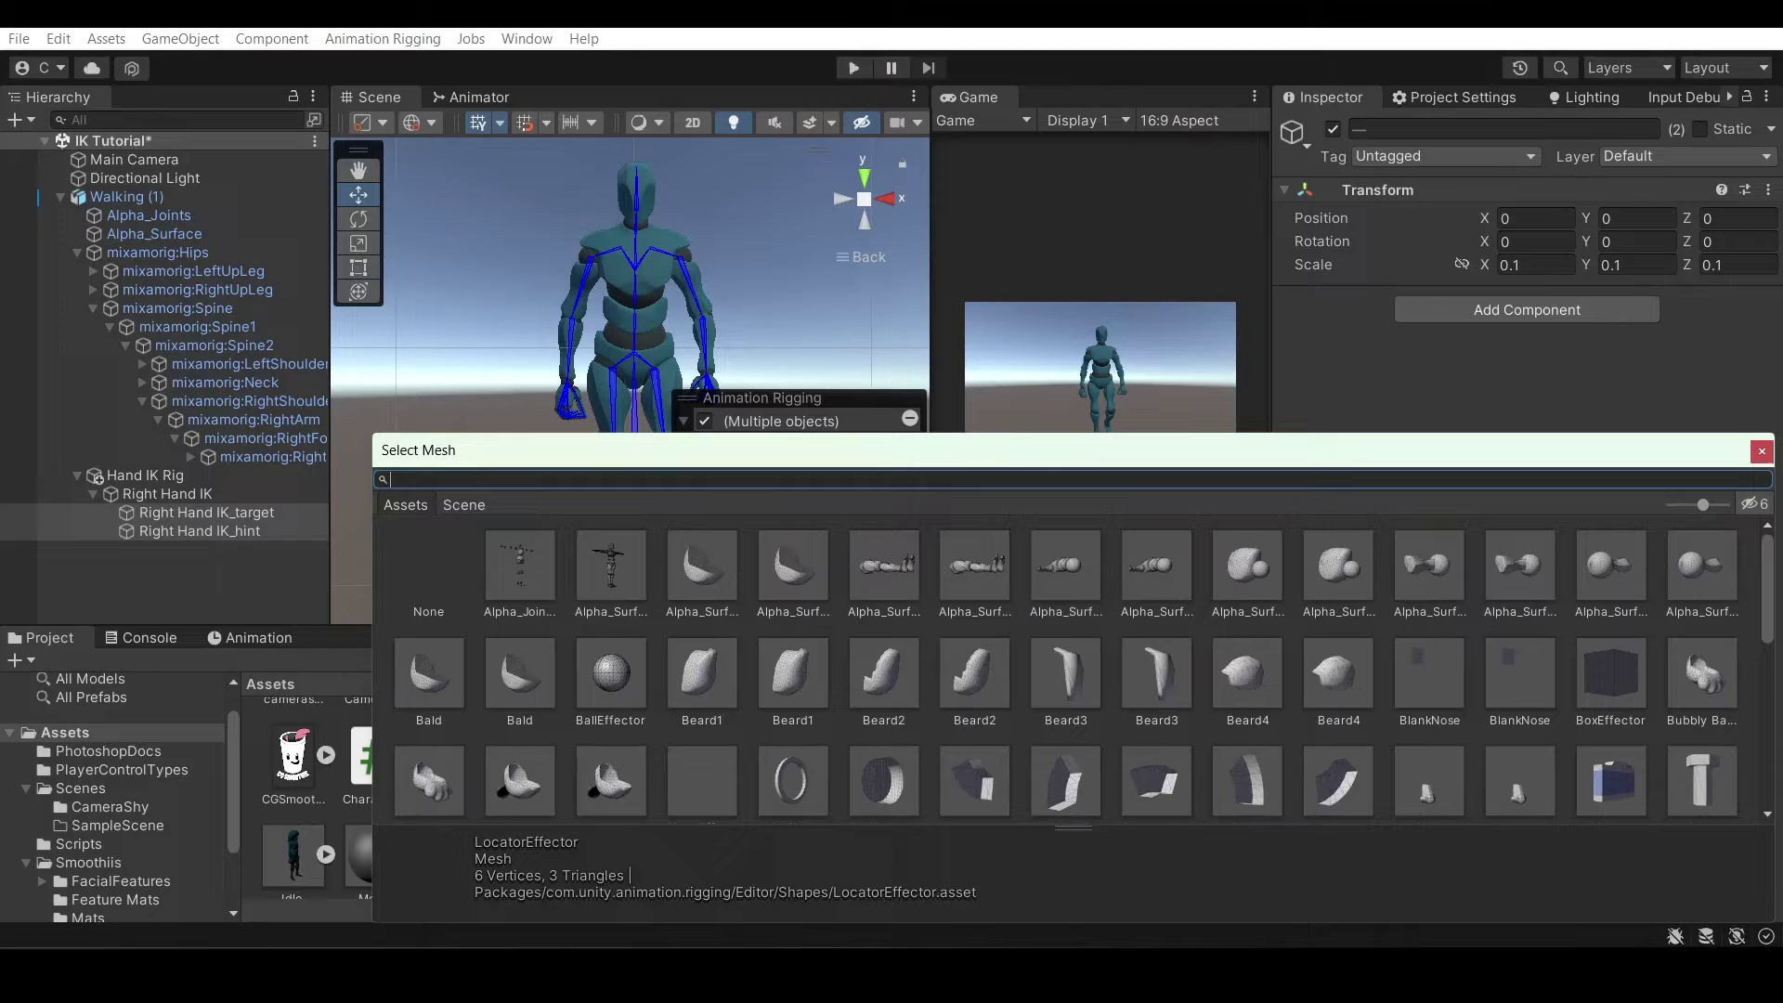
pyautogui.click(611, 675)
pyautogui.click(1762, 452)
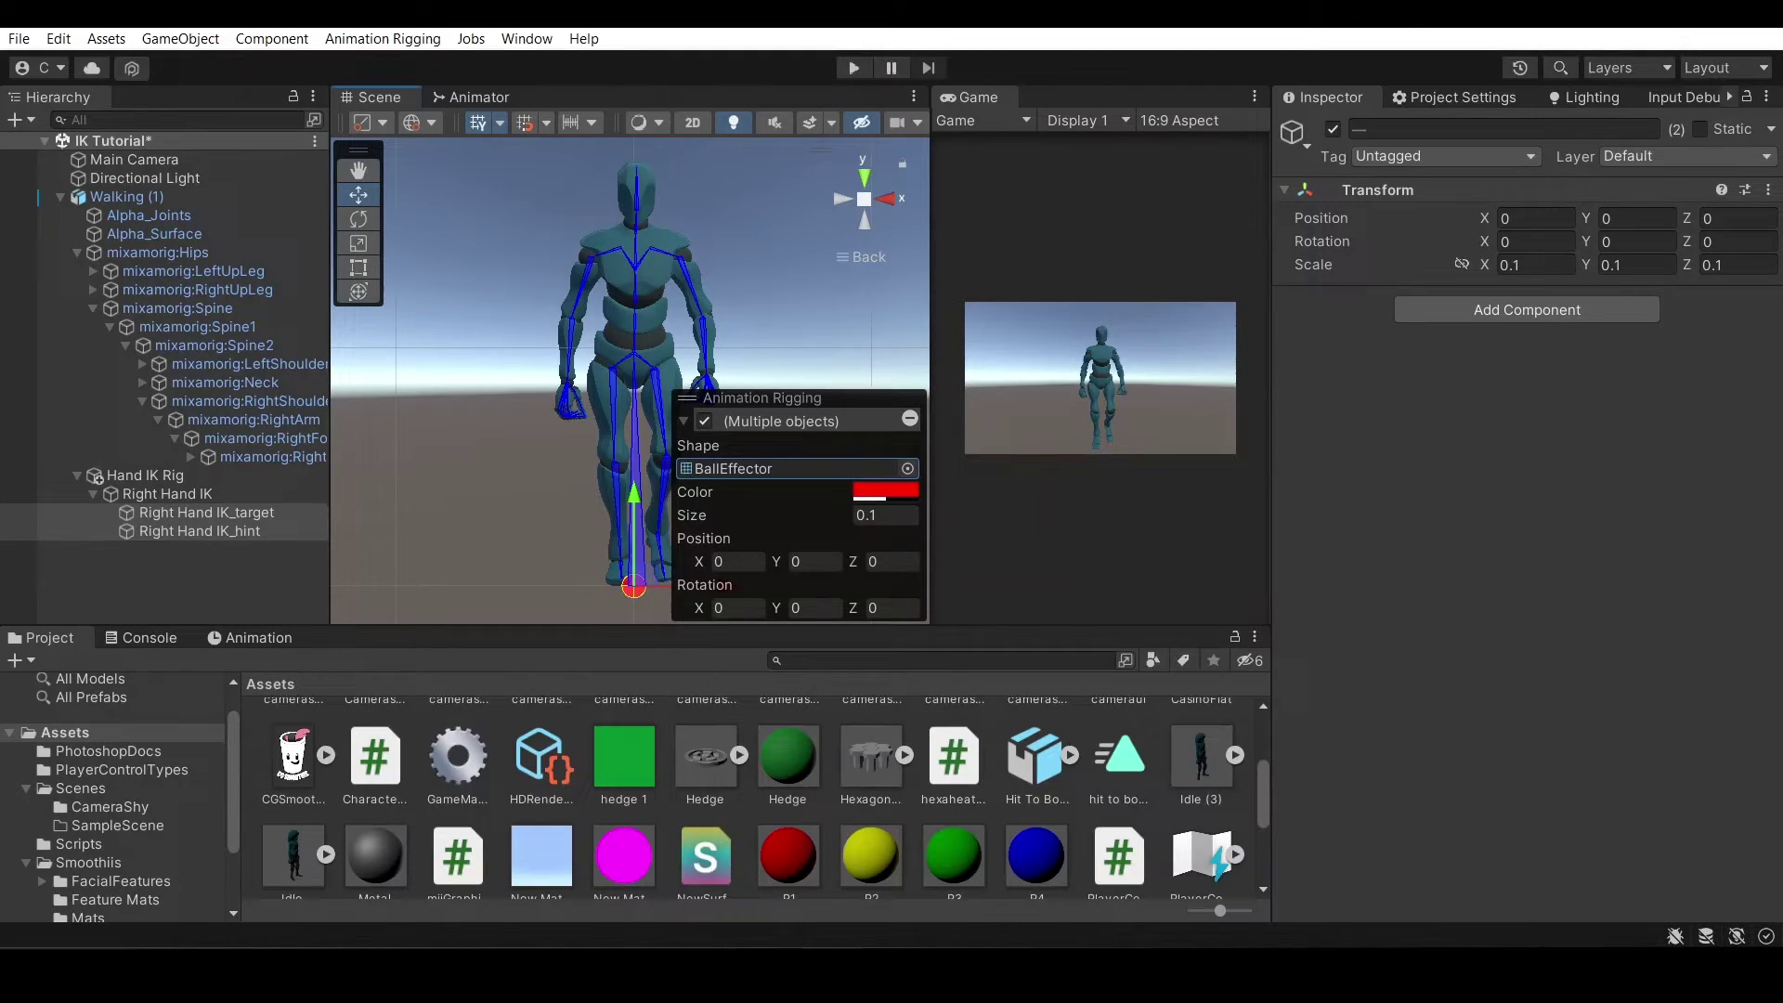
# Make the hint's effector blue with size 0.2, and set the target's effector size to 0.3
pyautogui.moveTo(692, 515)
pyautogui.mouseDown()
pyautogui.moveTo(789, 515)
pyautogui.moveTo(692, 515)
pyautogui.mouseUp()
pyautogui.click(207, 513)
pyautogui.click(200, 531)
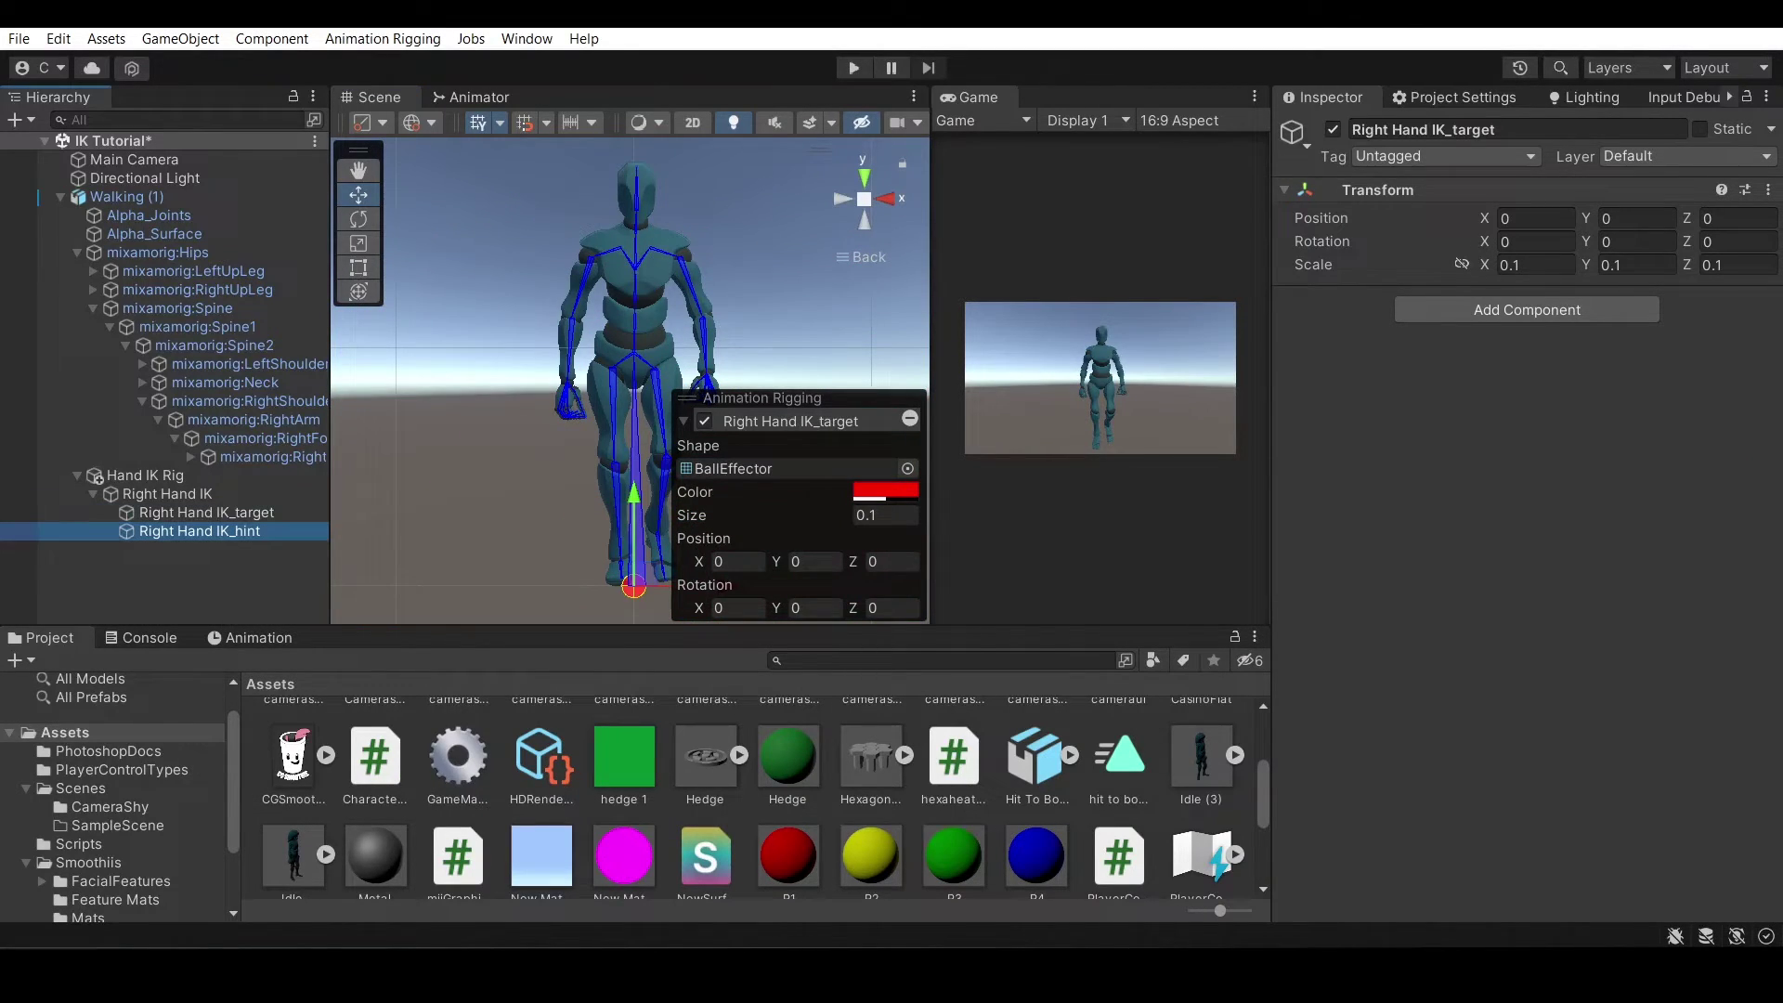
pyautogui.click(885, 492)
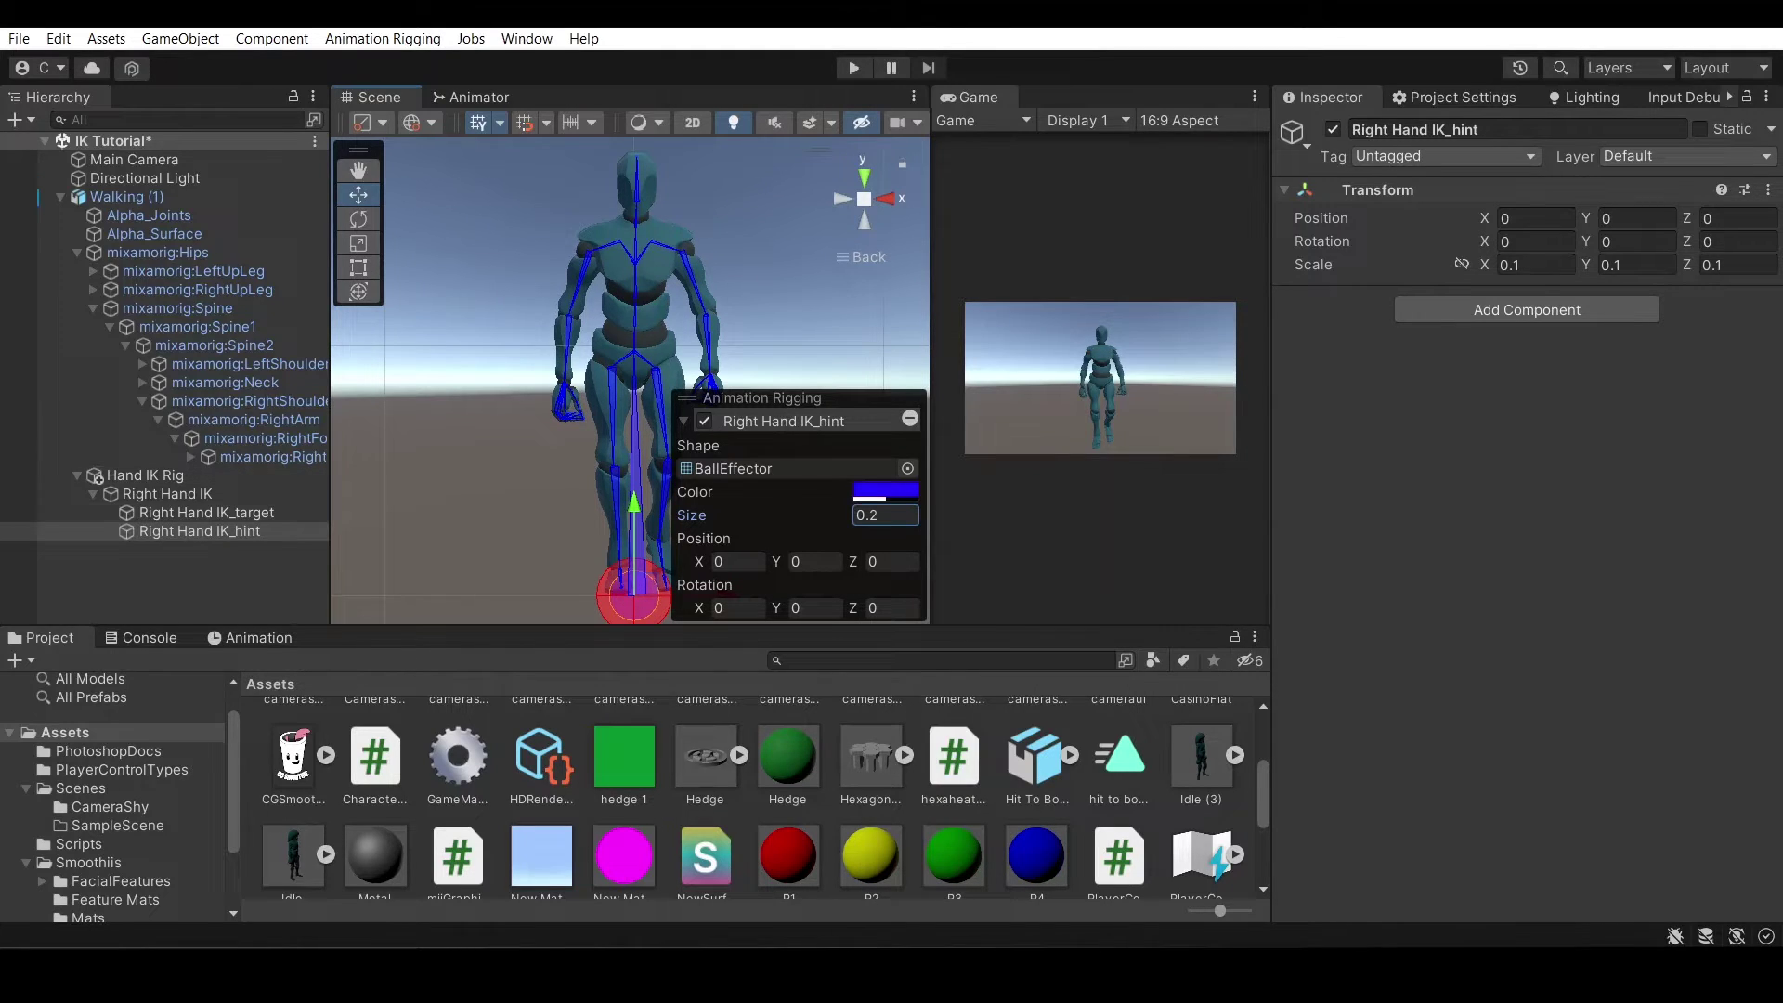
pyautogui.click(207, 512)
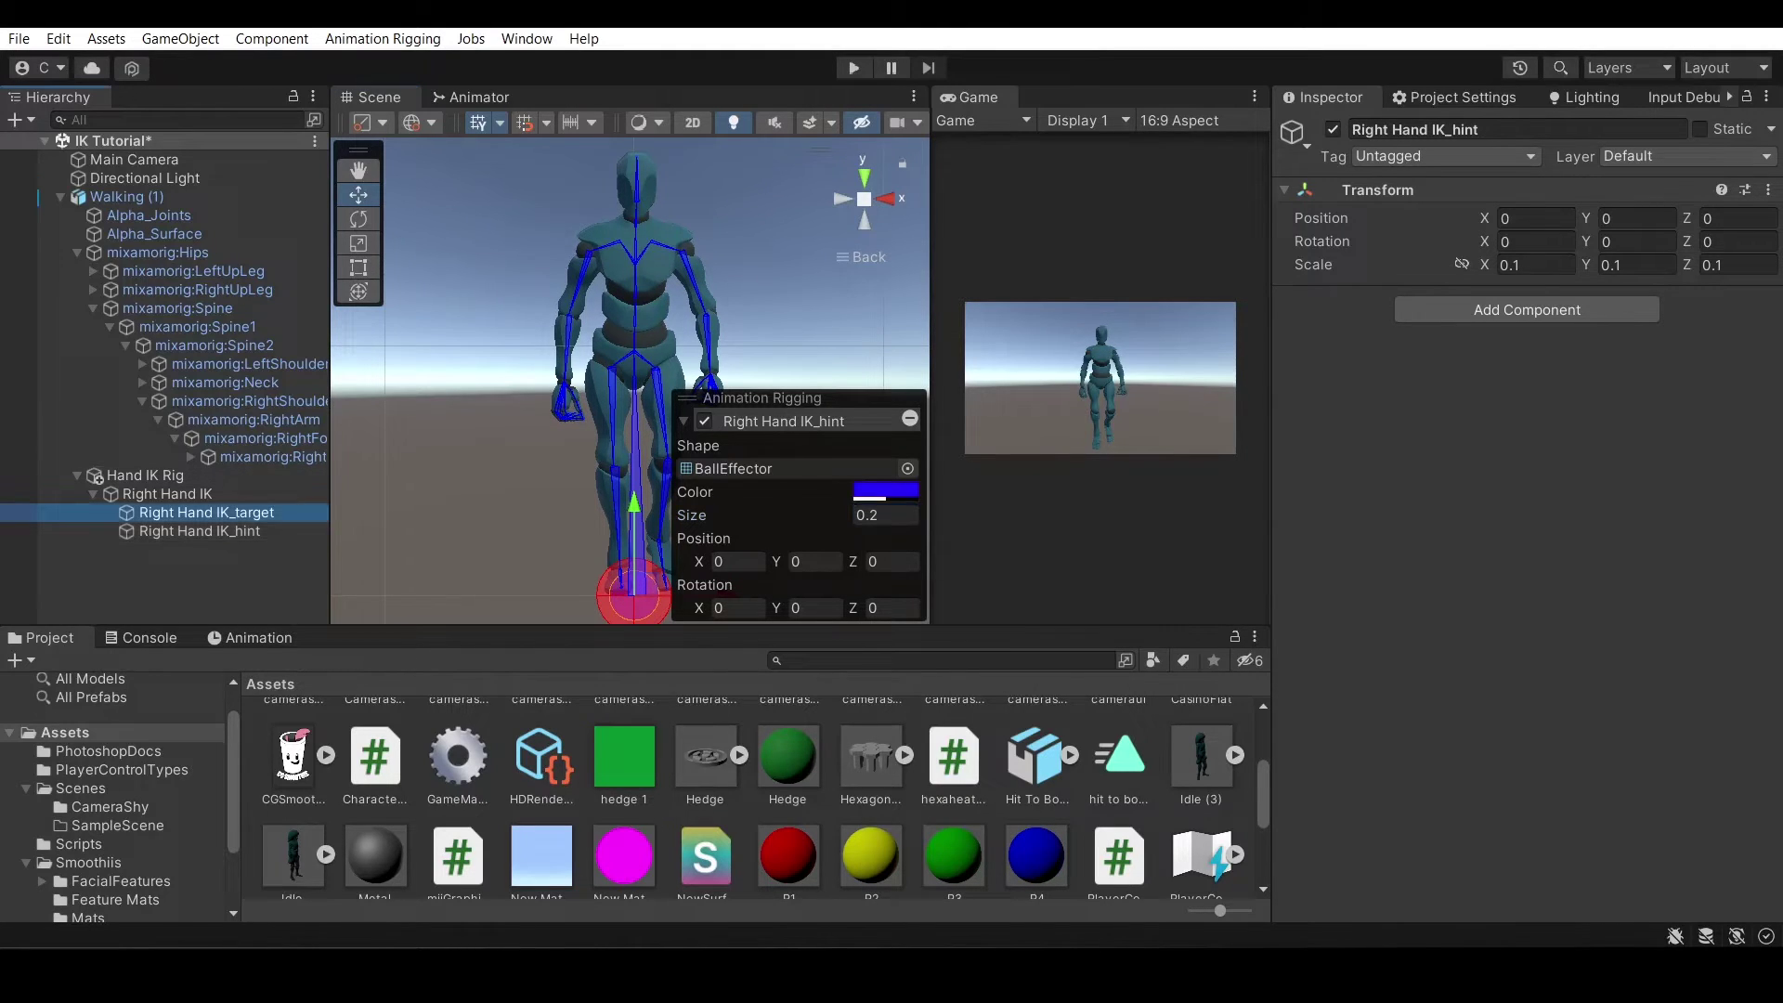
pyautogui.scroll(5, 502, 394)
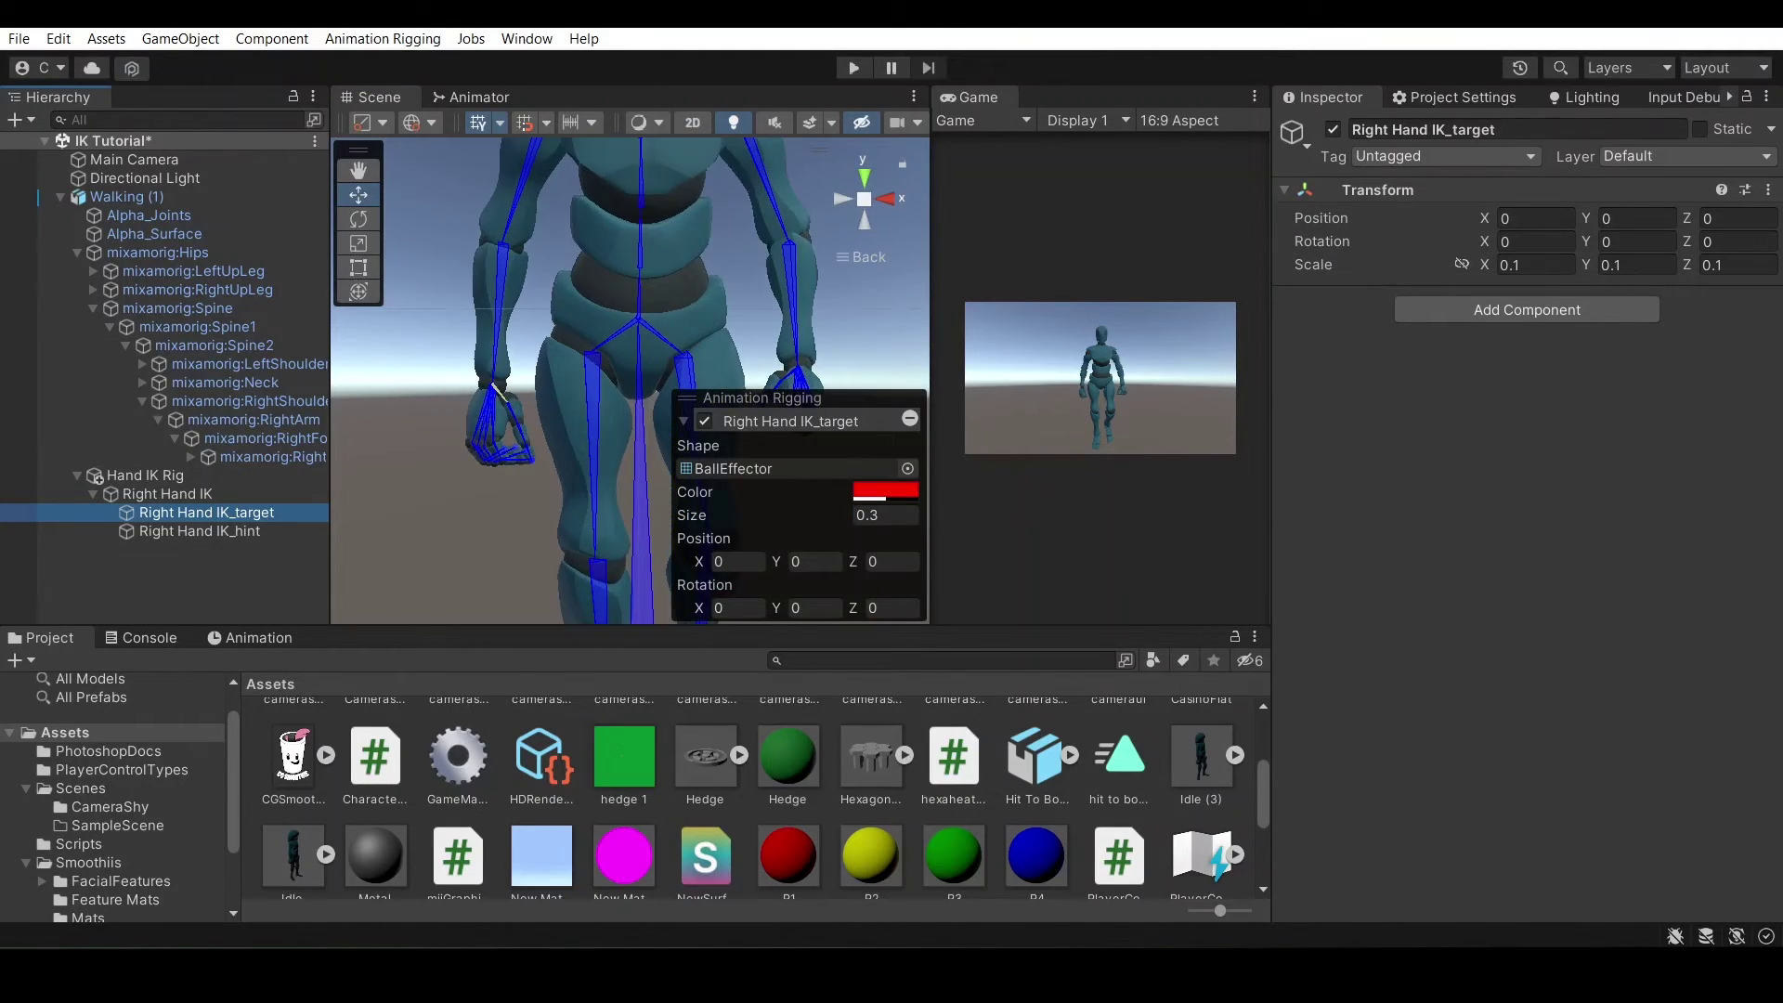
# Align the transform of Right Hand IK_target to the RightHand bone
pyautogui.scroll(2, 501, 390)
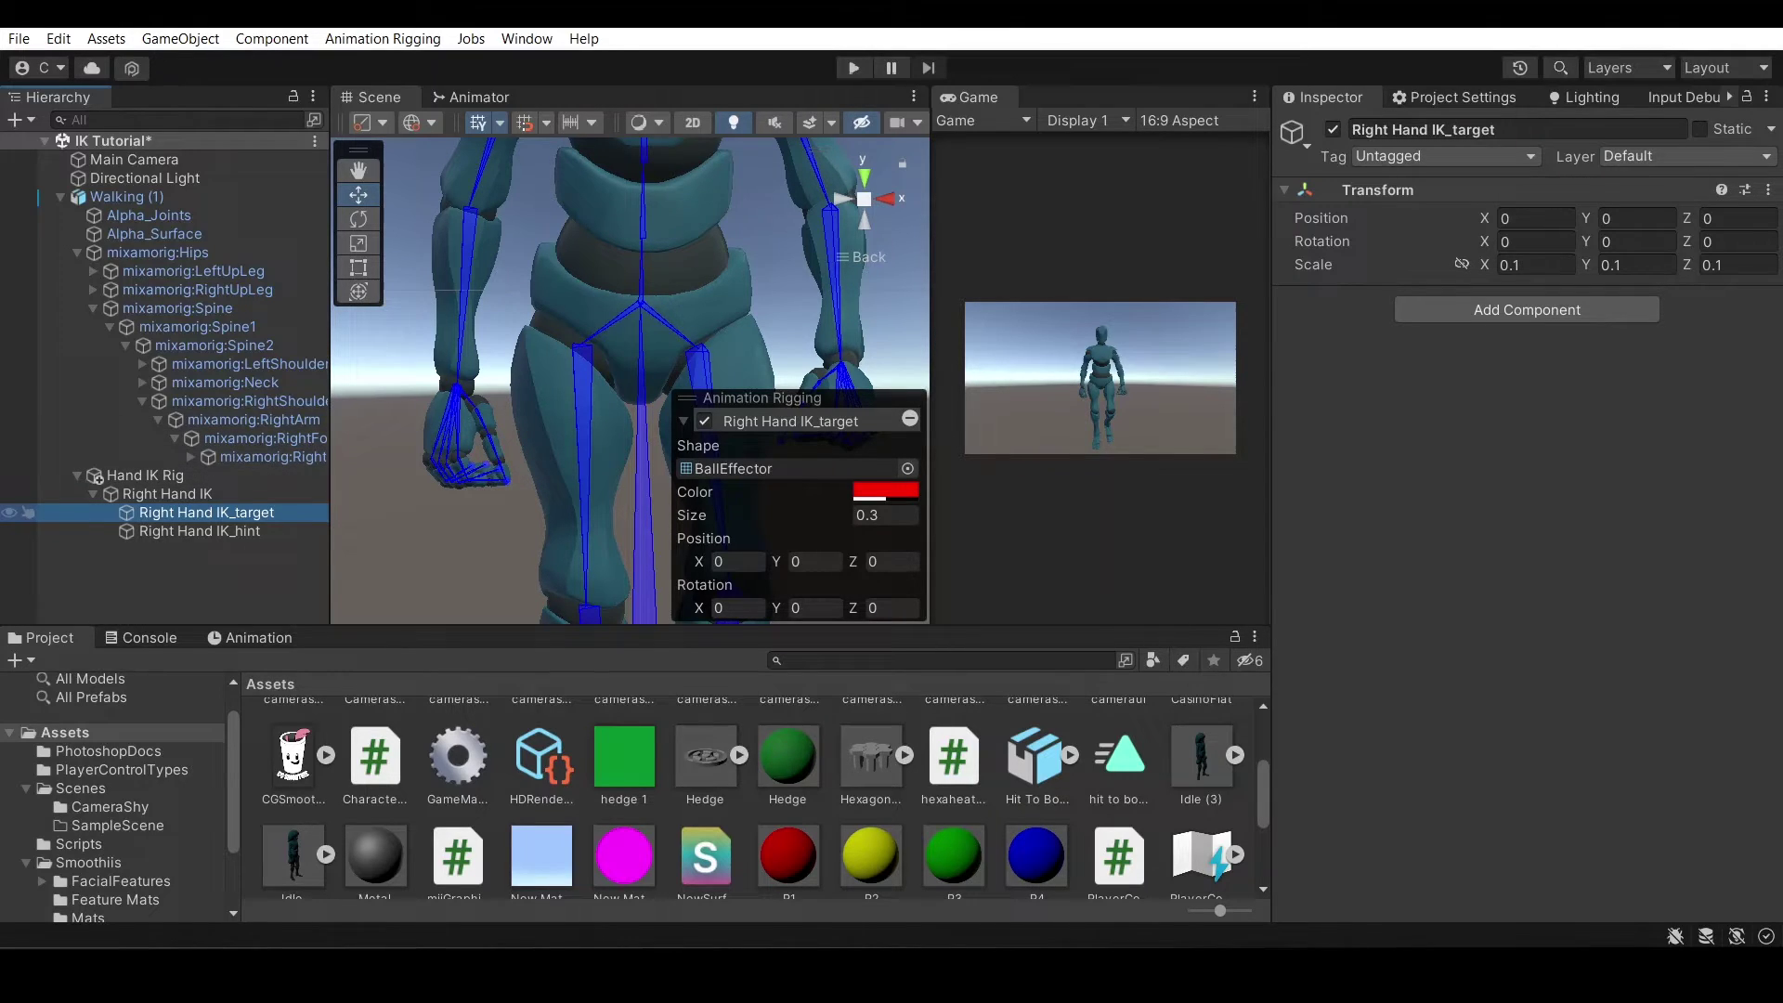
pyautogui.keyDown('ctrl'); pyautogui.click(269, 457); pyautogui.keyUp('ctrl')
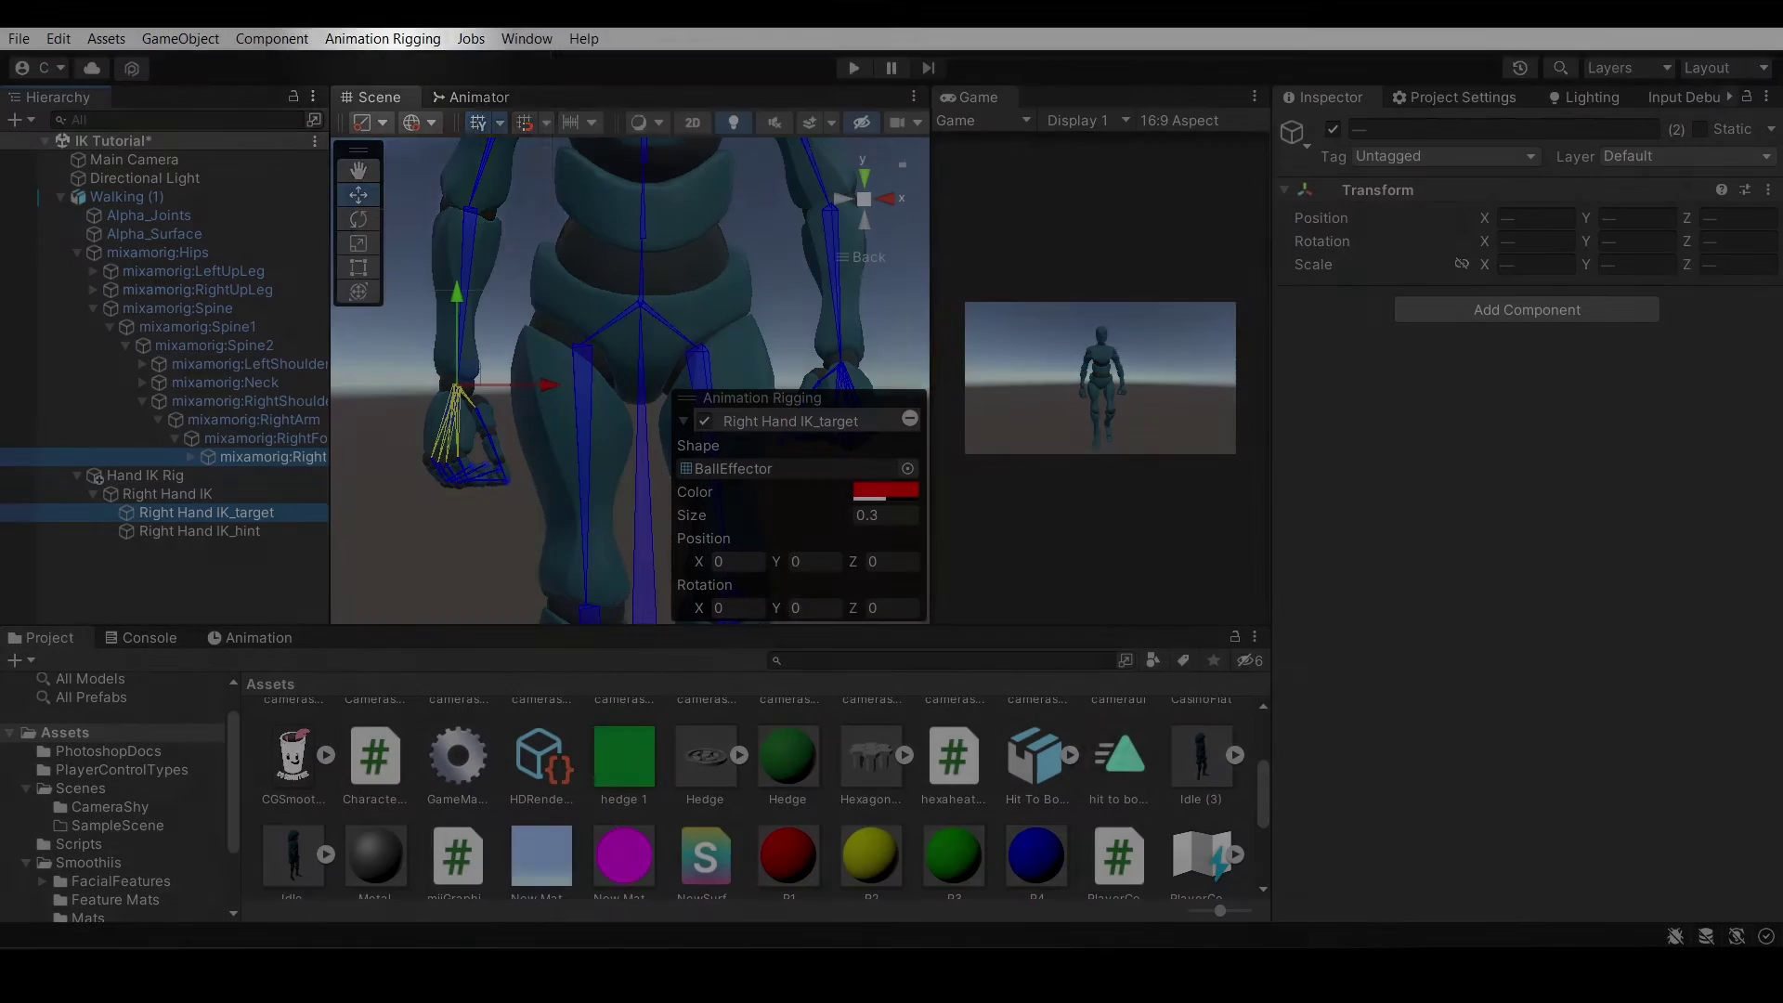
pyautogui.click(383, 39)
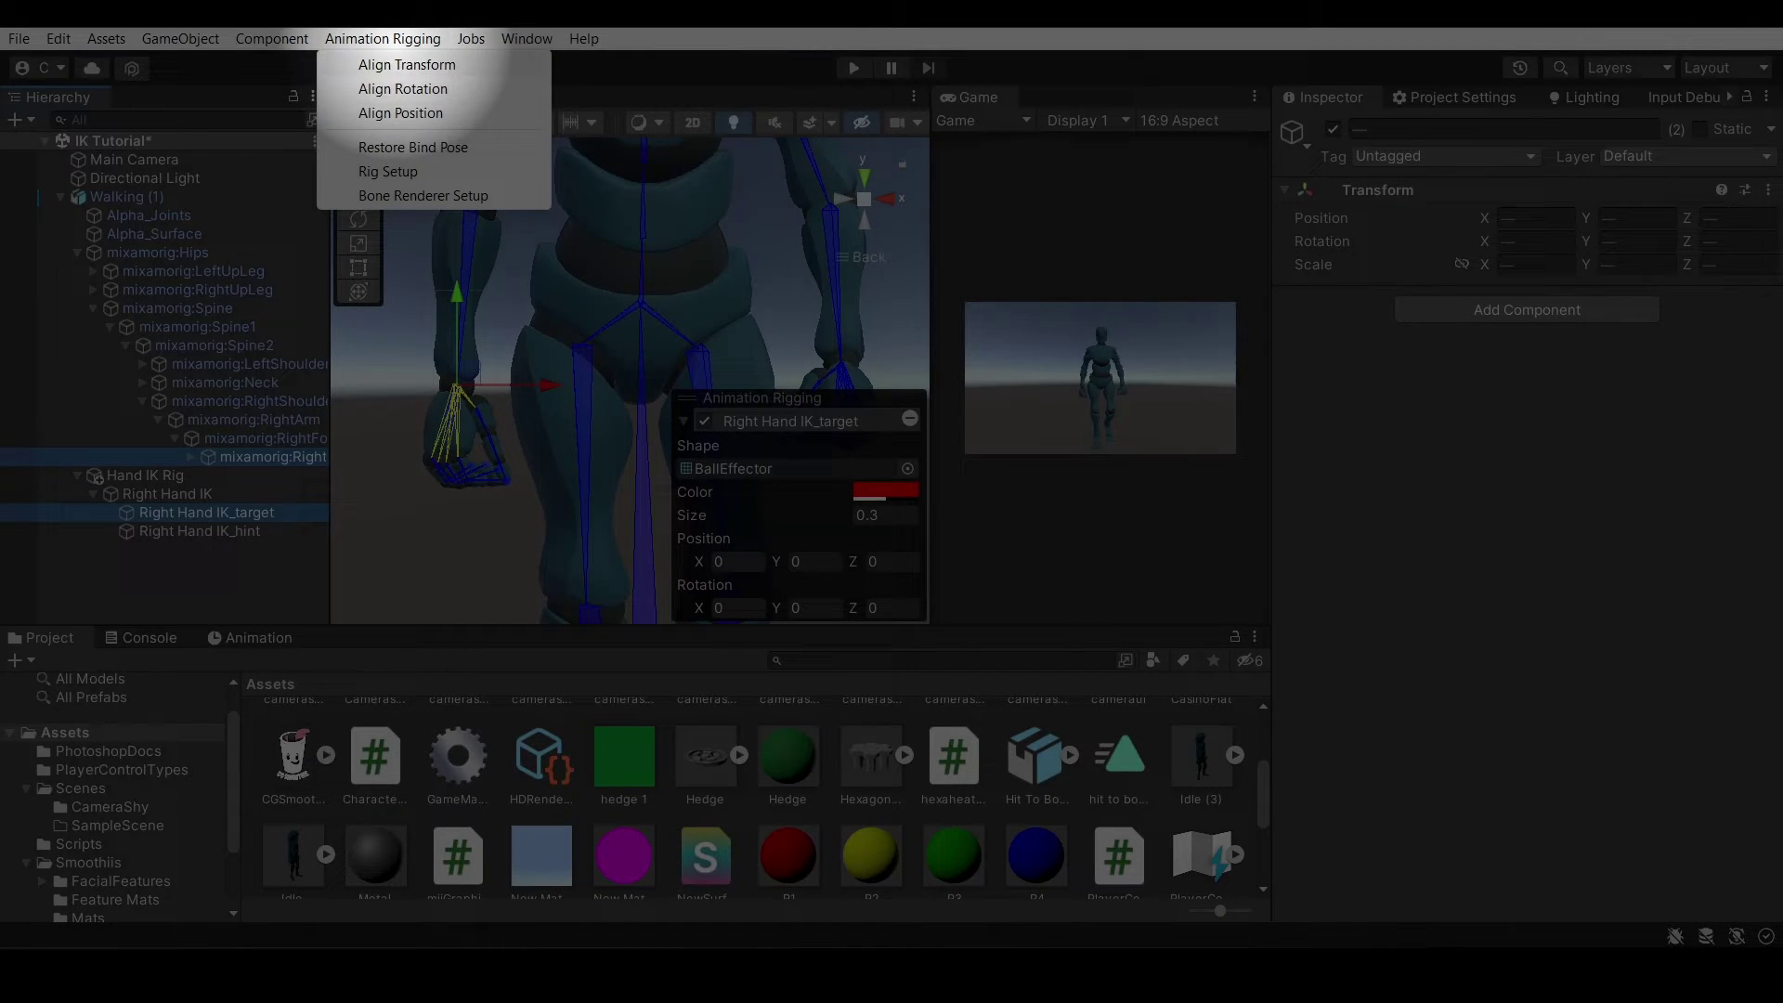
pyautogui.click(407, 65)
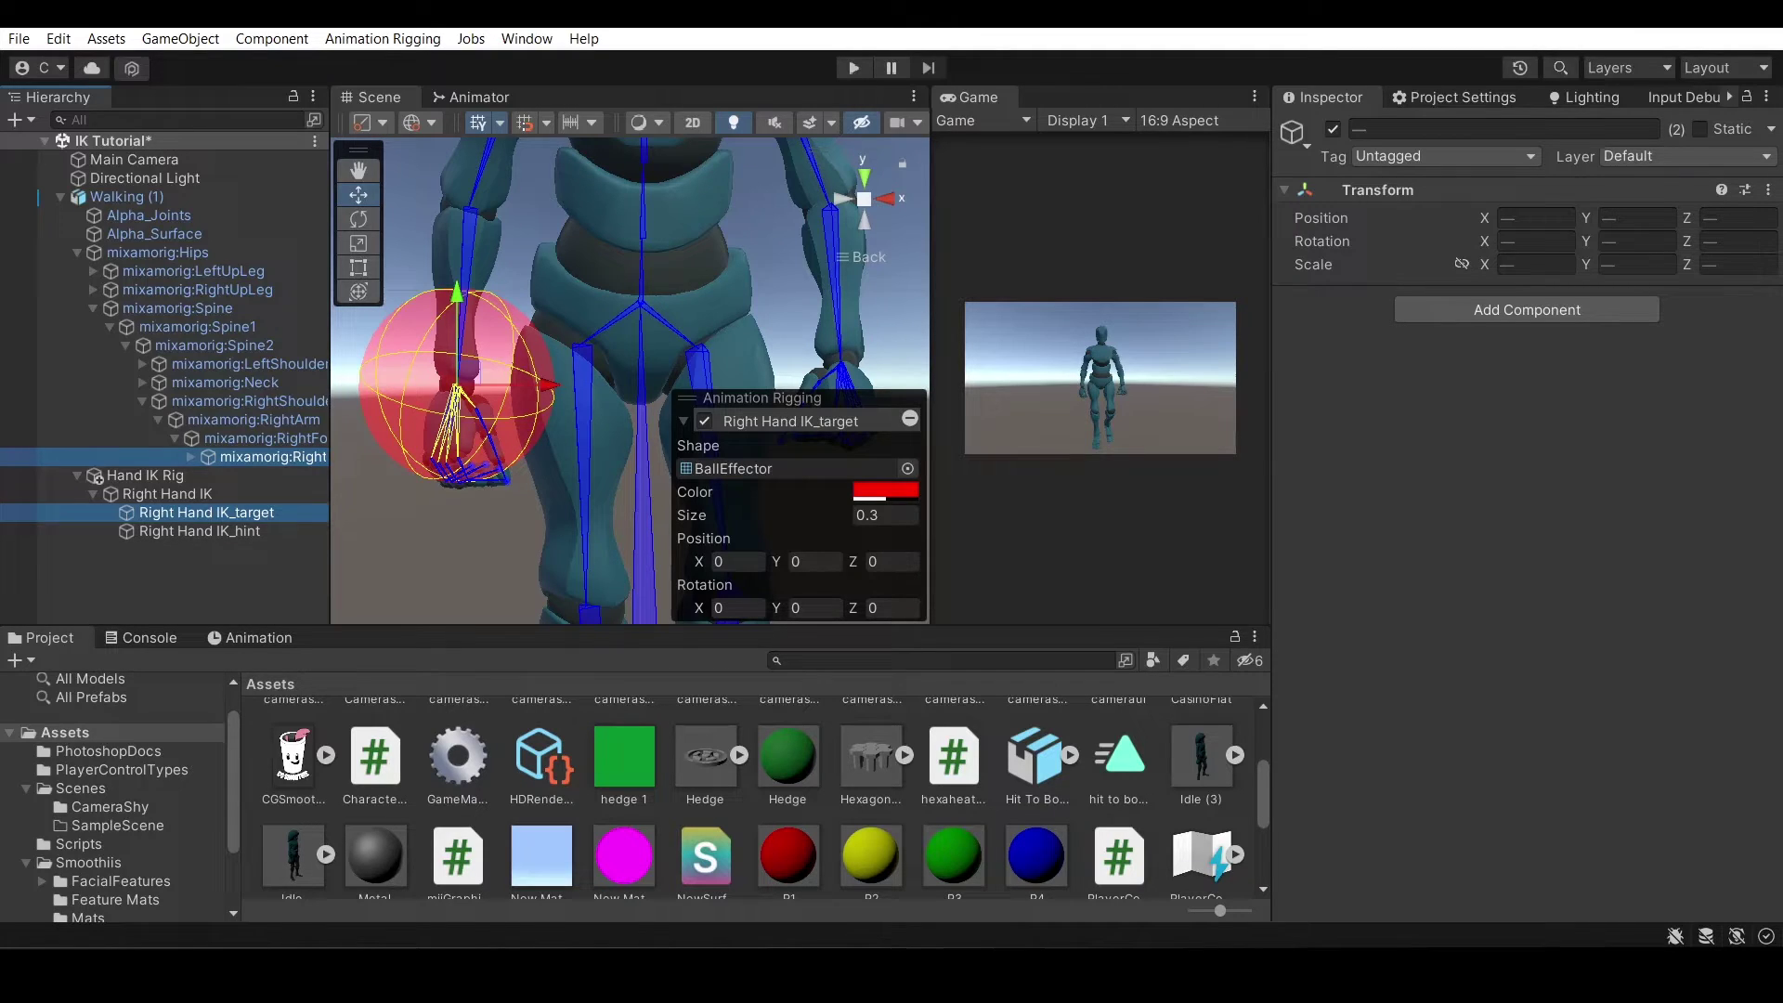
# Align the transform of Right Hand IK_hint to the RightForeArm bone
pyautogui.click(200, 531)
pyautogui.click(479, 176)
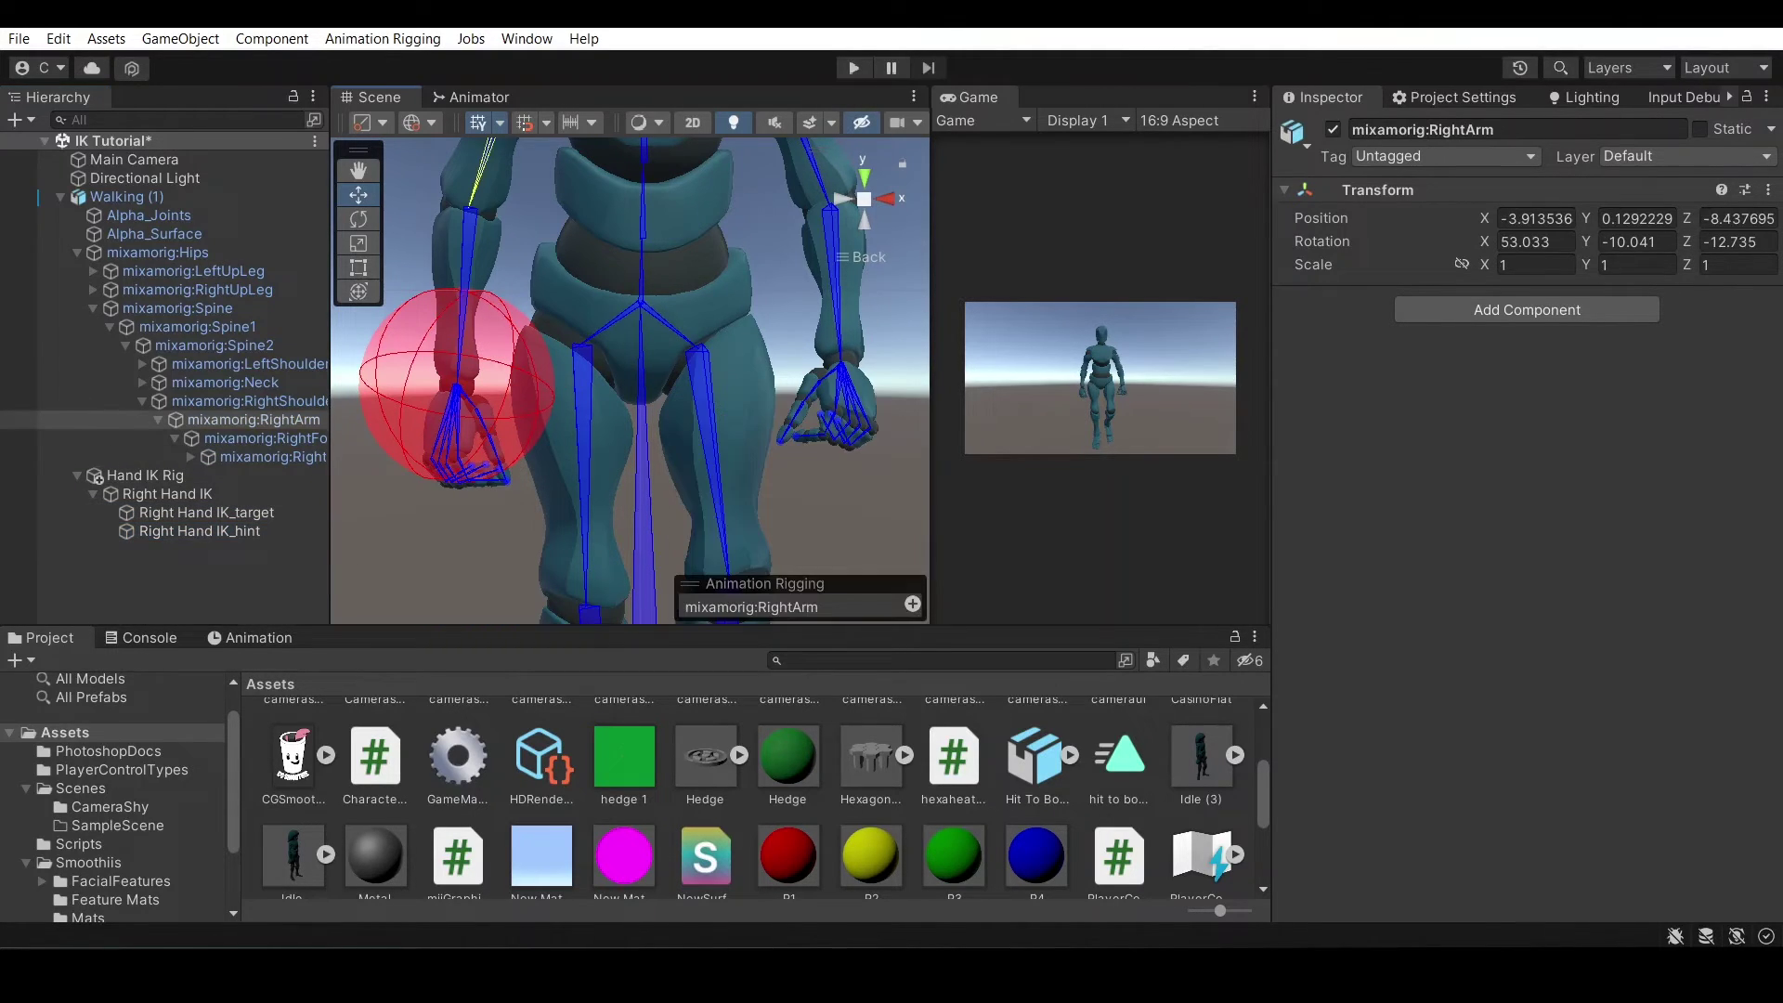
pyautogui.click(467, 260)
pyautogui.click(200, 531)
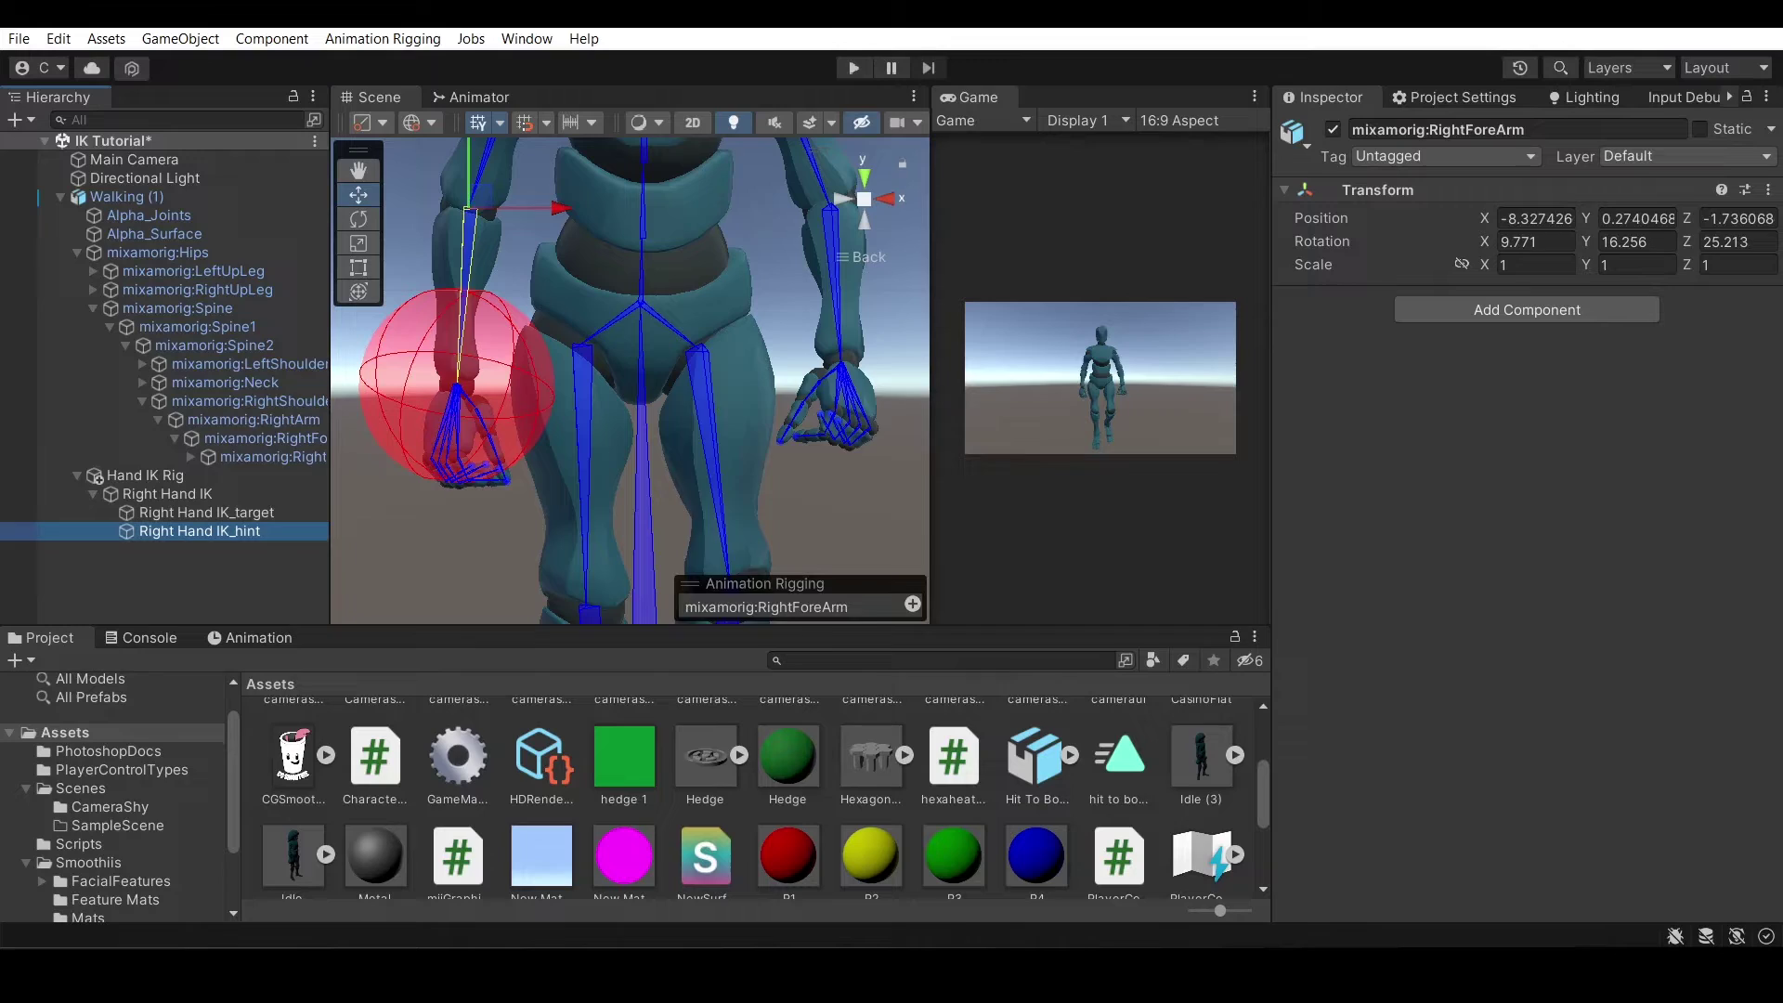
pyautogui.keyDown('ctrl'); pyautogui.click(466, 260); pyautogui.keyUp('ctrl')
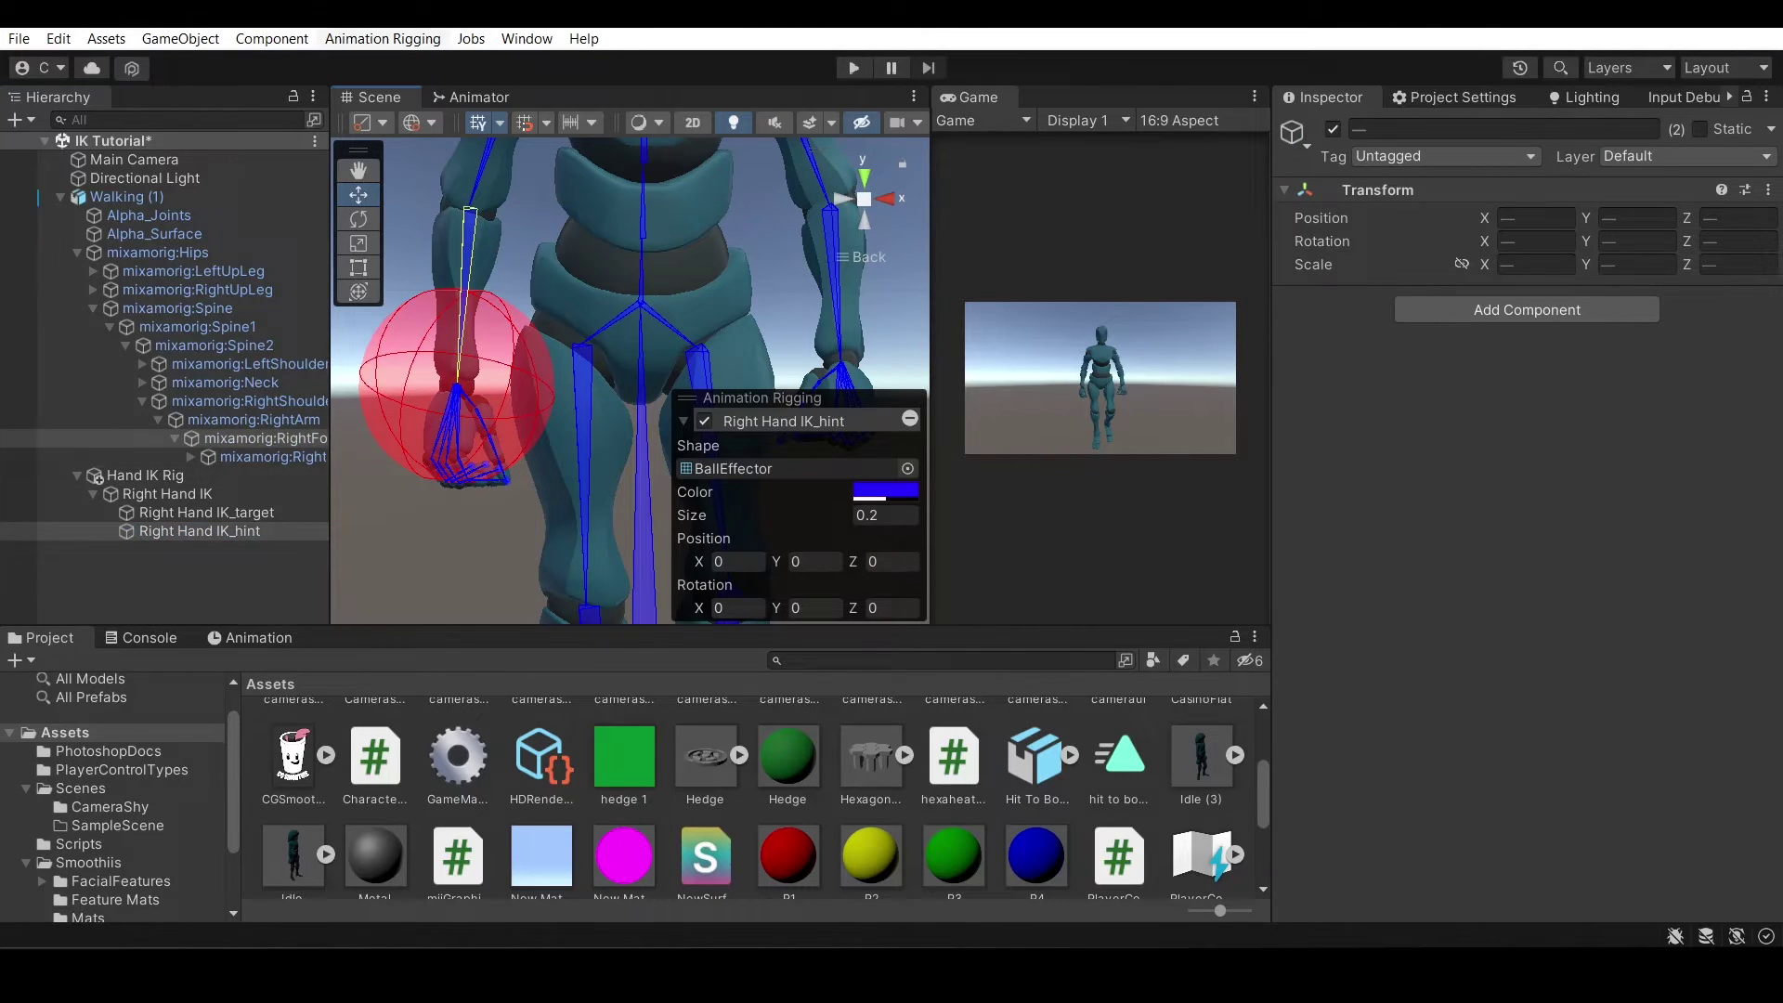
pyautogui.click(383, 38)
pyautogui.click(401, 64)
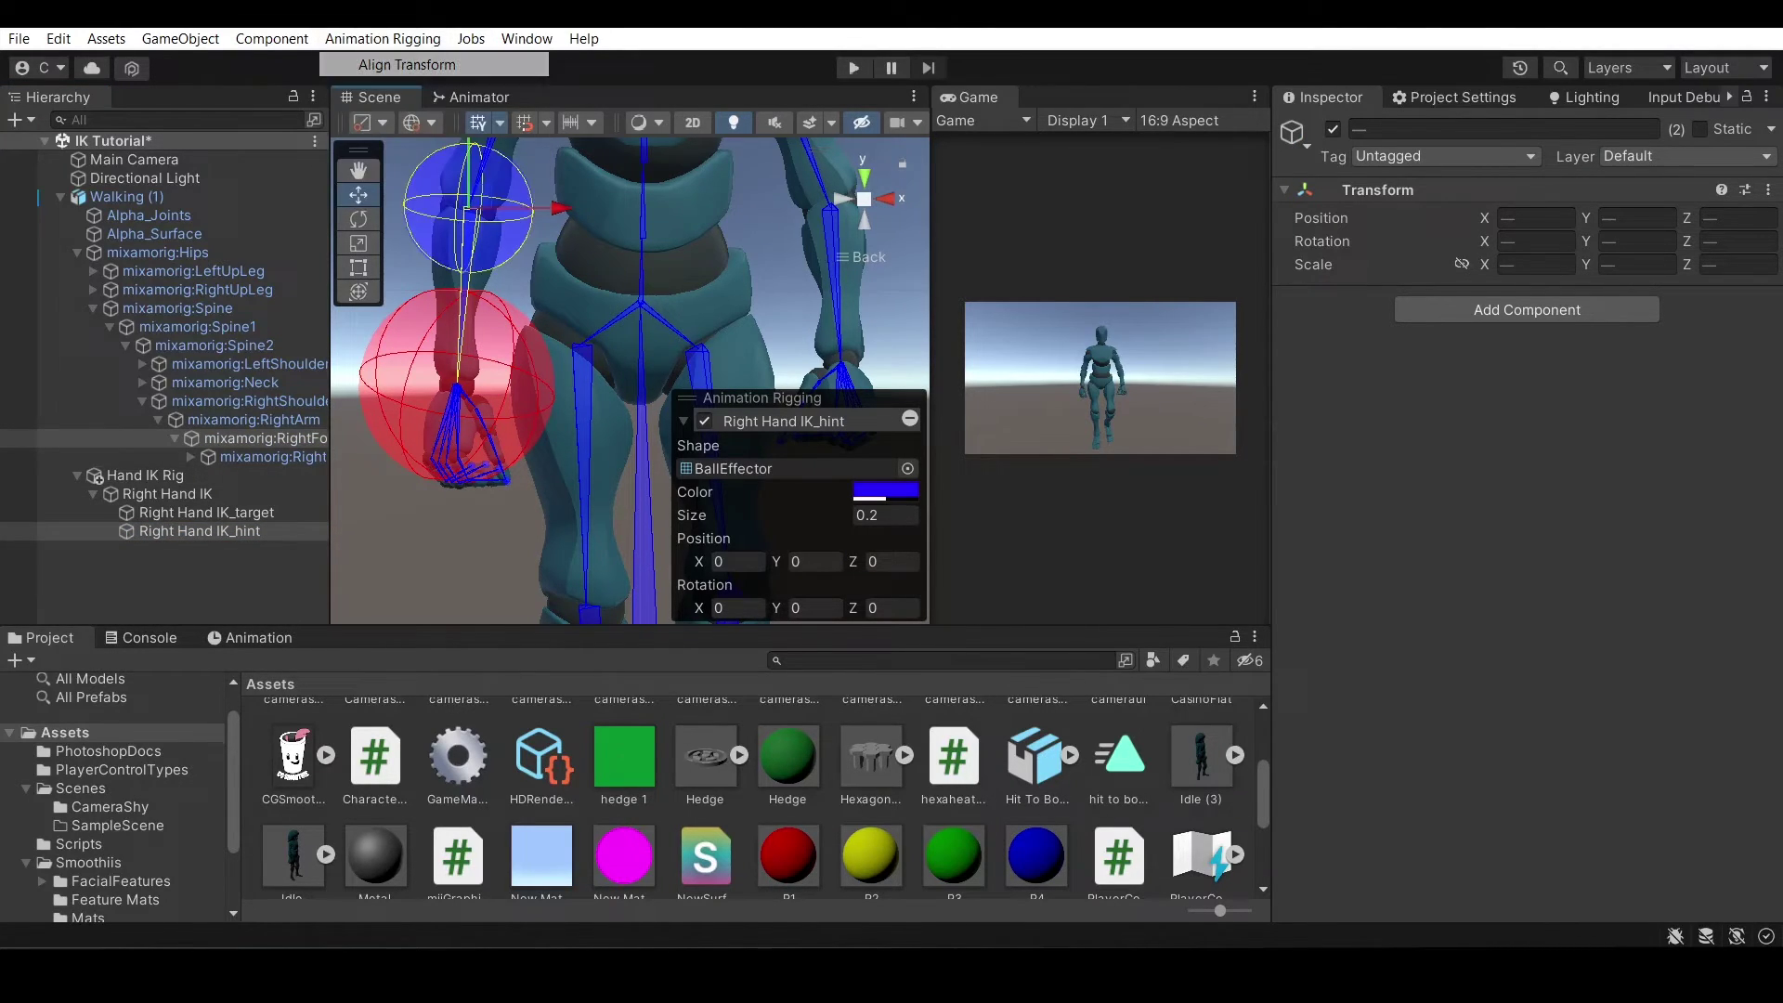
# Move only Right Hand IK_hint behind the right elbow, to about X -0.239, Z 0.287, leaving the forearm bone in place
pyautogui.scroll(-1, 629, 381)
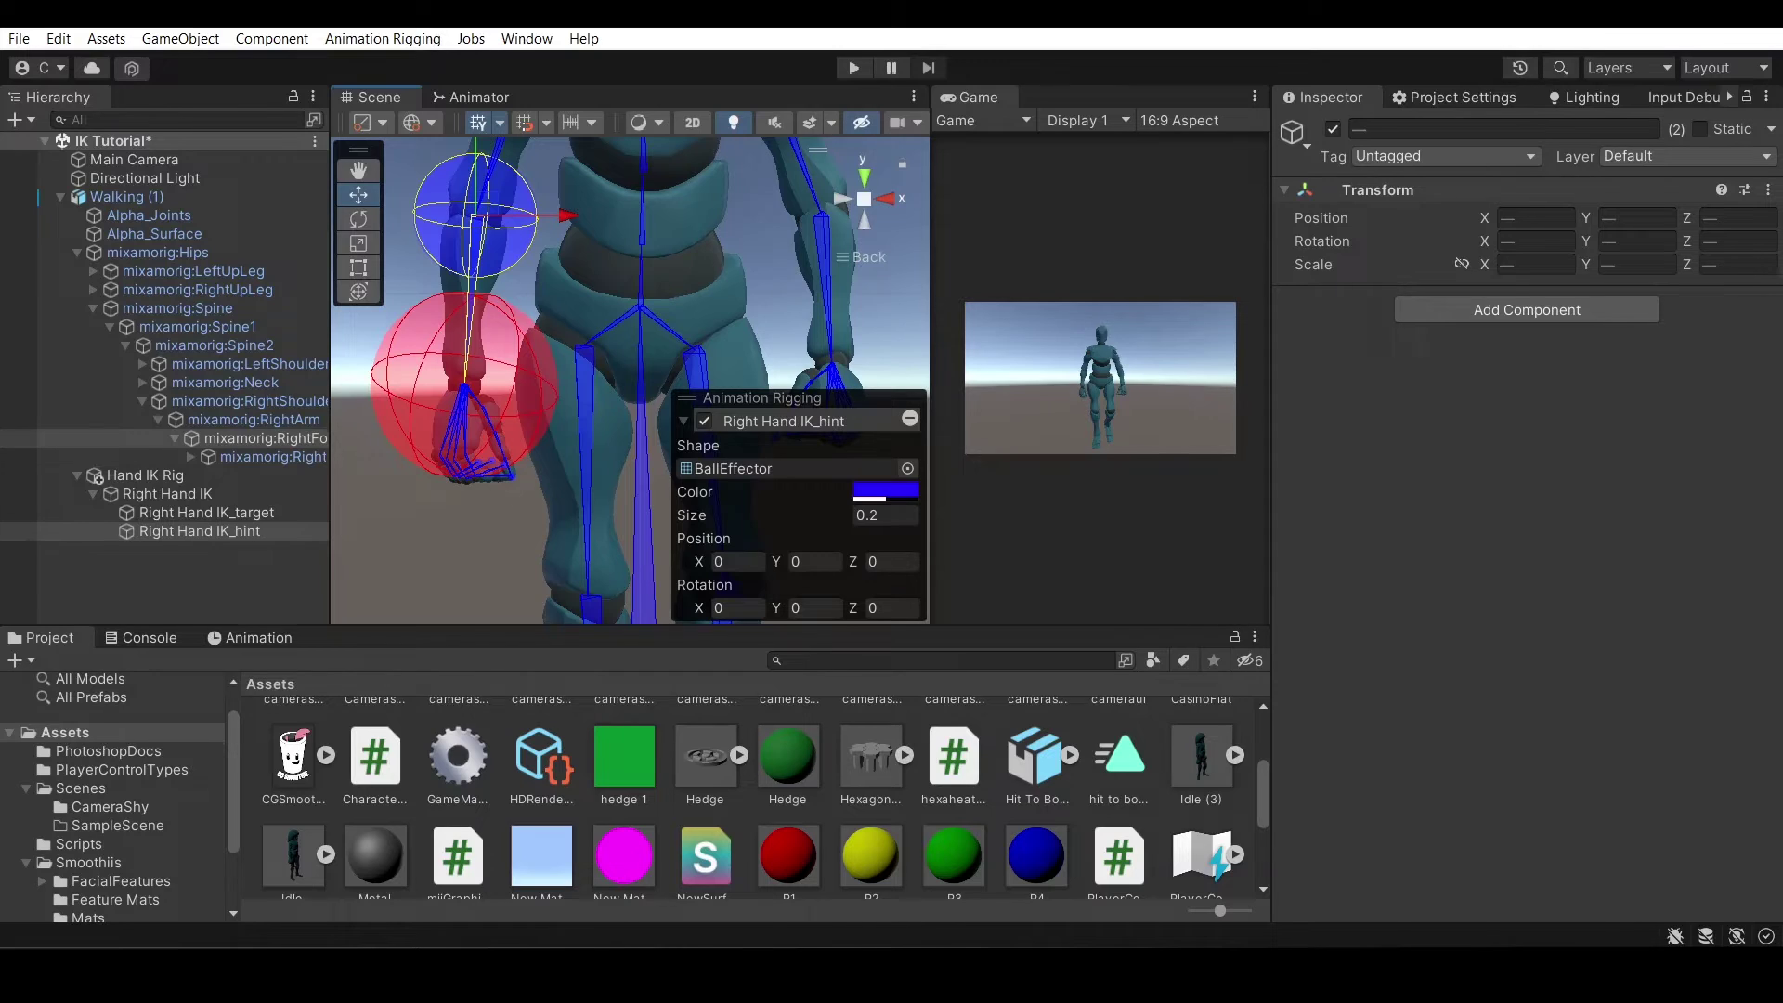
pyautogui.click(865, 176)
pyautogui.moveTo(486, 384); pyautogui.dragTo(497, 234)
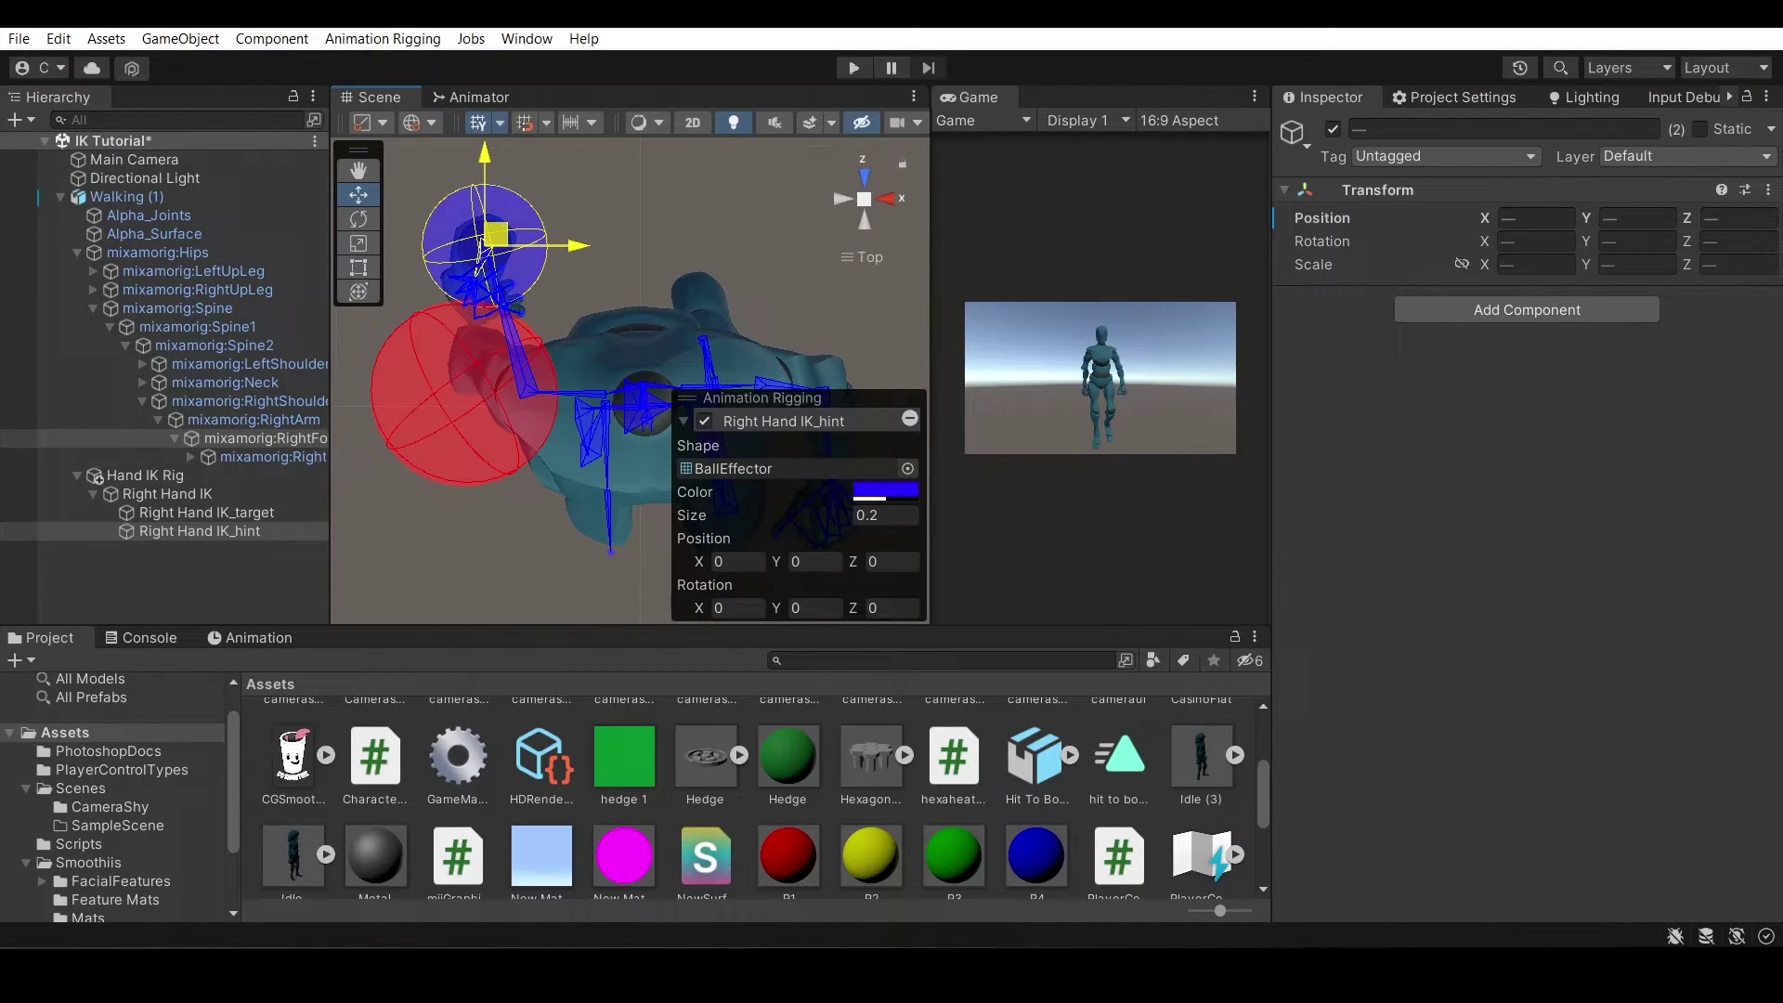
pyautogui.hotkey('ctrl', 'z')
pyautogui.click(200, 531)
pyautogui.moveTo(486, 382); pyautogui.dragTo(502, 215)
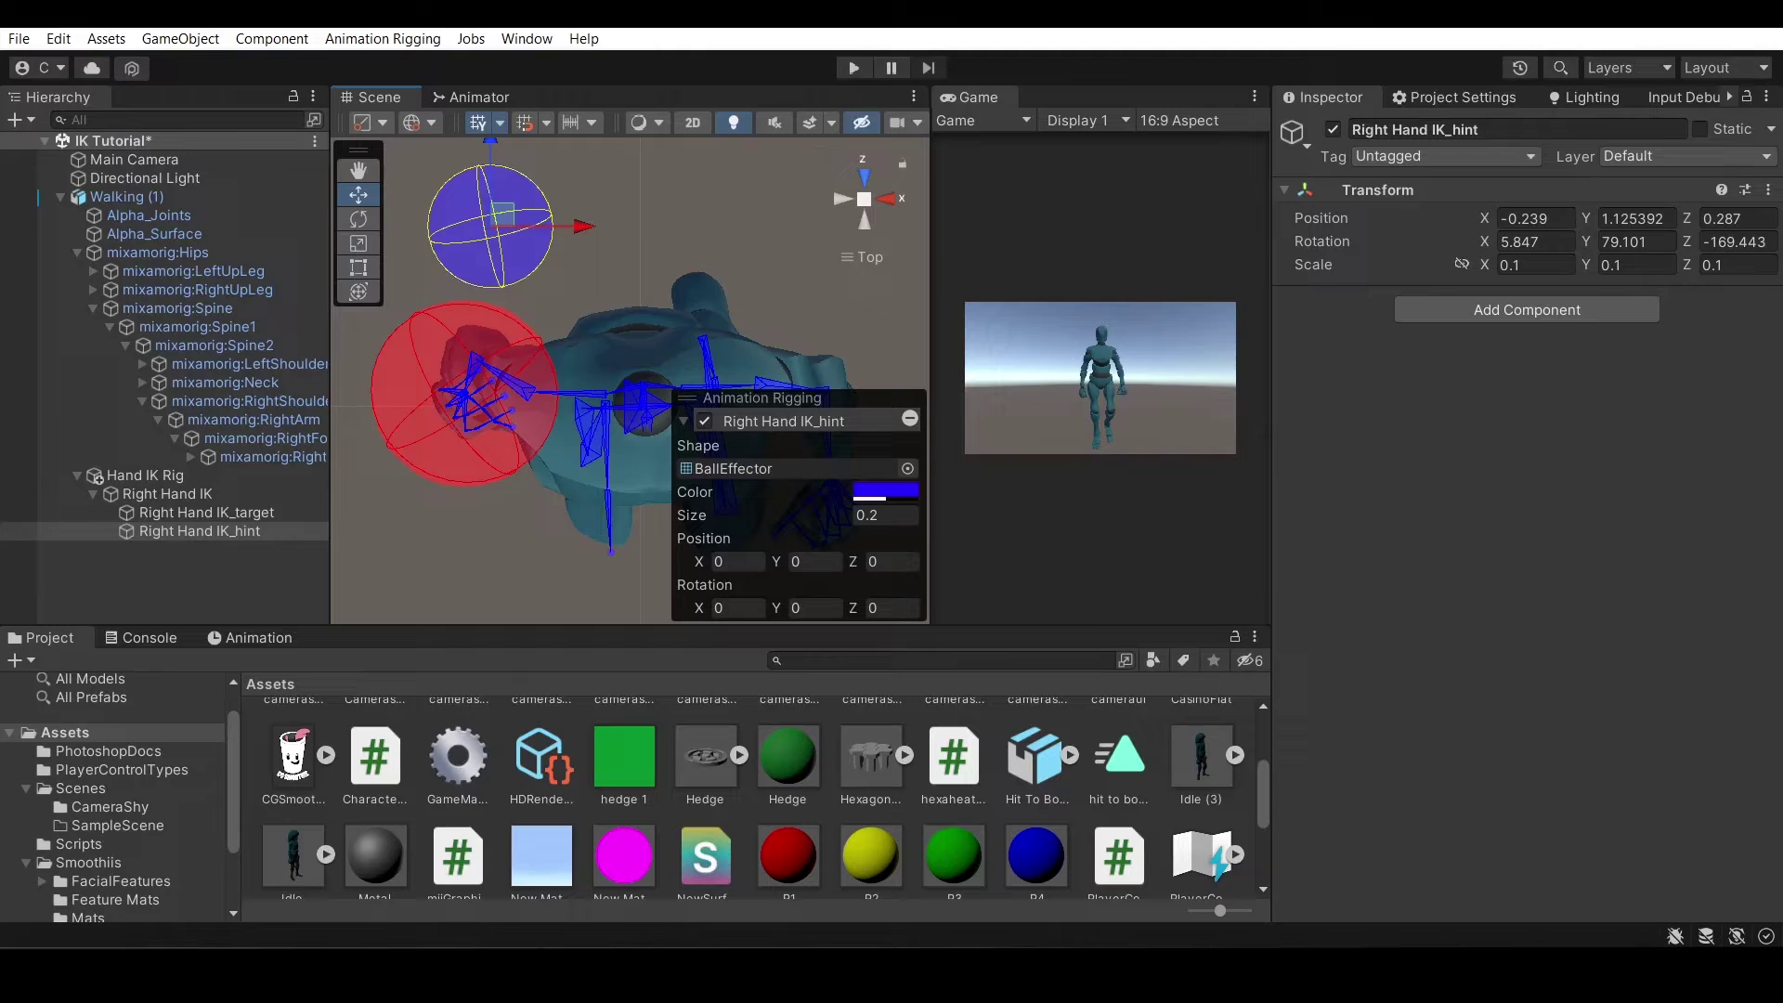
# Review the Maintain Target Offset options and the target position and rotation weights of Right Hand IK's Two Bone IK Constraint
pyautogui.press('Up')
pyautogui.press('Up')
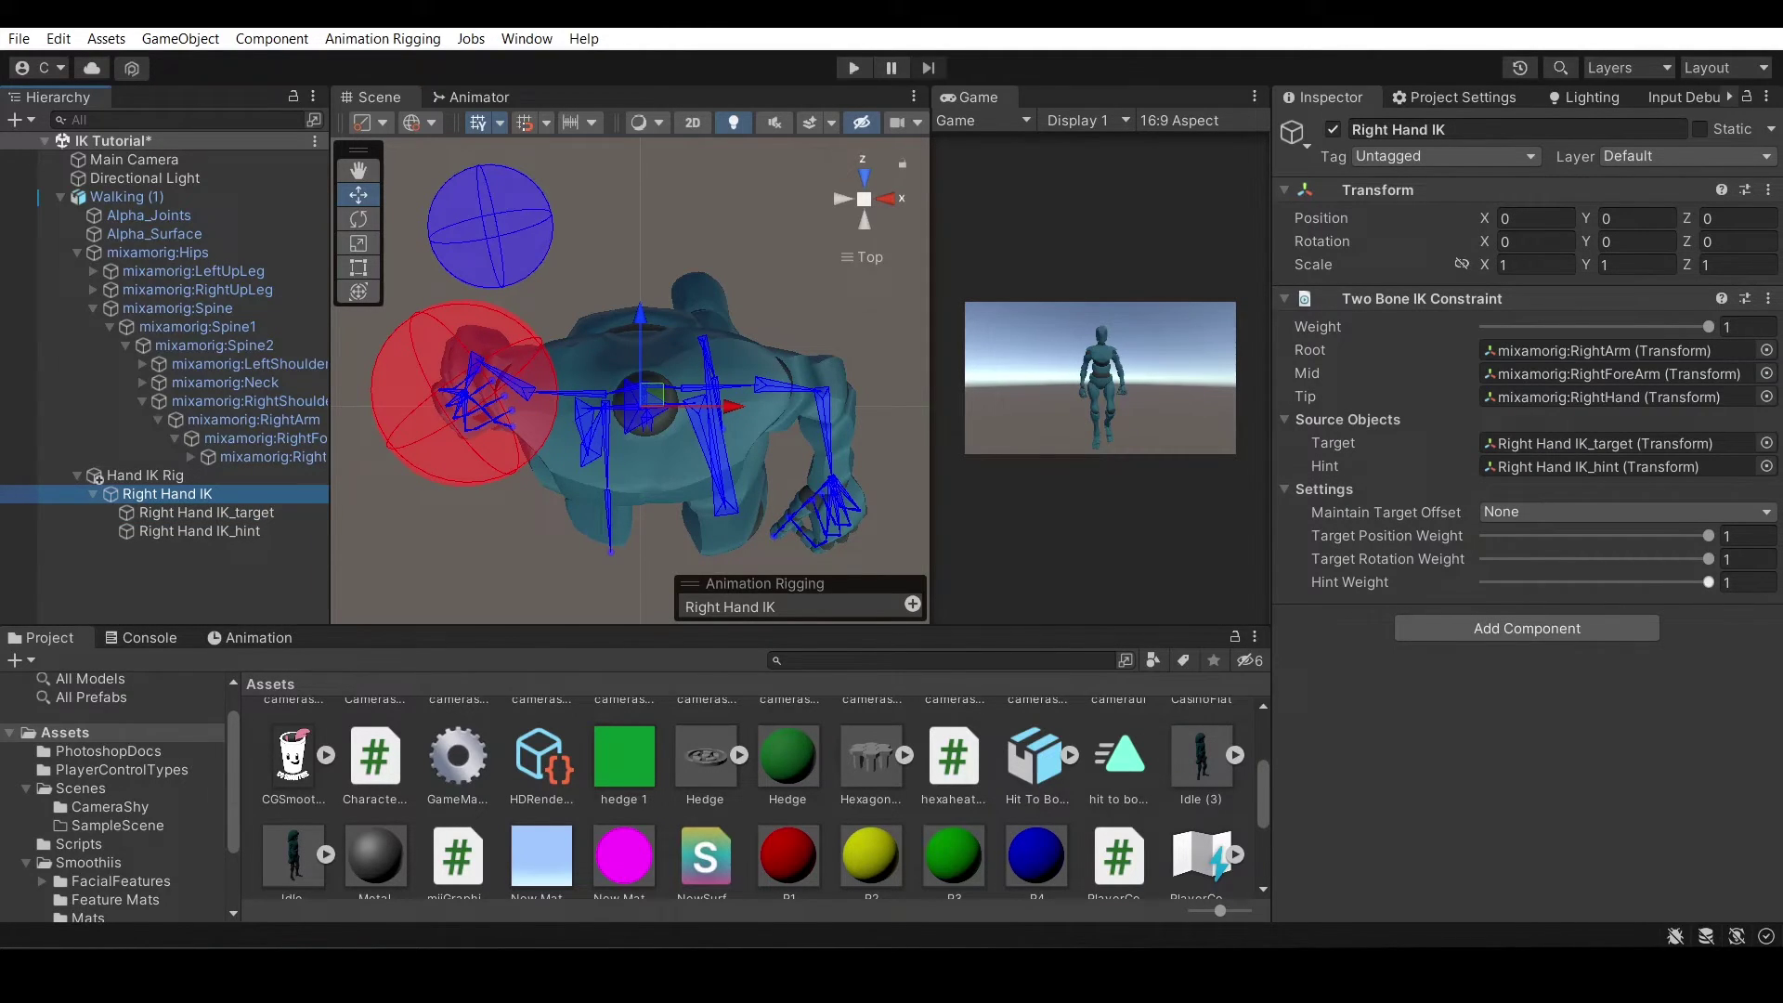
pyautogui.click(1627, 512)
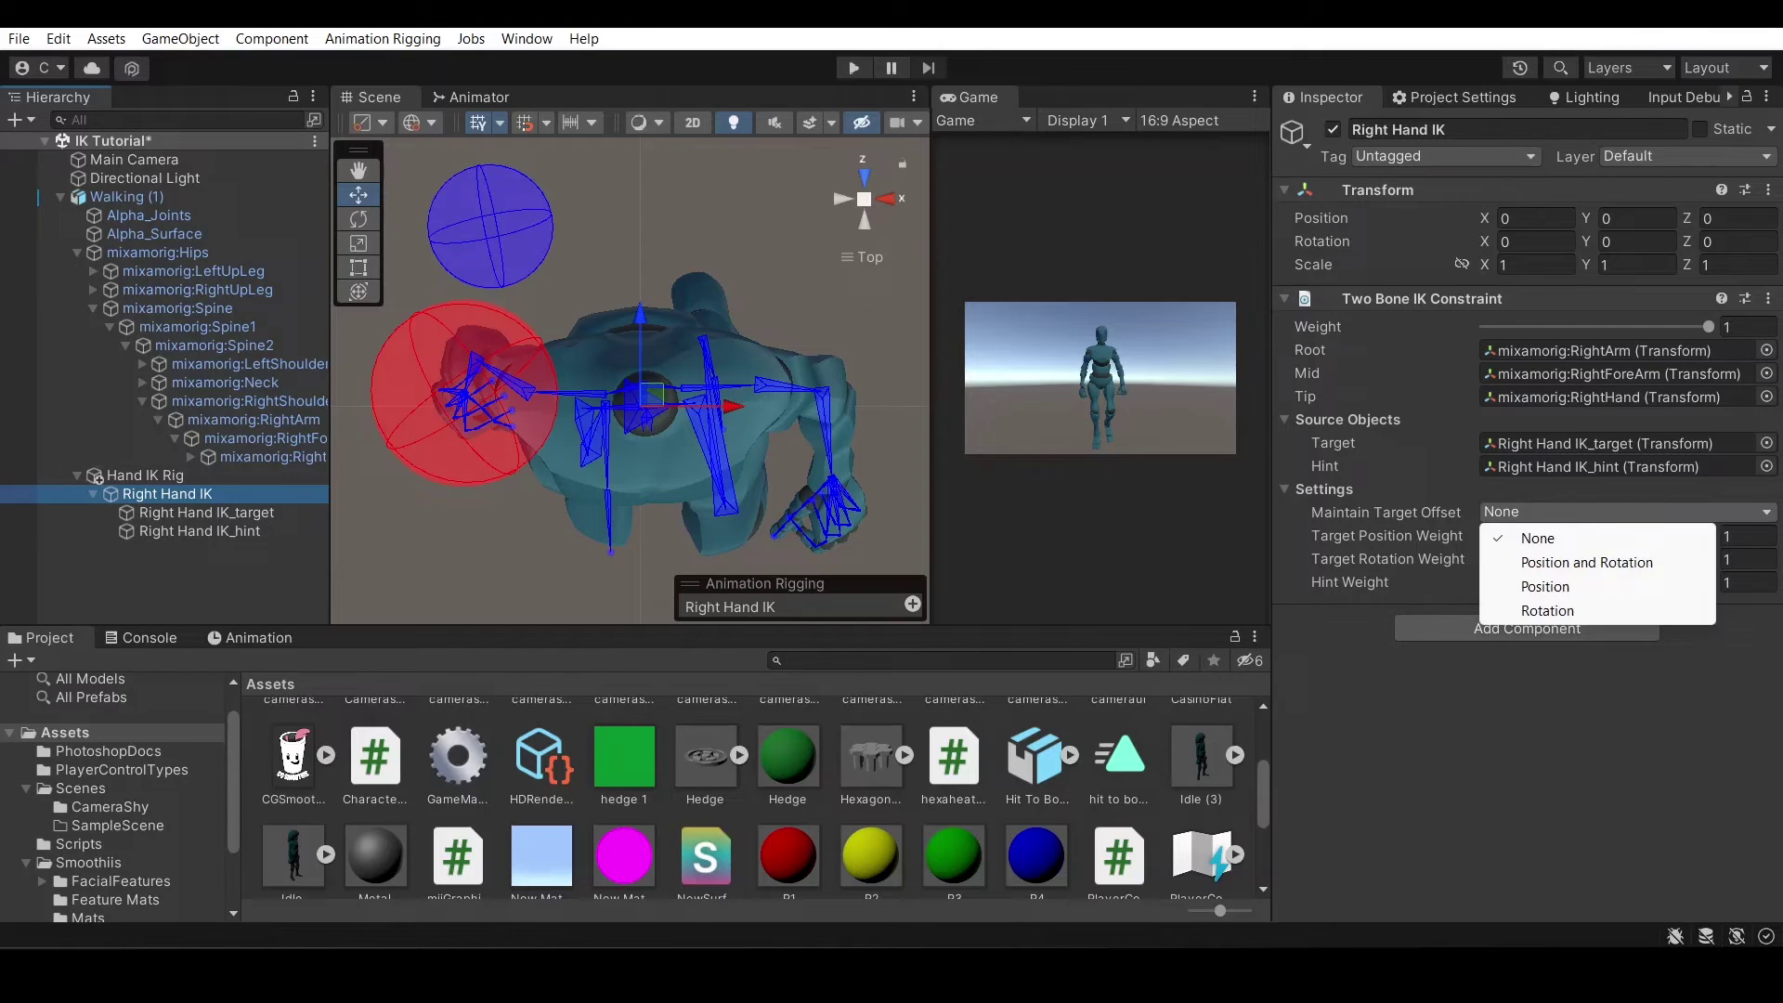
pyautogui.click(1627, 512)
pyautogui.click(1627, 511)
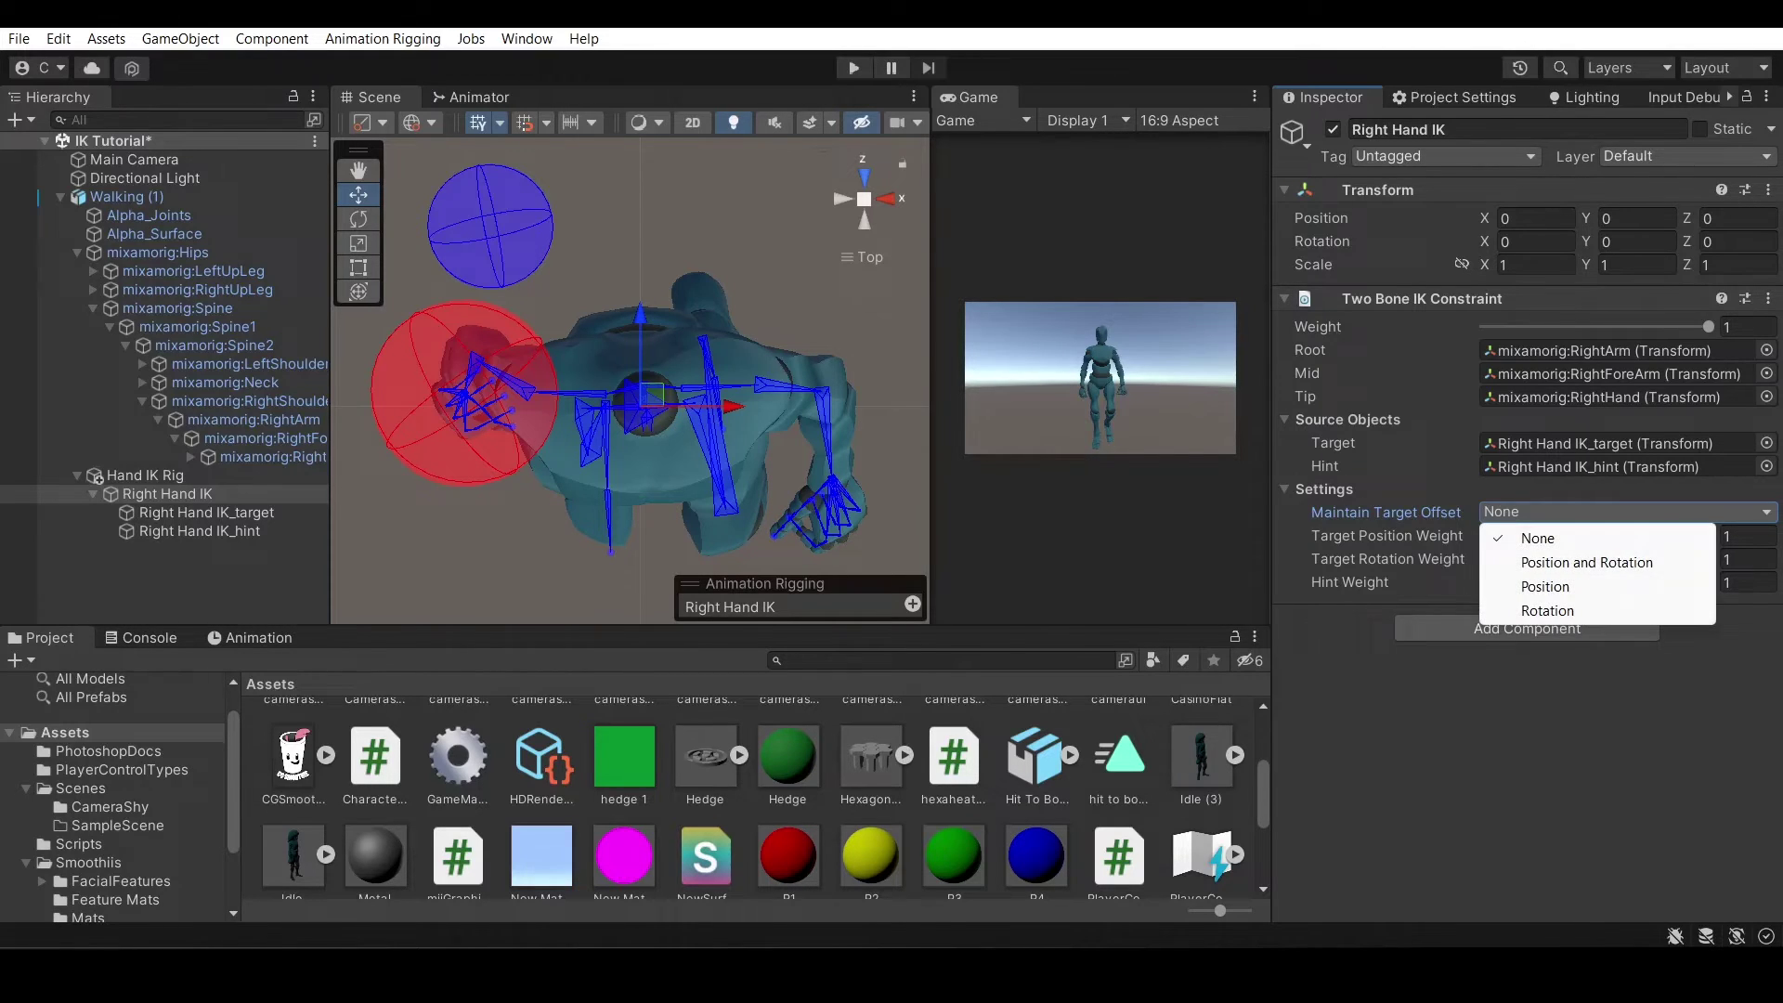
pyautogui.press('Escape')
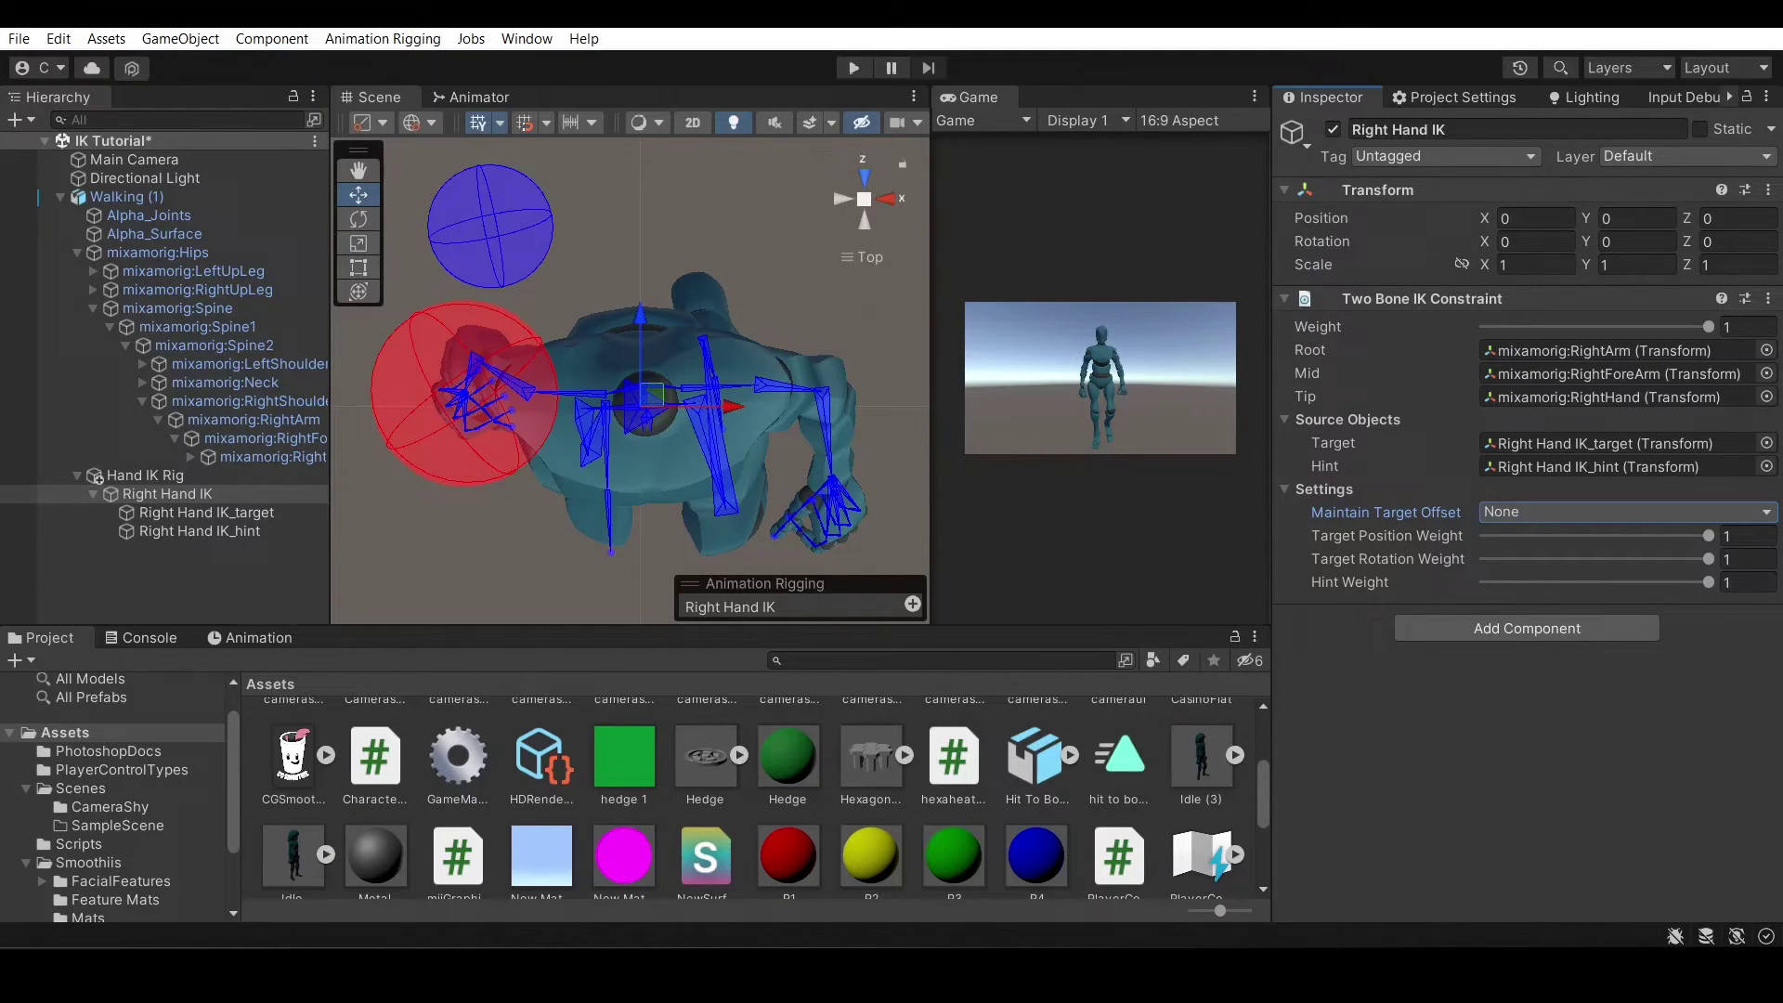
pyautogui.moveTo(1708, 536); pyautogui.dragTo(1572, 536)
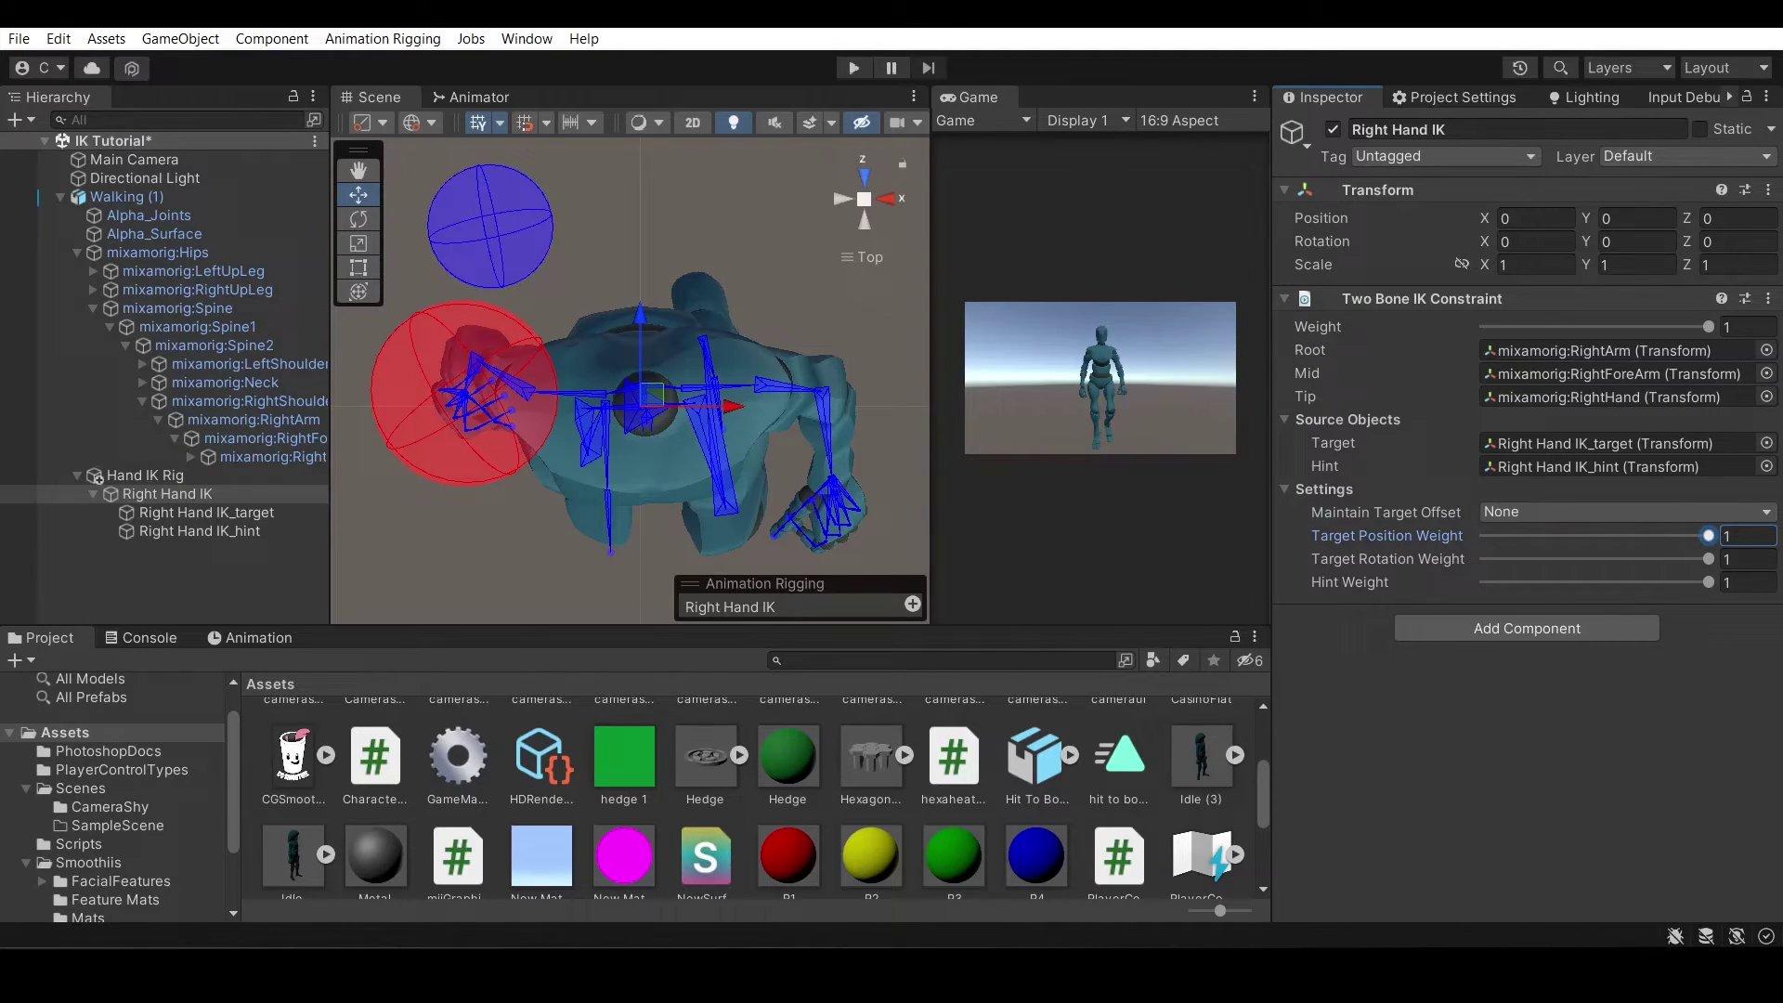
pyautogui.moveTo(1708, 559); pyautogui.dragTo(1711, 560)
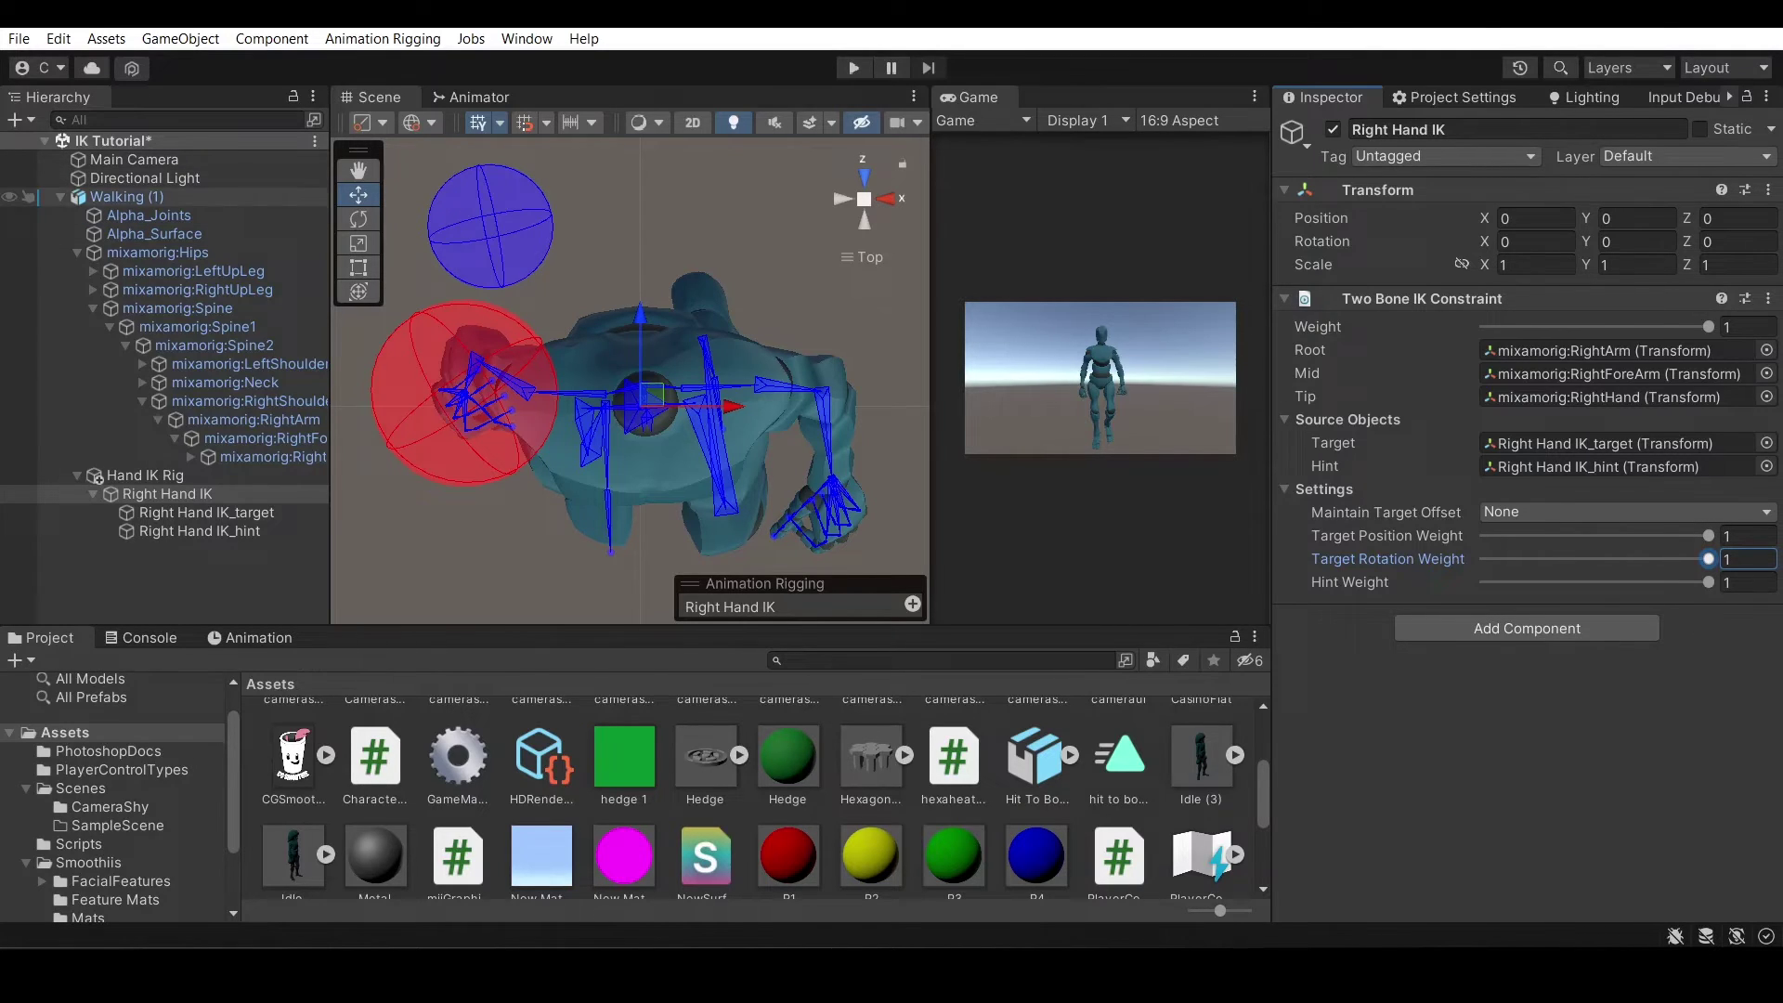
# Create an Animator Controller named "IK Tutorial Rig" in the Assets folder
pyautogui.click(628, 385)
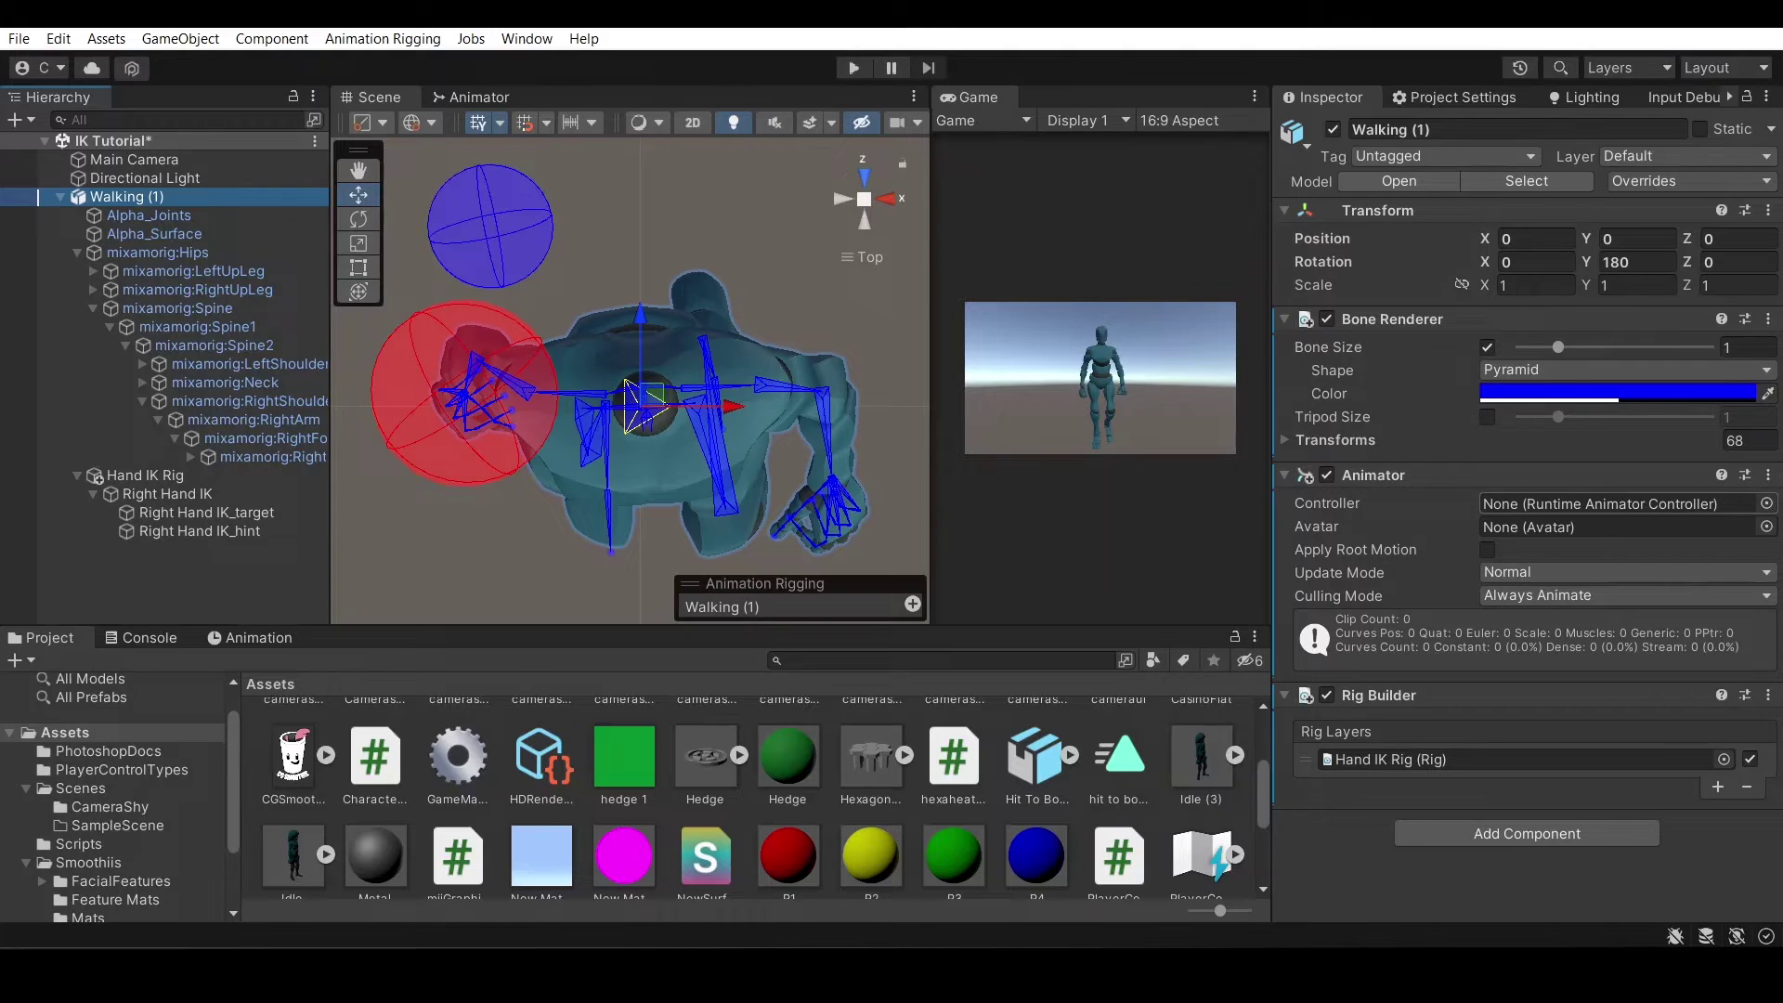
pyautogui.scroll(-4, 753, 797)
pyautogui.rightClick(664, 841)
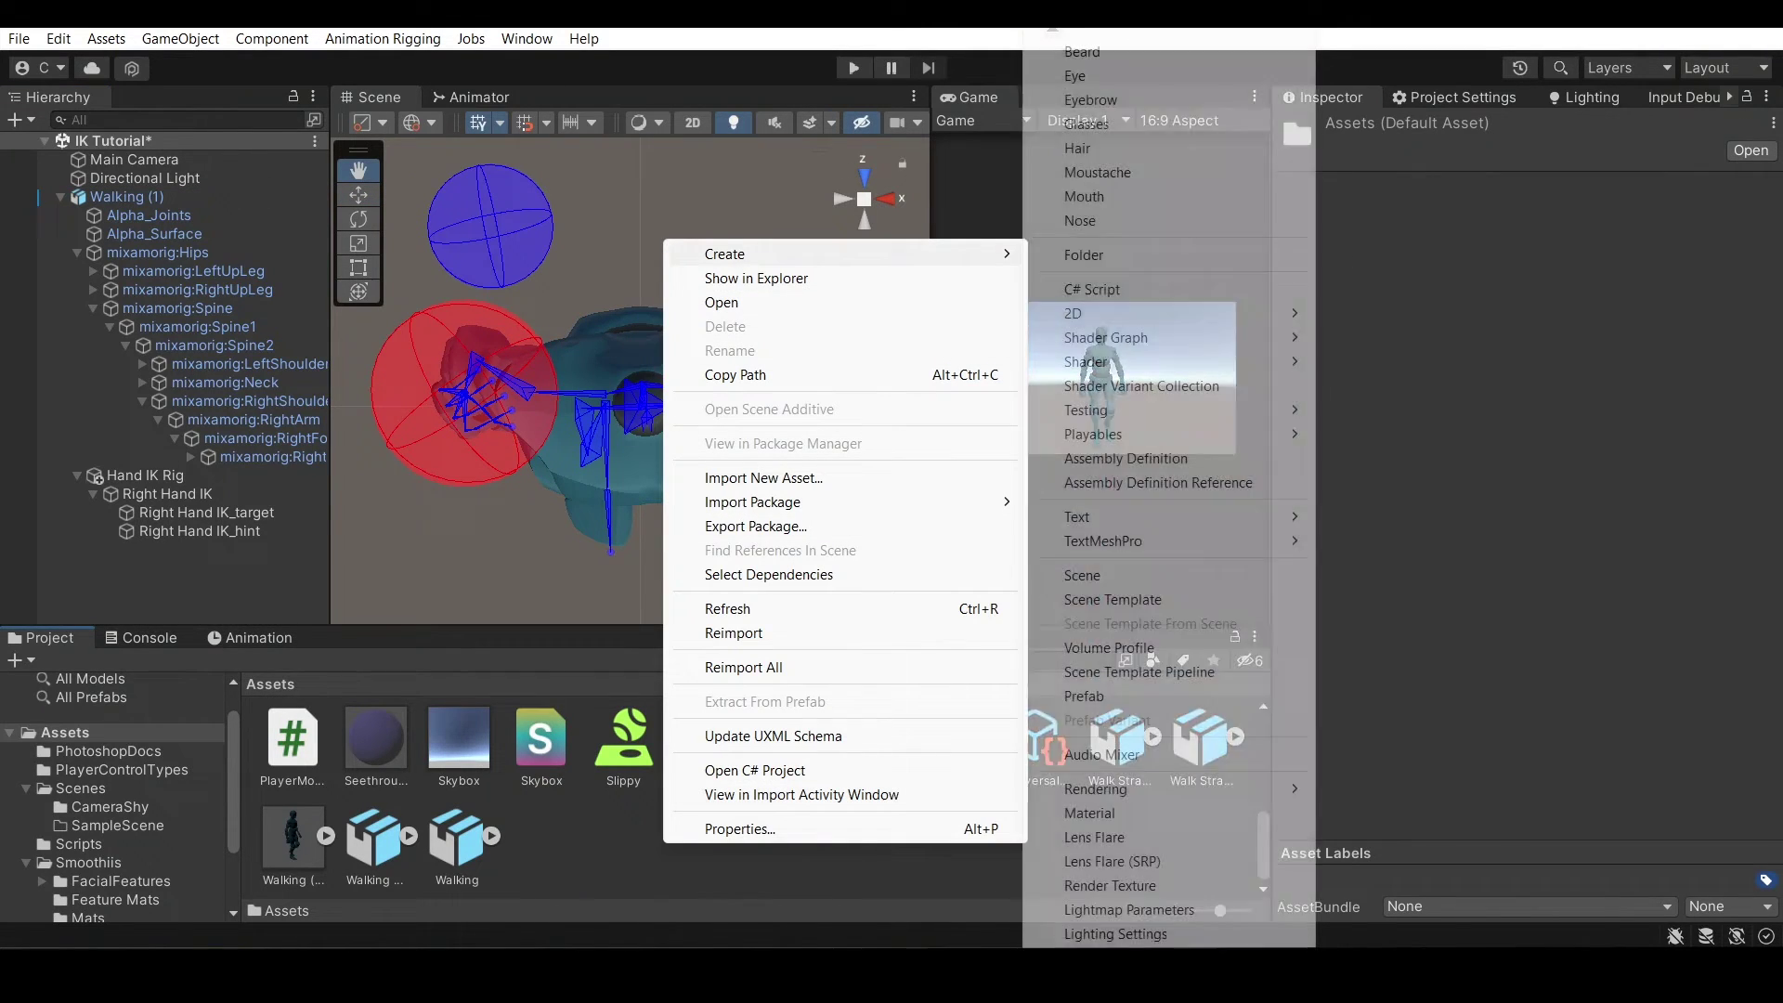
pyautogui.moveTo(724, 253)
pyautogui.scroll(-1, 1169, 920)
pyautogui.click(1126, 919)
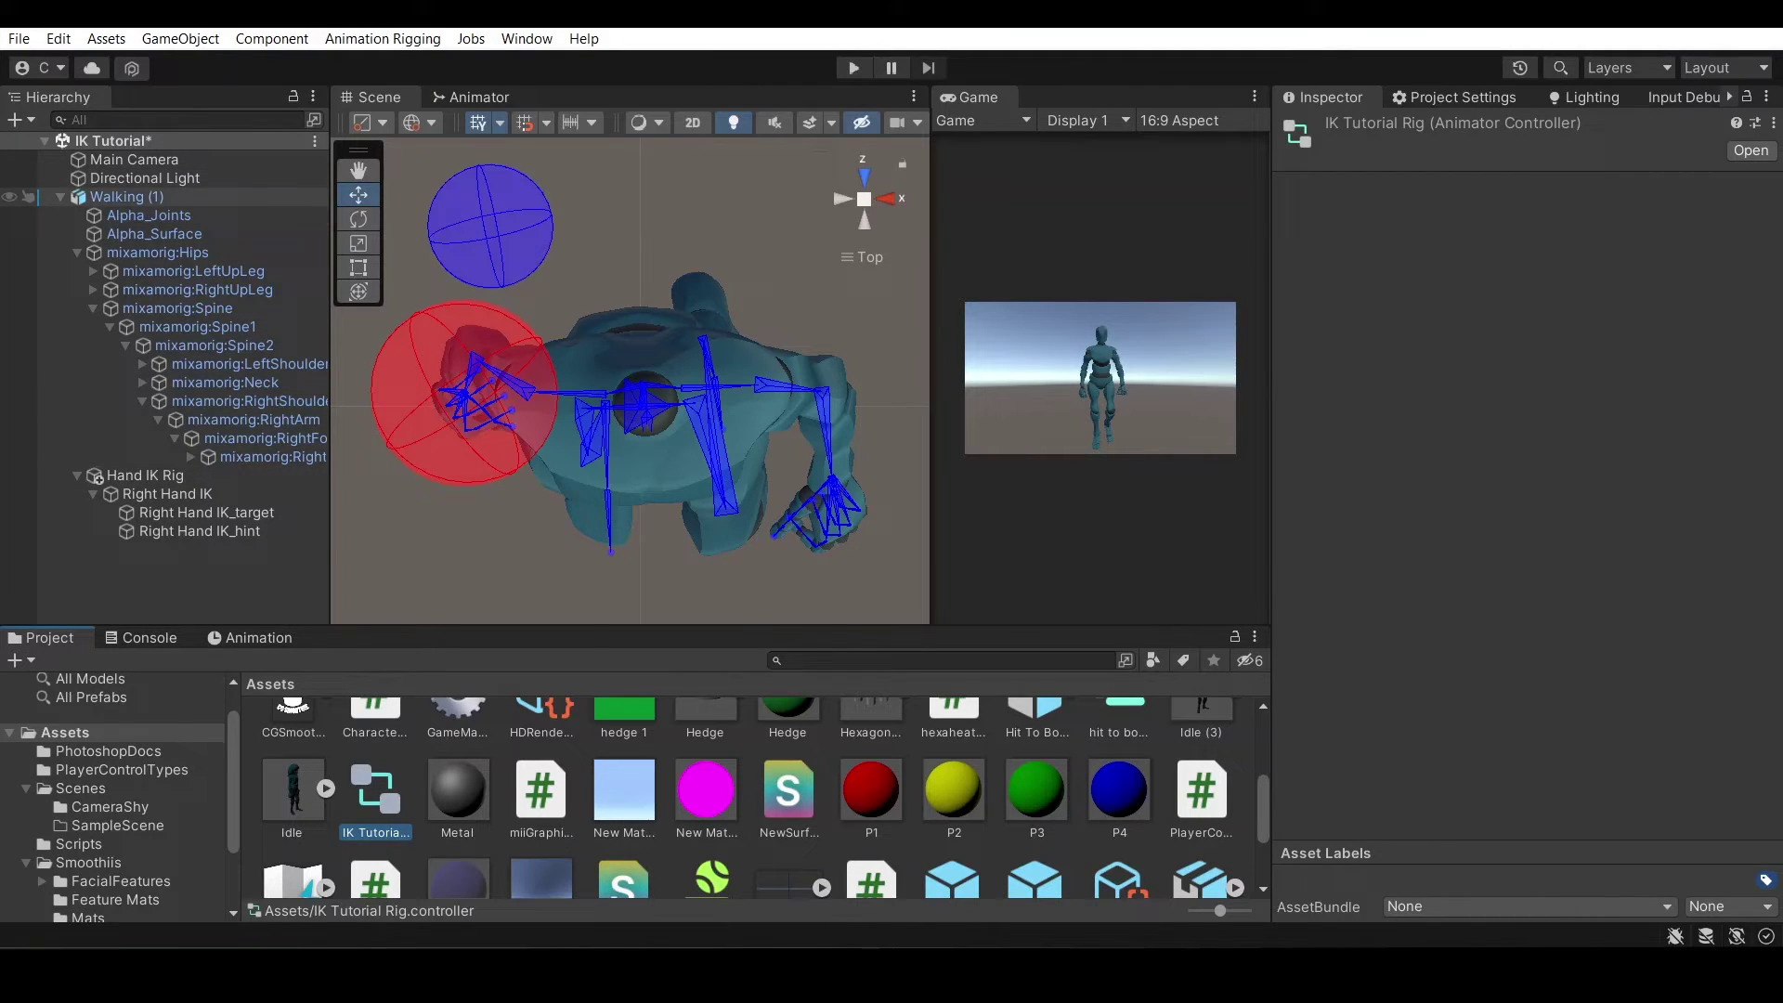
# Assign the IK Tutorial Rig controller to the Animator of Walking (1) and open its state graph
pyautogui.click(28, 197)
pyautogui.moveTo(376, 790); pyautogui.dragTo(1618, 504)
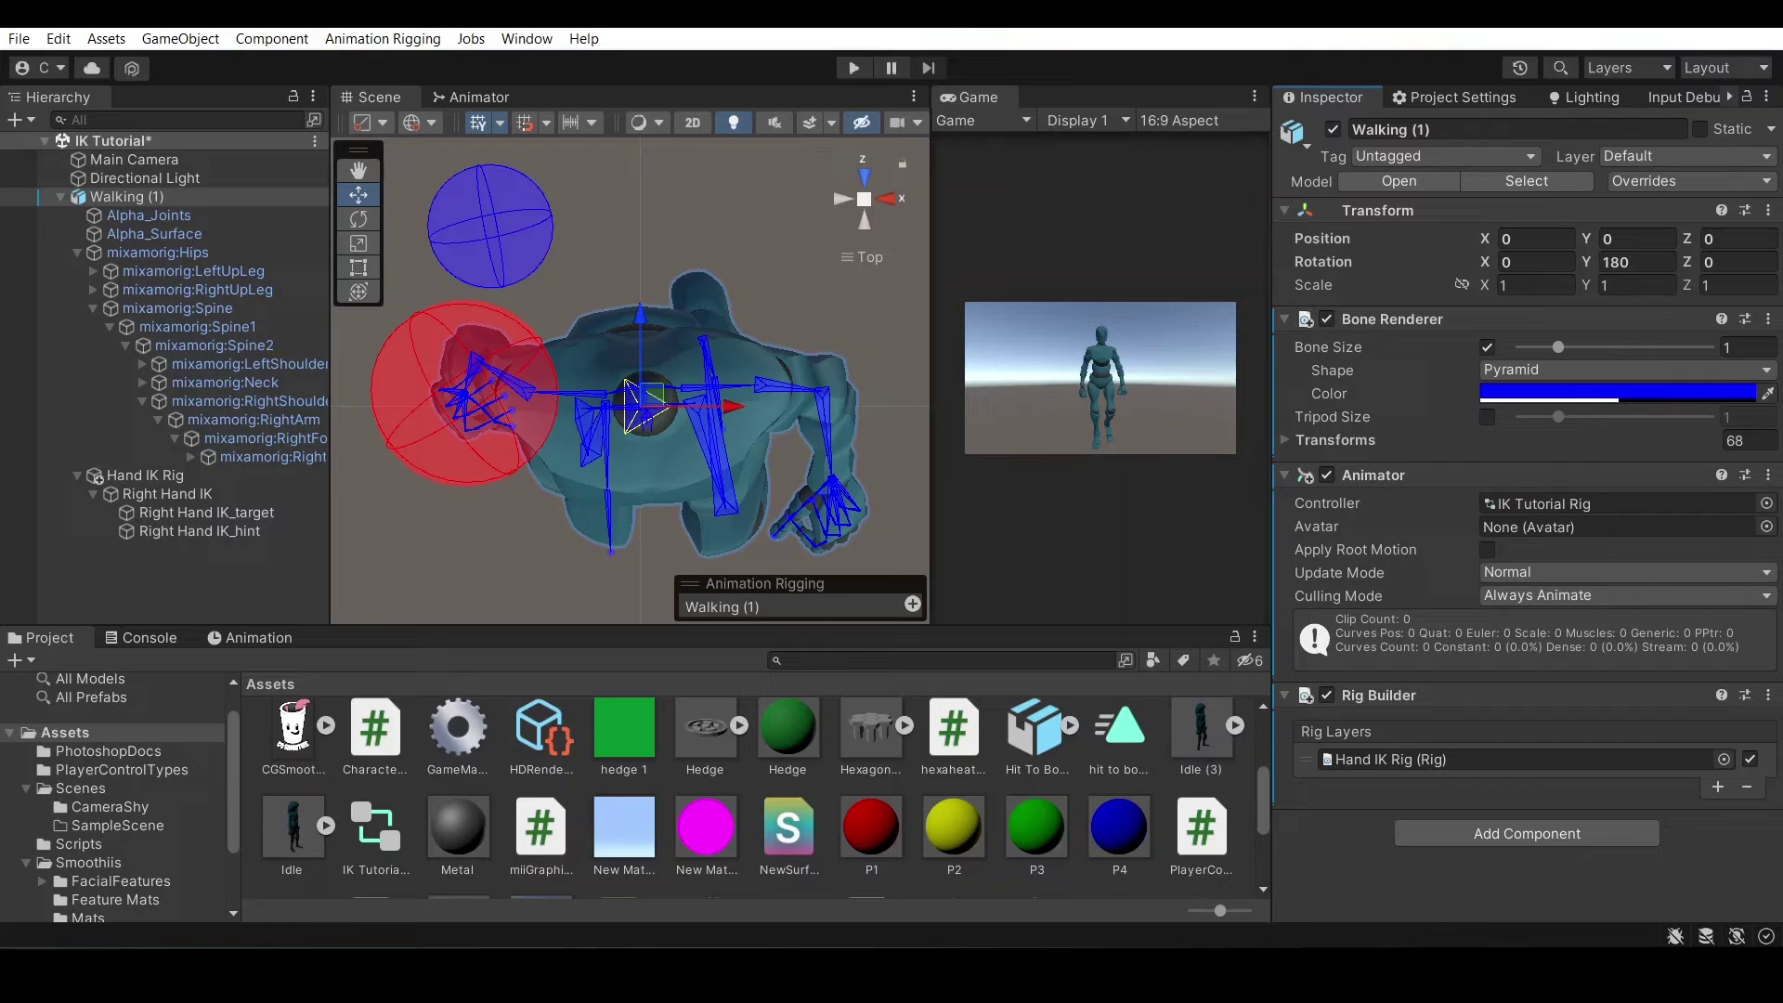
pyautogui.click(478, 98)
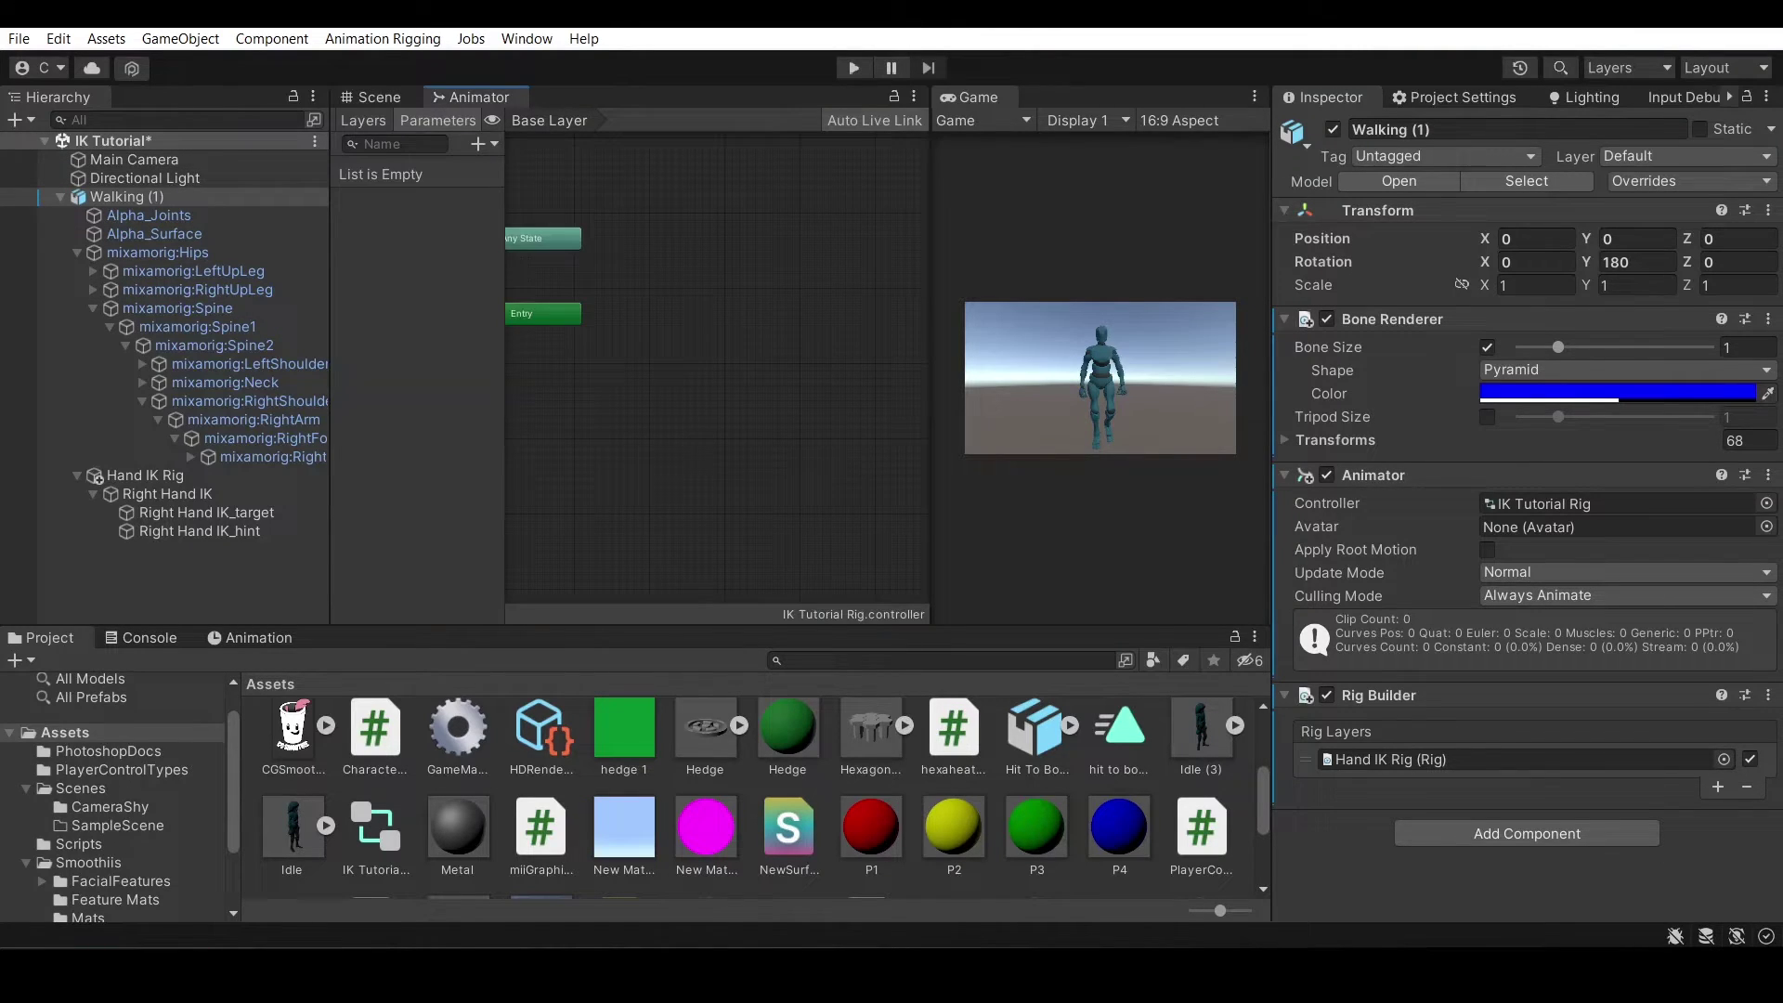
# Add an empty state to the controller's Base Layer and set its motion to the mixamo.com clip from the Walking asset
pyautogui.rightClick(649, 347)
pyautogui.moveTo(734, 363)
pyautogui.click(977, 362)
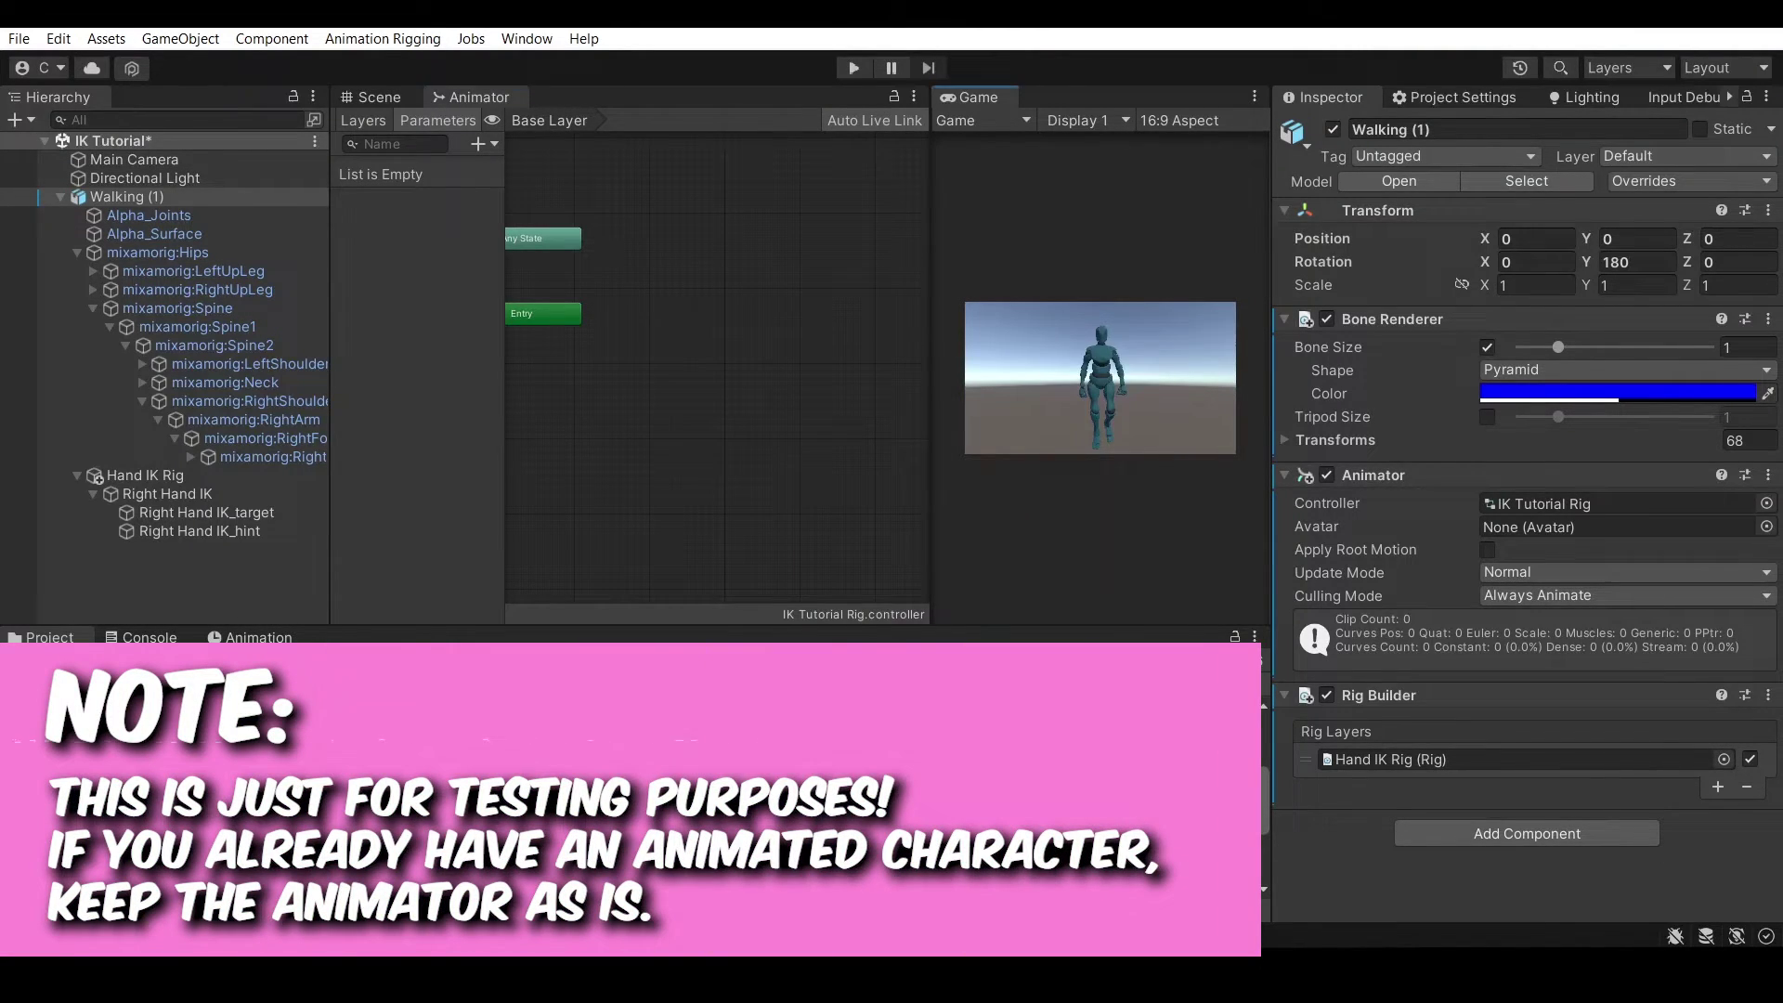
pyautogui.rightClick(684, 319)
pyautogui.moveTo(763, 334)
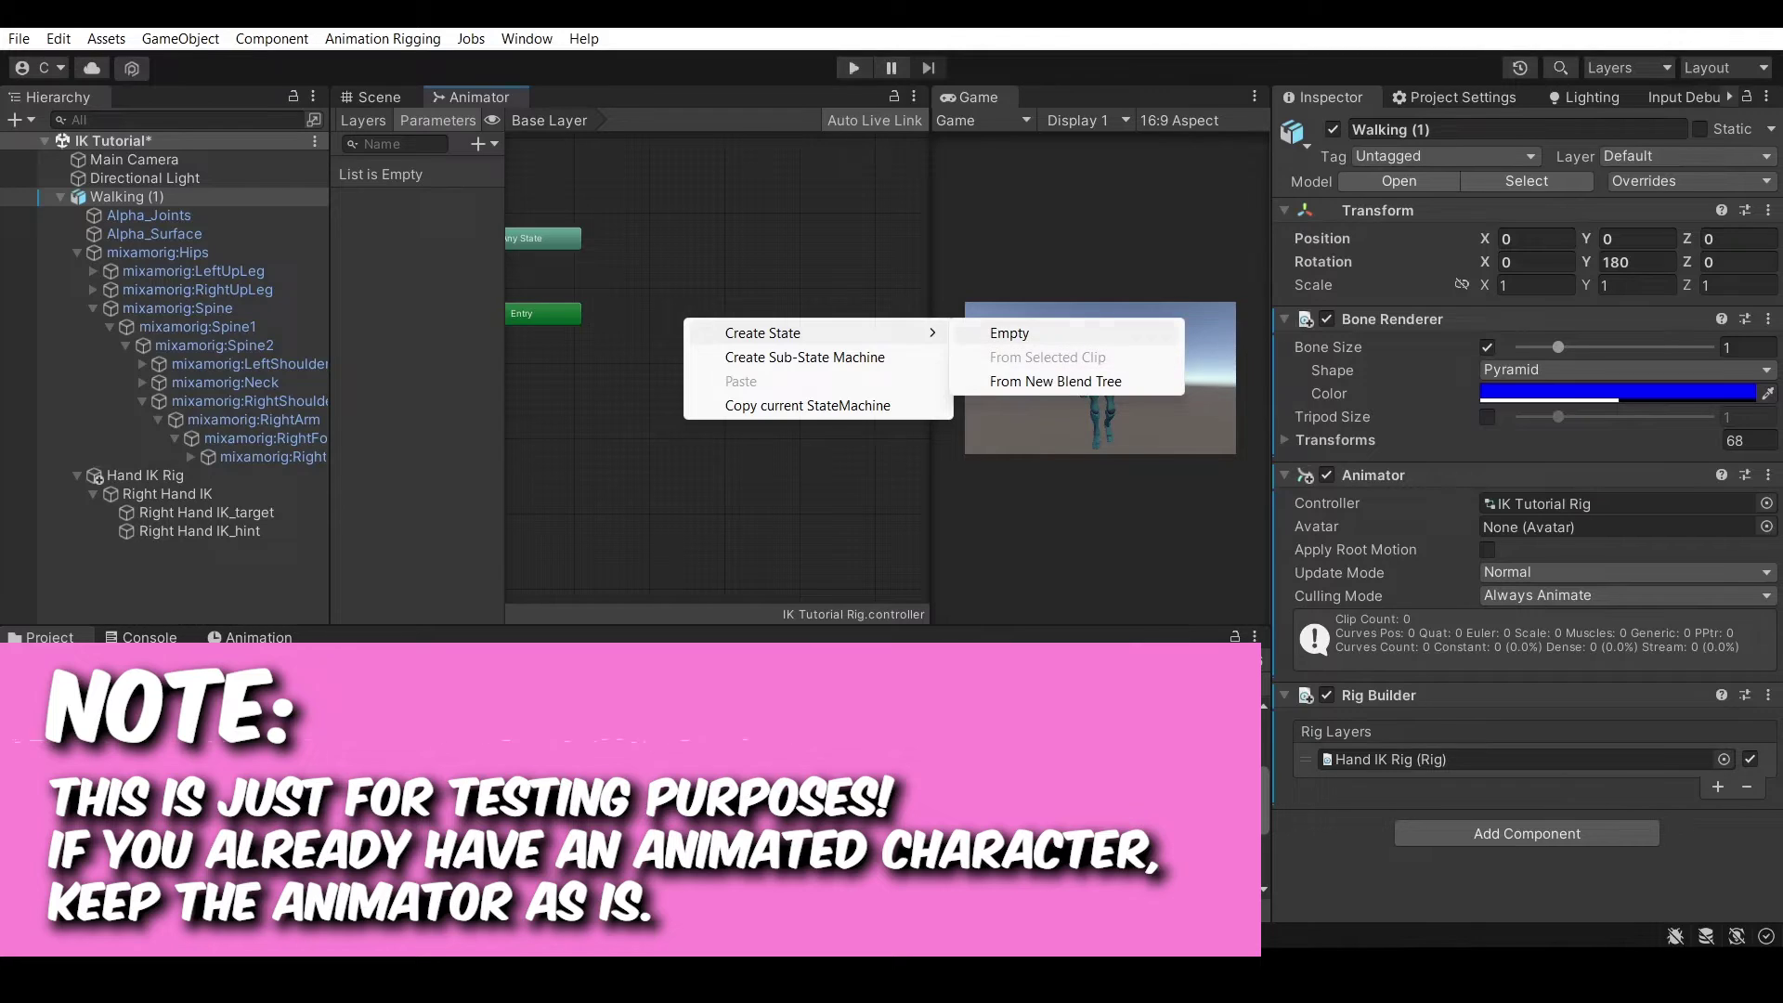
pyautogui.click(1010, 333)
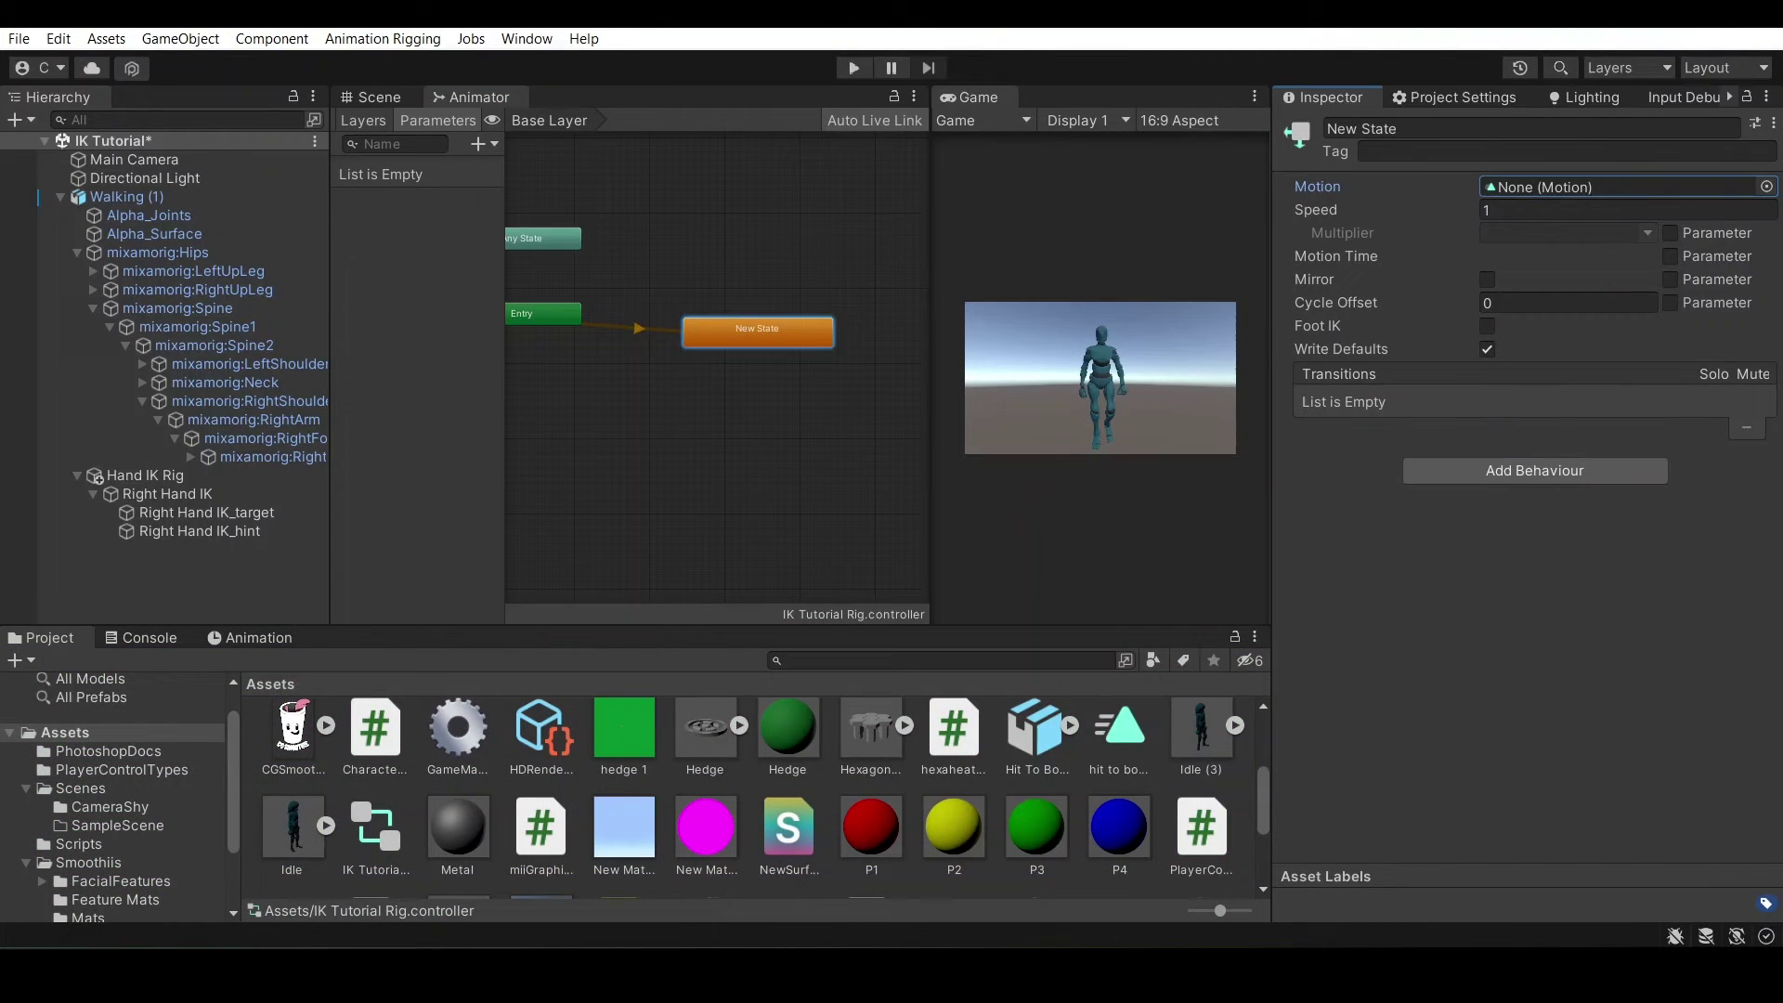
pyautogui.scroll(-3, 752, 794)
pyautogui.click(408, 836)
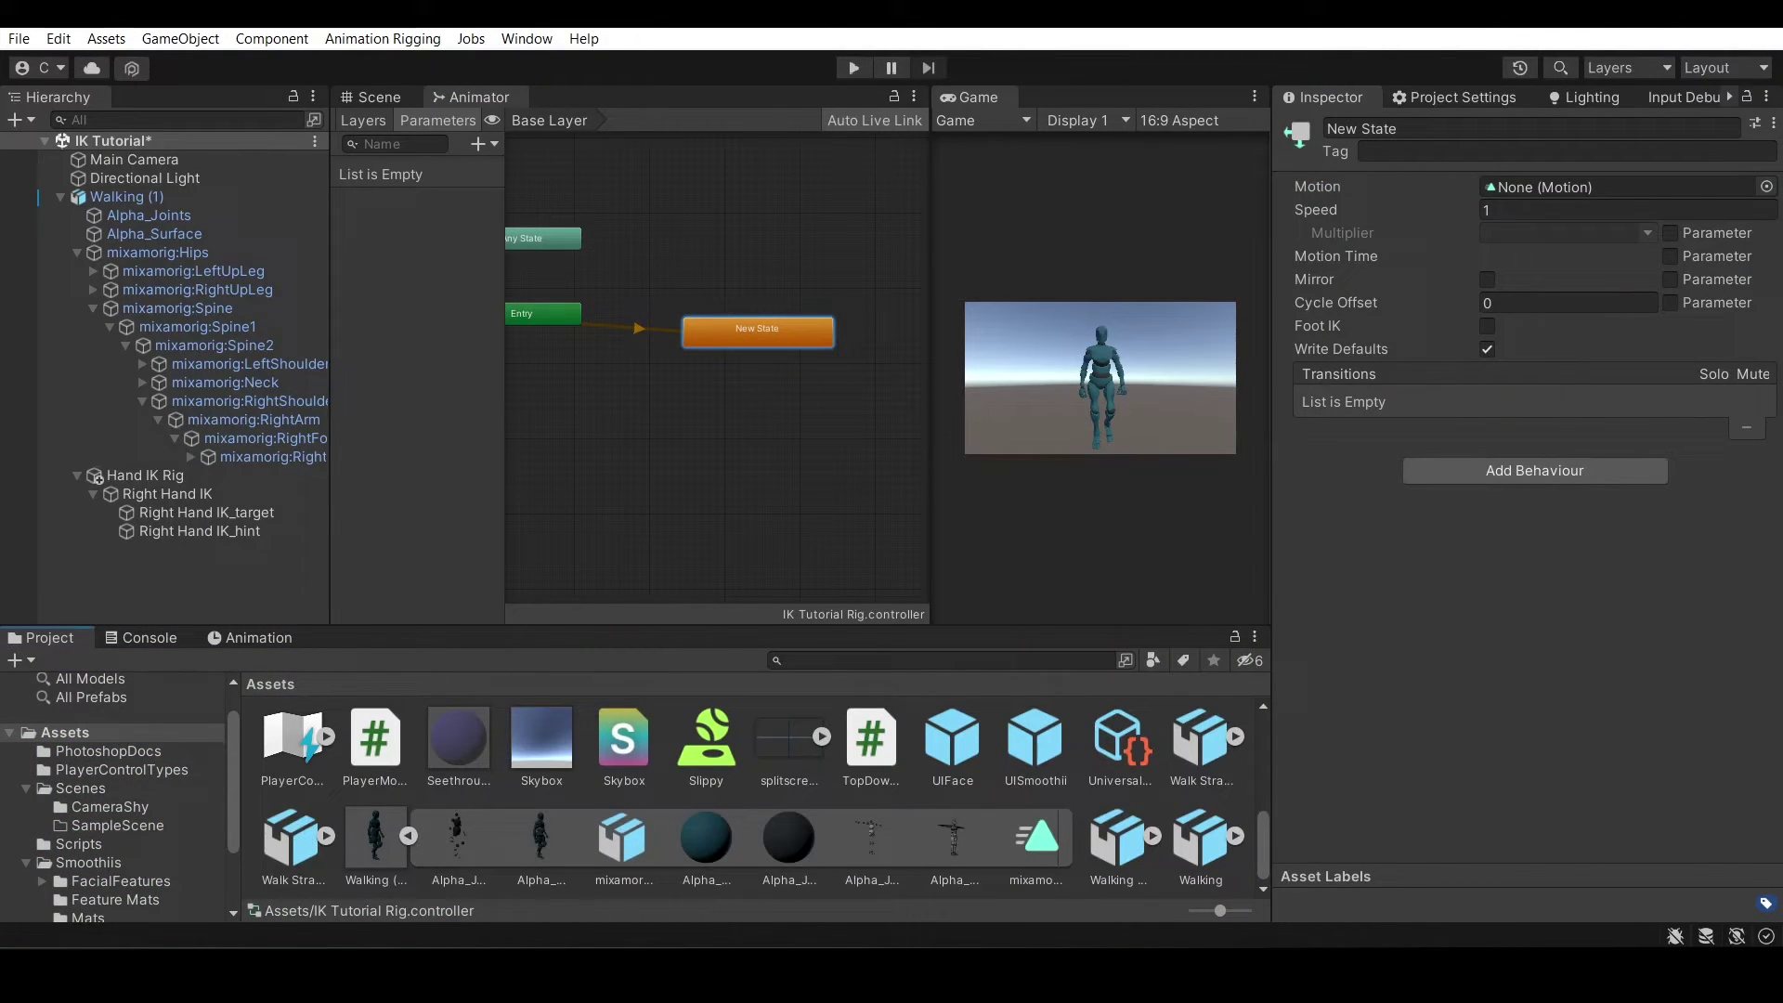
pyautogui.moveTo(1038, 837); pyautogui.dragTo(1579, 188)
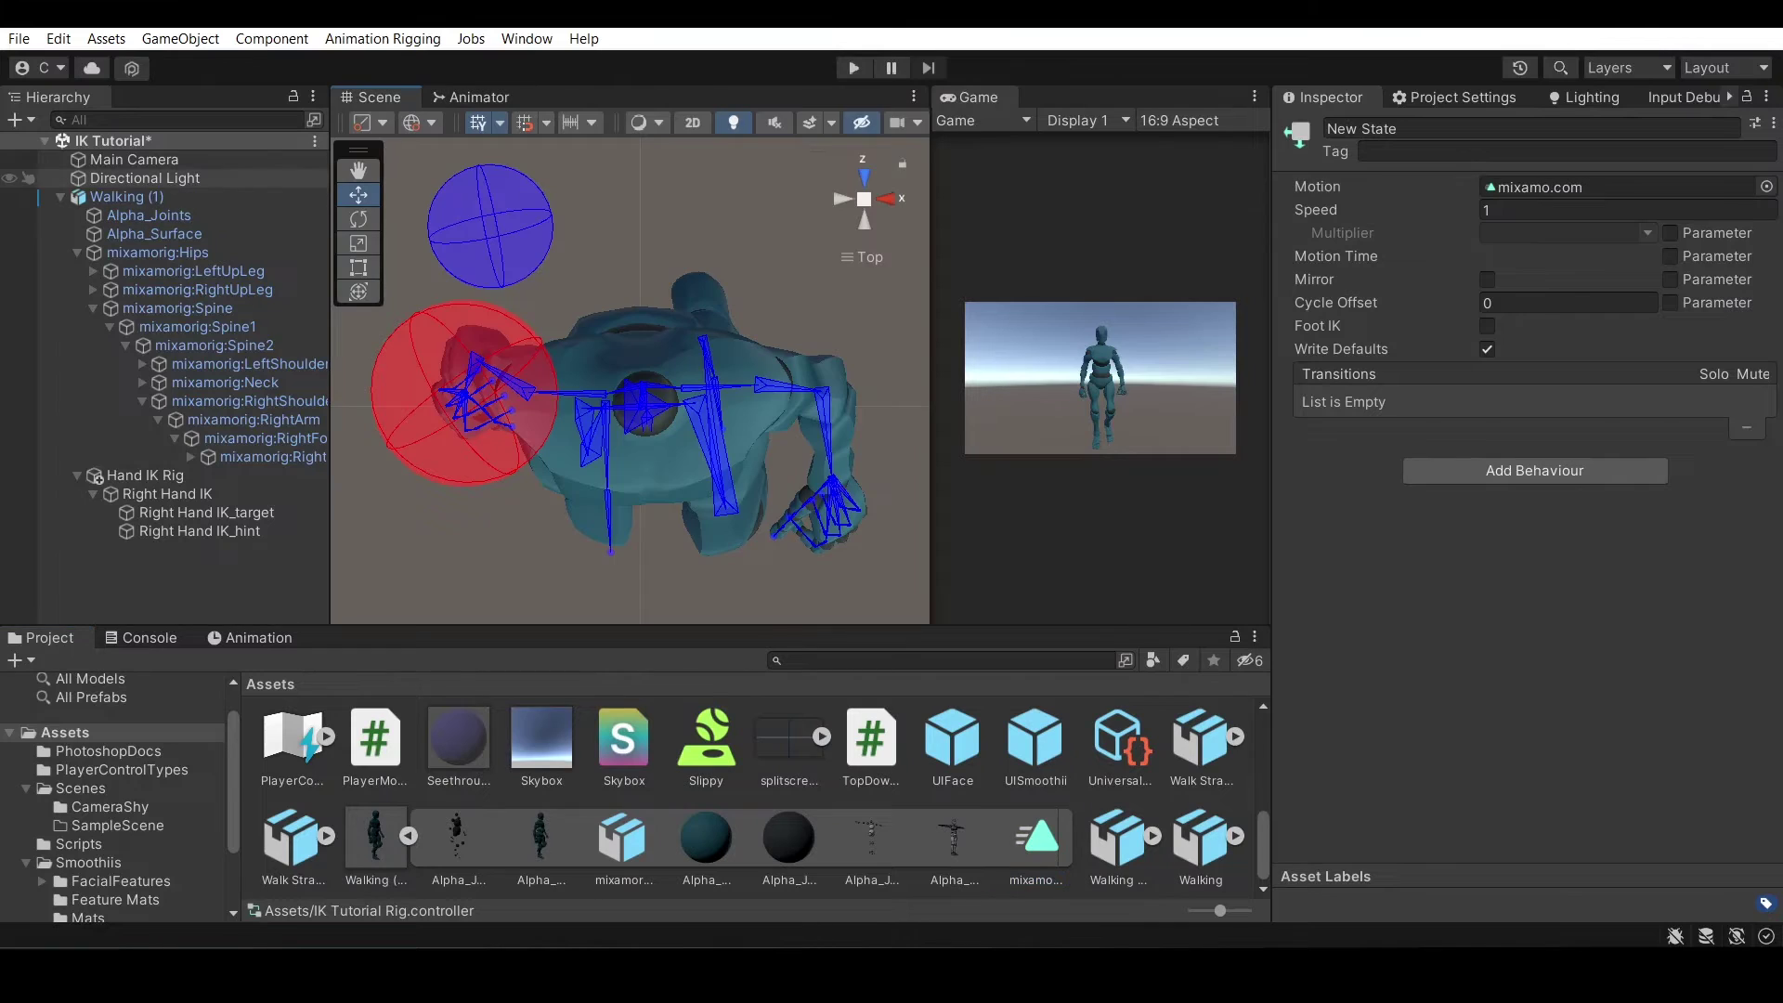
# Play the mixamo.com clip on Walking (1) in the animation preview and examine Right Hand IK_target and the right arm from several sides
pyautogui.click(127, 196)
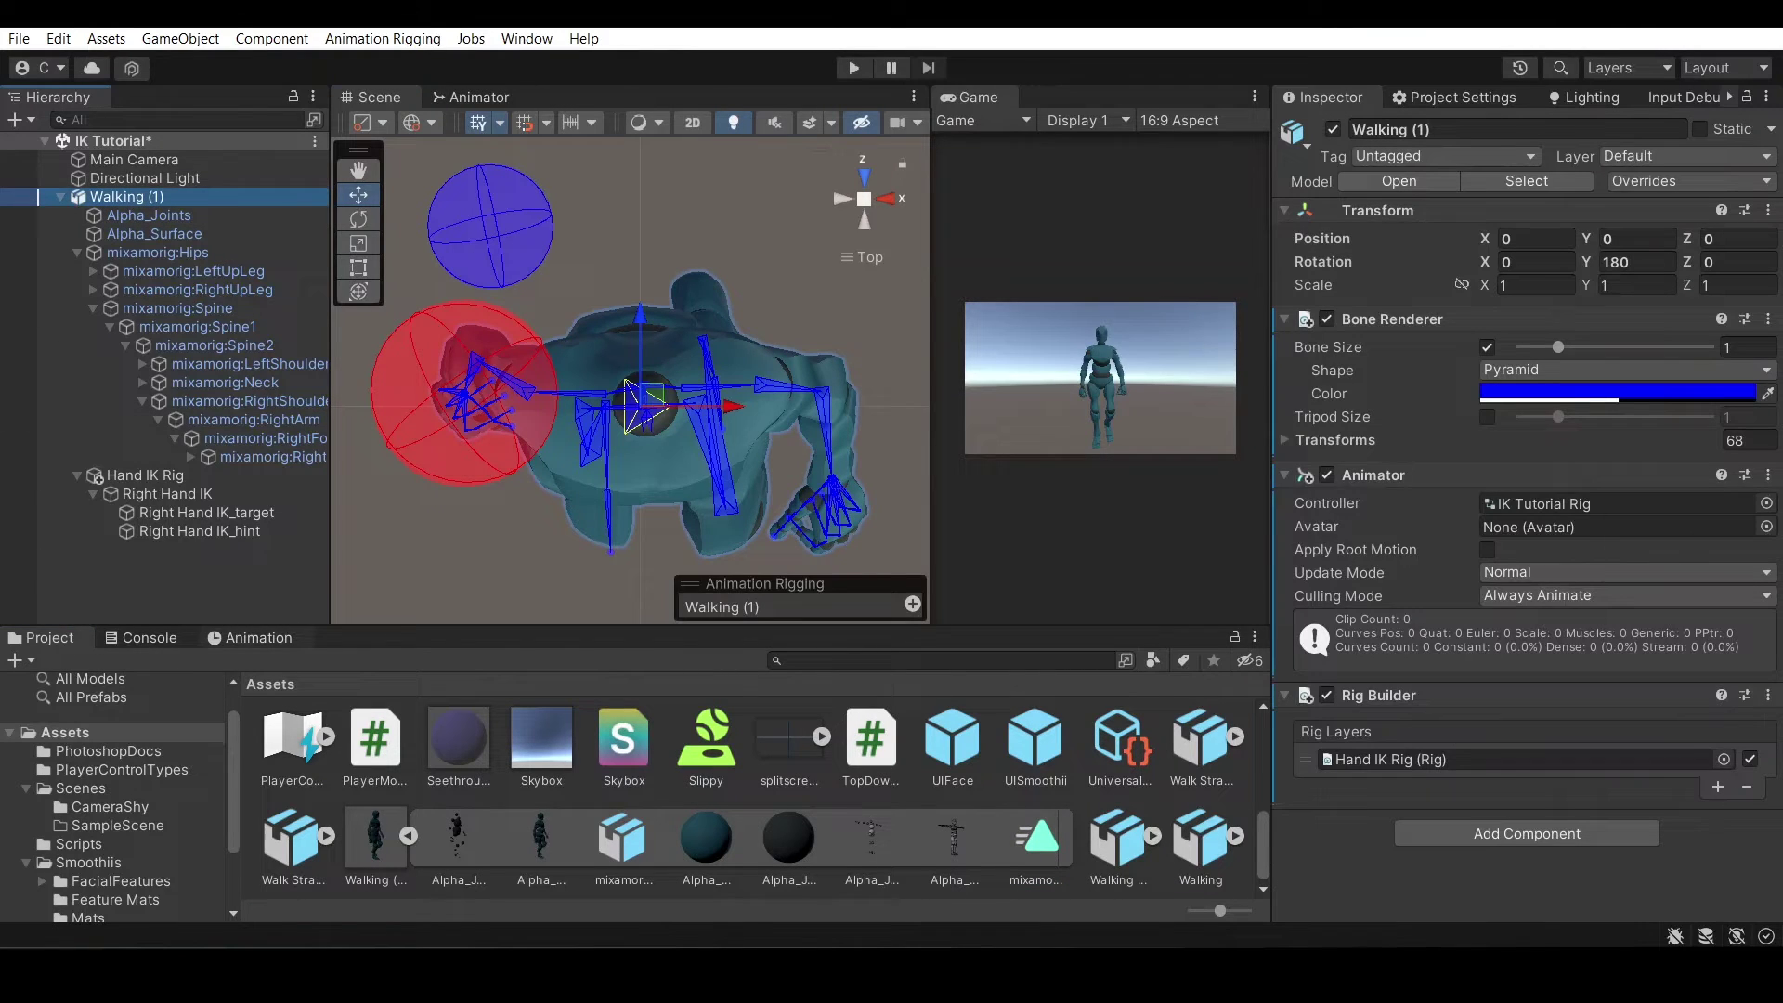
pyautogui.click(252, 638)
pyautogui.click(33, 660)
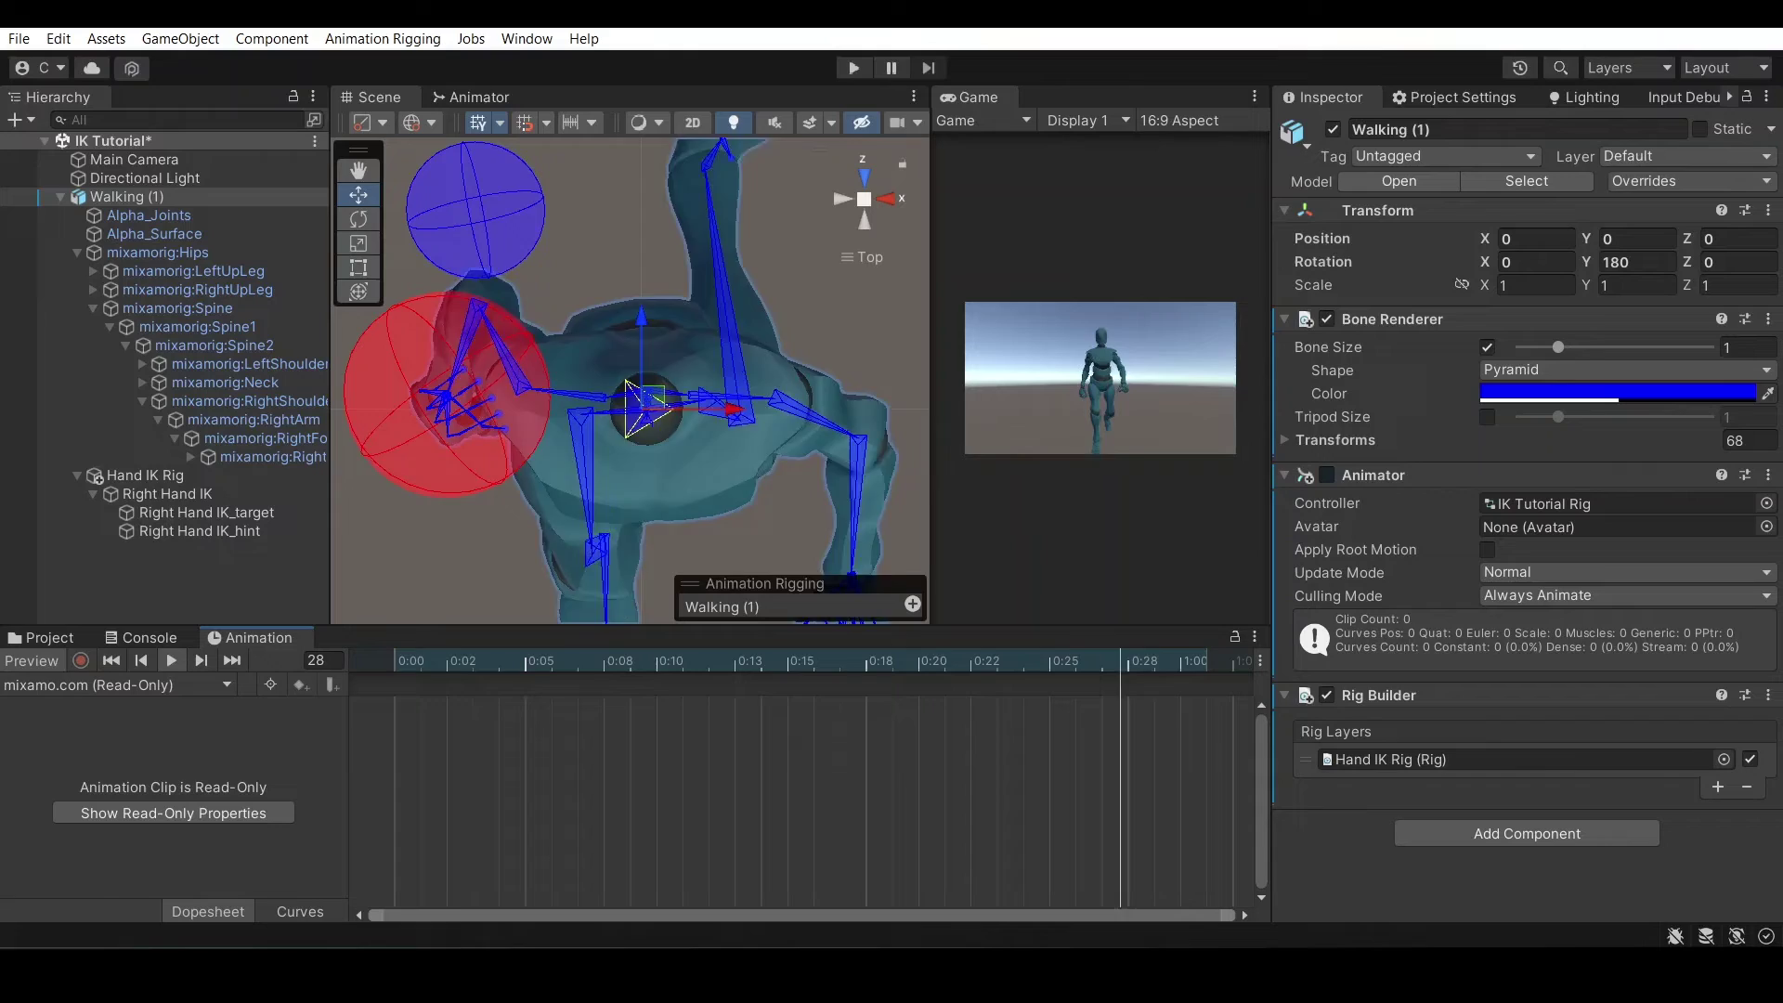
pyautogui.keyDown('alt'); pyautogui.moveTo(641, 557); pyautogui.dragTo(650, 204); pyautogui.keyUp('alt')
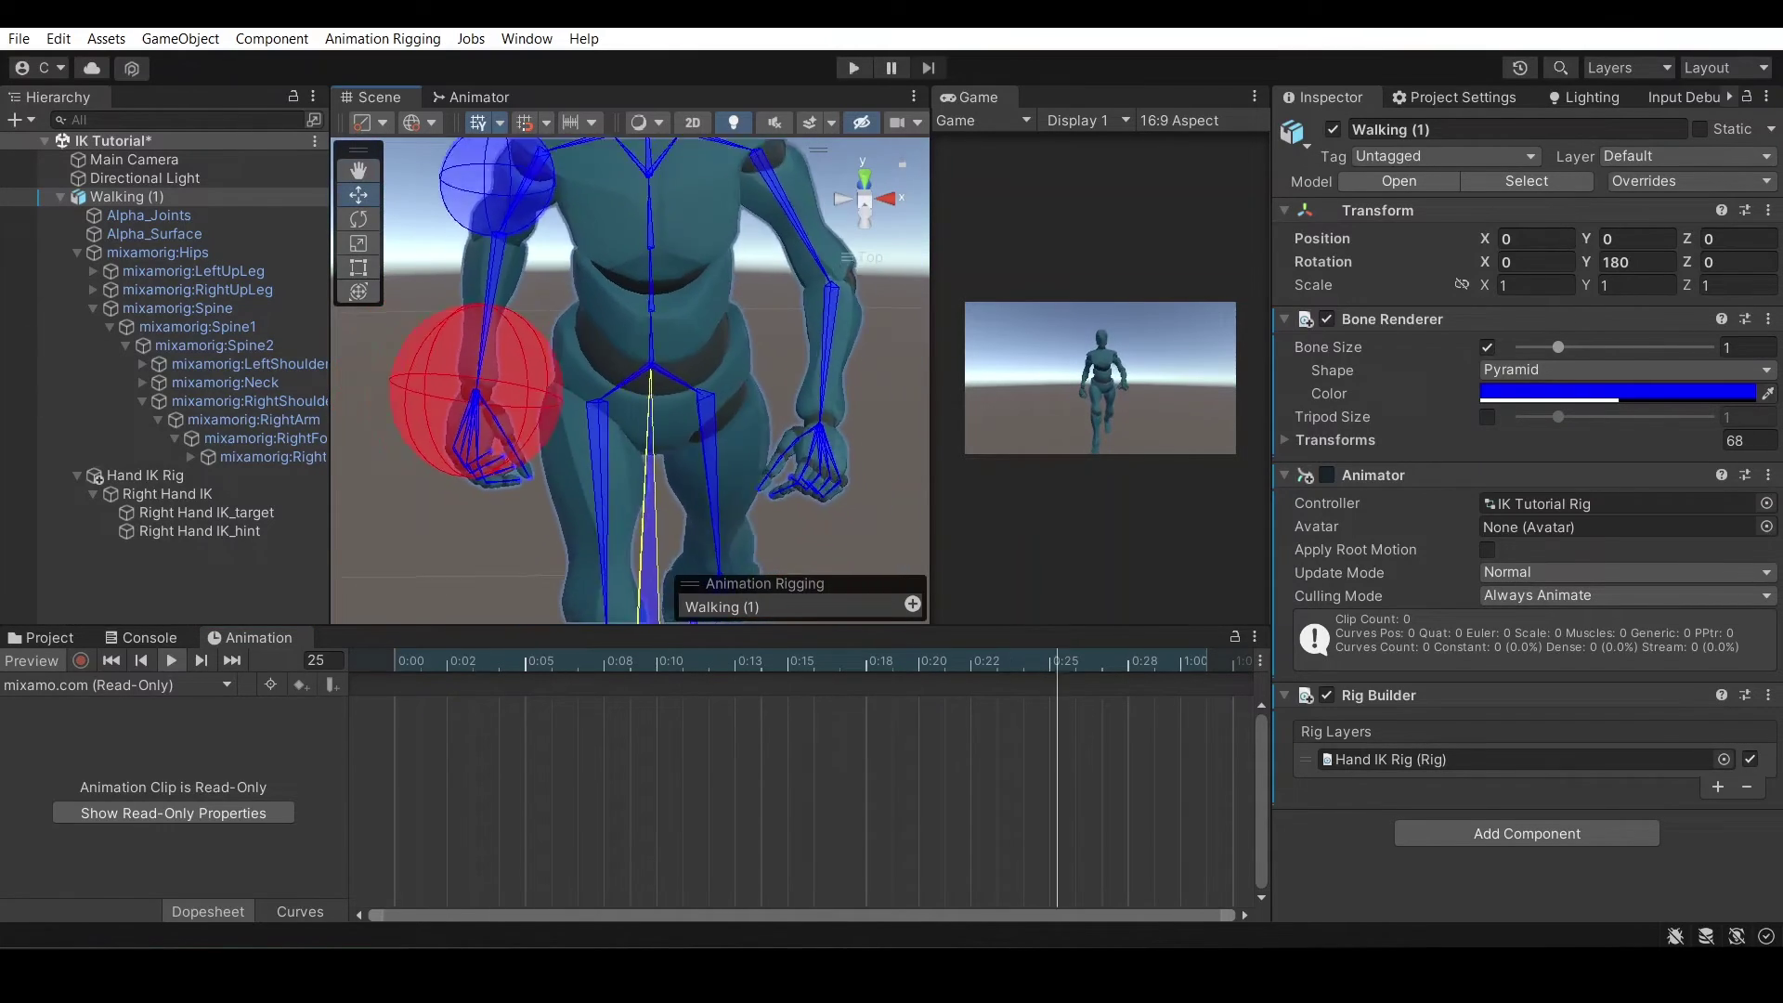
pyautogui.scroll(-6, 648, 502)
pyautogui.click(552, 381)
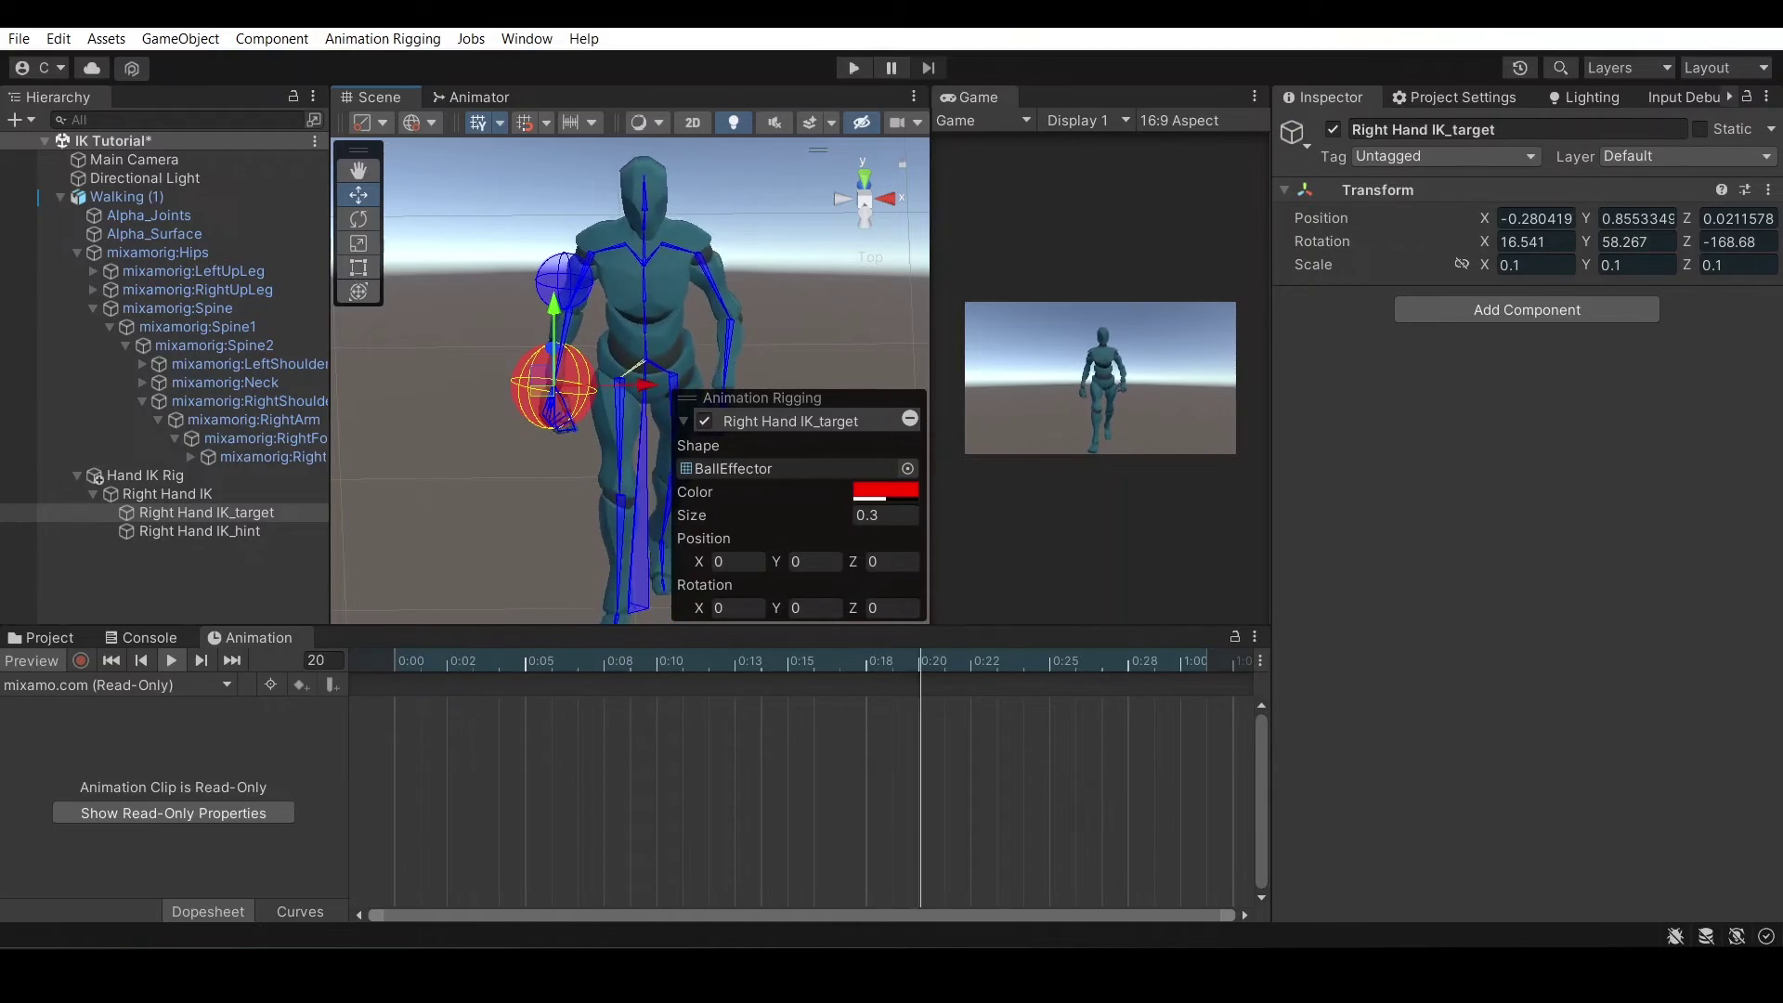
pyautogui.scroll(9, 557, 390)
pyautogui.keyDown('alt'); pyautogui.moveTo(557, 390); pyautogui.dragTo(892, 357); pyautogui.keyUp('alt')
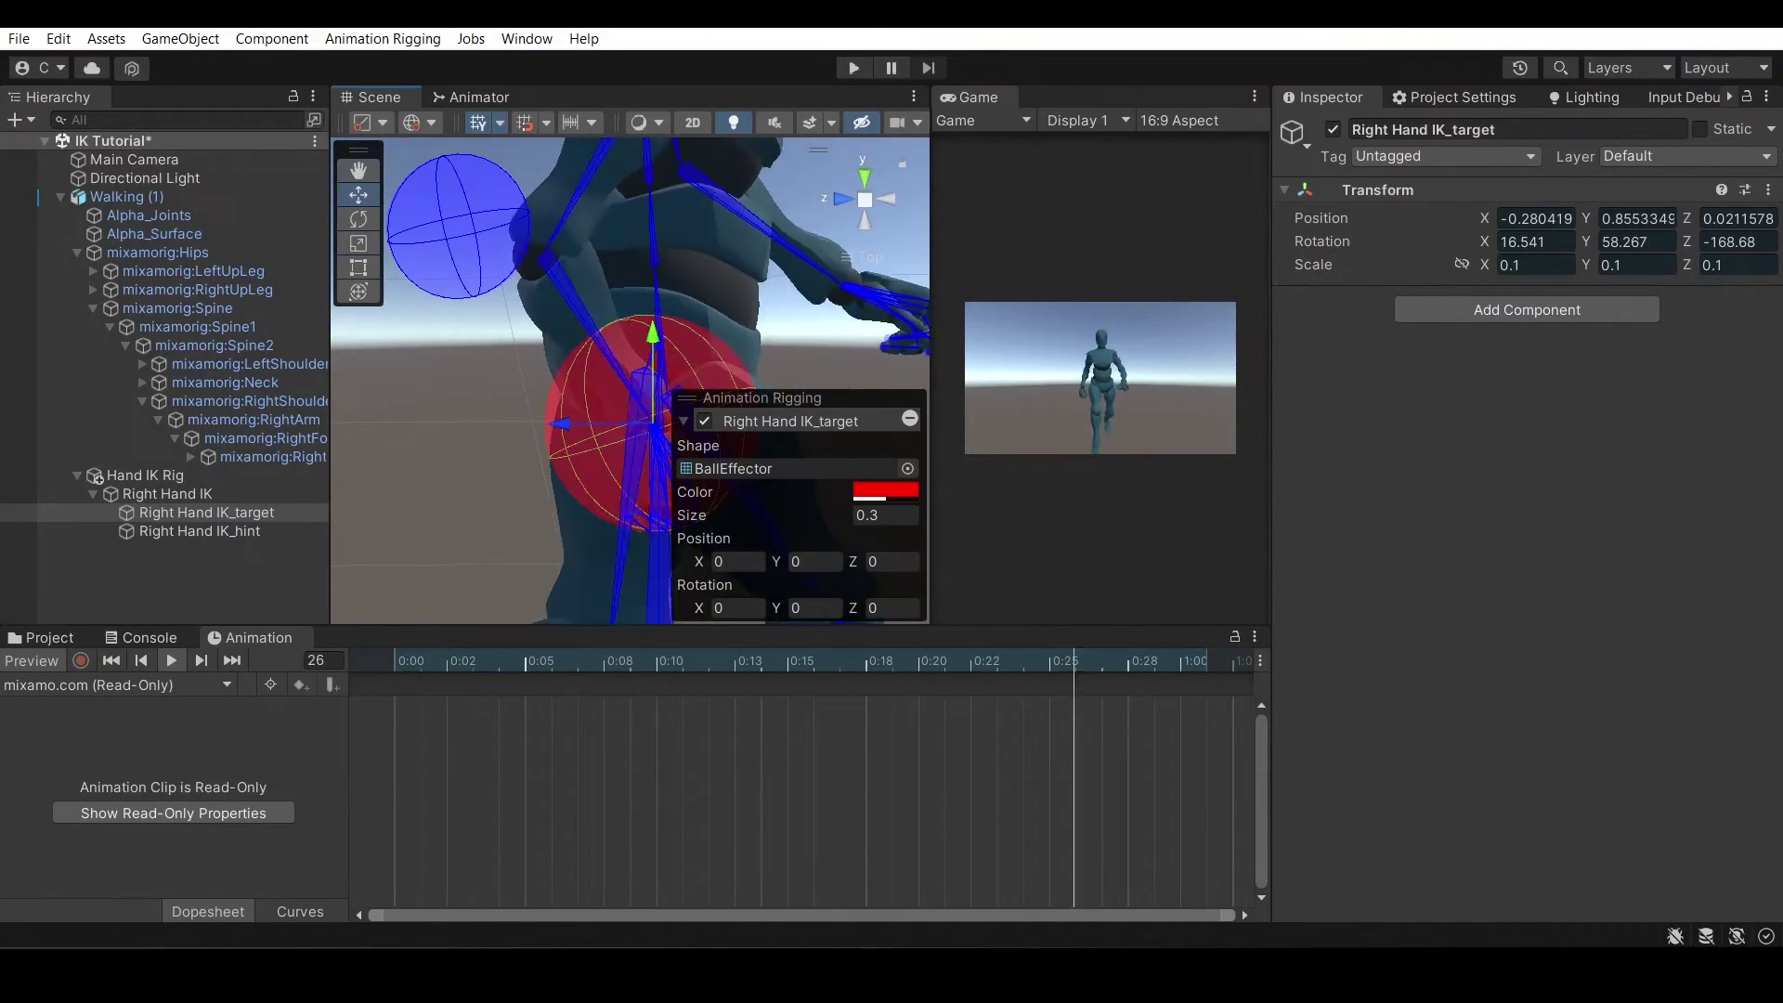
pyautogui.scroll(-4, 632, 381)
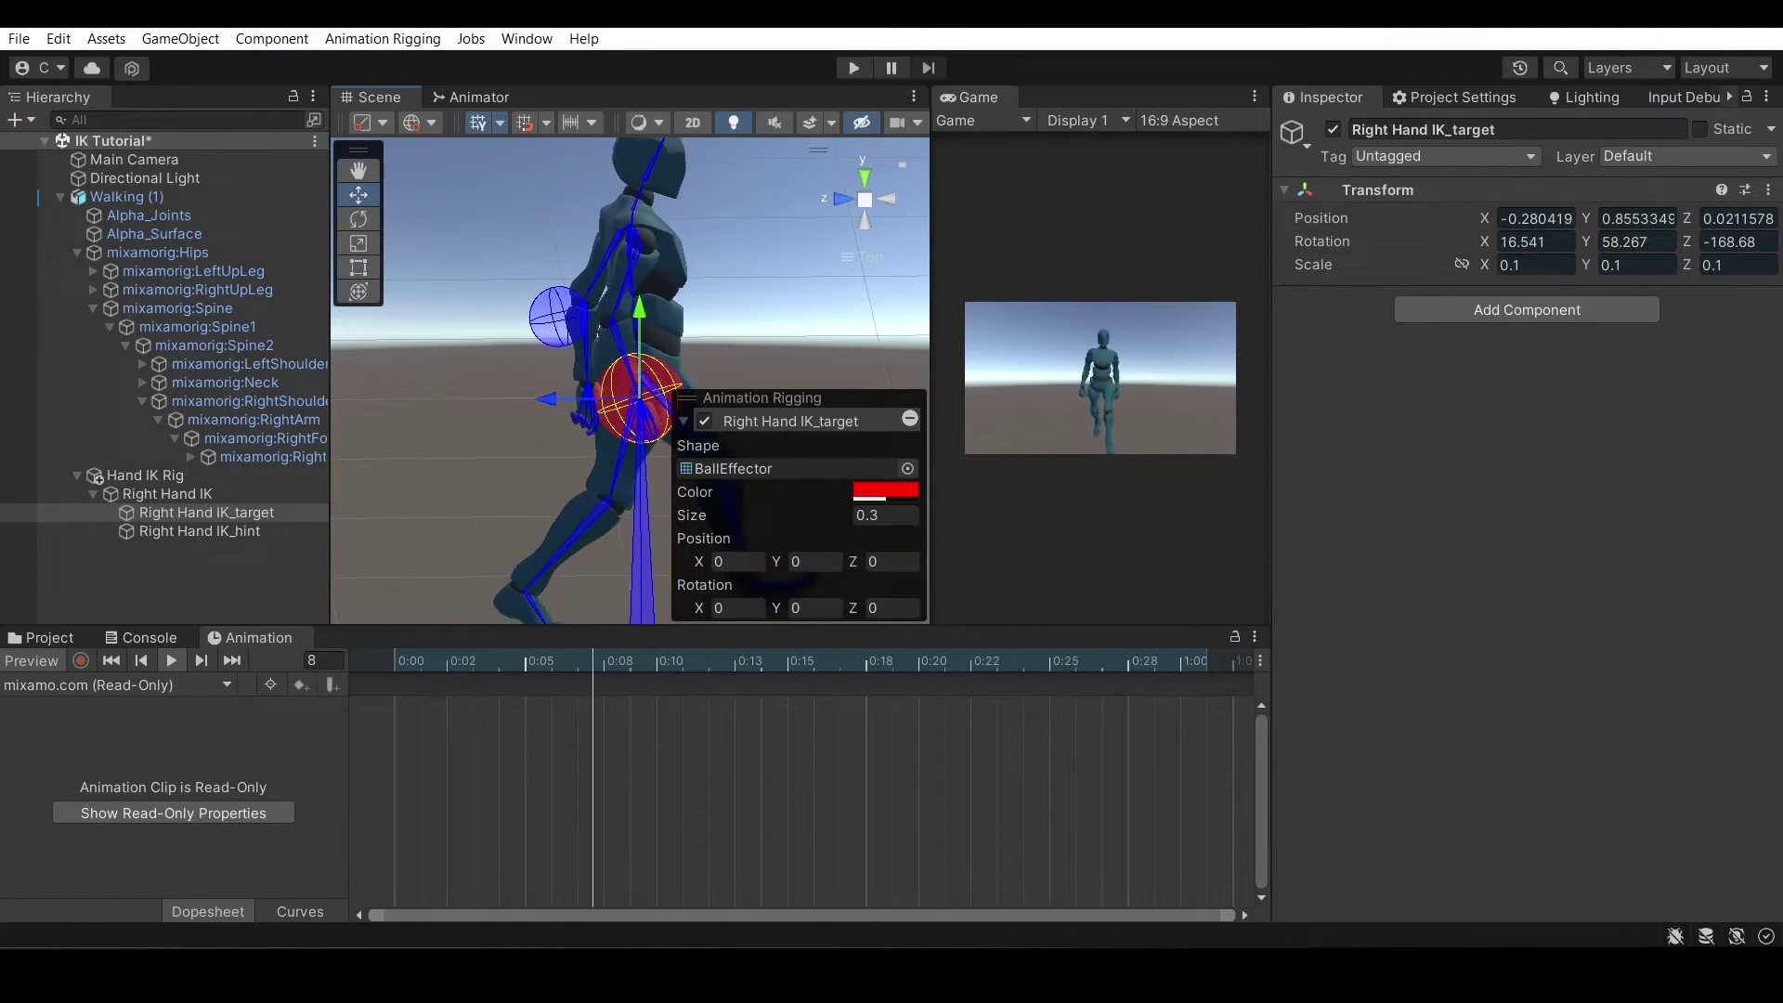
pyautogui.keyDown('alt'); pyautogui.moveTo(641, 260); pyautogui.dragTo(223, 271); pyautogui.keyUp('alt')
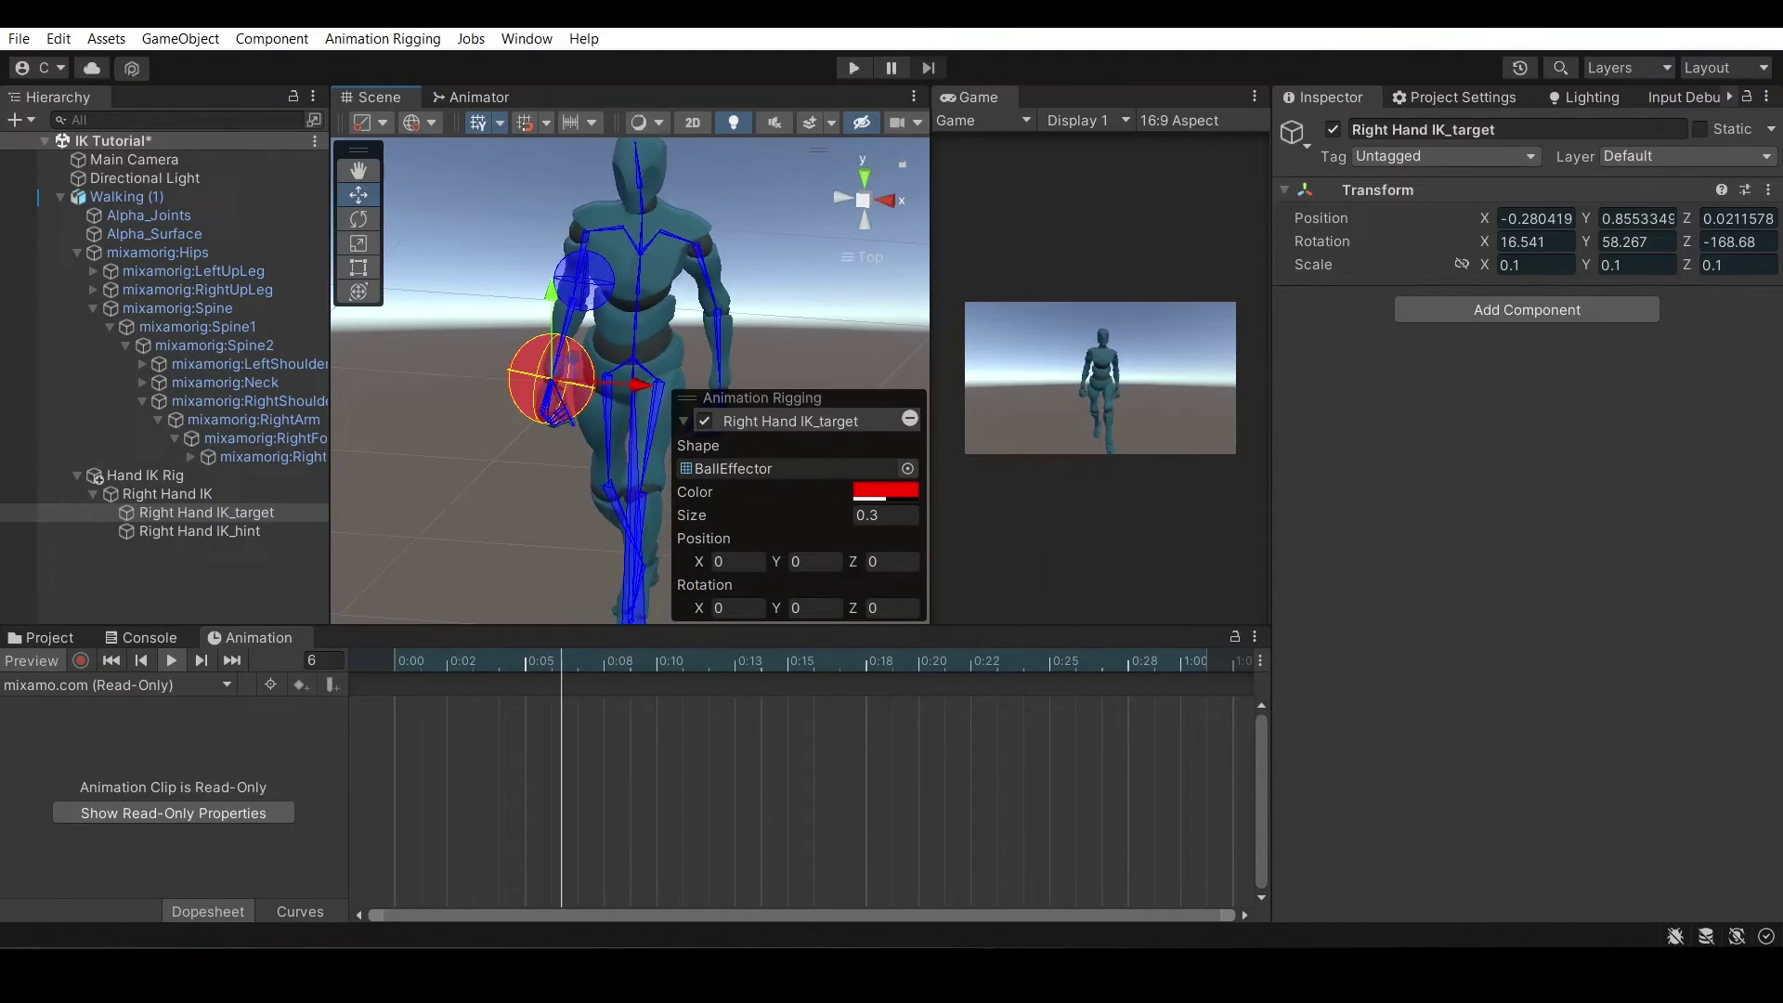
pyautogui.click(864, 178)
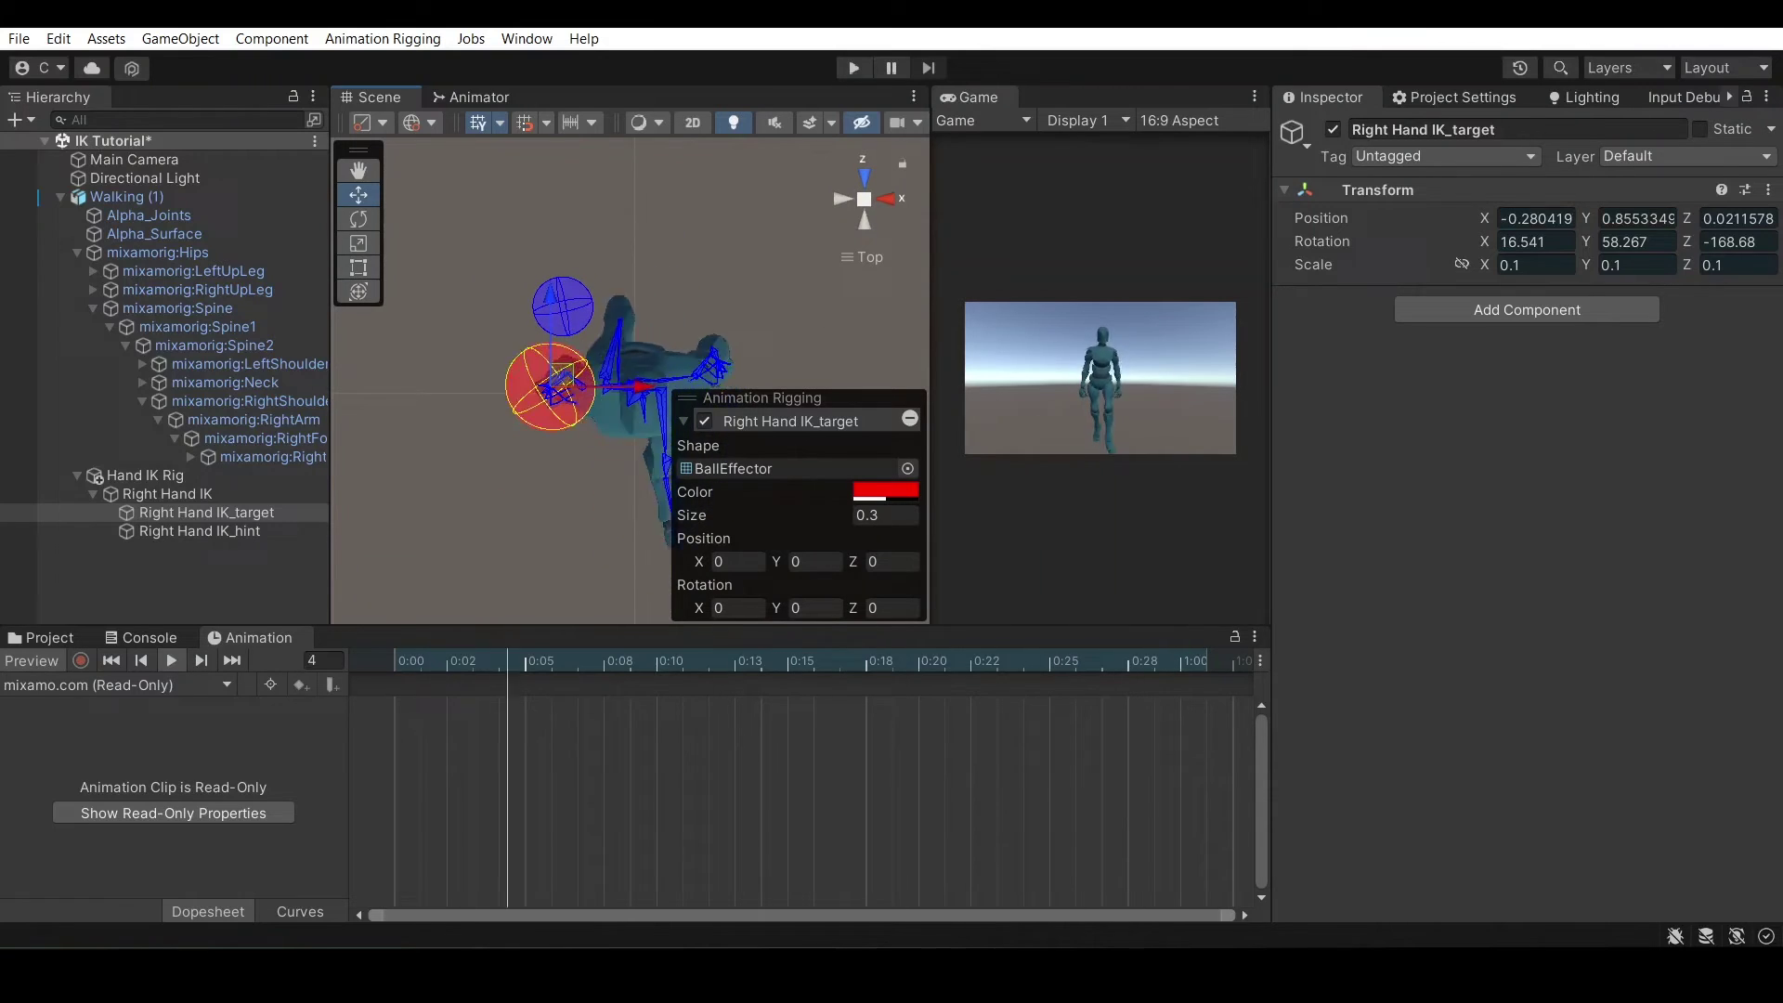
# Enlarge the Game view and move Right Hand IK_target forward and down, to about X -0.302, Y 0.484, Z -0.31
pyautogui.moveTo(562, 374); pyautogui.dragTo(531, 476)
pyautogui.moveTo(931, 371); pyautogui.dragTo(745, 371)
pyautogui.moveTo(1272, 418); pyautogui.dragTo(1520, 418)
pyautogui.keyDown('alt'); pyautogui.moveTo(594, 539); pyautogui.dragTo(506, 306); pyautogui.keyUp('alt')
pyautogui.moveTo(486, 314); pyautogui.dragTo(487, 448)
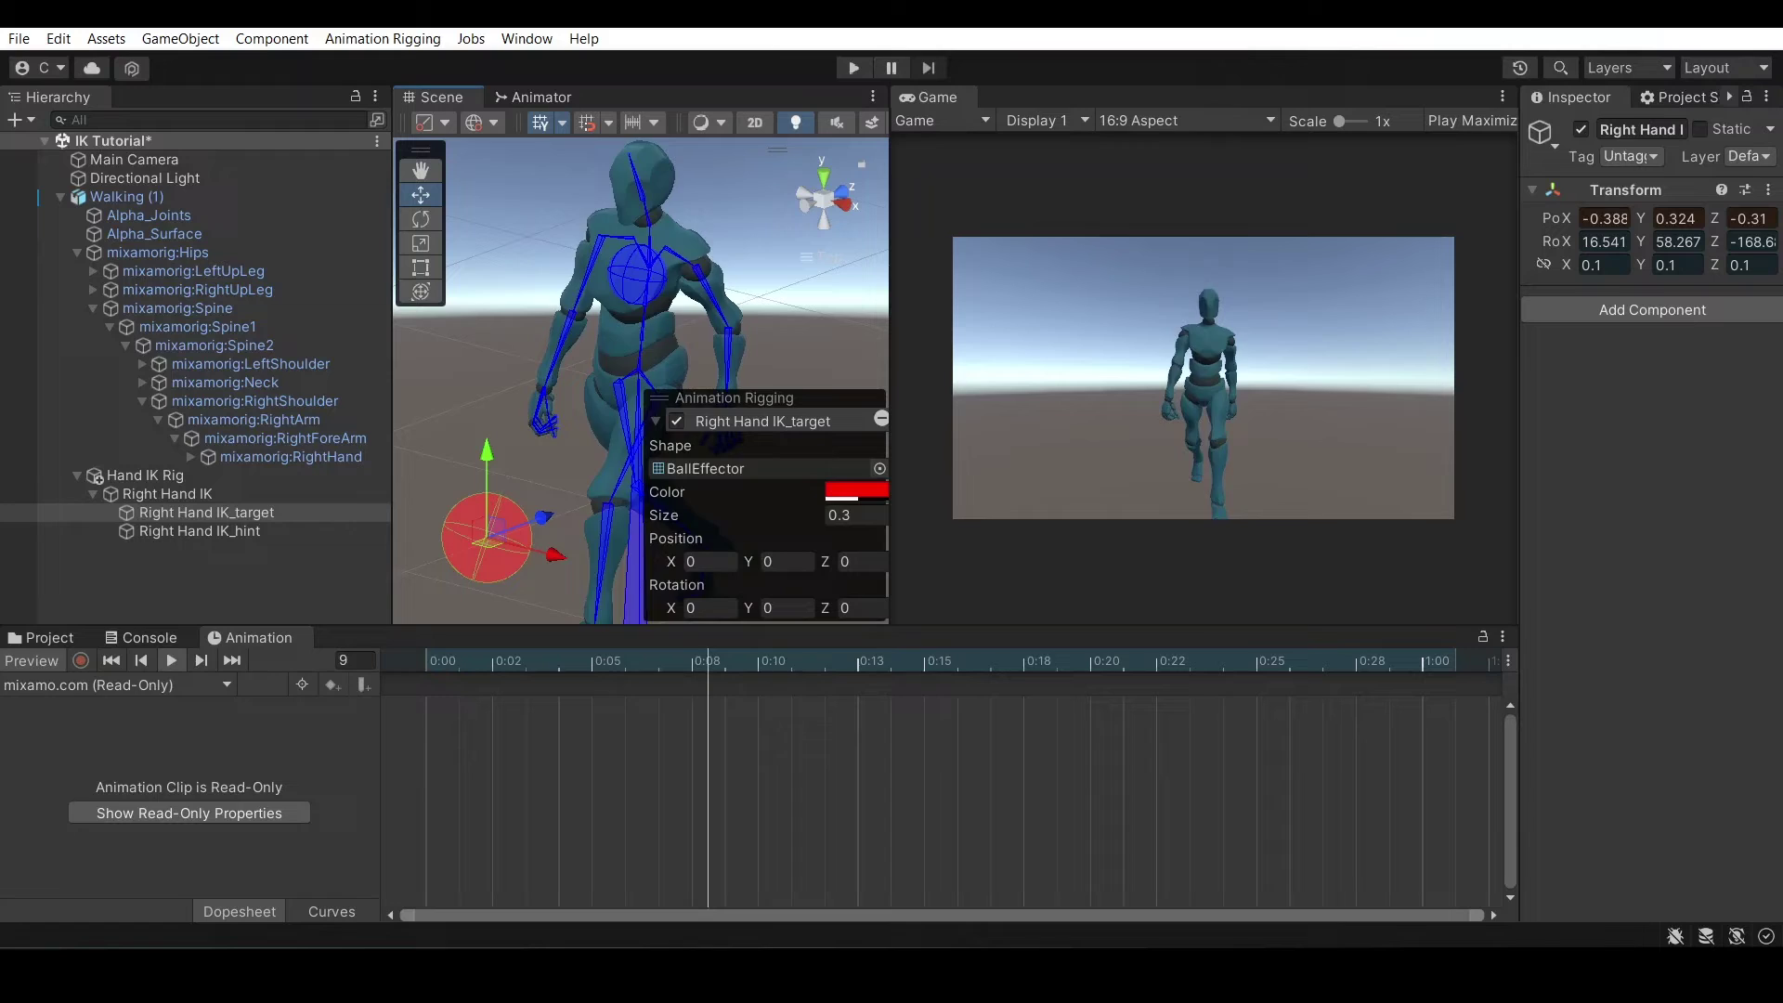
pyautogui.moveTo(494, 524)
pyautogui.mouseDown()
pyautogui.moveTo(431, 485)
pyautogui.moveTo(506, 496)
pyautogui.mouseUp()
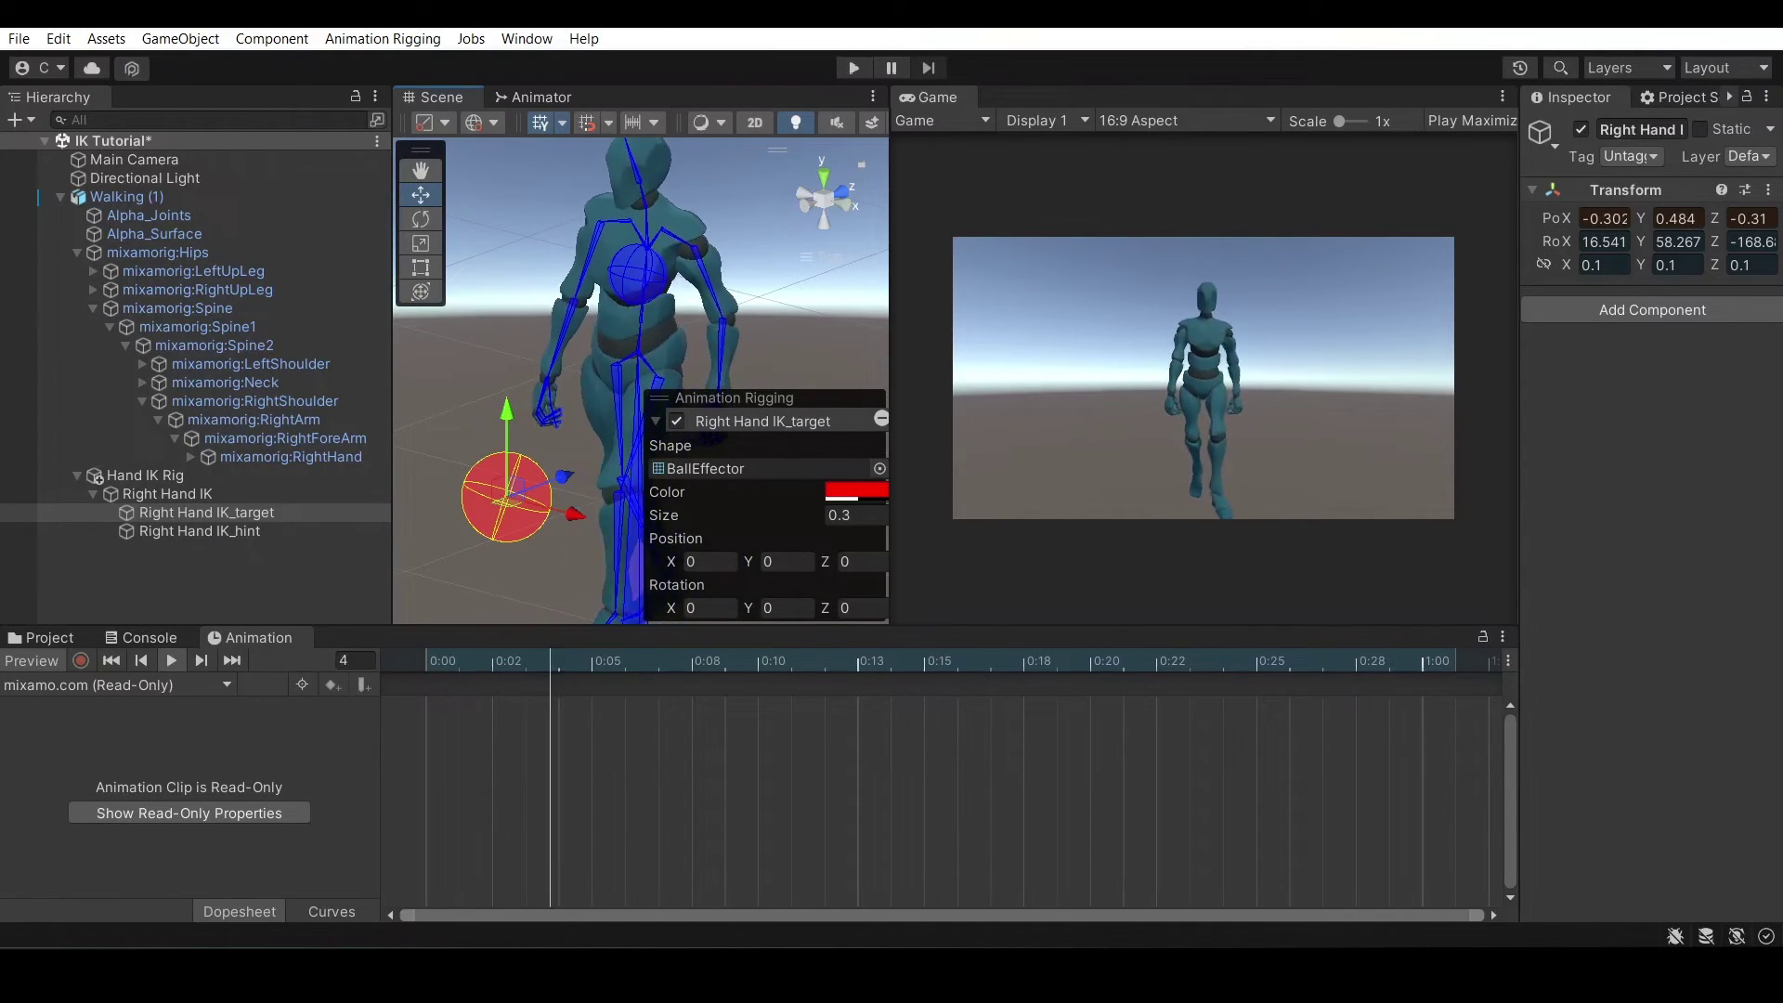
# Raise Right Hand IK_target in front of the chest to about X -0.244, Y 1.119, Z -0.425, and rotate it to about -21.64, 111.175, -94.02
pyautogui.click(809, 204)
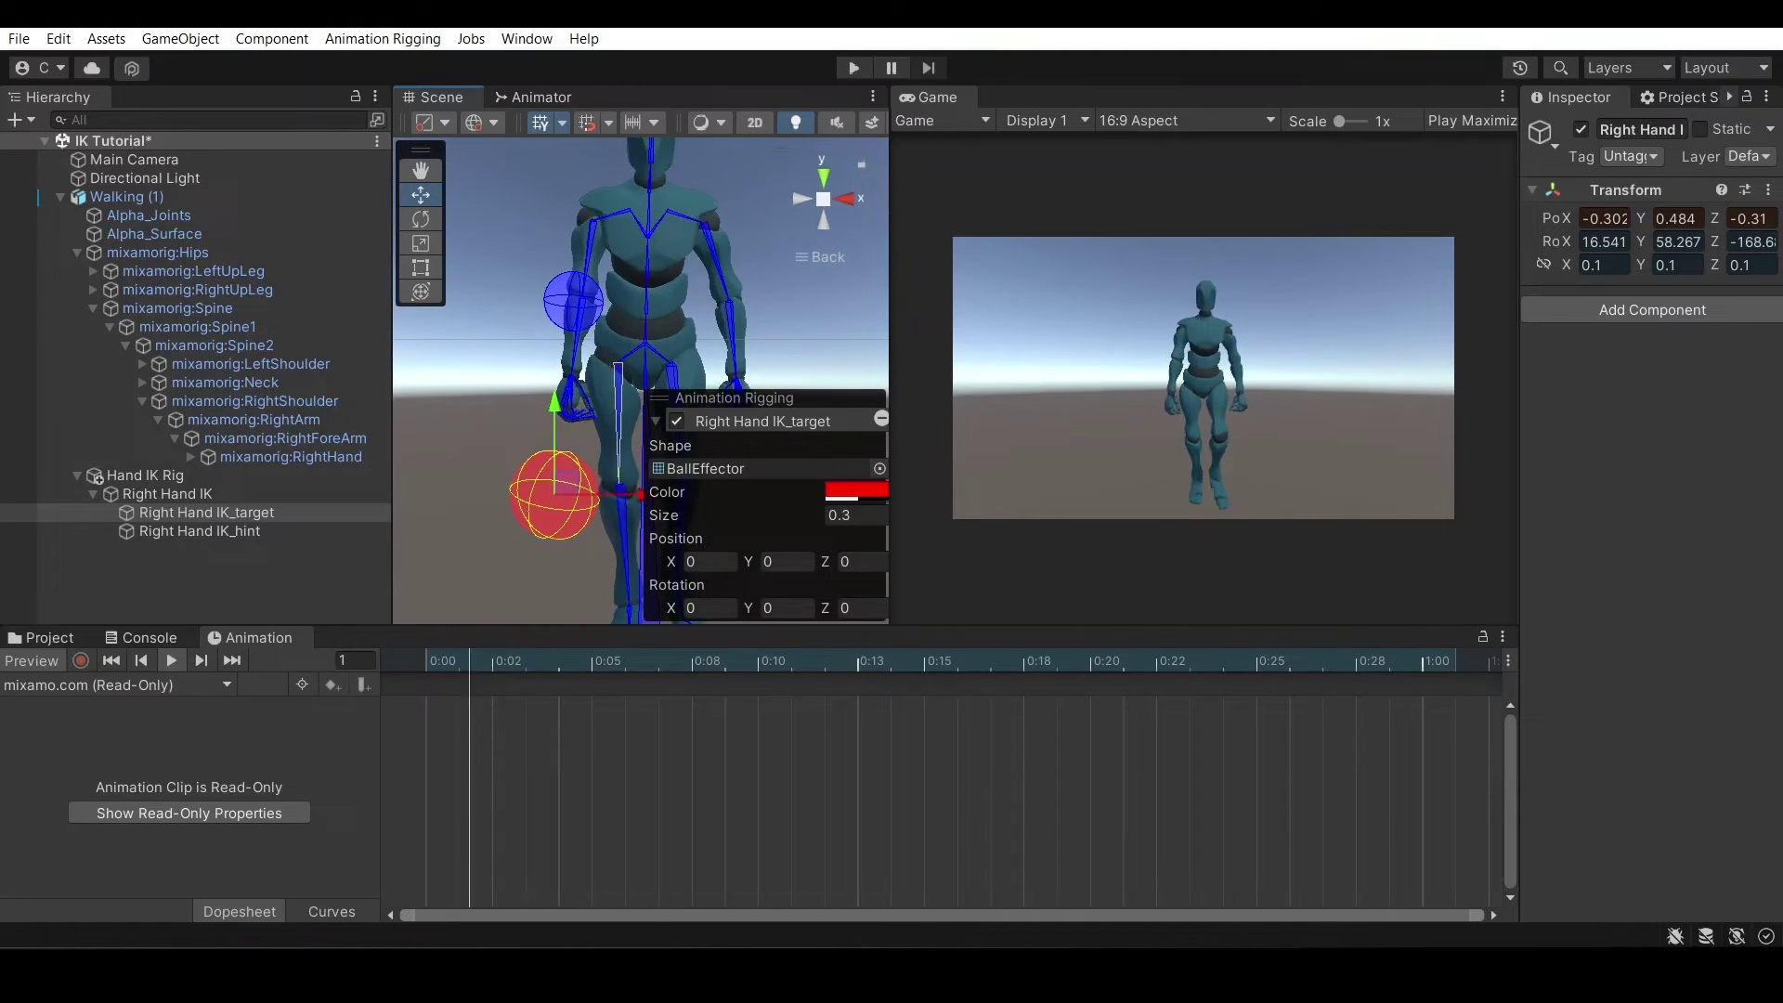
pyautogui.moveTo(567, 479); pyautogui.dragTo(576, 292)
pyautogui.click(823, 177)
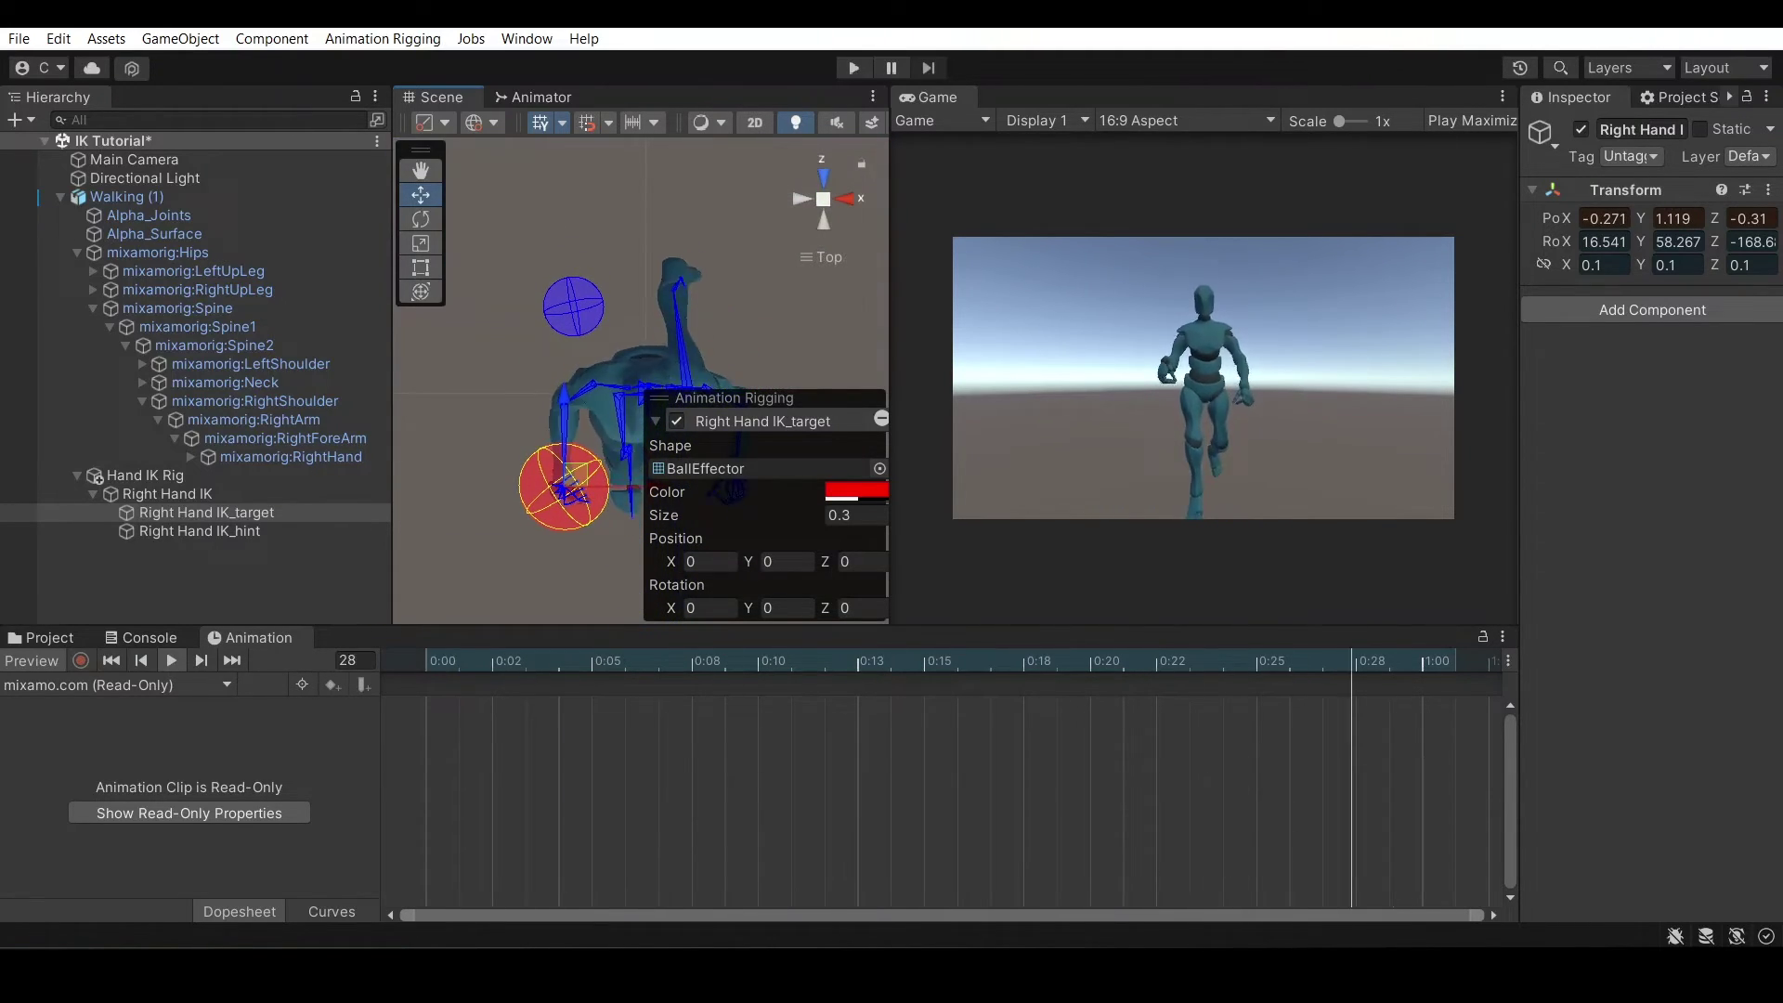
pyautogui.click(582, 488)
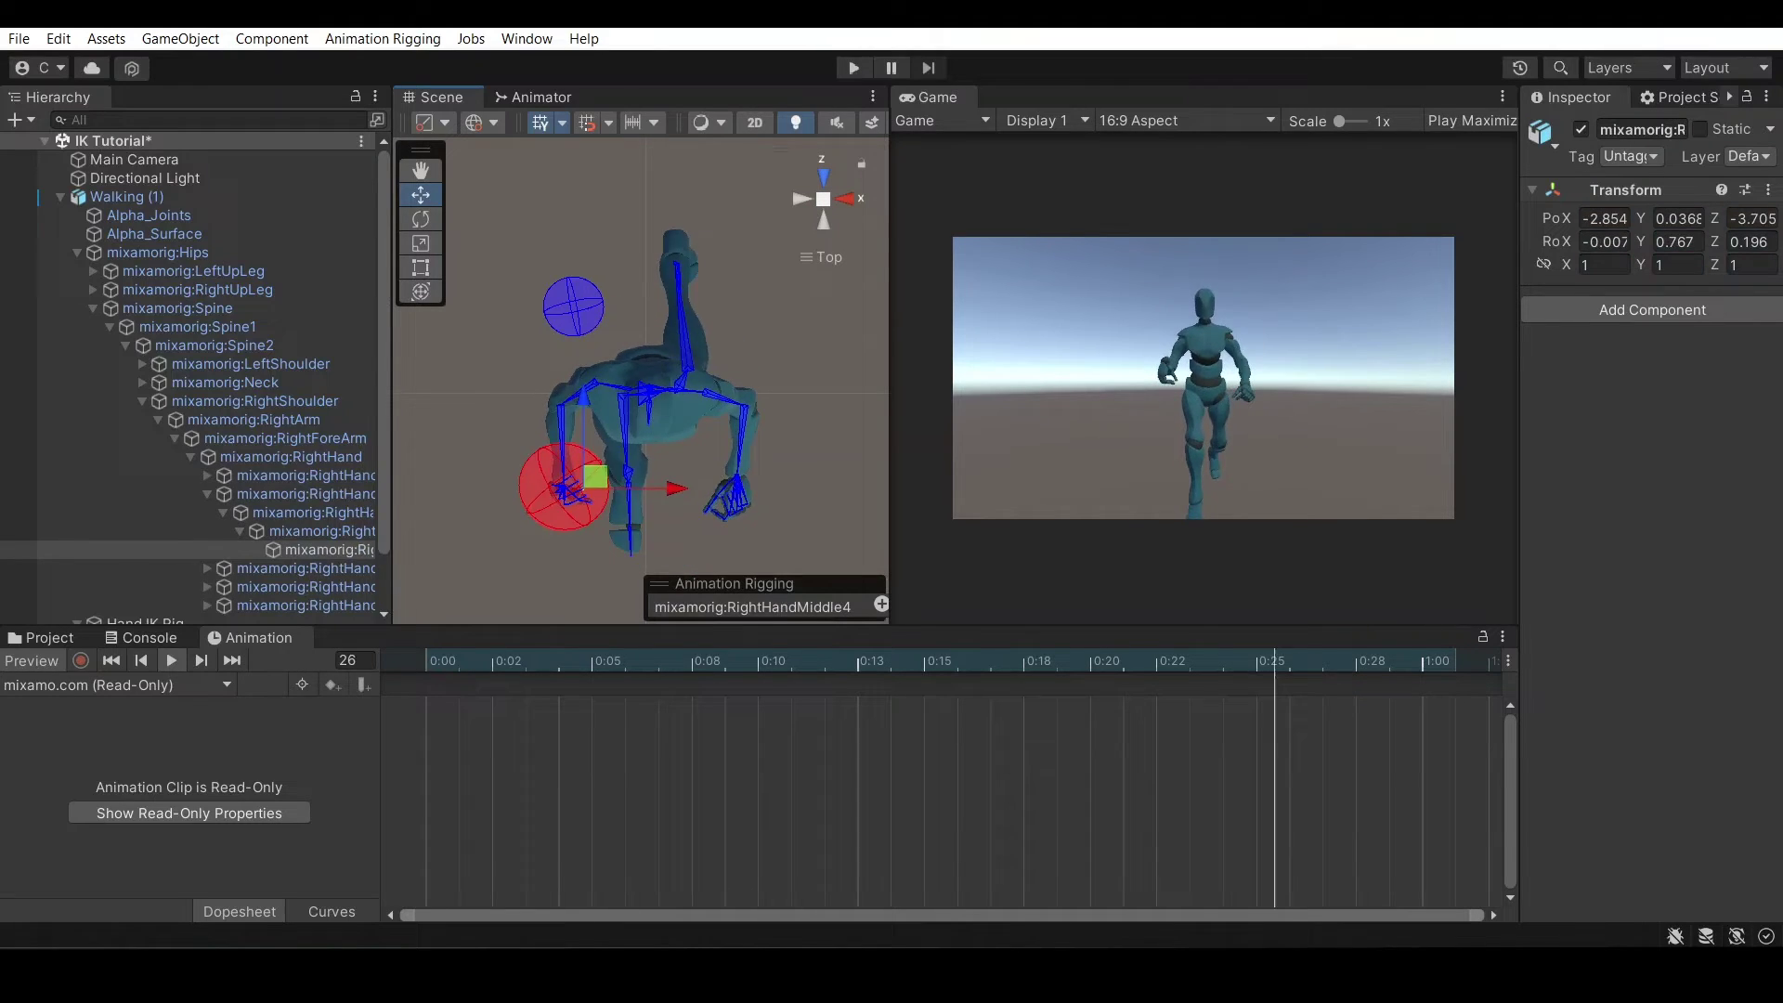
pyautogui.click(572, 479)
pyautogui.moveTo(577, 473); pyautogui.dragTo(586, 509)
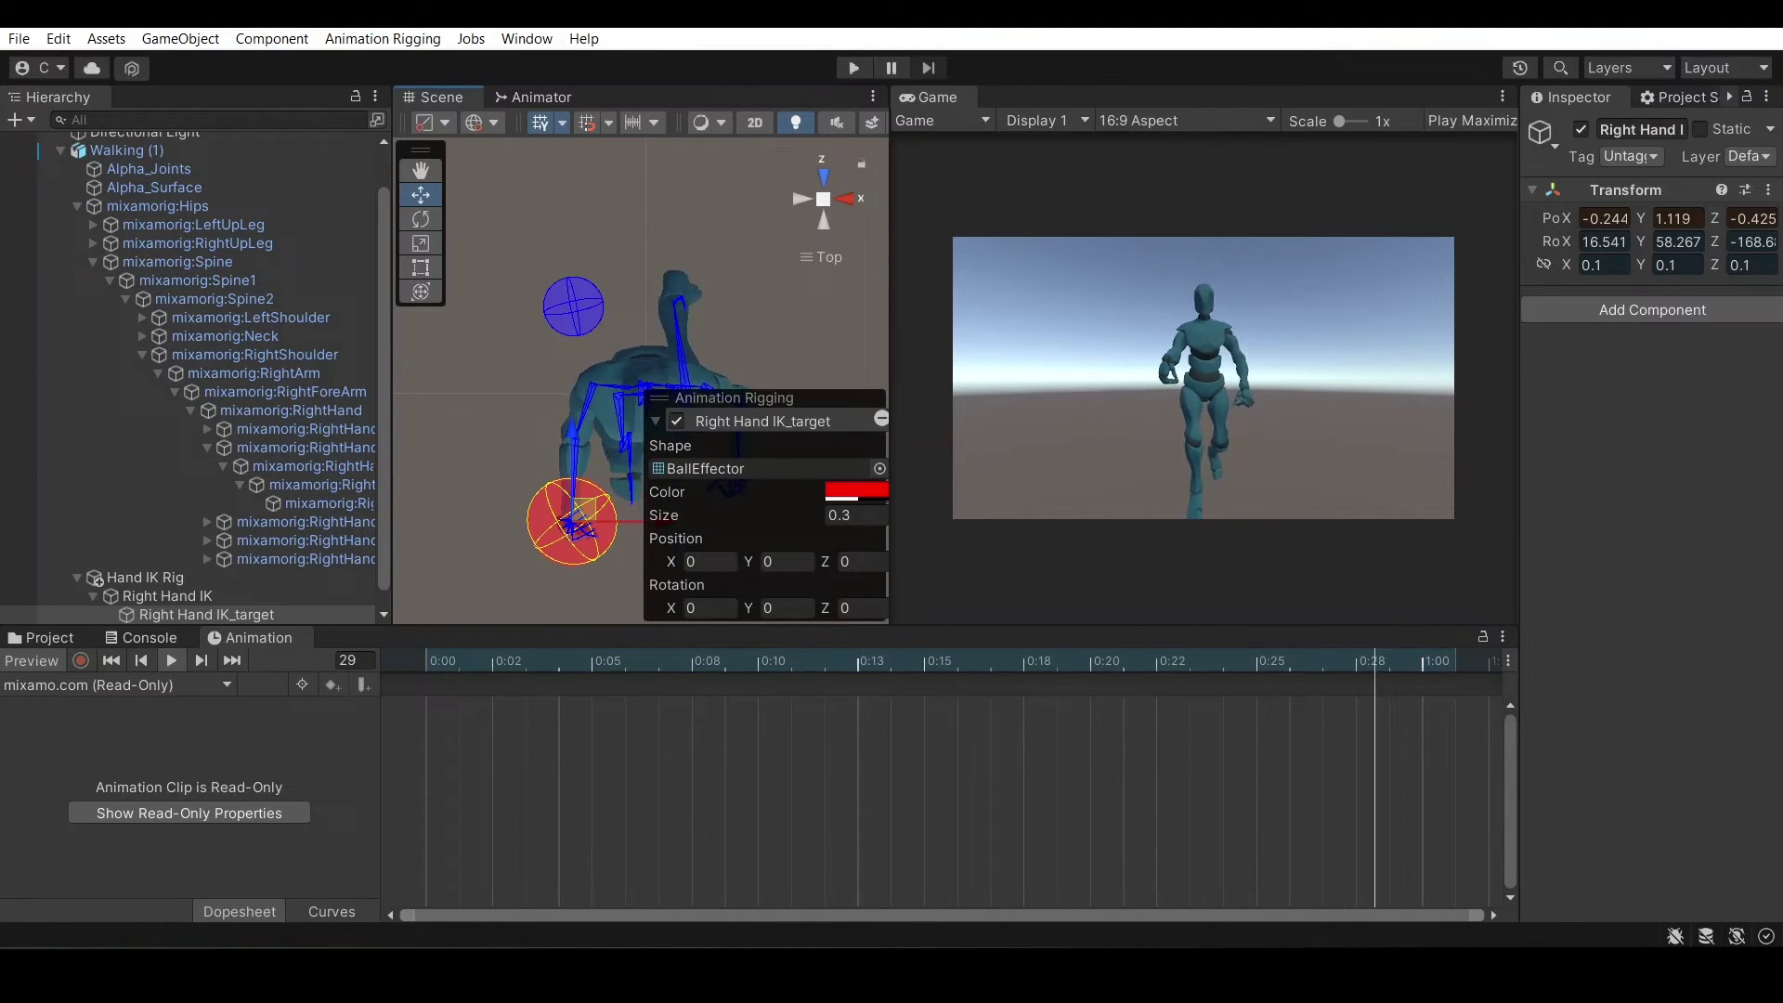
pyautogui.press('e')
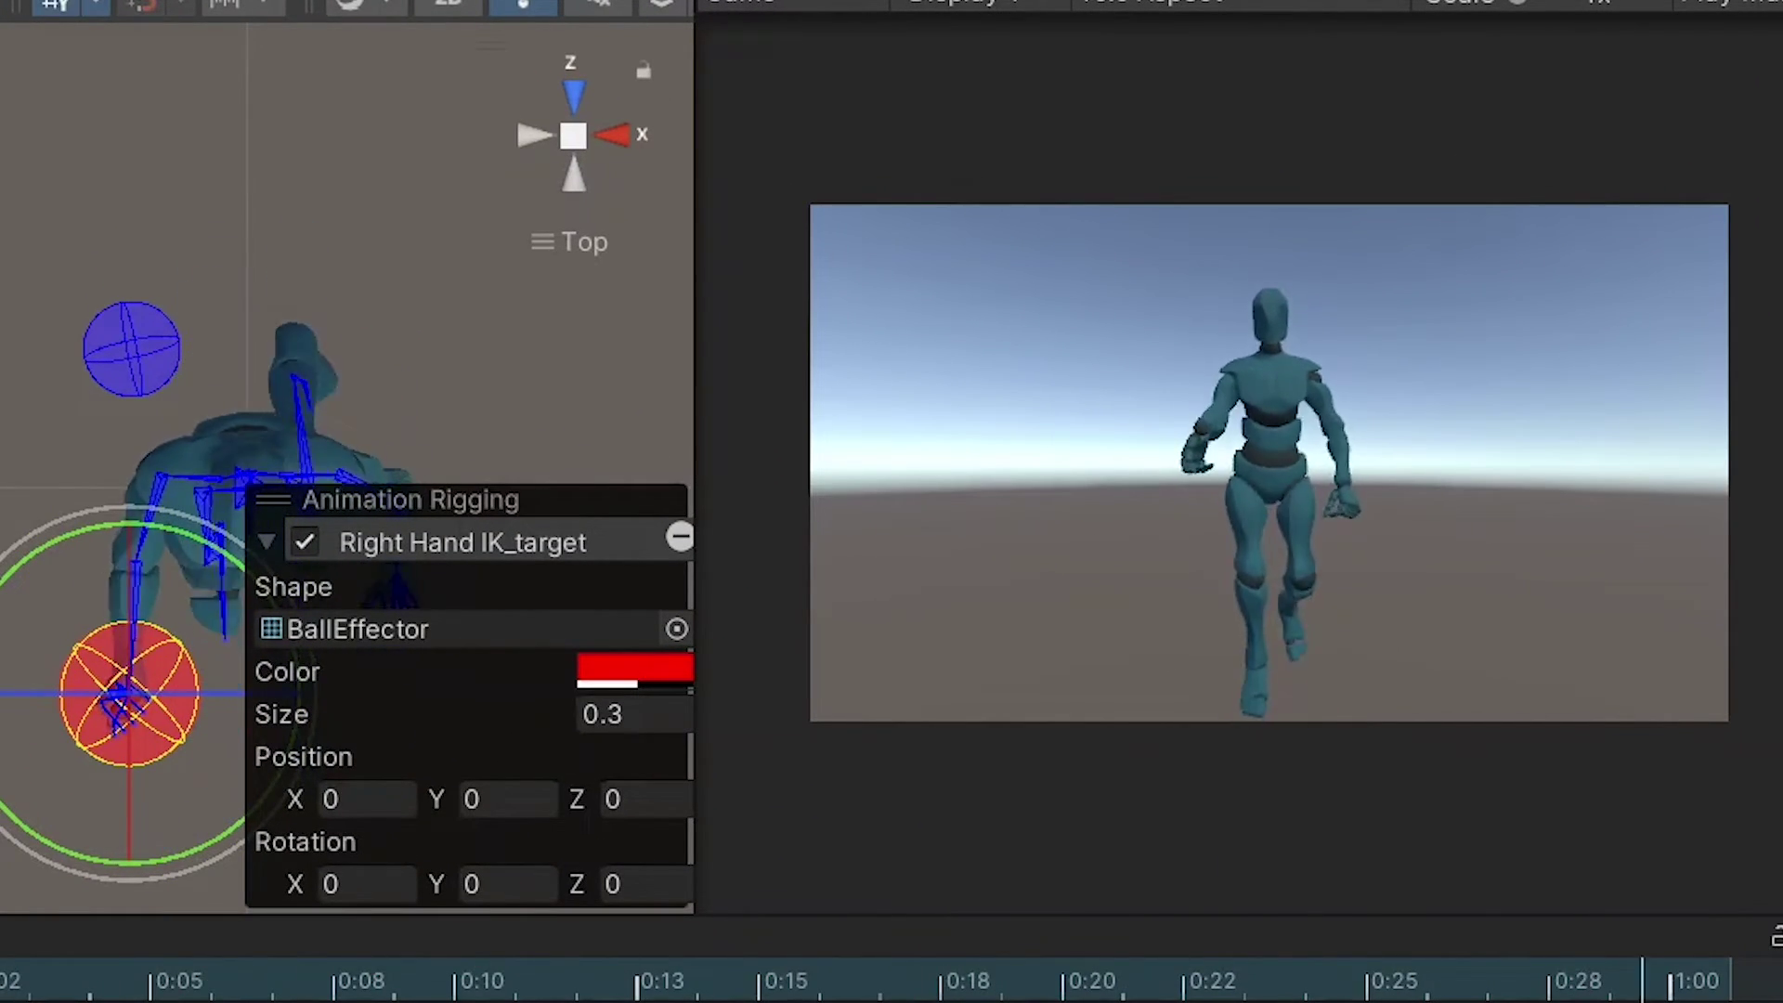
pyautogui.moveTo(207, 525); pyautogui.dragTo(161, 510)
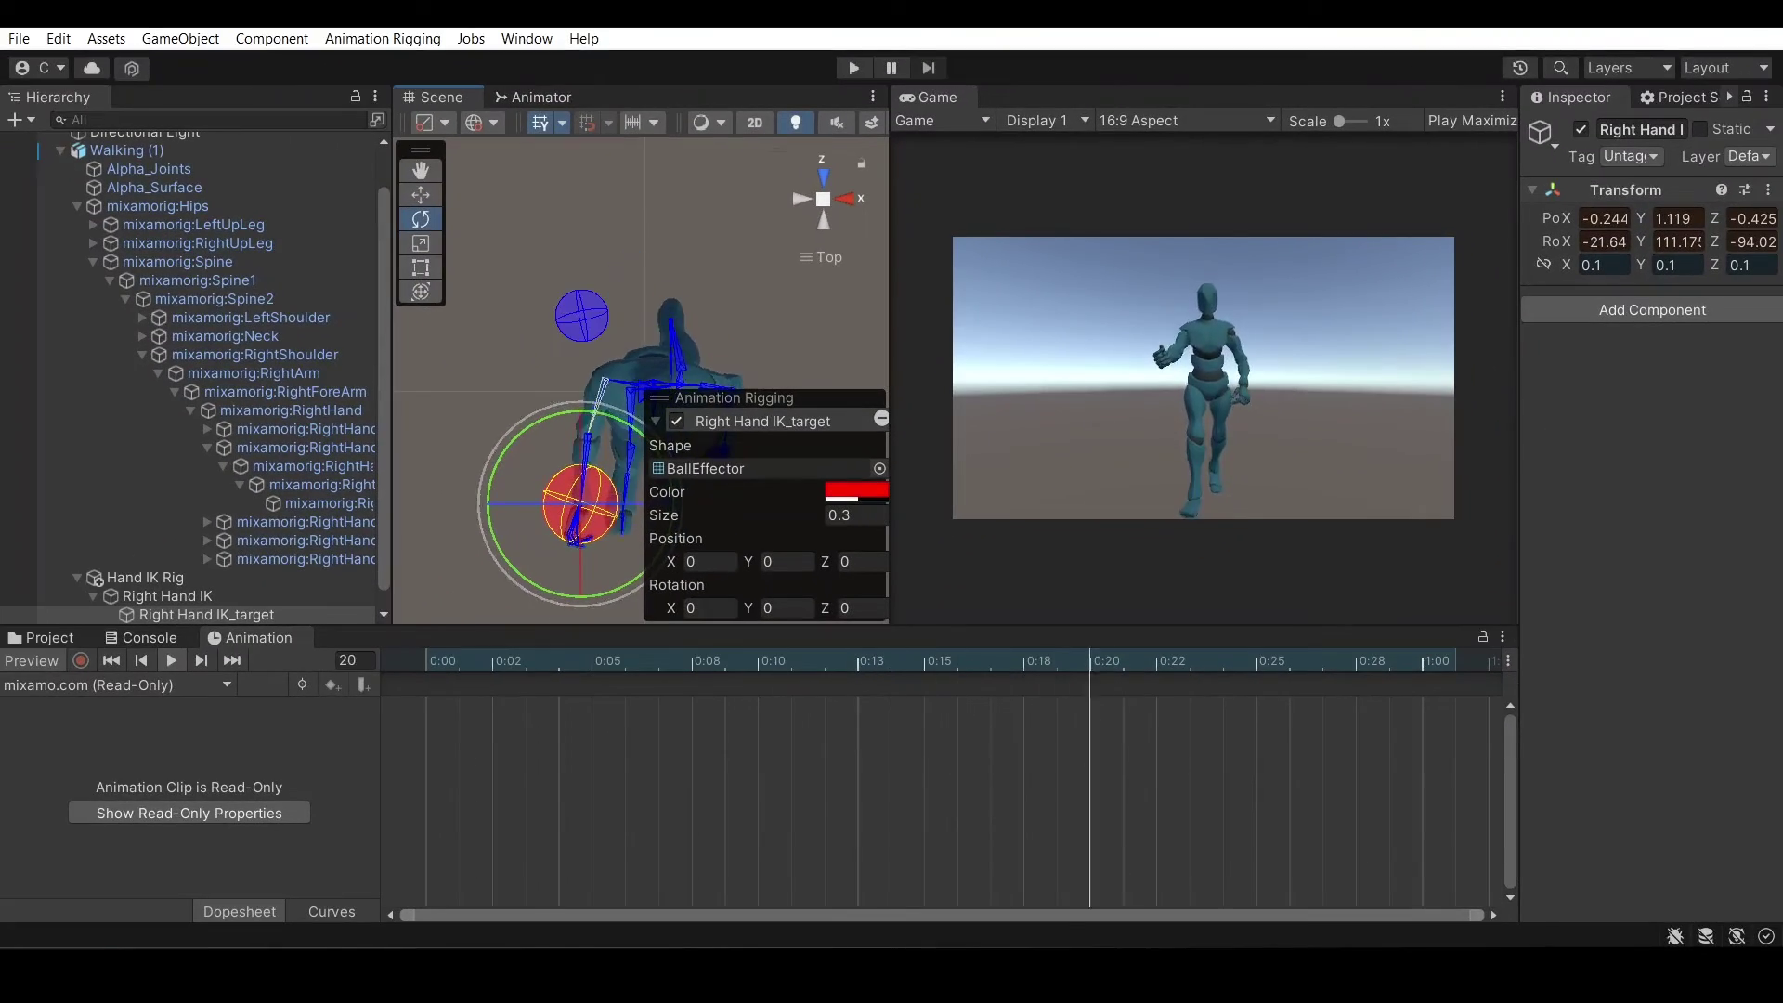
# Move Right Hand IK_hint outward beside the right elbow, to about X -0.489, Z 0.063
pyautogui.click(581, 316)
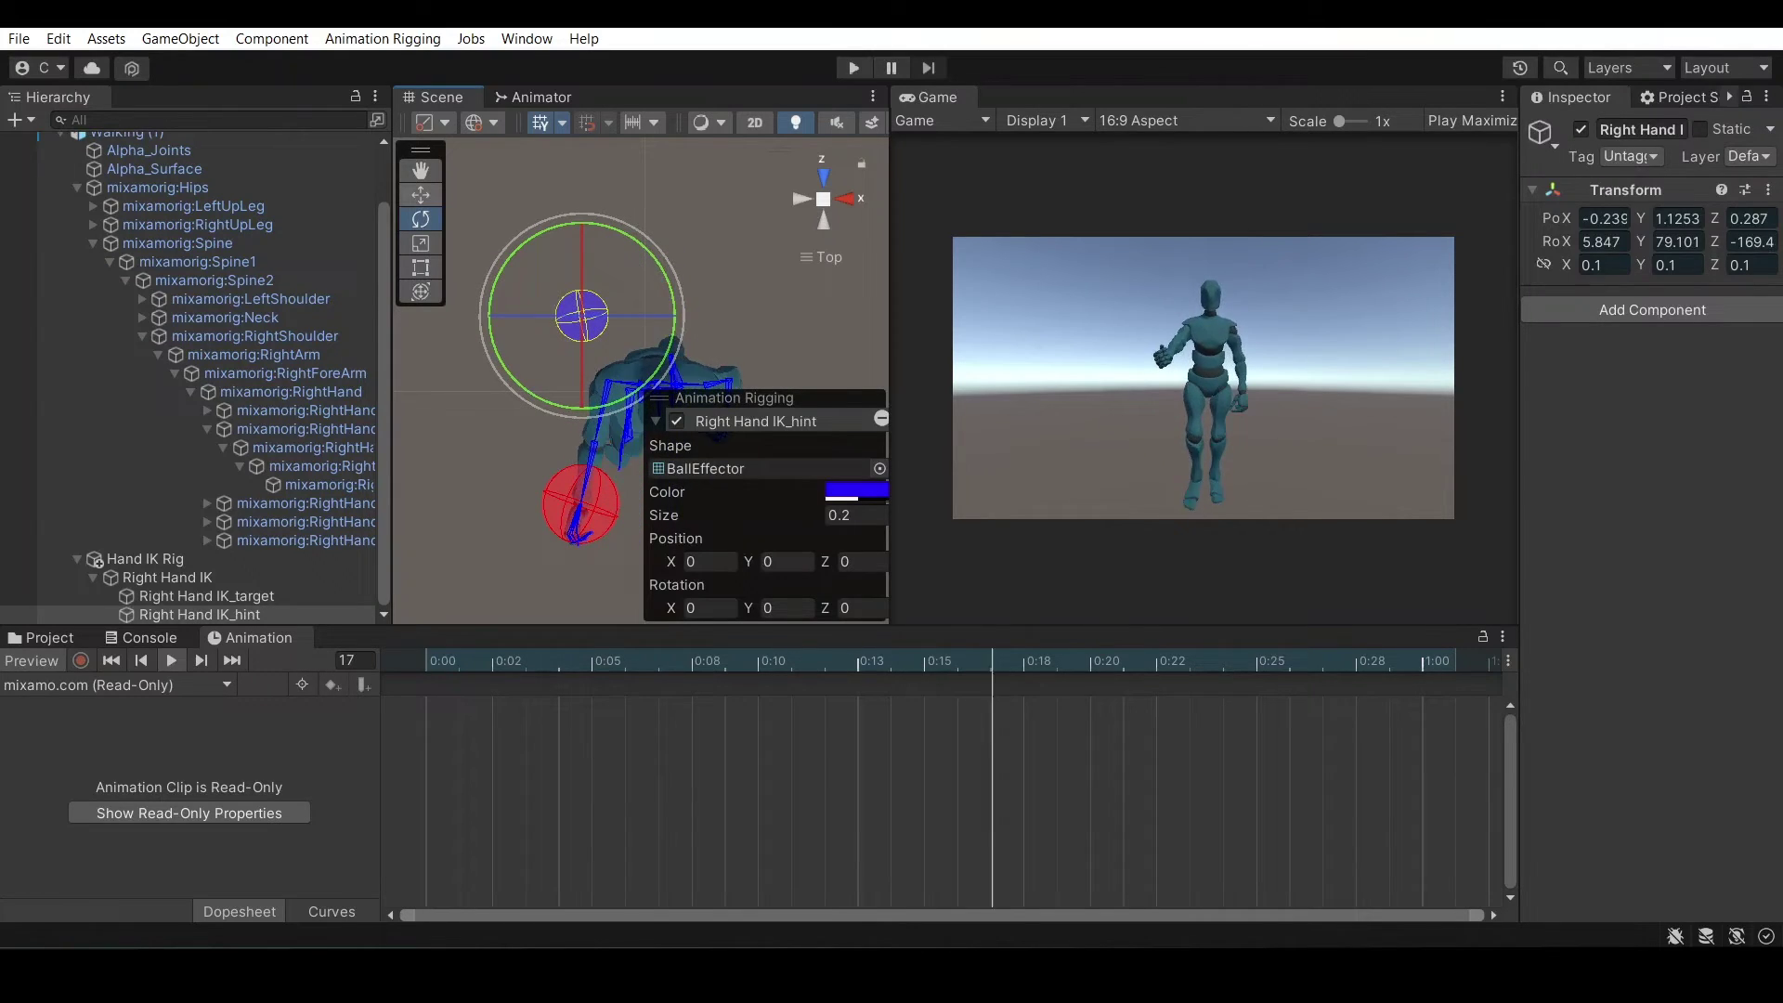
pyautogui.press('w')
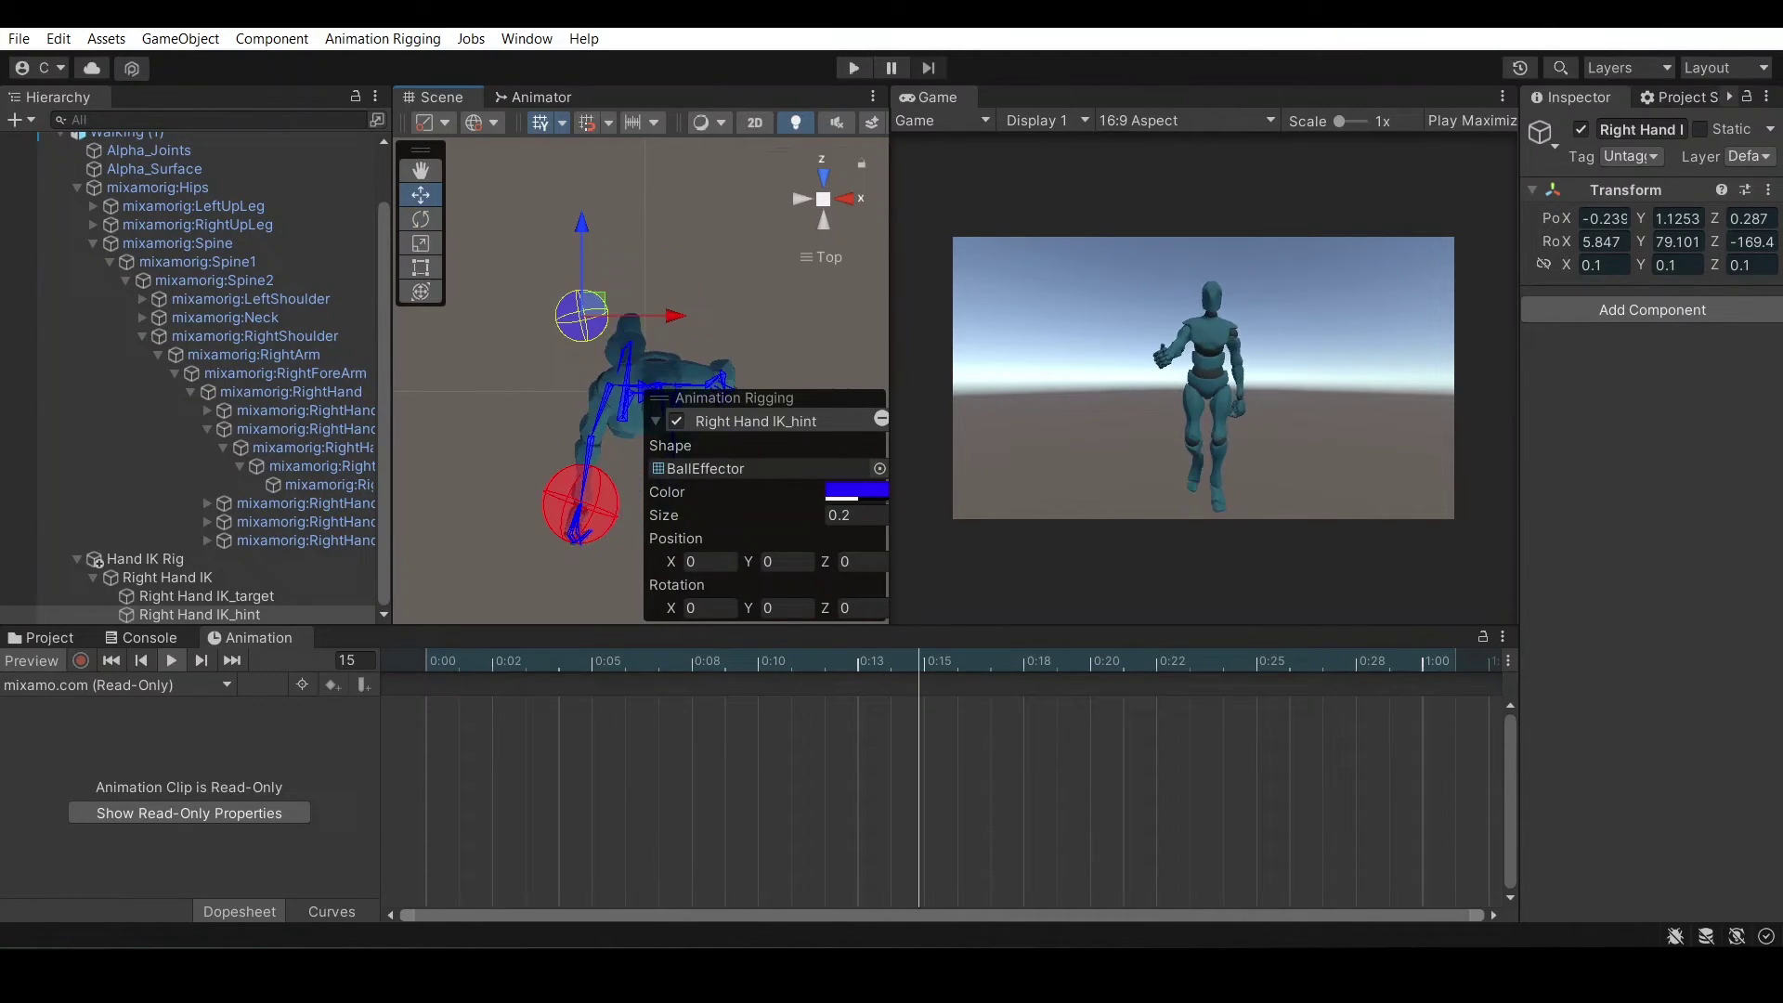
pyautogui.moveTo(595, 304); pyautogui.dragTo(520, 371)
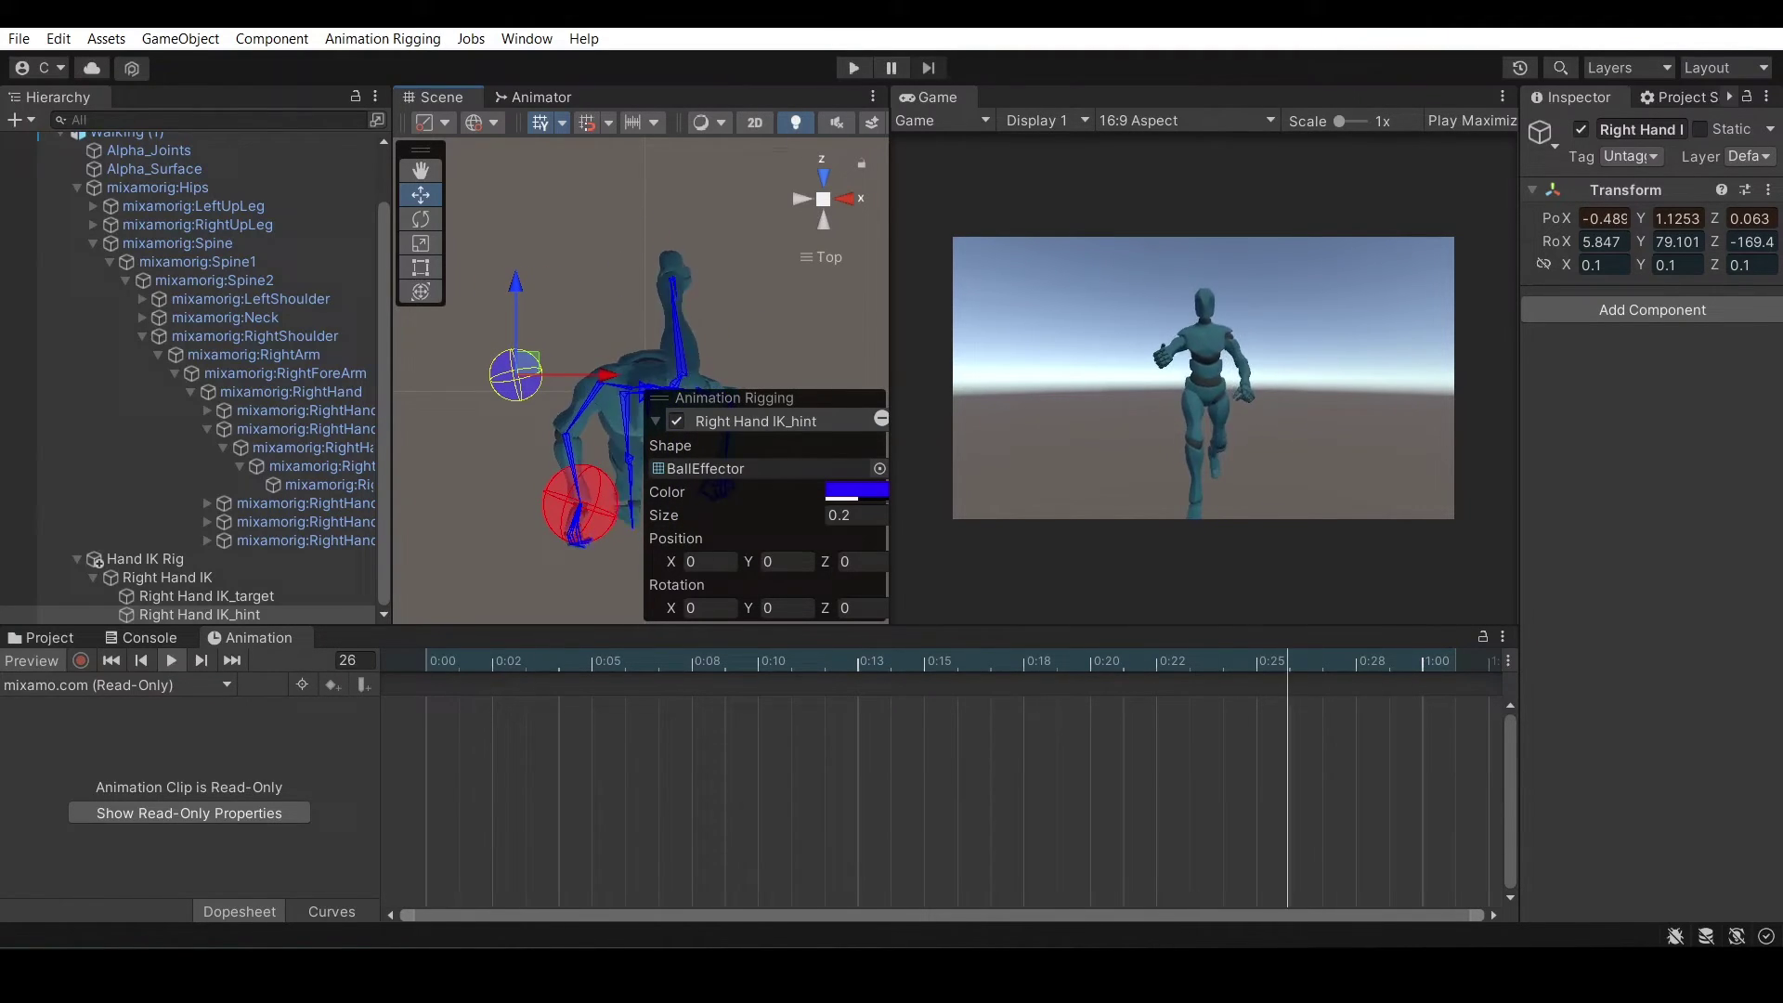
# Add a cylinder as a child of Right Hand IK_target and position it in the character's right hand, rotated 90, 90, 0
pyautogui.moveTo(520, 371); pyautogui.dragTo(474, 163, button='right')
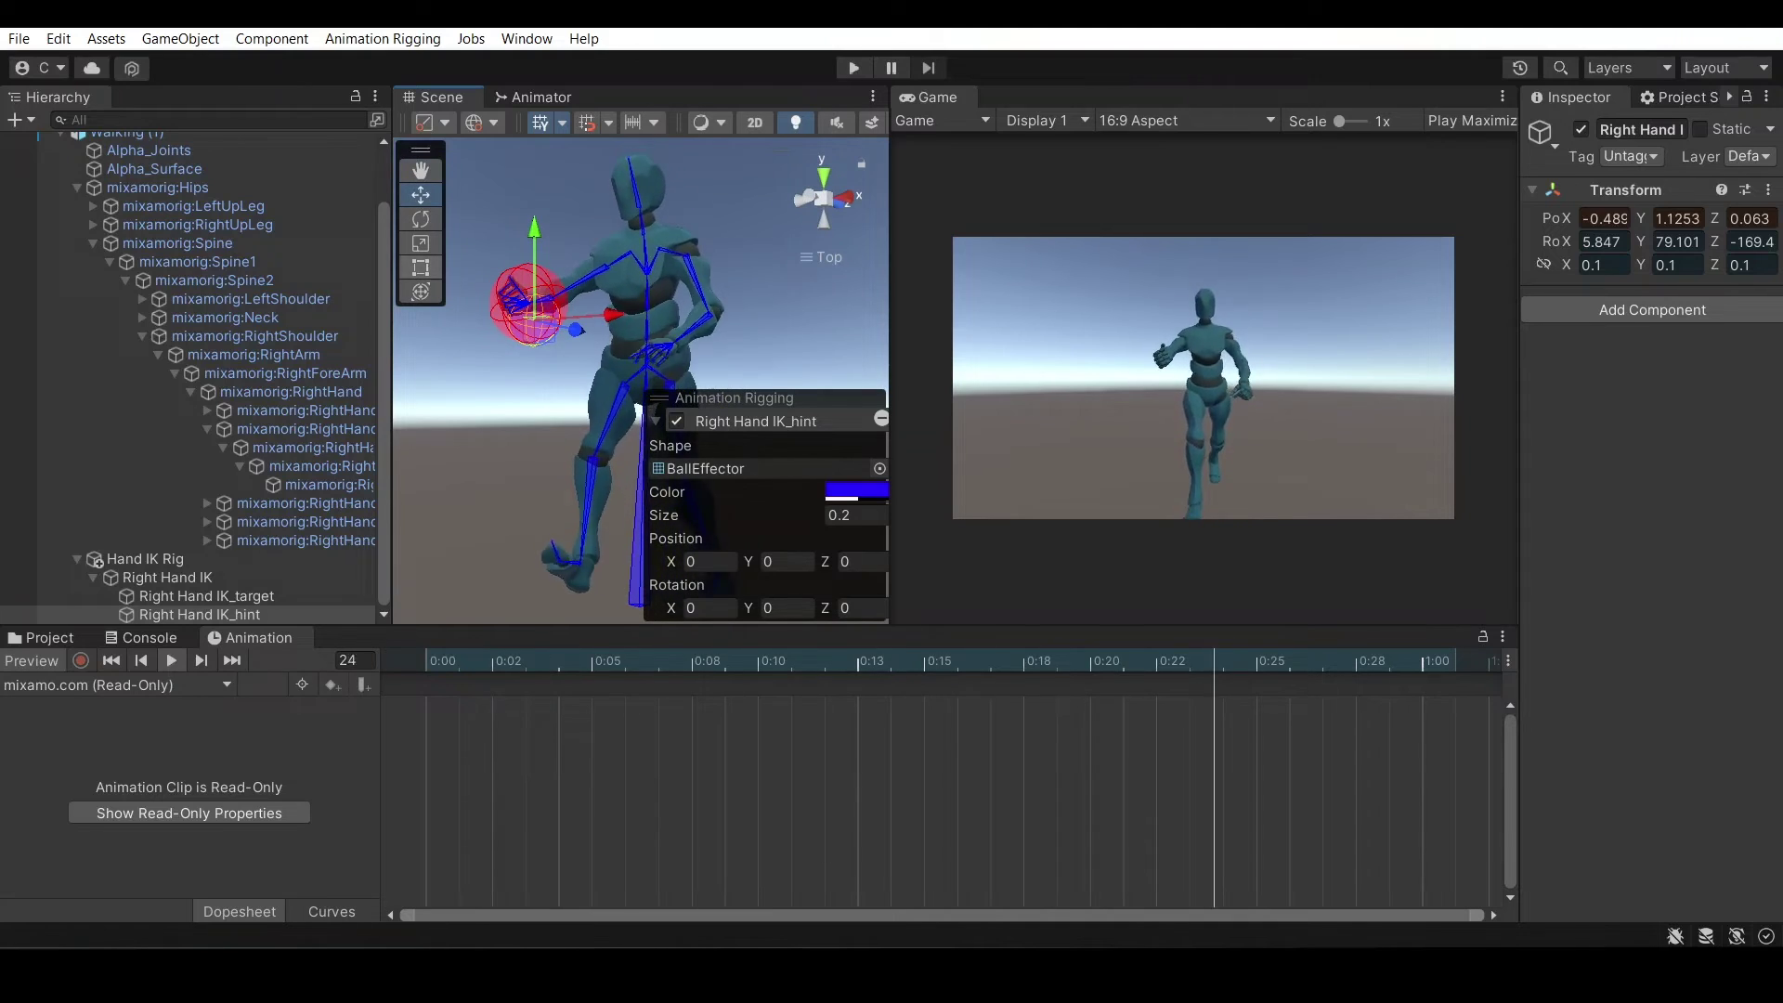
pyautogui.scroll(3, 595, 325)
pyautogui.scroll(2, 223, 430)
pyautogui.scroll(-2, 223, 429)
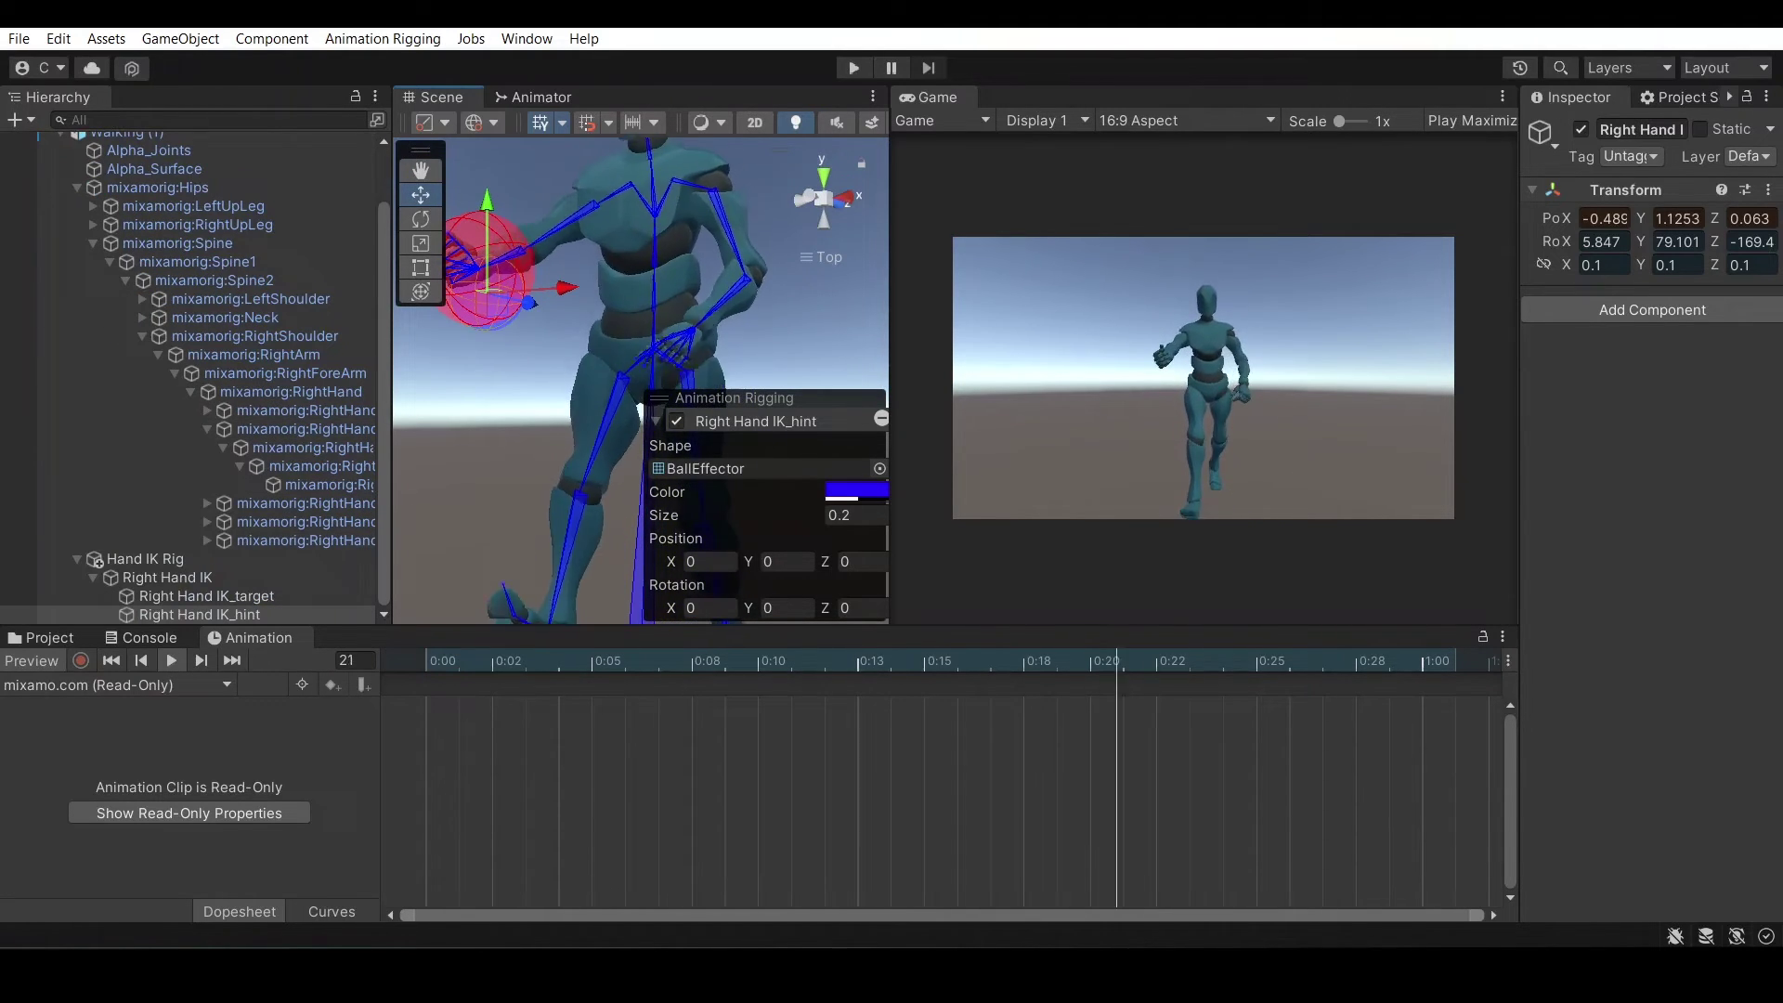
pyautogui.click(207, 597)
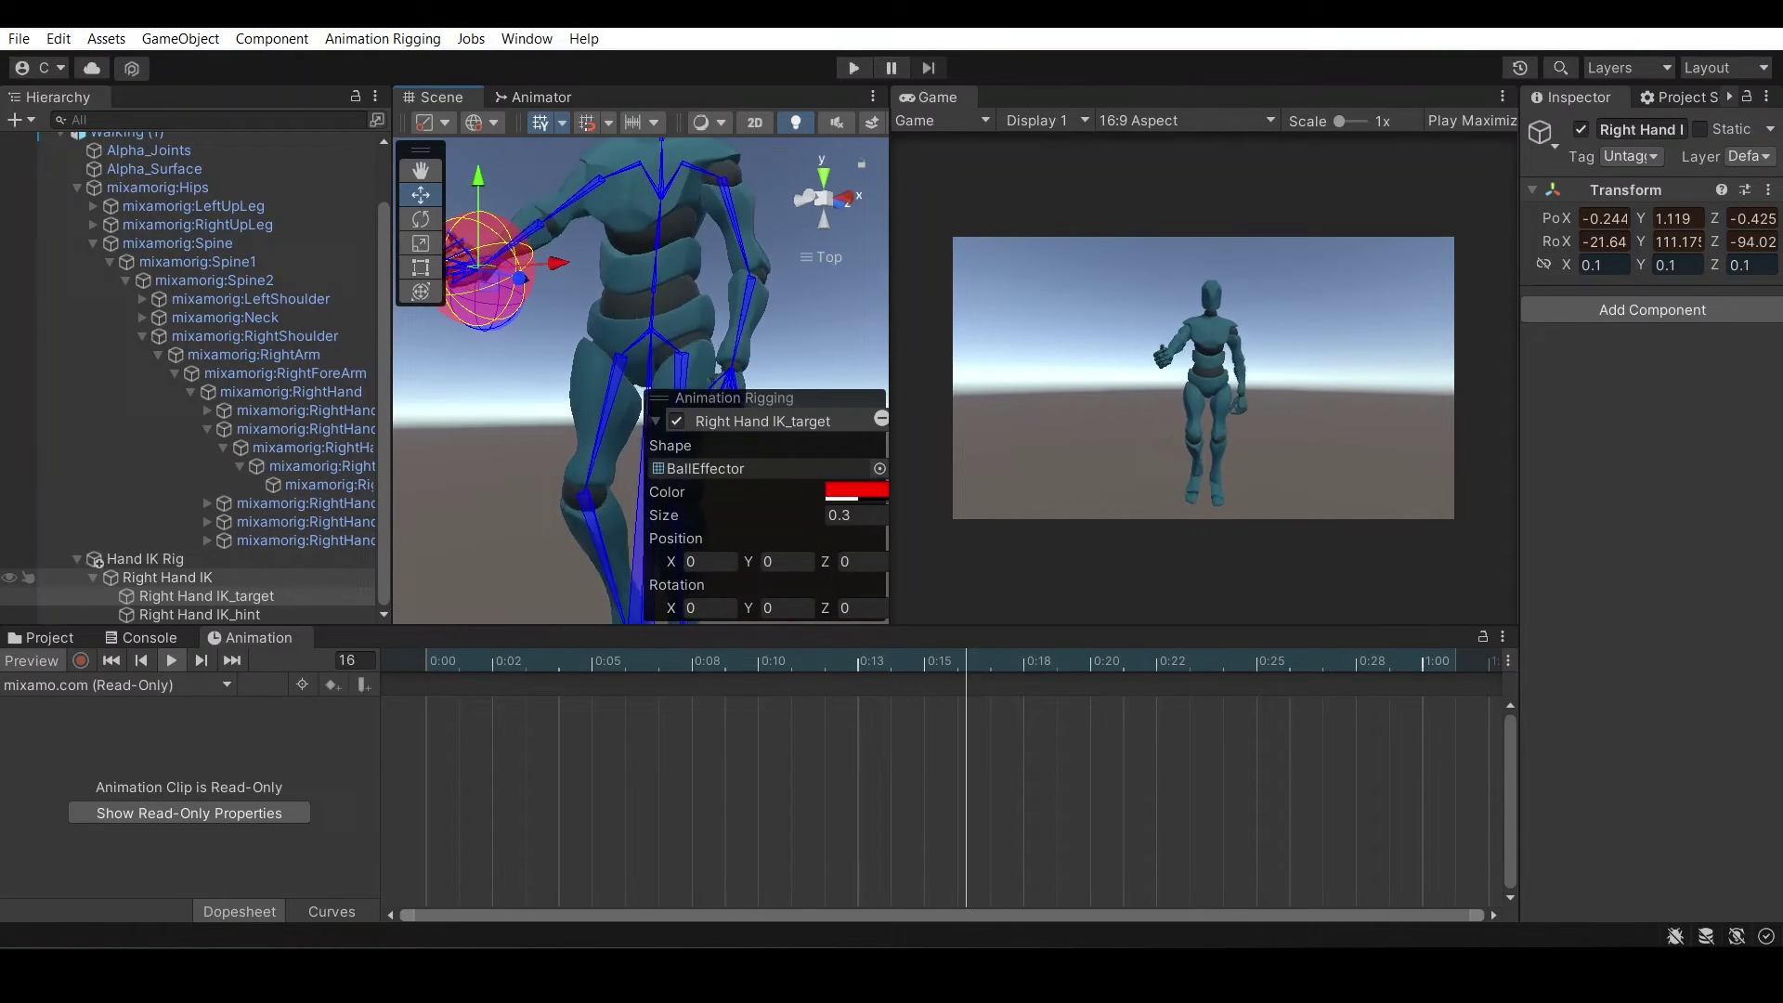
pyautogui.rightClick(173, 596)
pyautogui.moveTo(278, 536)
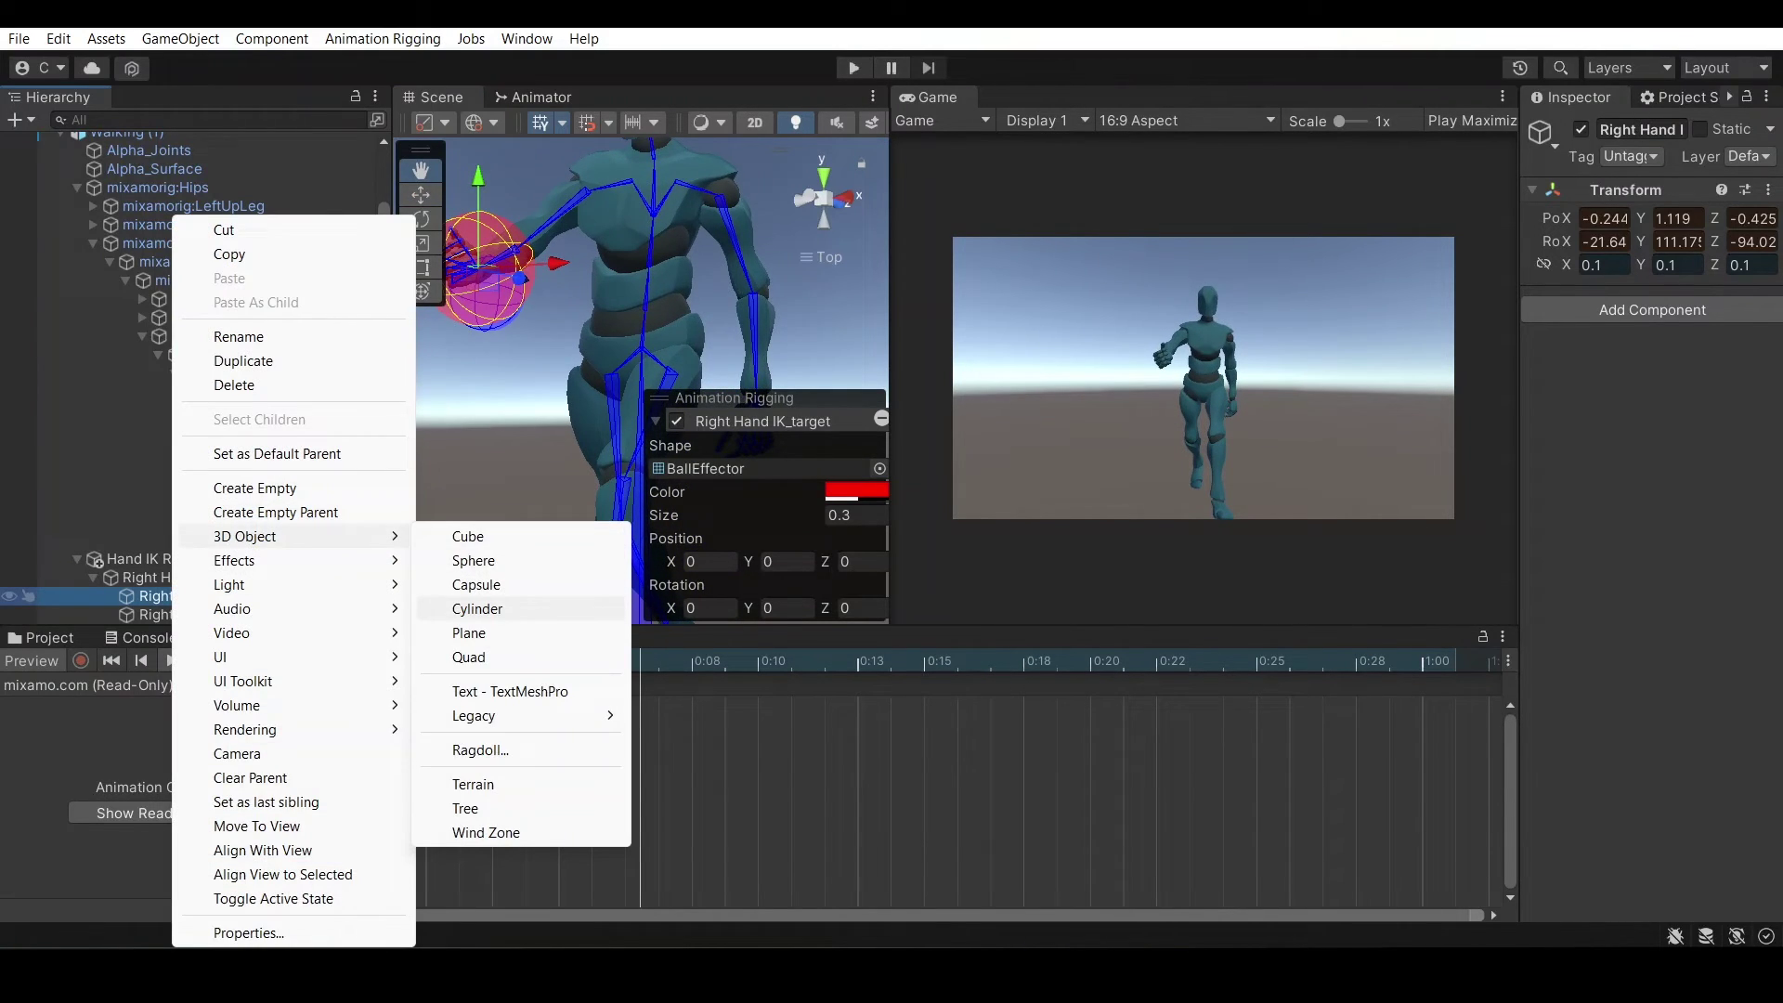
pyautogui.click(477, 608)
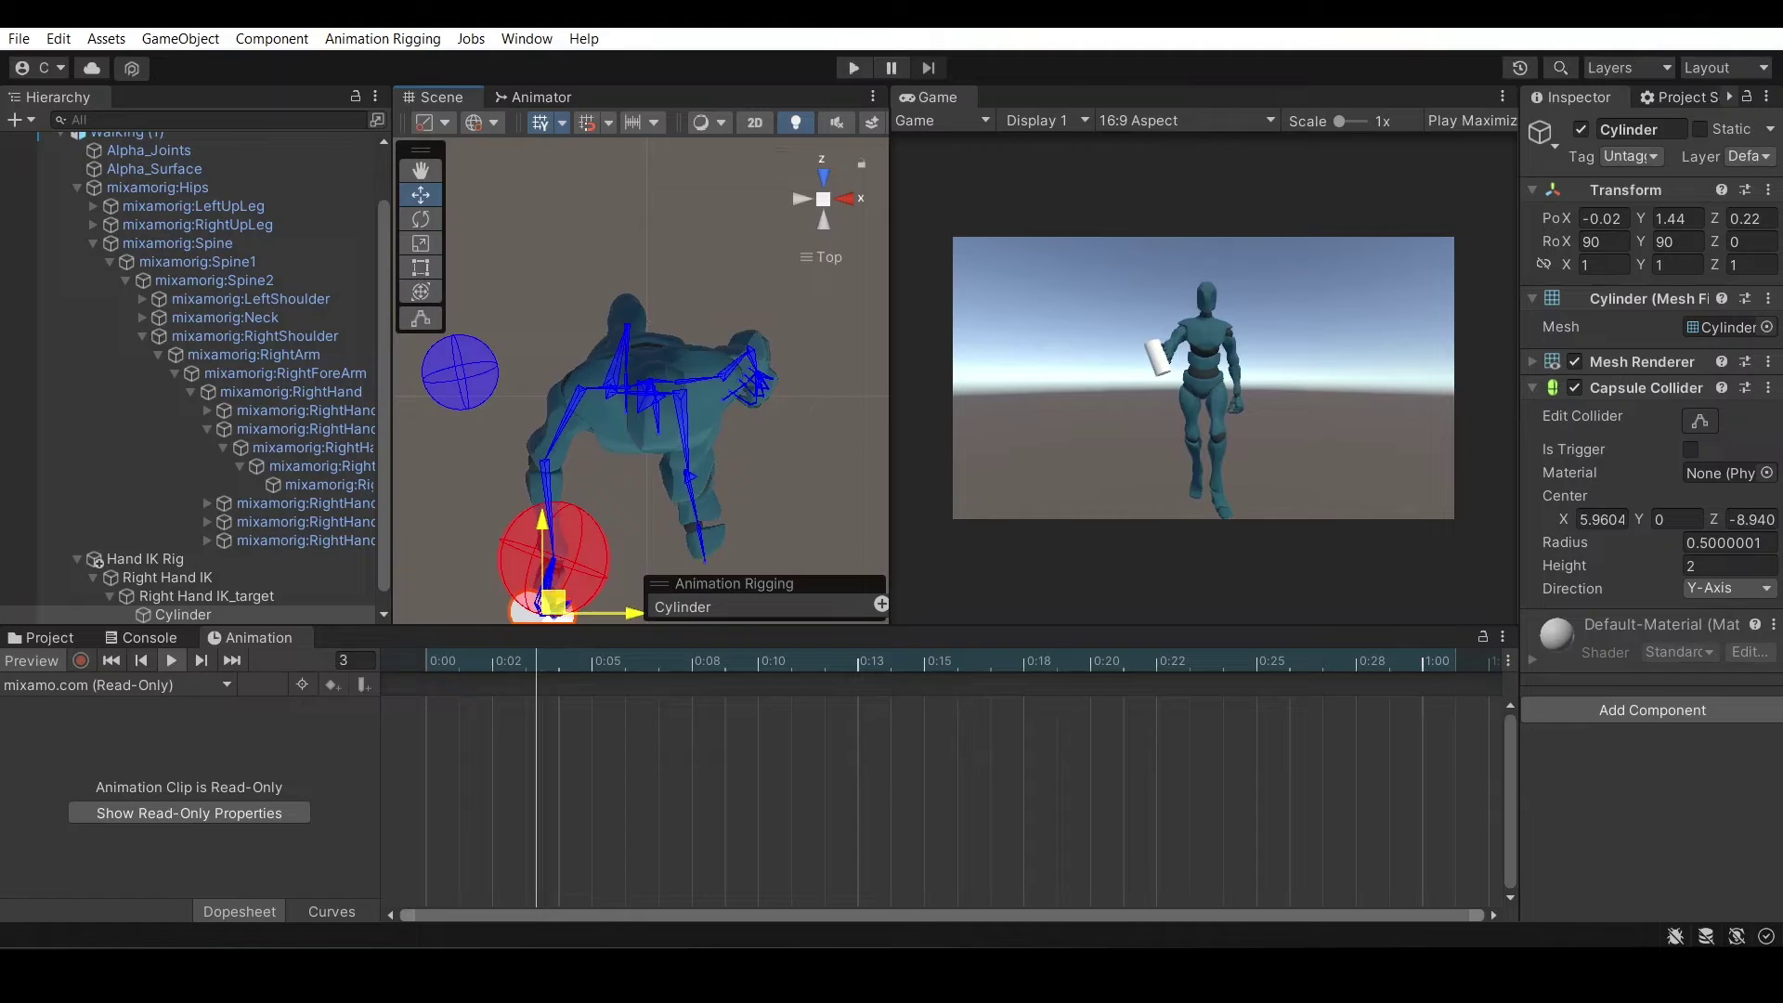
pyautogui.moveTo(553, 602); pyautogui.dragTo(687, 226)
# Select Right Hand IK_target and turn off the walking animation preview
pyautogui.click(536, 548)
pyautogui.click(32, 662)
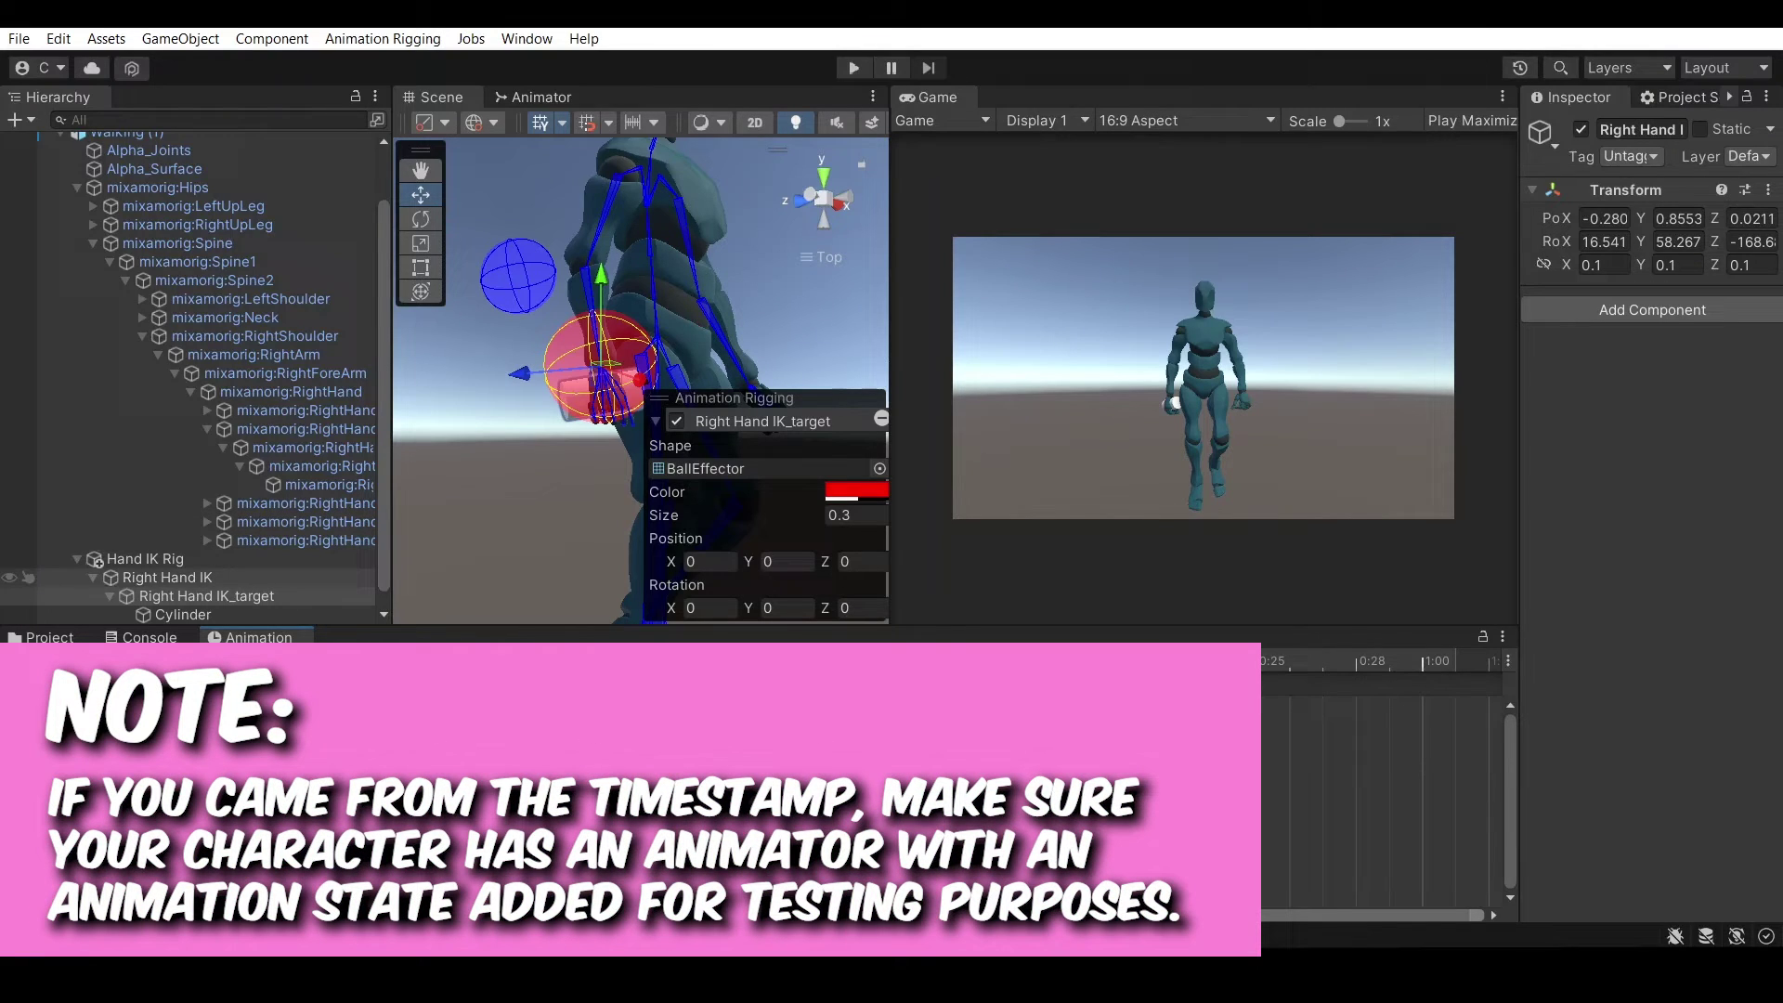
# Duplicate the Right Hand IK object, including its target and hint, within Hand IK Rig
pyautogui.scroll(-1, 186, 585)
pyautogui.click(109, 578)
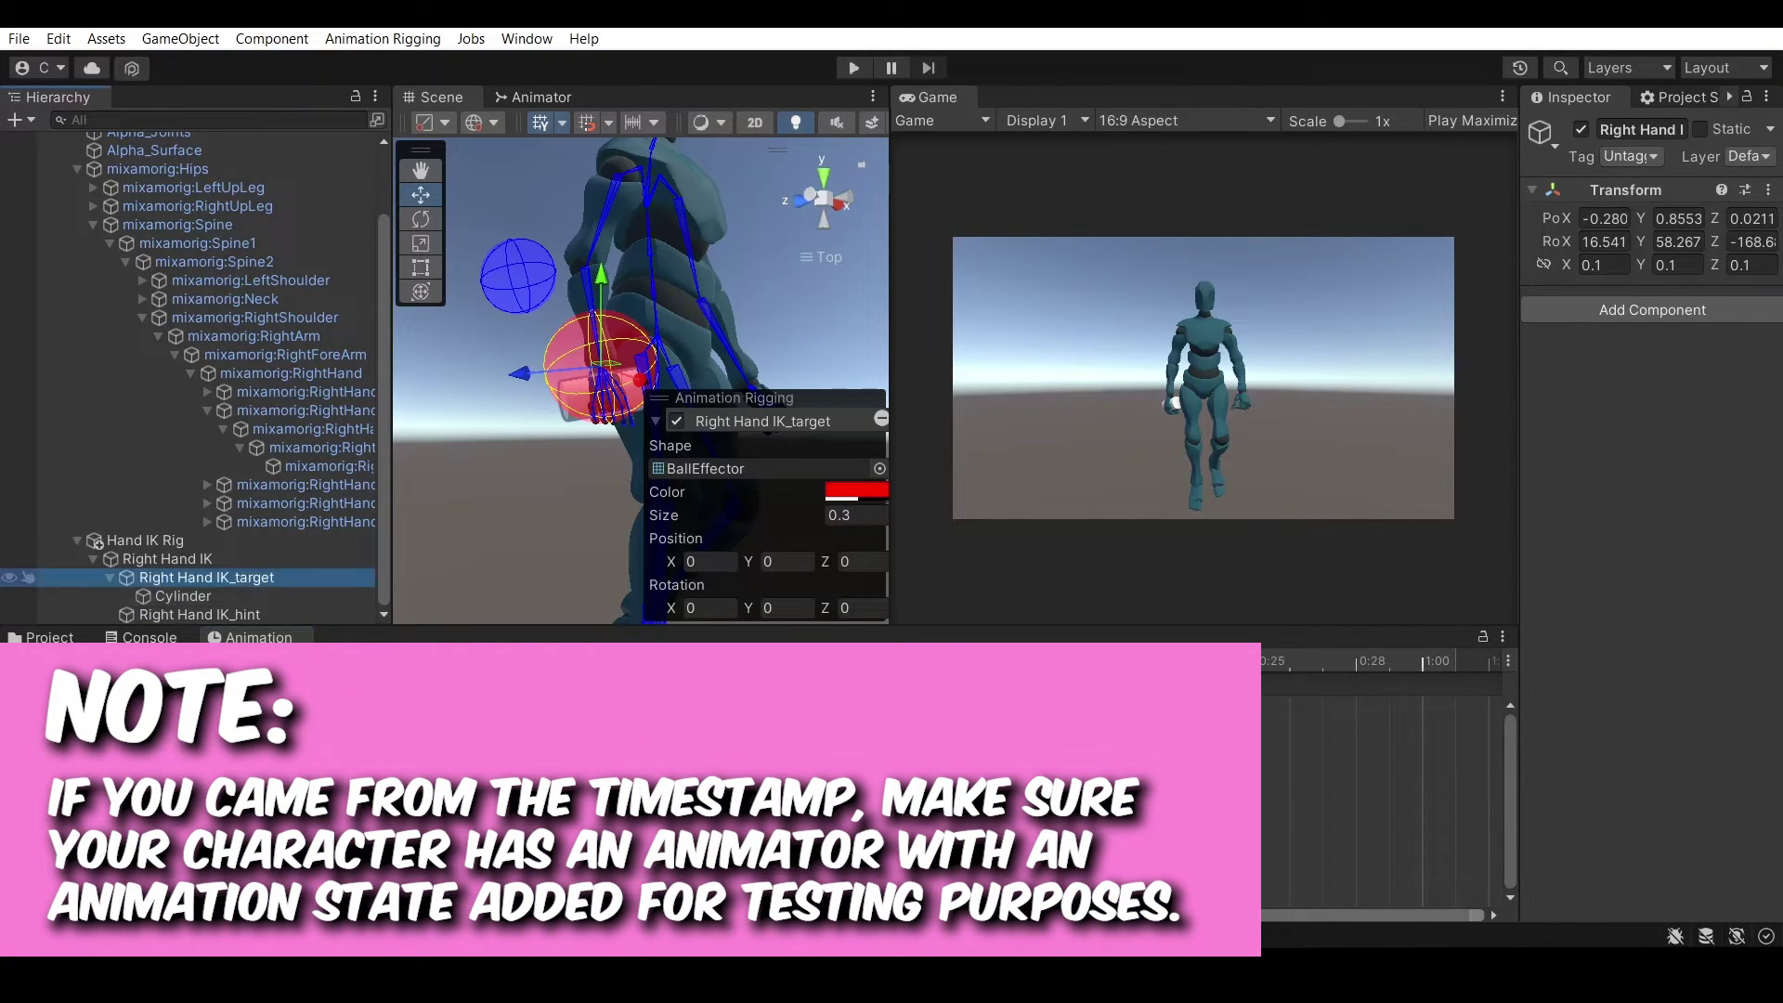
pyautogui.click(167, 577)
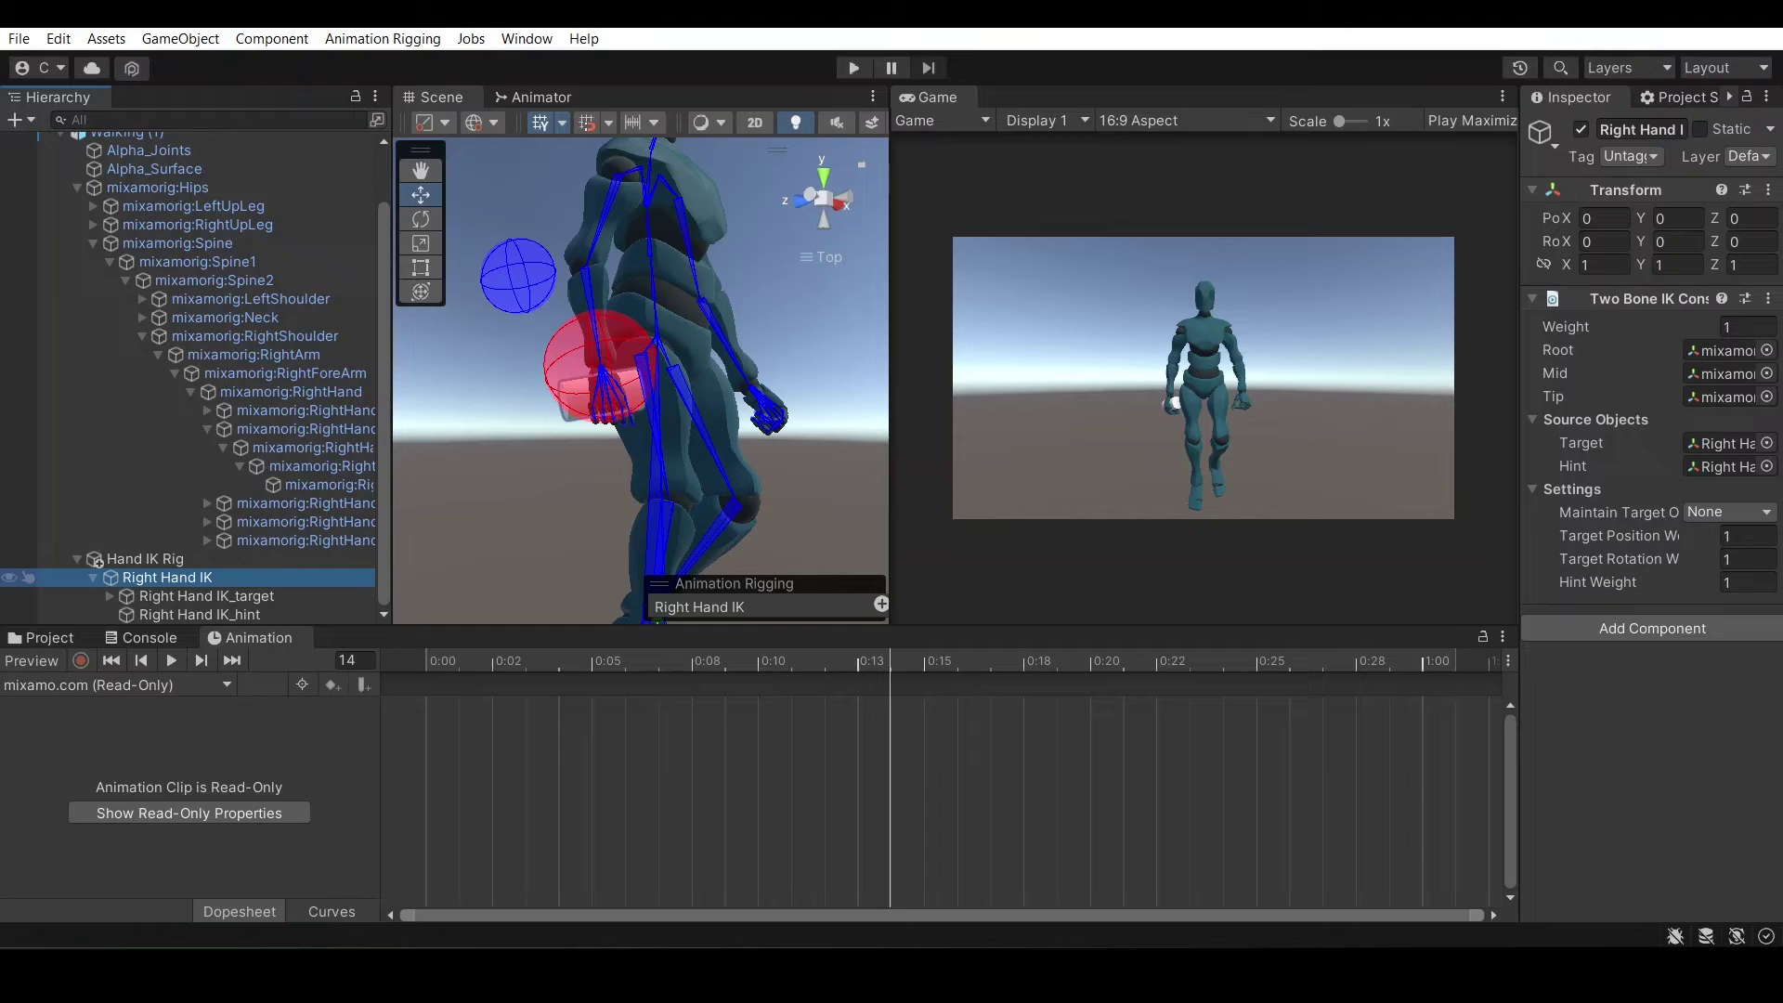
pyautogui.click(93, 578)
pyautogui.click(167, 615)
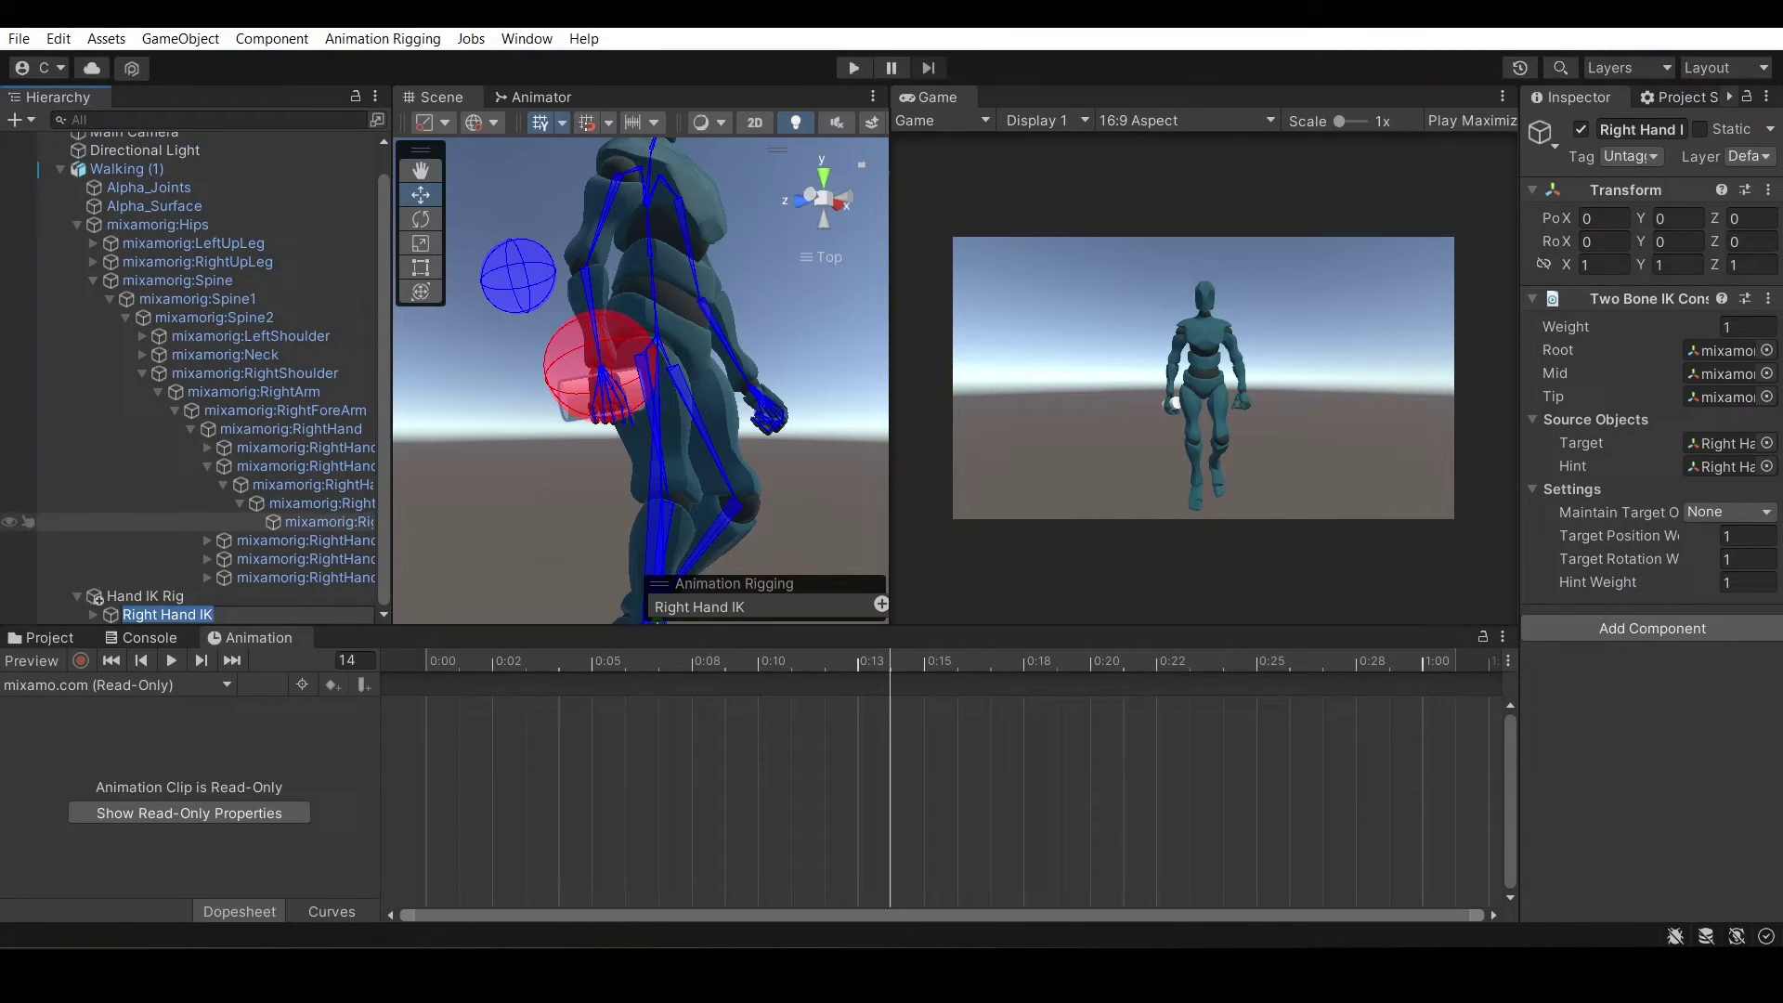
pyautogui.press('Return')
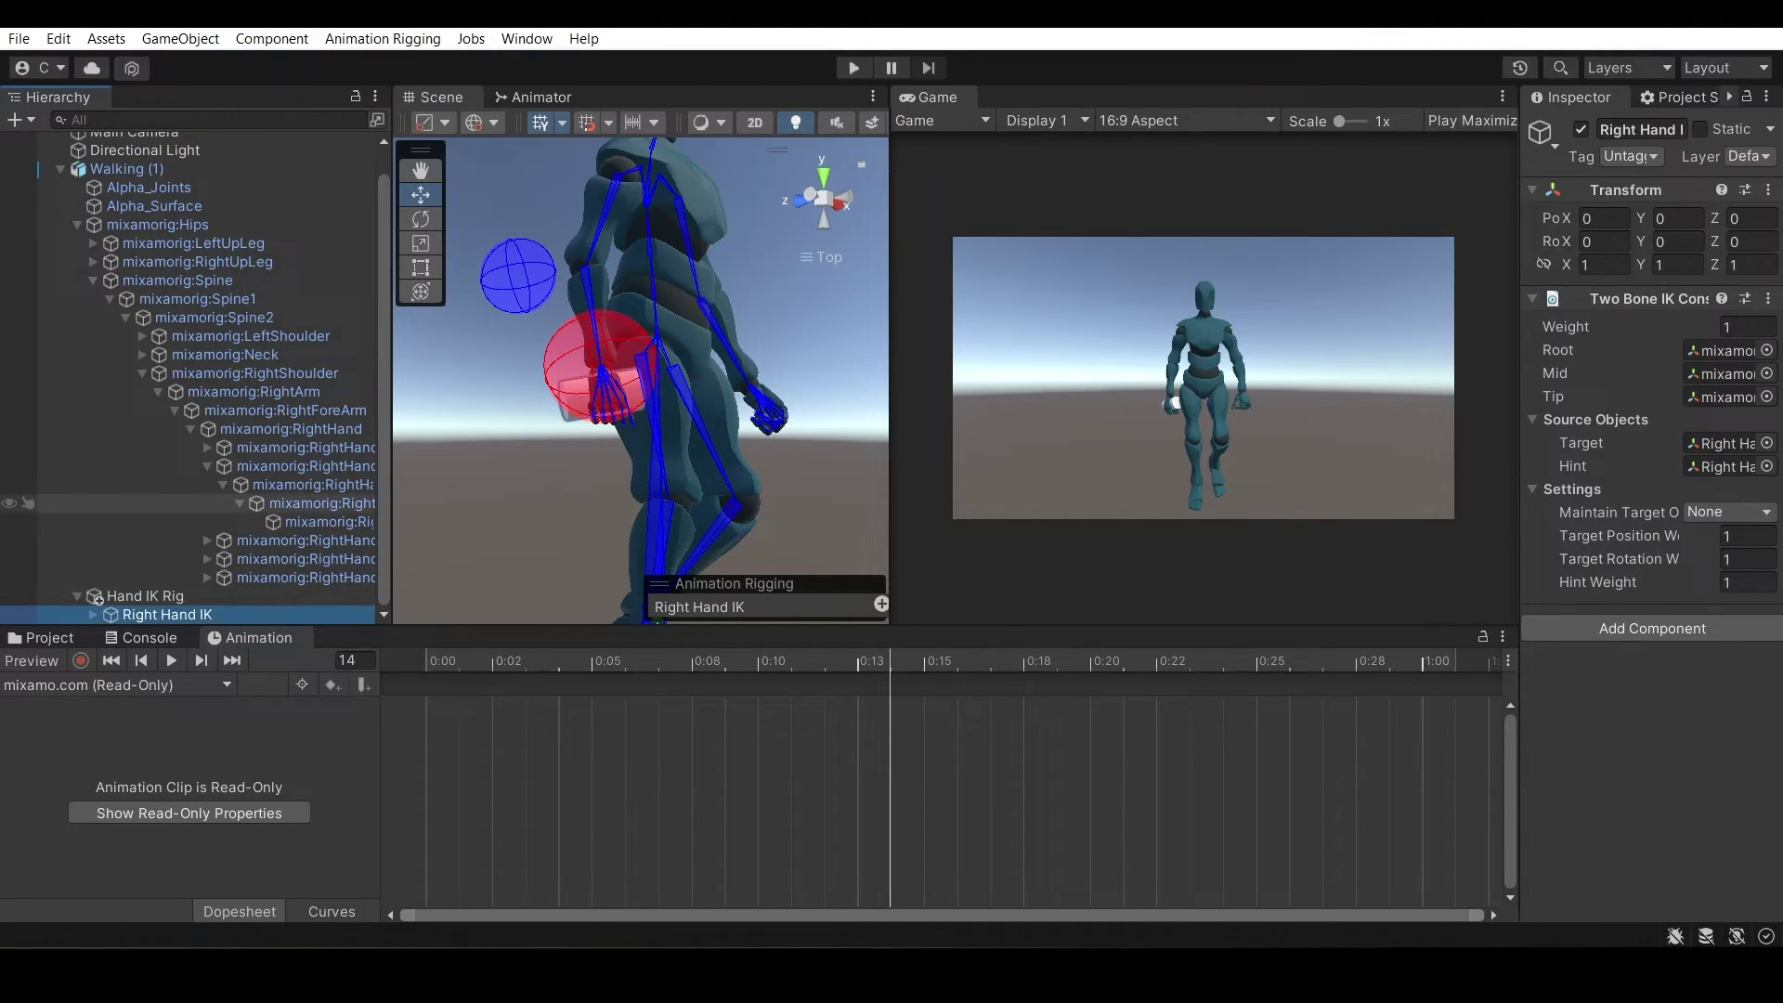
pyautogui.hotkey('ctrl', 'd')
pyautogui.click(1641, 130)
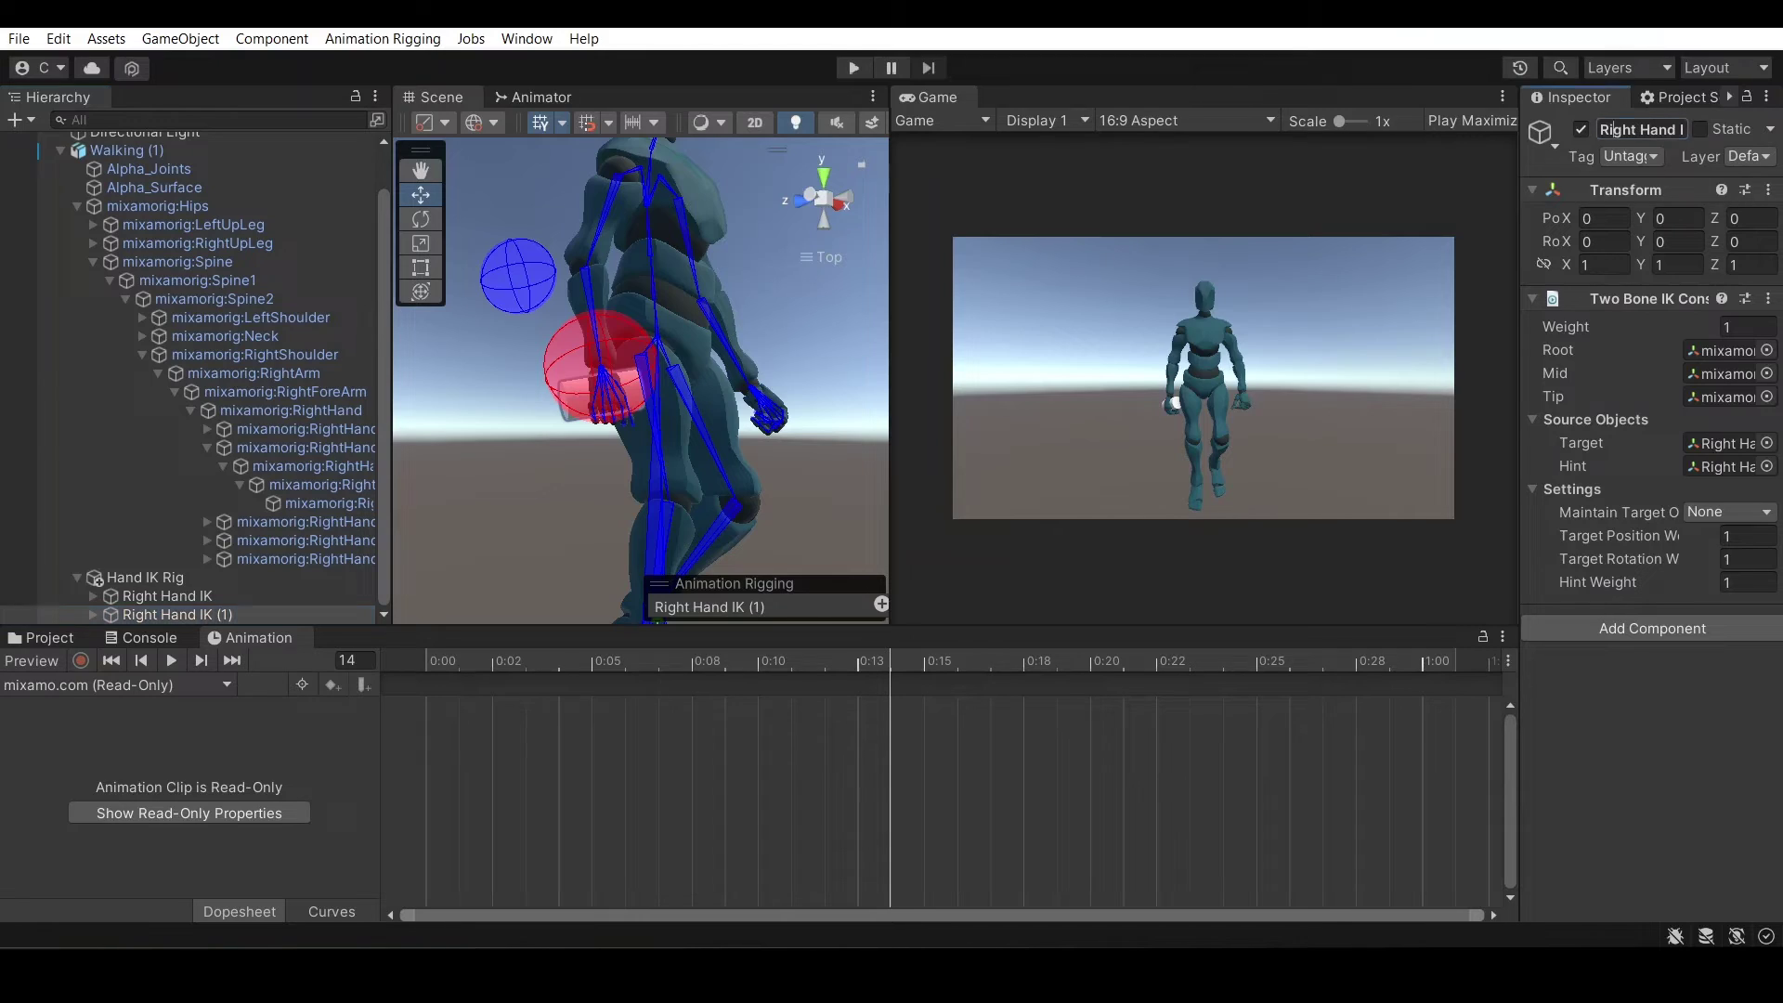
# Set the Two Bone IK Constraint weight of the original Right Hand IK to 0
pyautogui.click(146, 578)
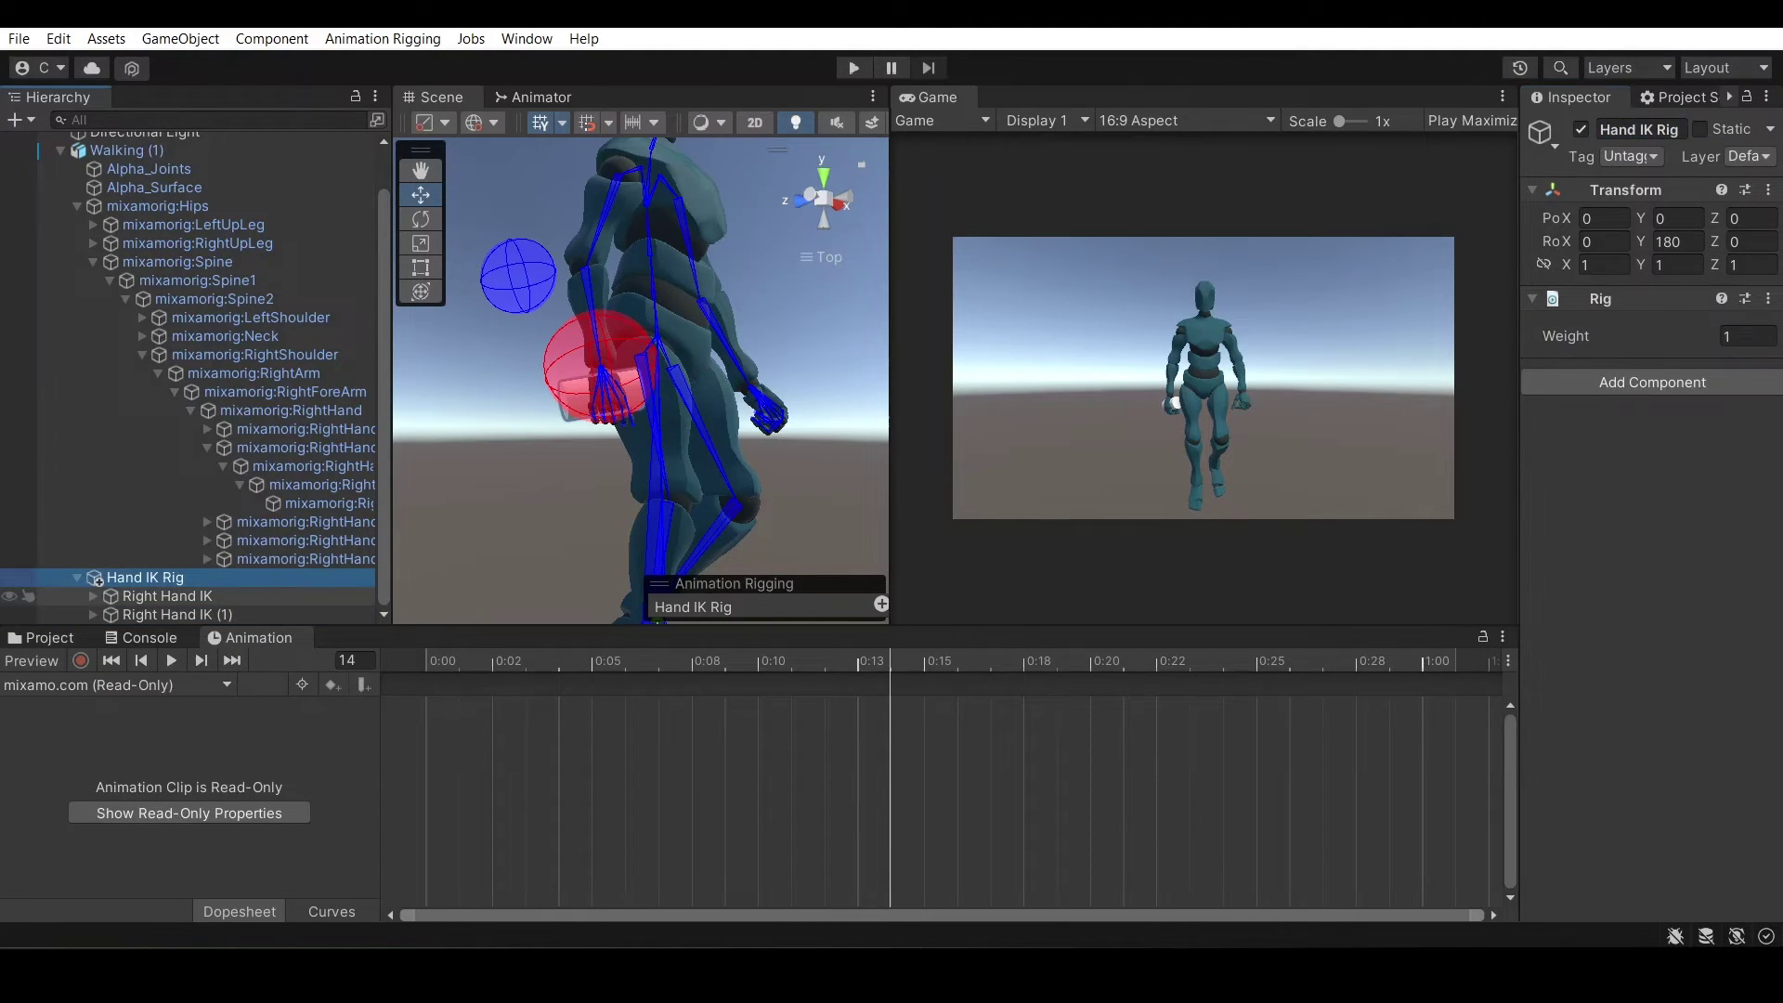
pyautogui.click(167, 596)
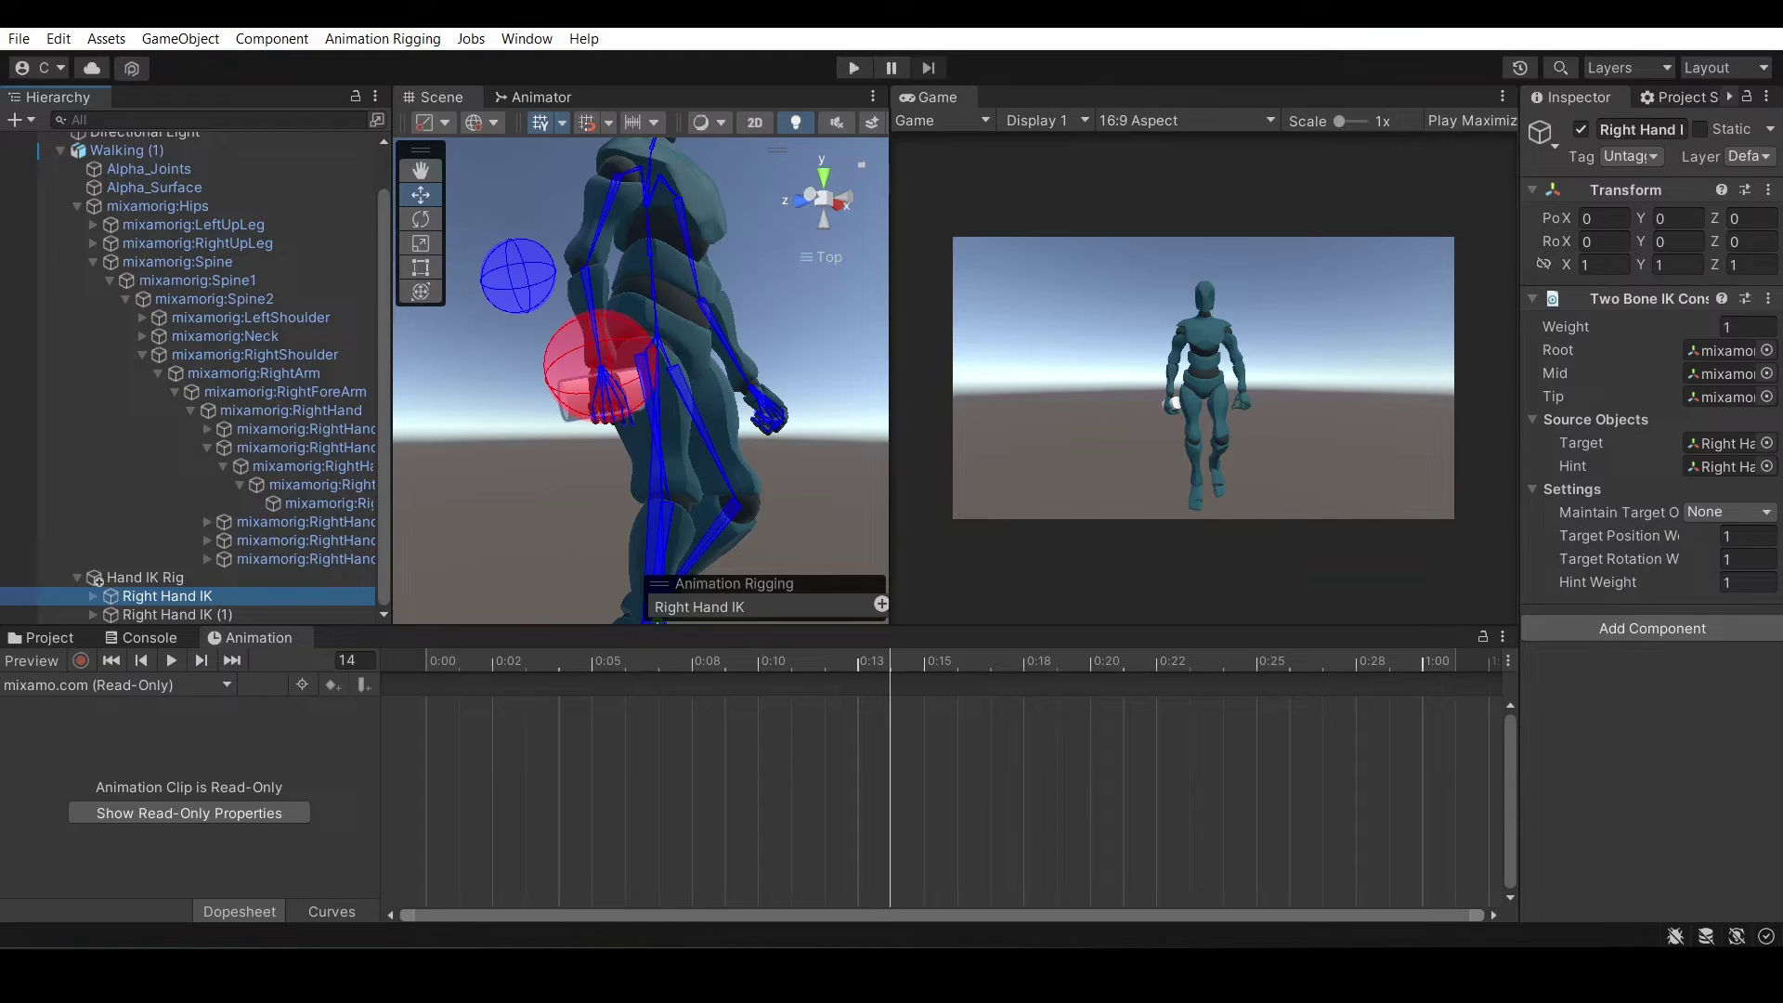
pyautogui.moveTo(1519, 341); pyautogui.dragTo(1301, 342)
pyautogui.moveTo(1709, 327); pyautogui.dragTo(1499, 327)
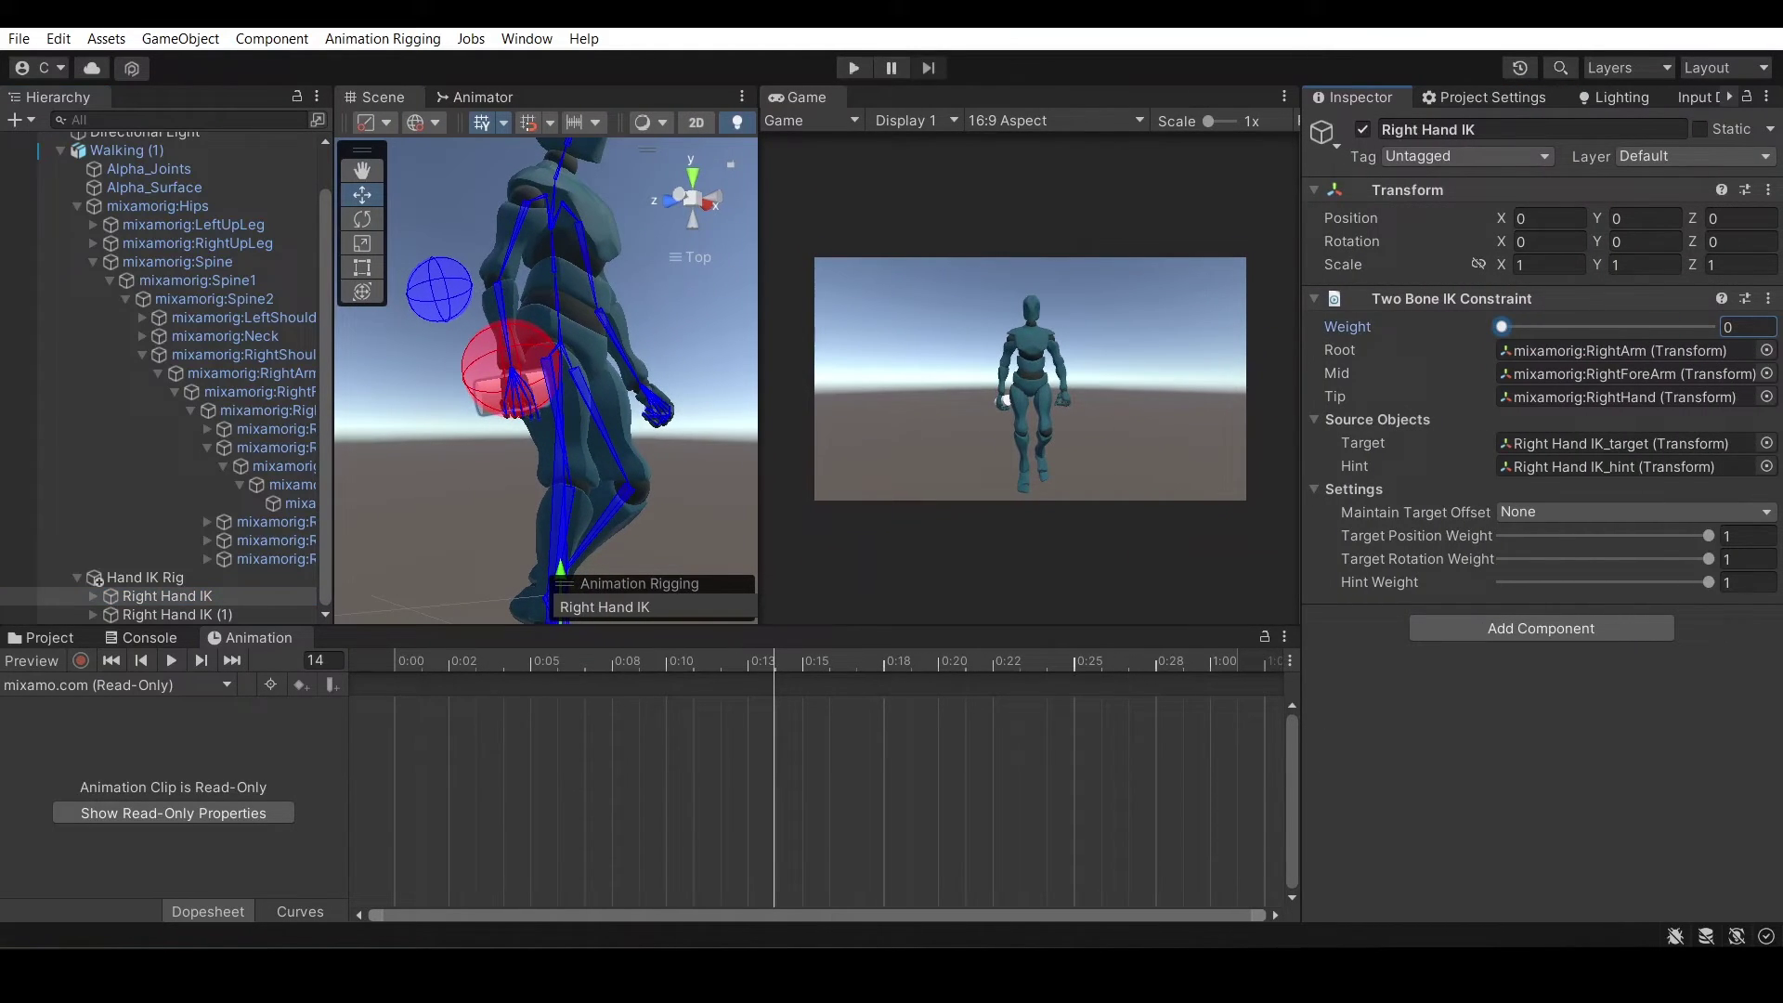
# Rename the duplicated IK object to Right Hand IK by removing its number suffix
pyautogui.click(177, 615)
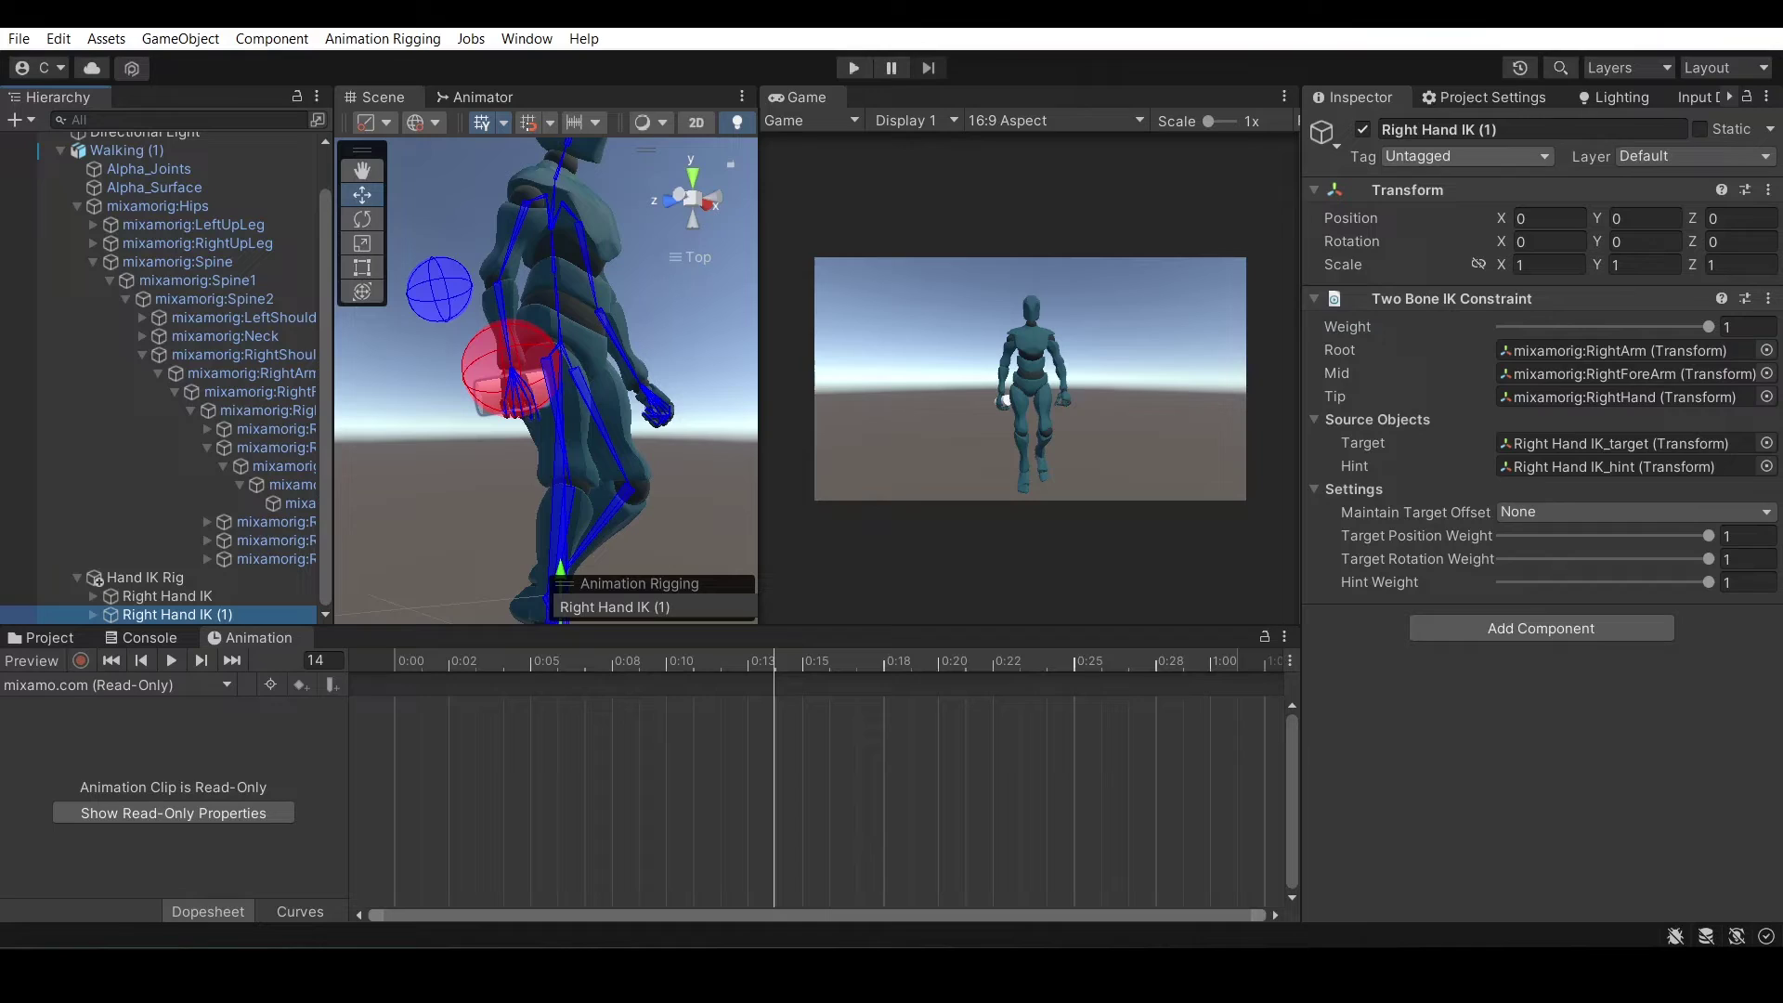
pyautogui.moveTo(1501, 130); pyautogui.dragTo(1479, 130)
pyautogui.press('BackSpace')
pyautogui.press('Return')
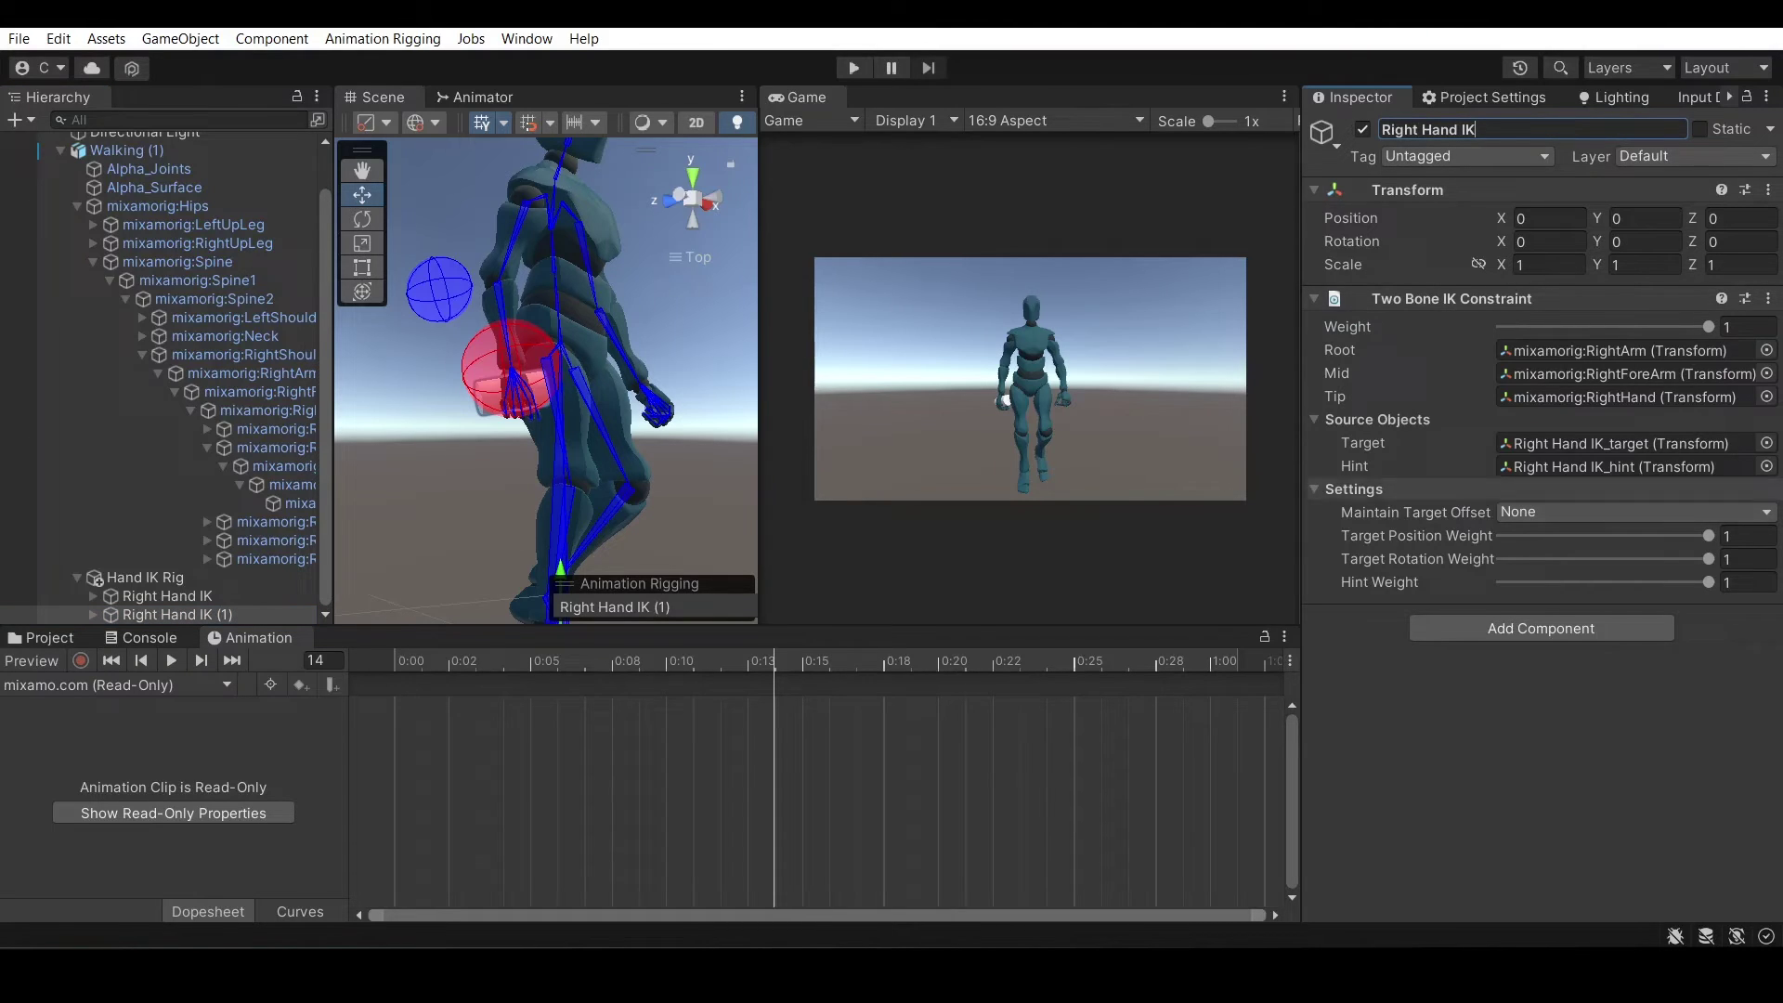
# Replace the Two Bone IK Constraint on the duplicated Right Hand IK with a Chain IK Constraint
pyautogui.click(1767, 299)
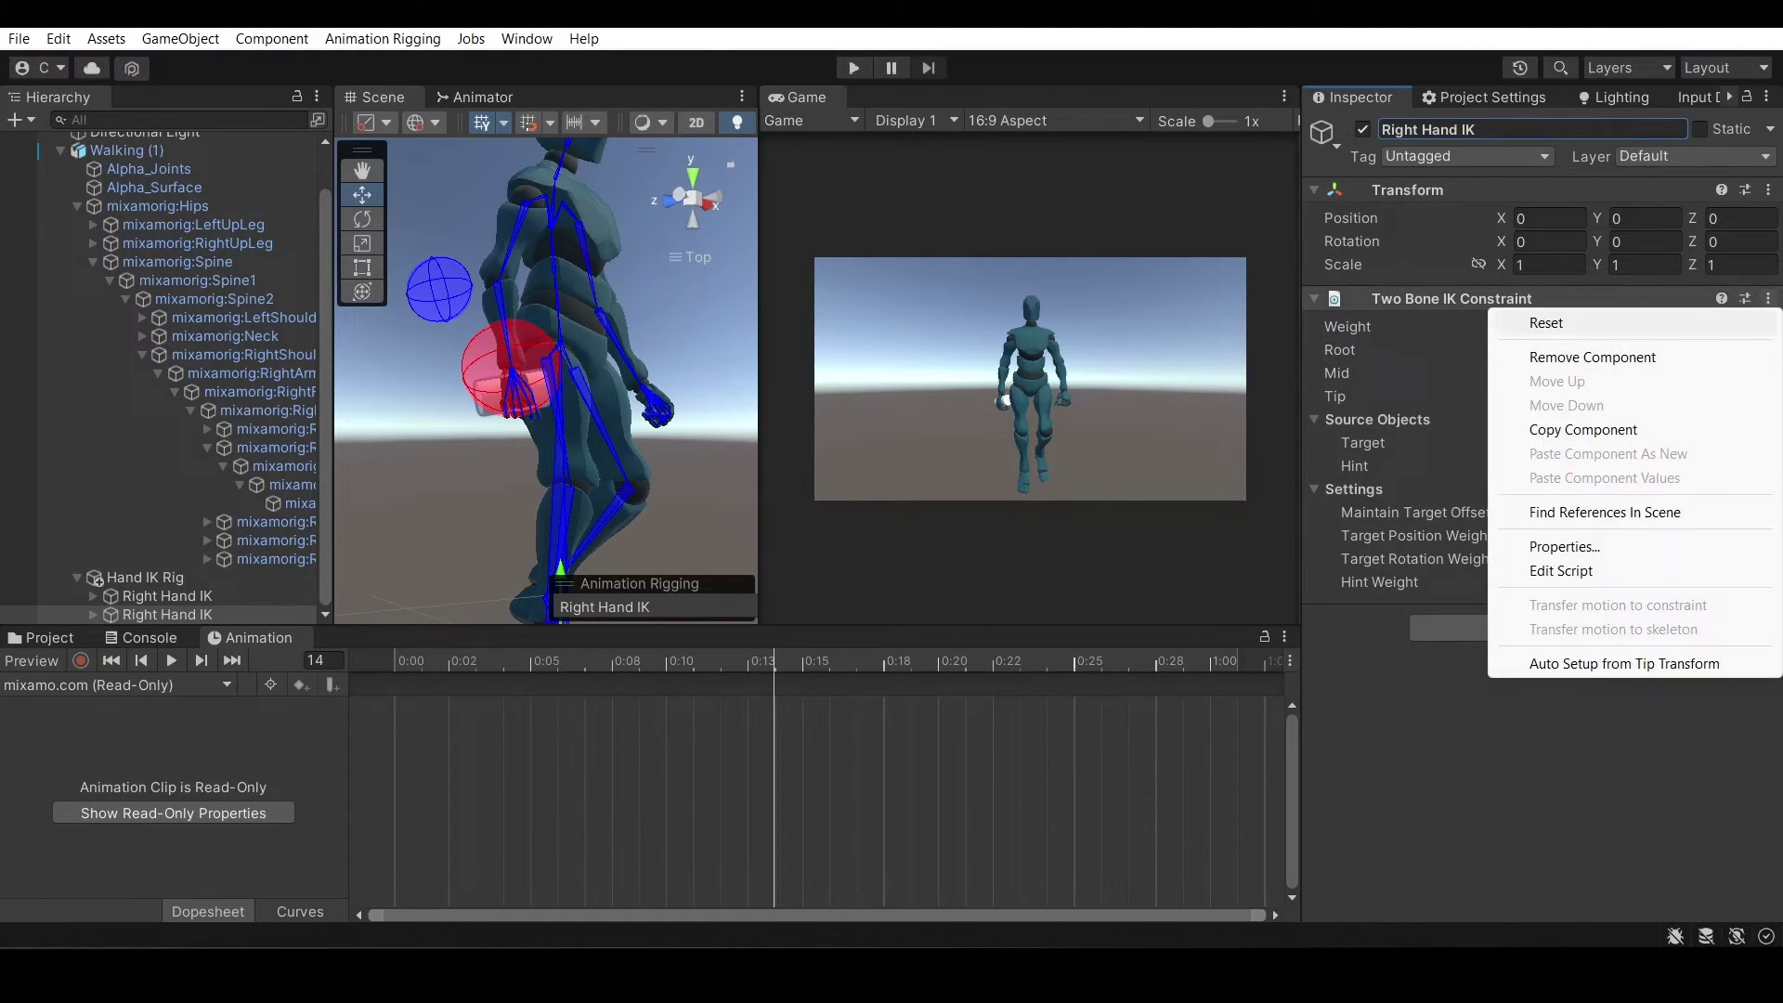
pyautogui.click(1597, 354)
pyautogui.click(1542, 311)
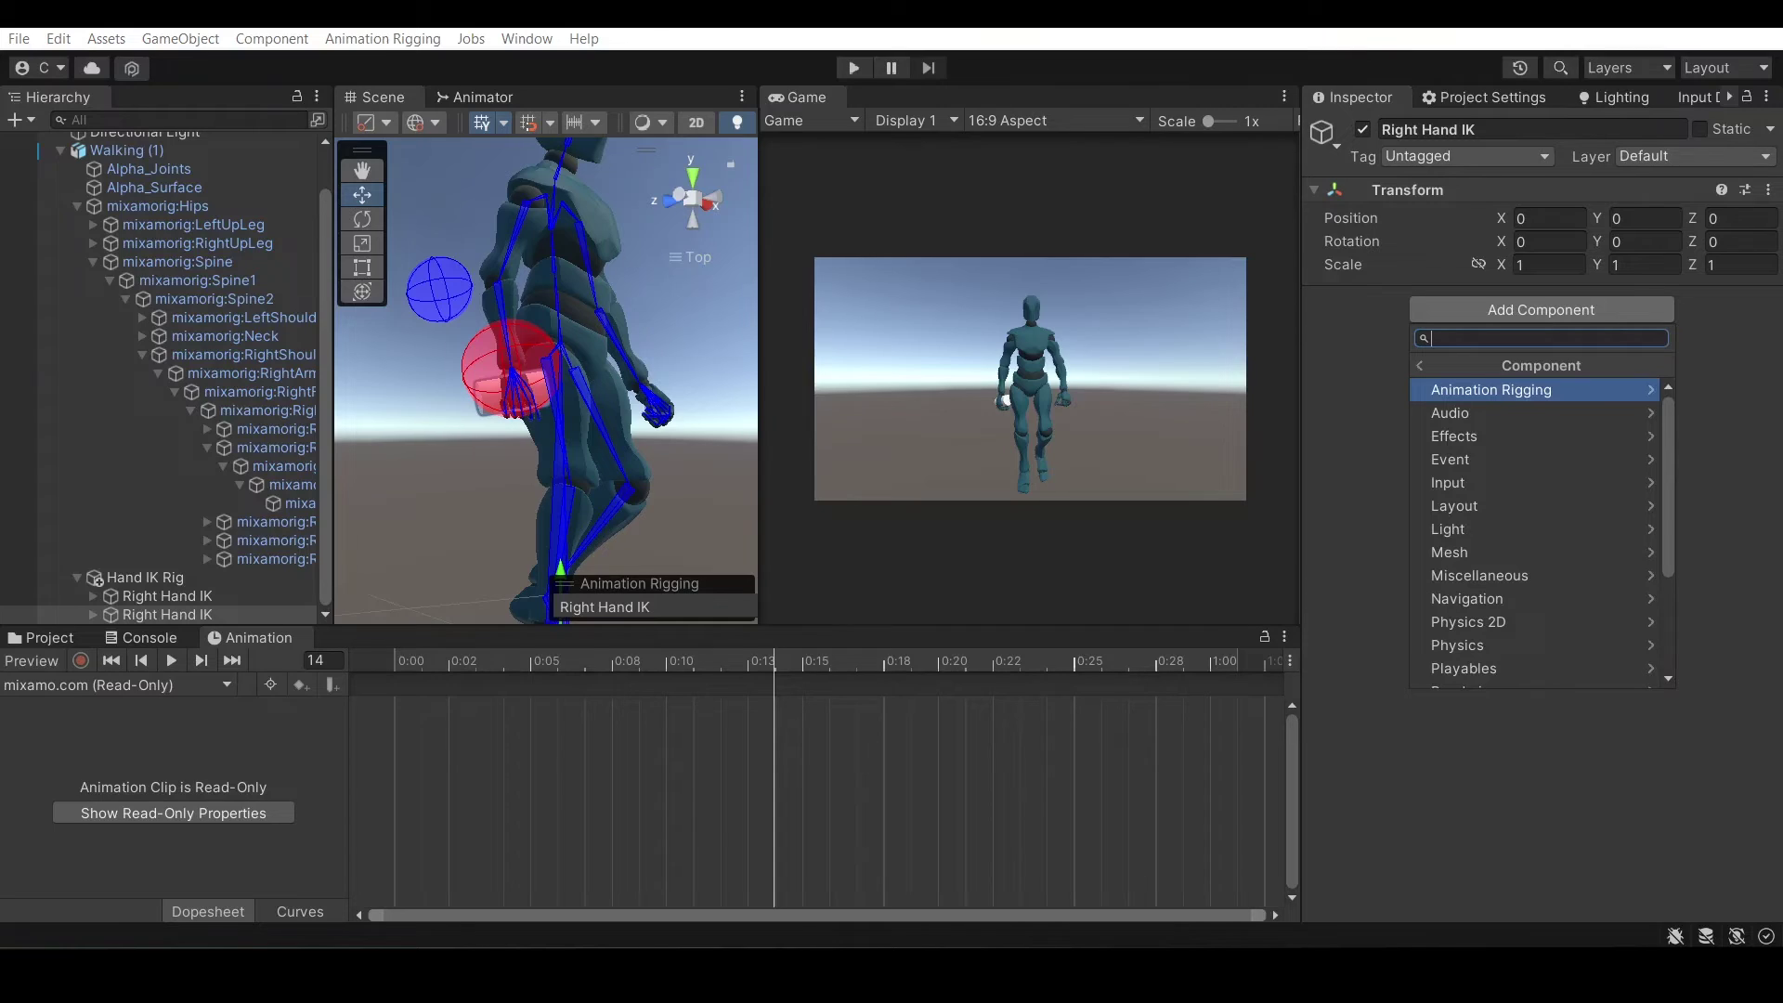
pyautogui.write('chain')
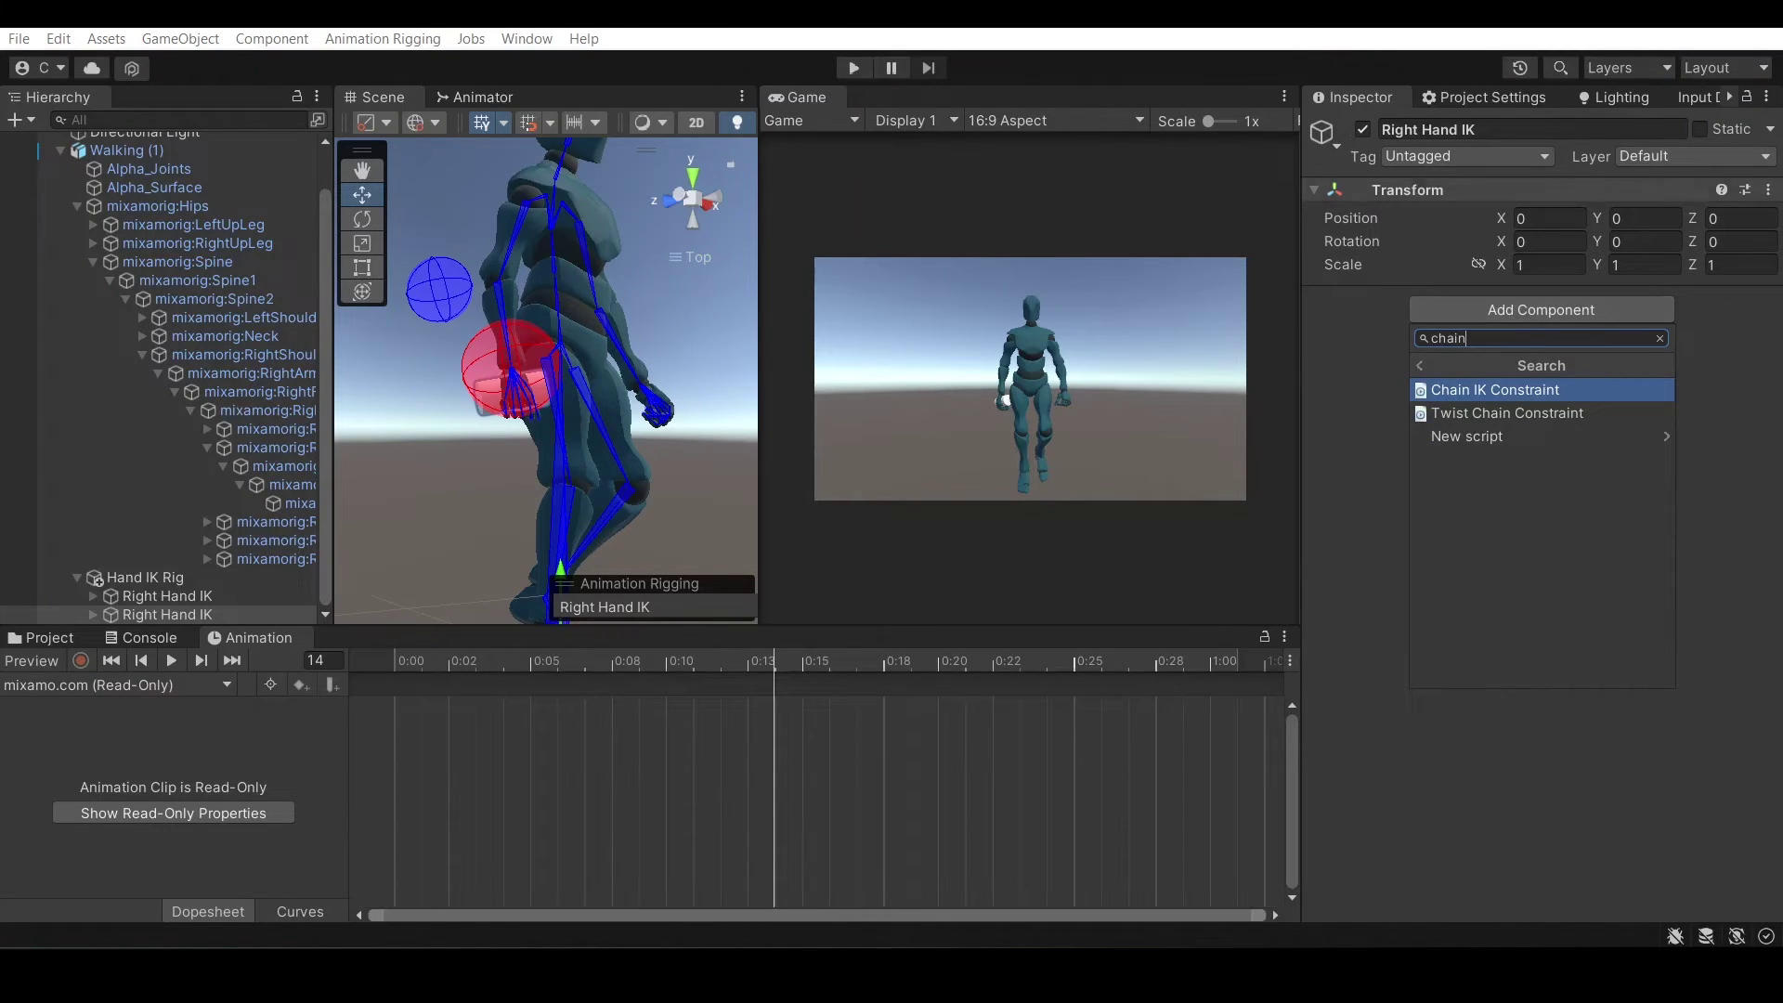
pyautogui.press('Down')
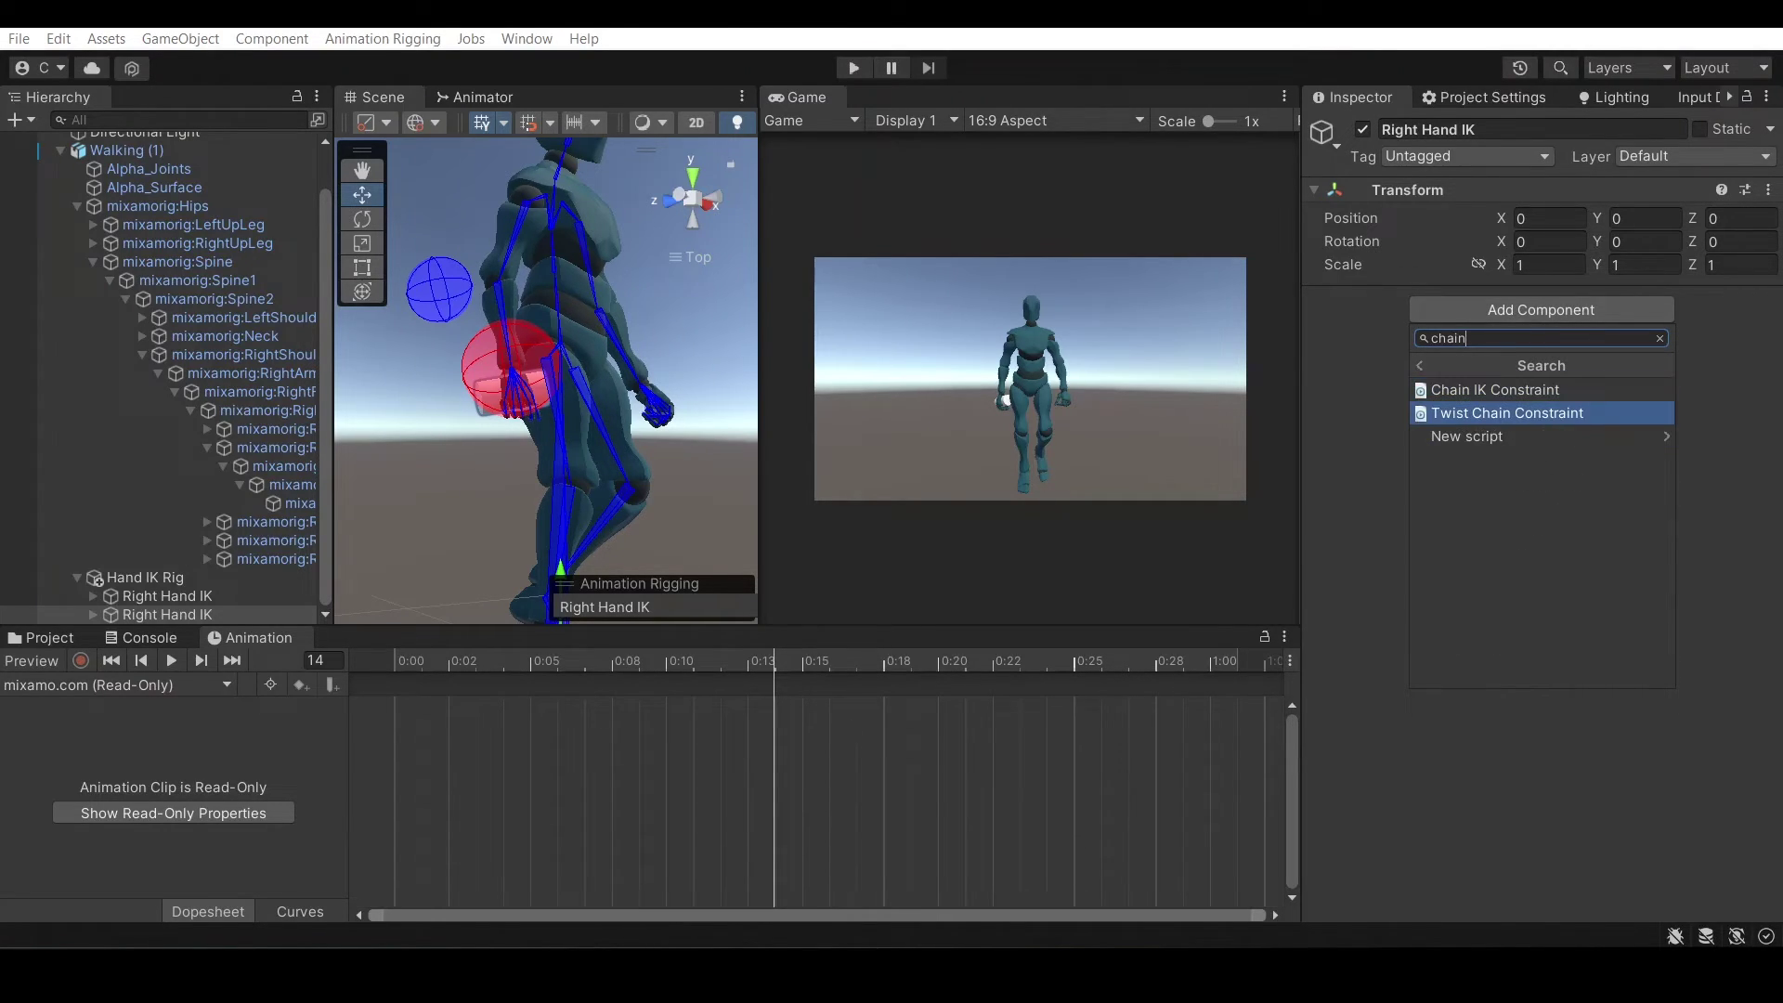
pyautogui.press('Up')
pyautogui.press('Return')
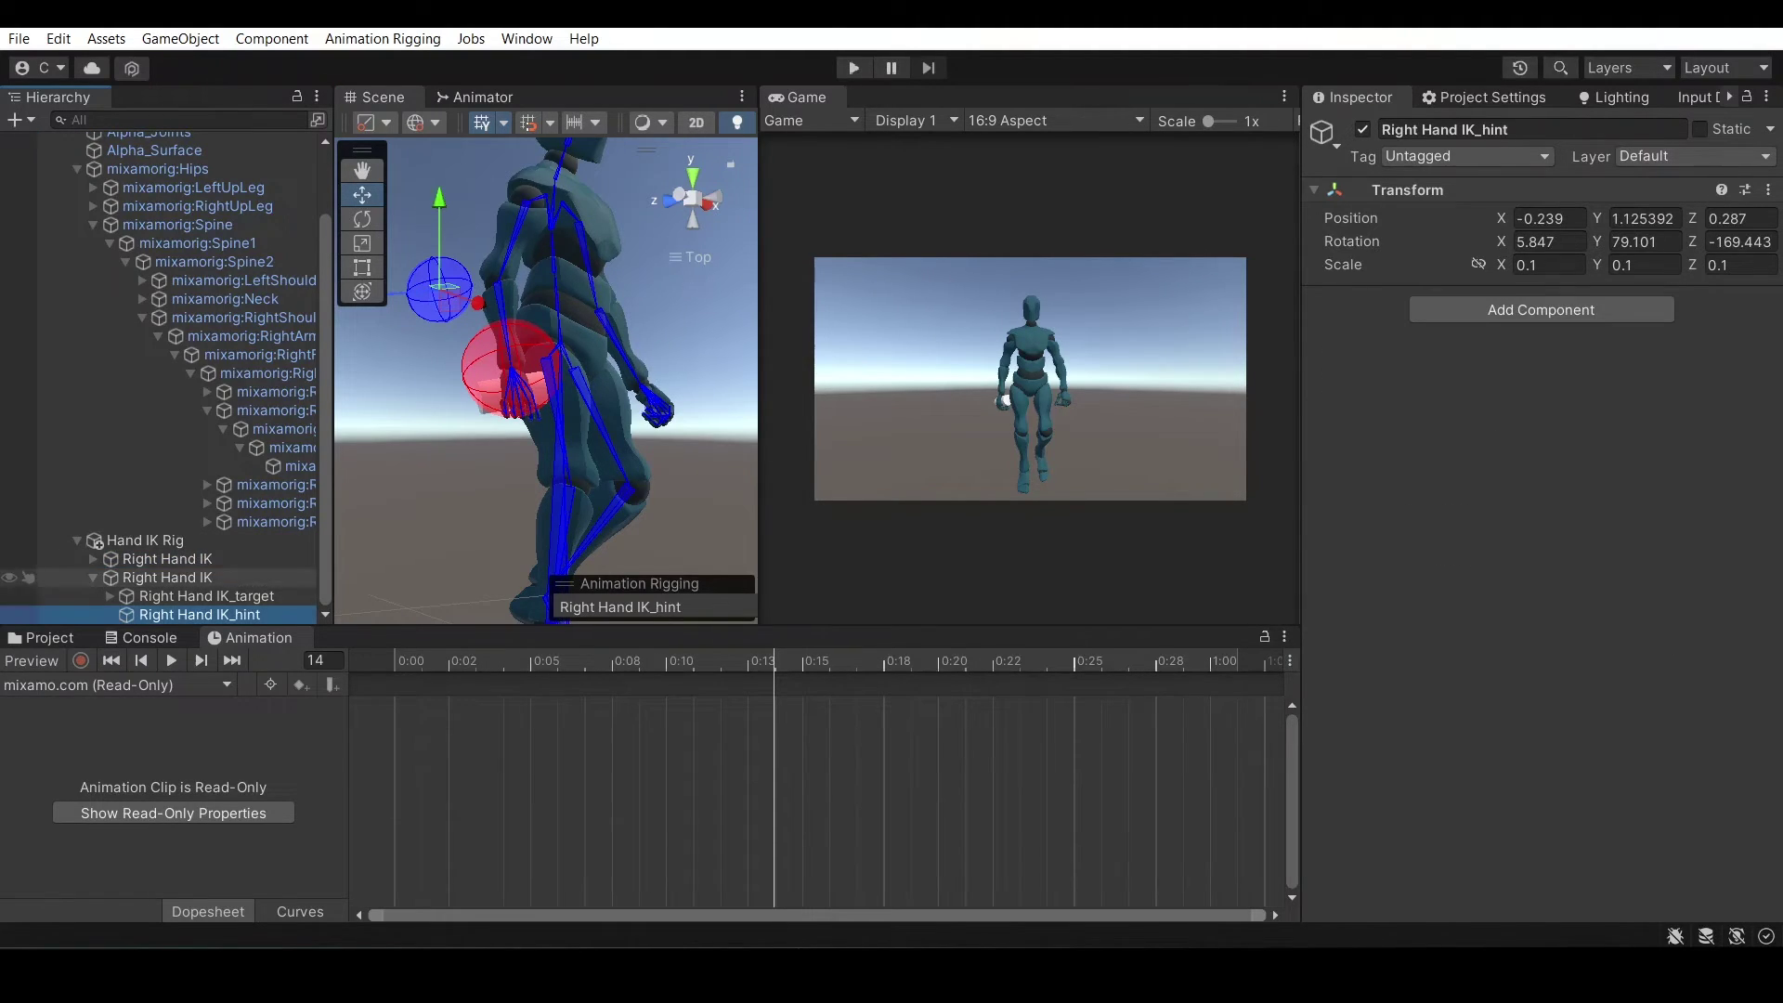
# Delete Right Hand IK_hint from the duplicated Right Hand IK and deactivate the original Right Hand IK object
pyautogui.press('Delete')
pyautogui.click(158, 578)
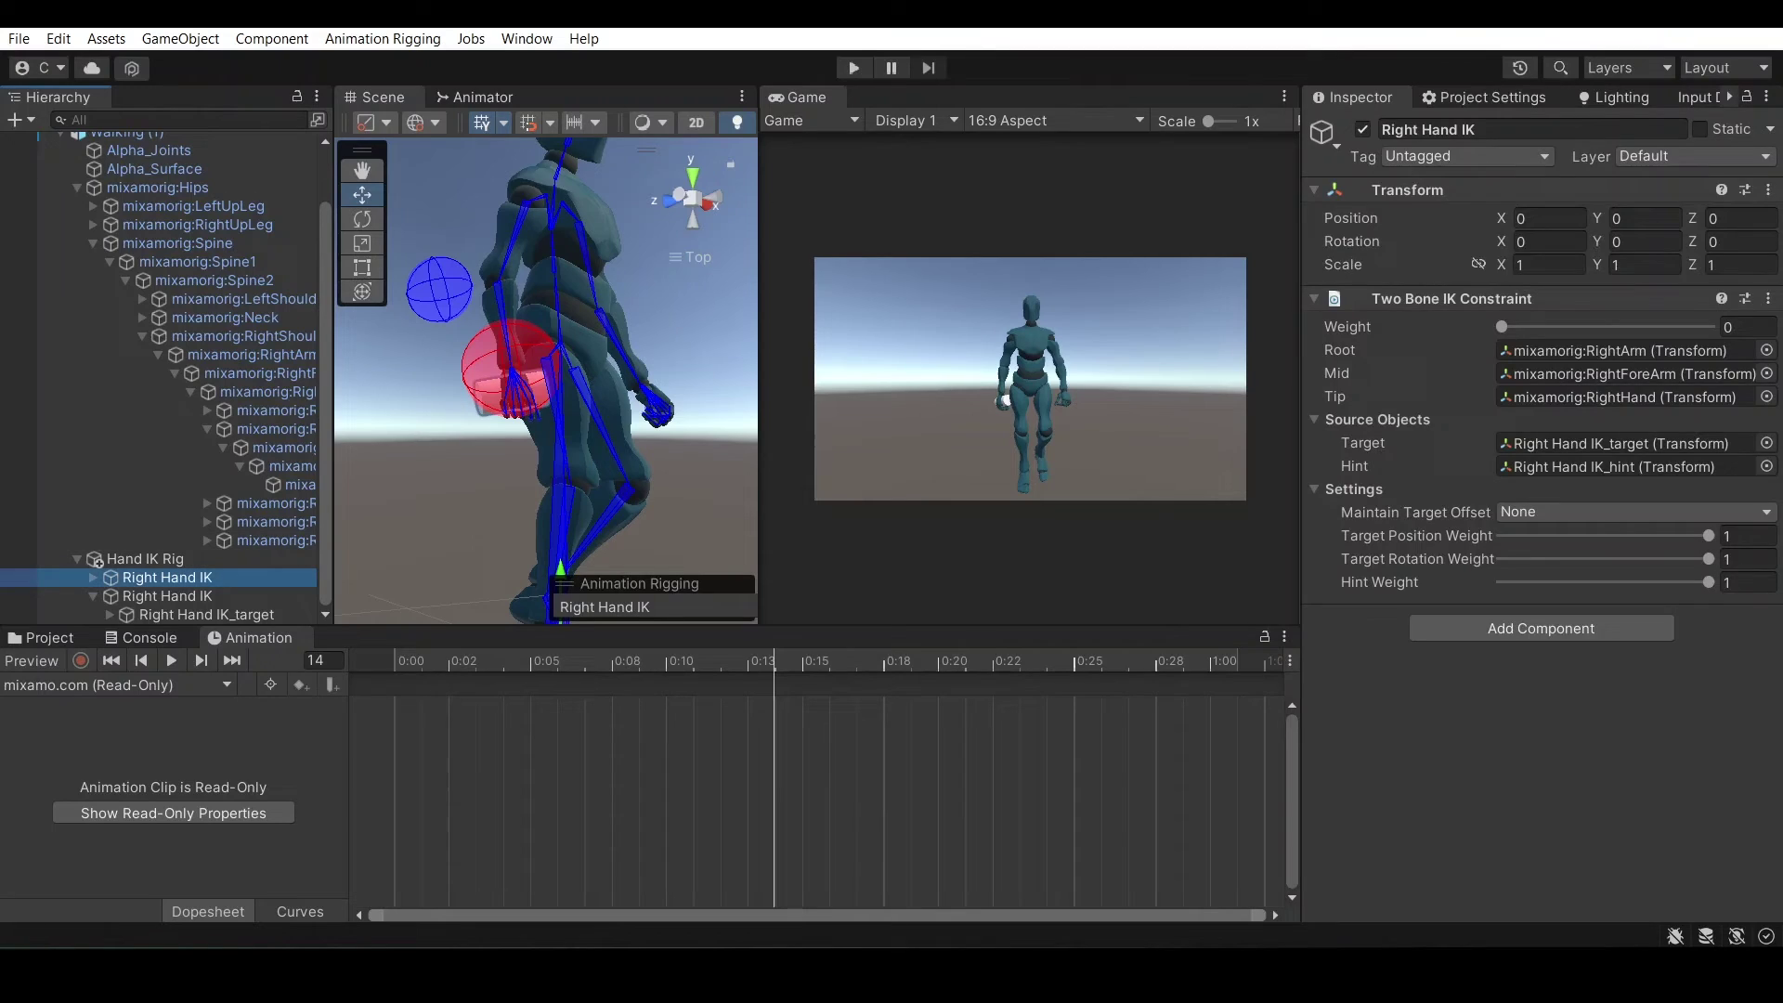
pyautogui.click(1362, 129)
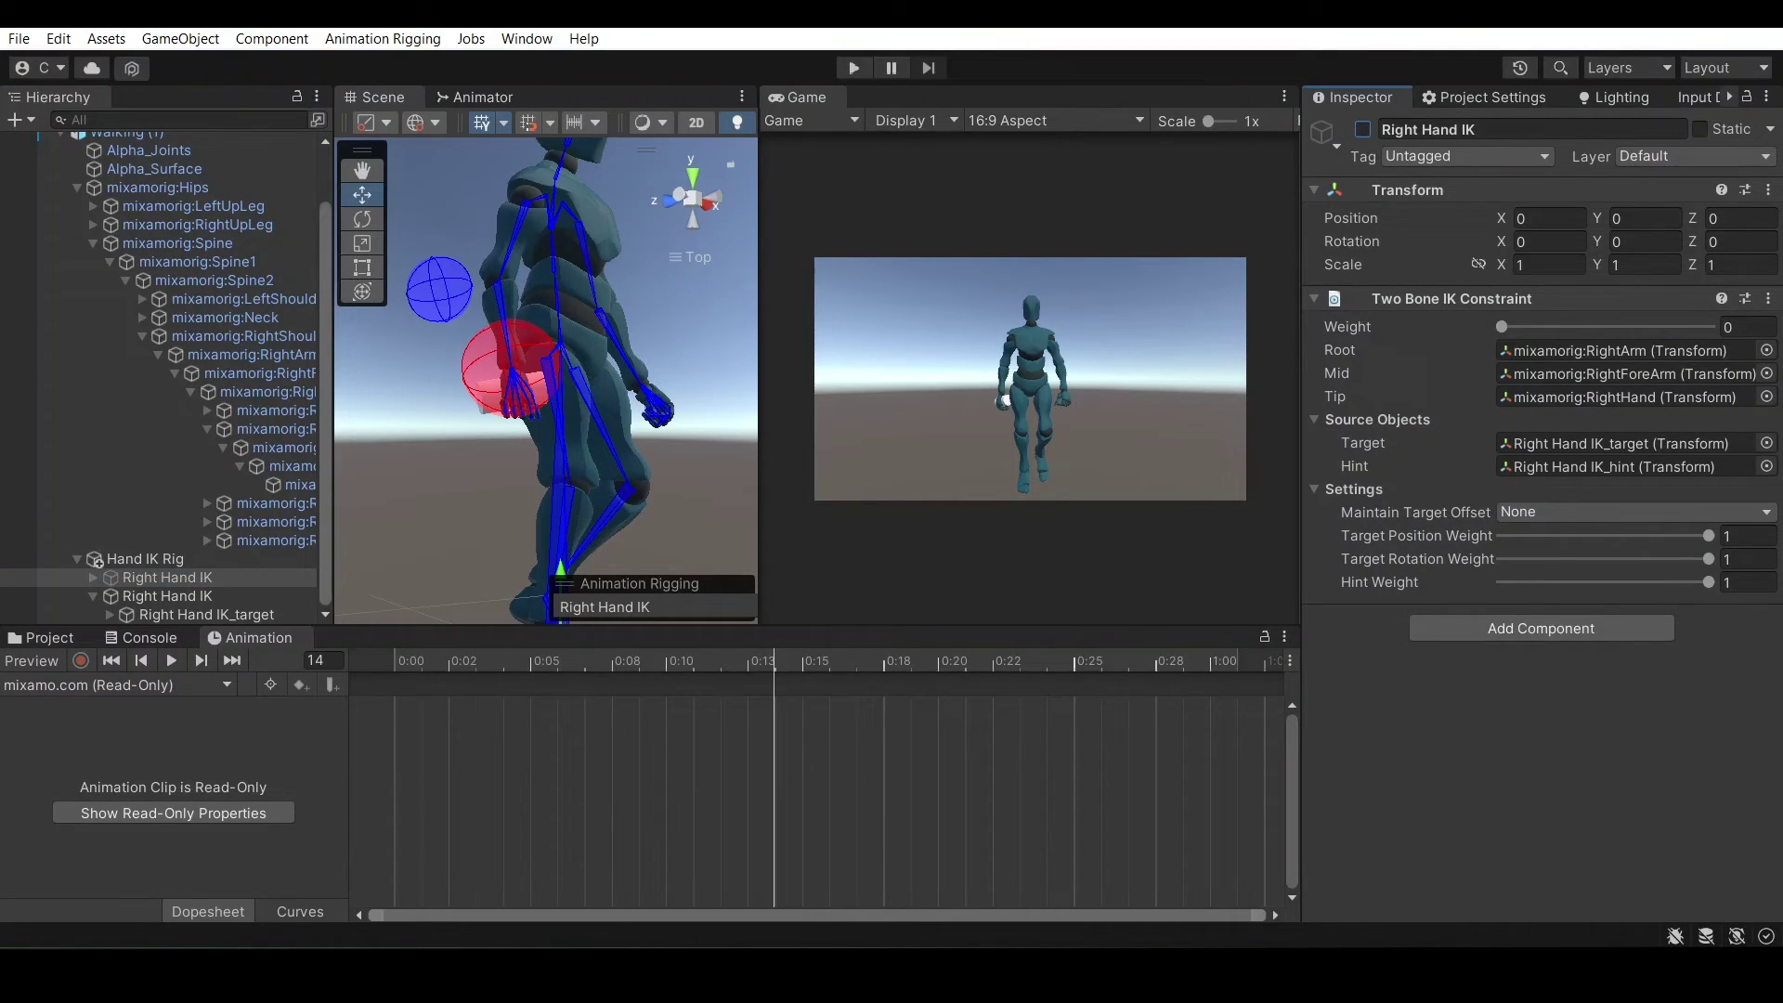
# Lock the displayed properties to the duplicated Right Hand IK and set its Chain IK Constraint Tip to mixamorig:RightHand
pyautogui.click(167, 596)
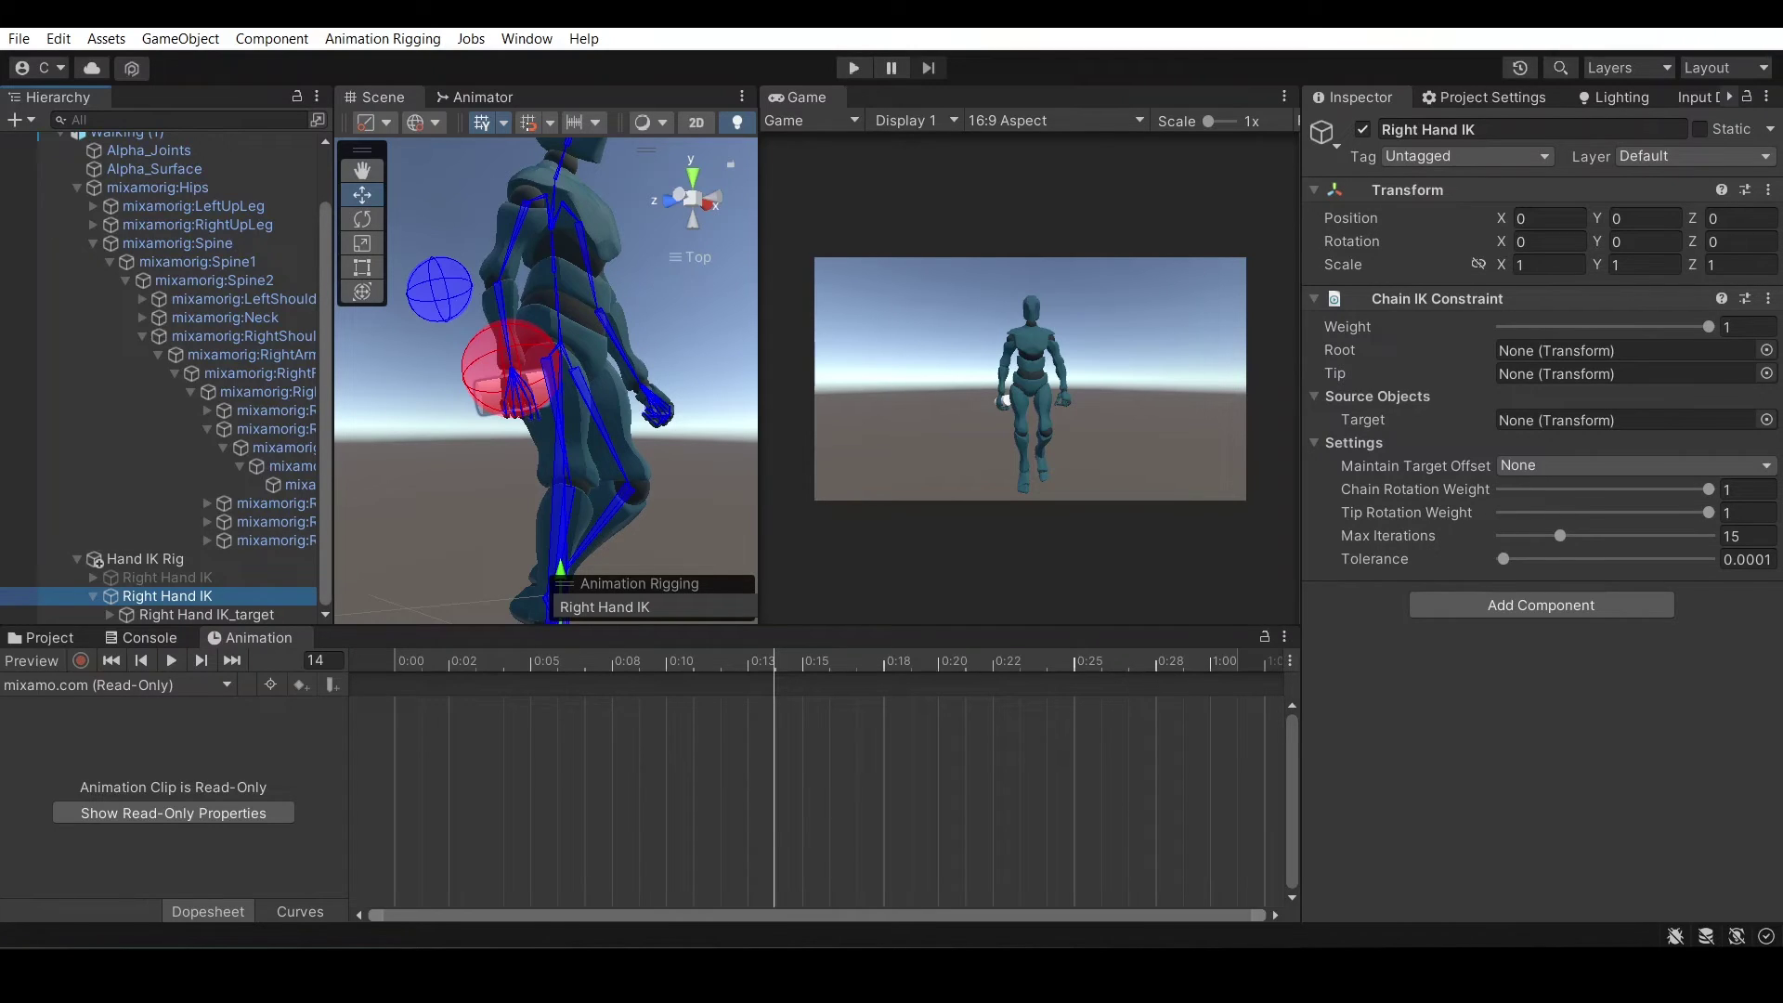
pyautogui.scroll(10, 465, 390)
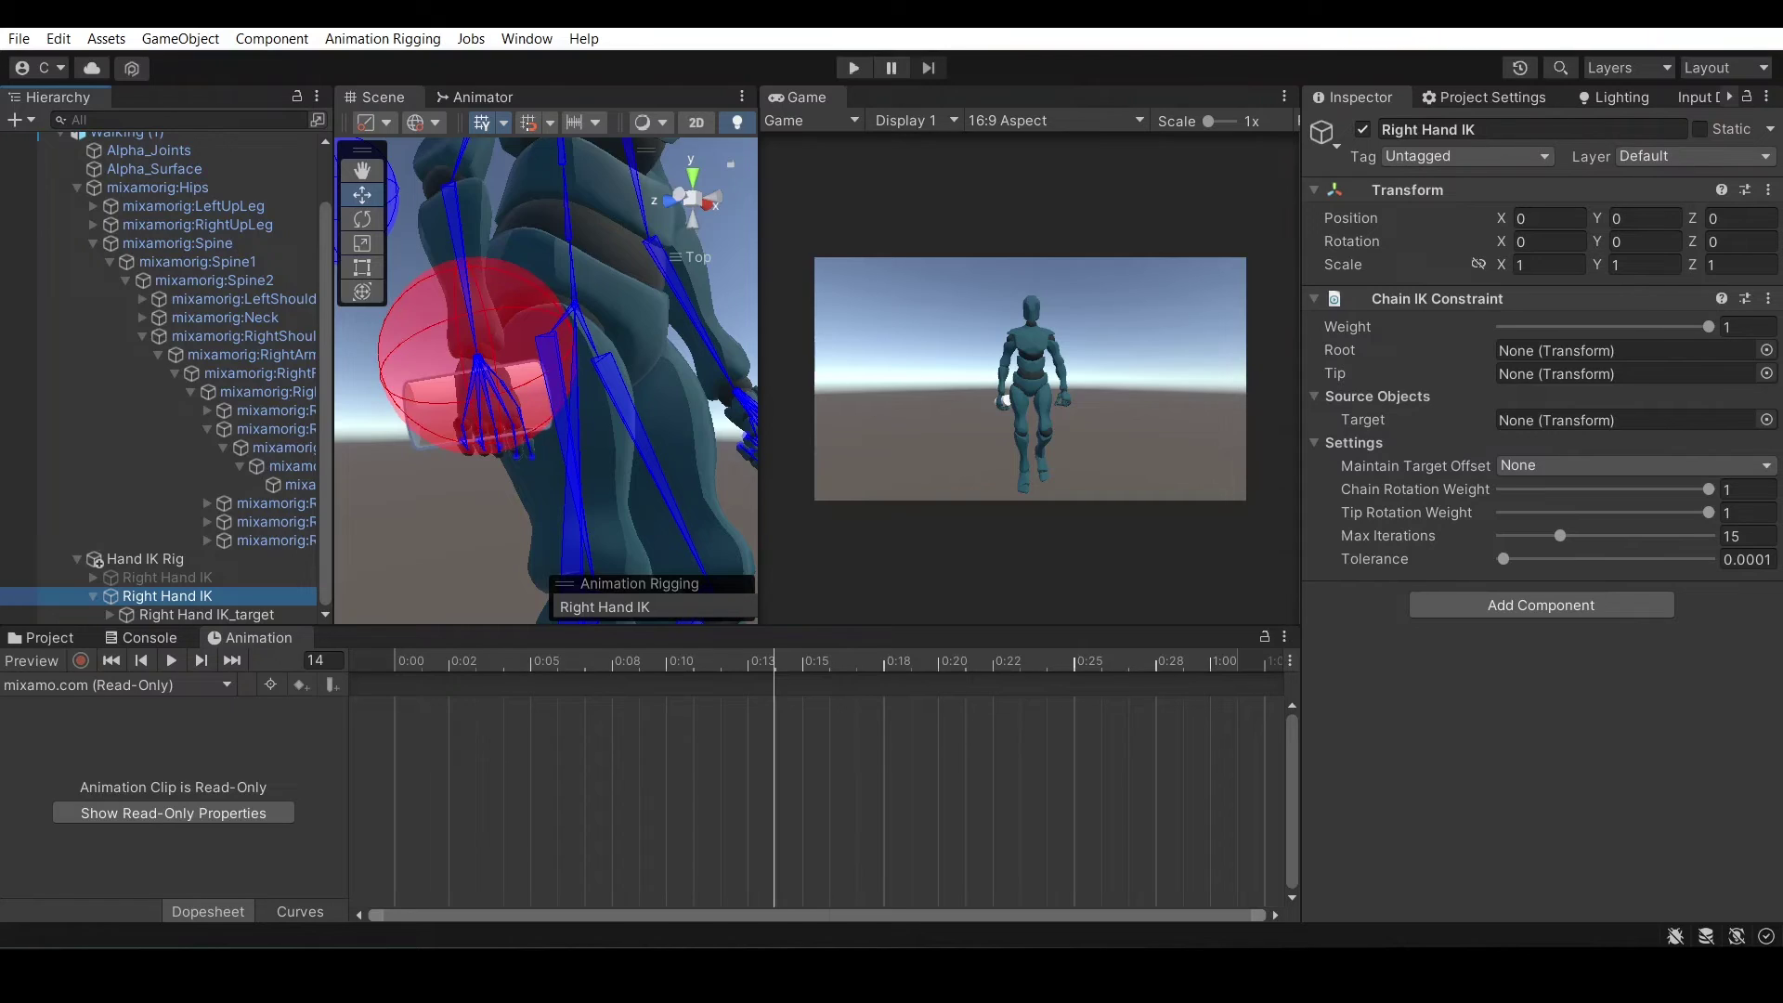
pyautogui.click(1747, 97)
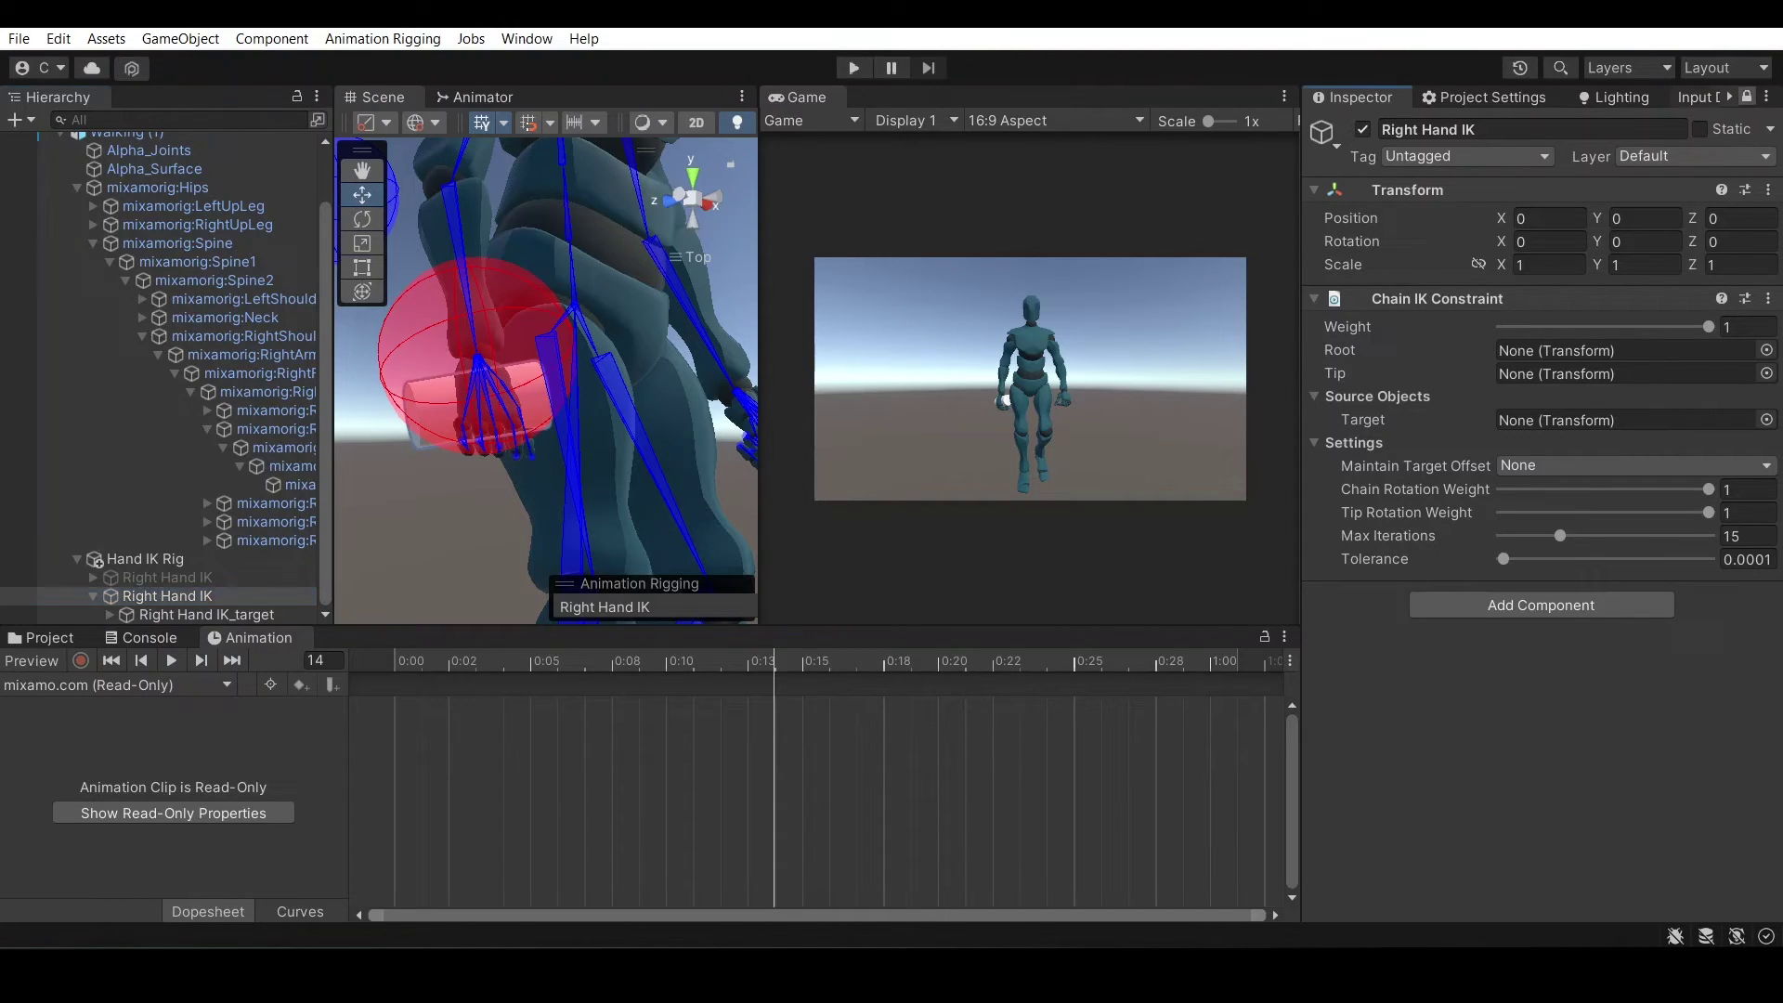
pyautogui.click(522, 325)
pyautogui.click(446, 520)
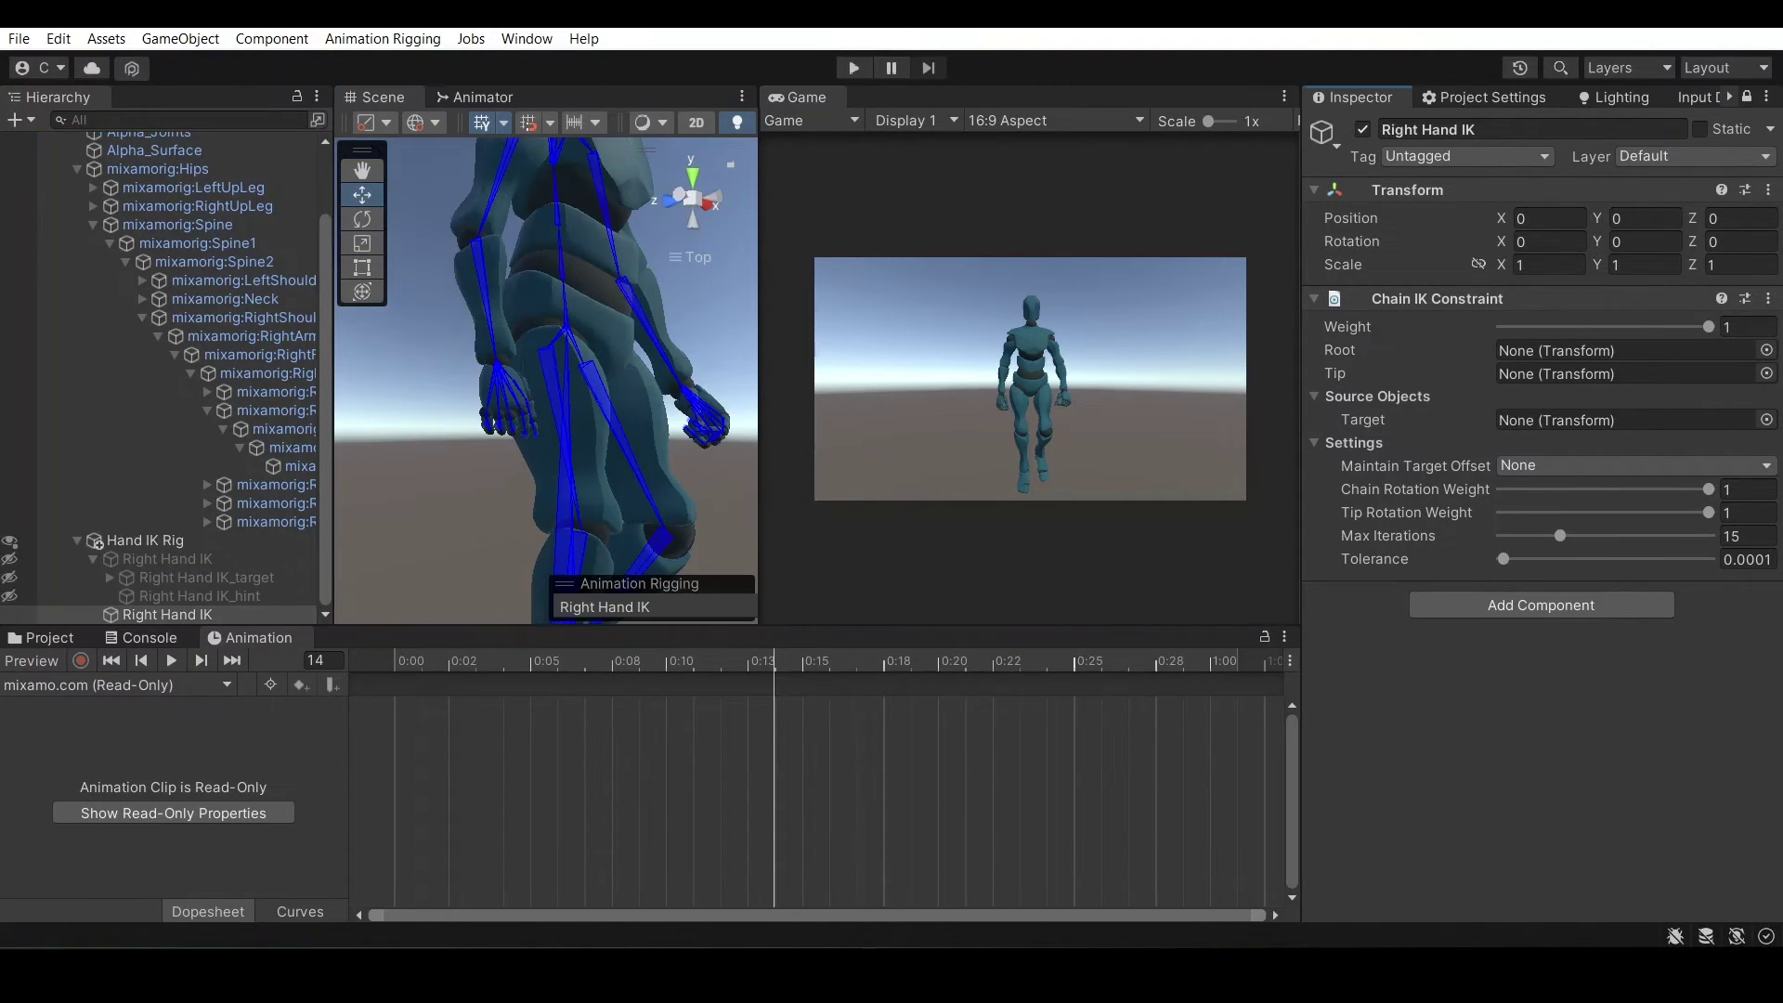
pyautogui.click(503, 383)
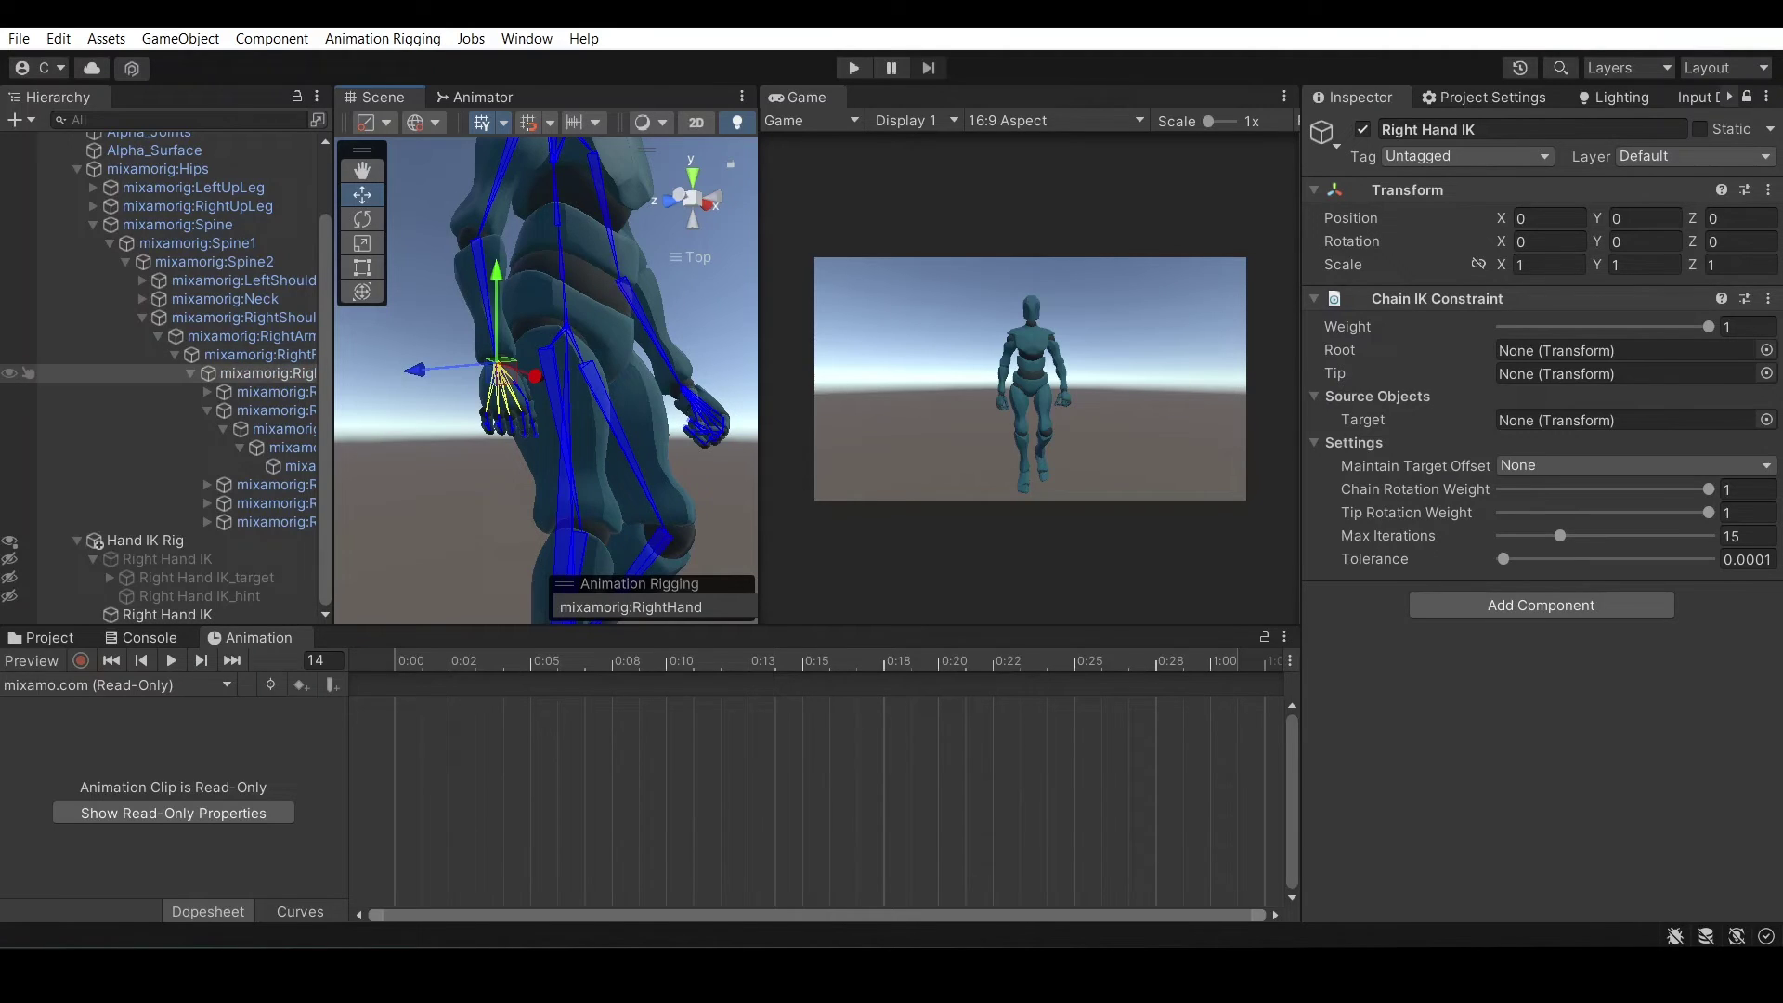
pyautogui.moveTo(268, 373); pyautogui.dragTo(1625, 374)
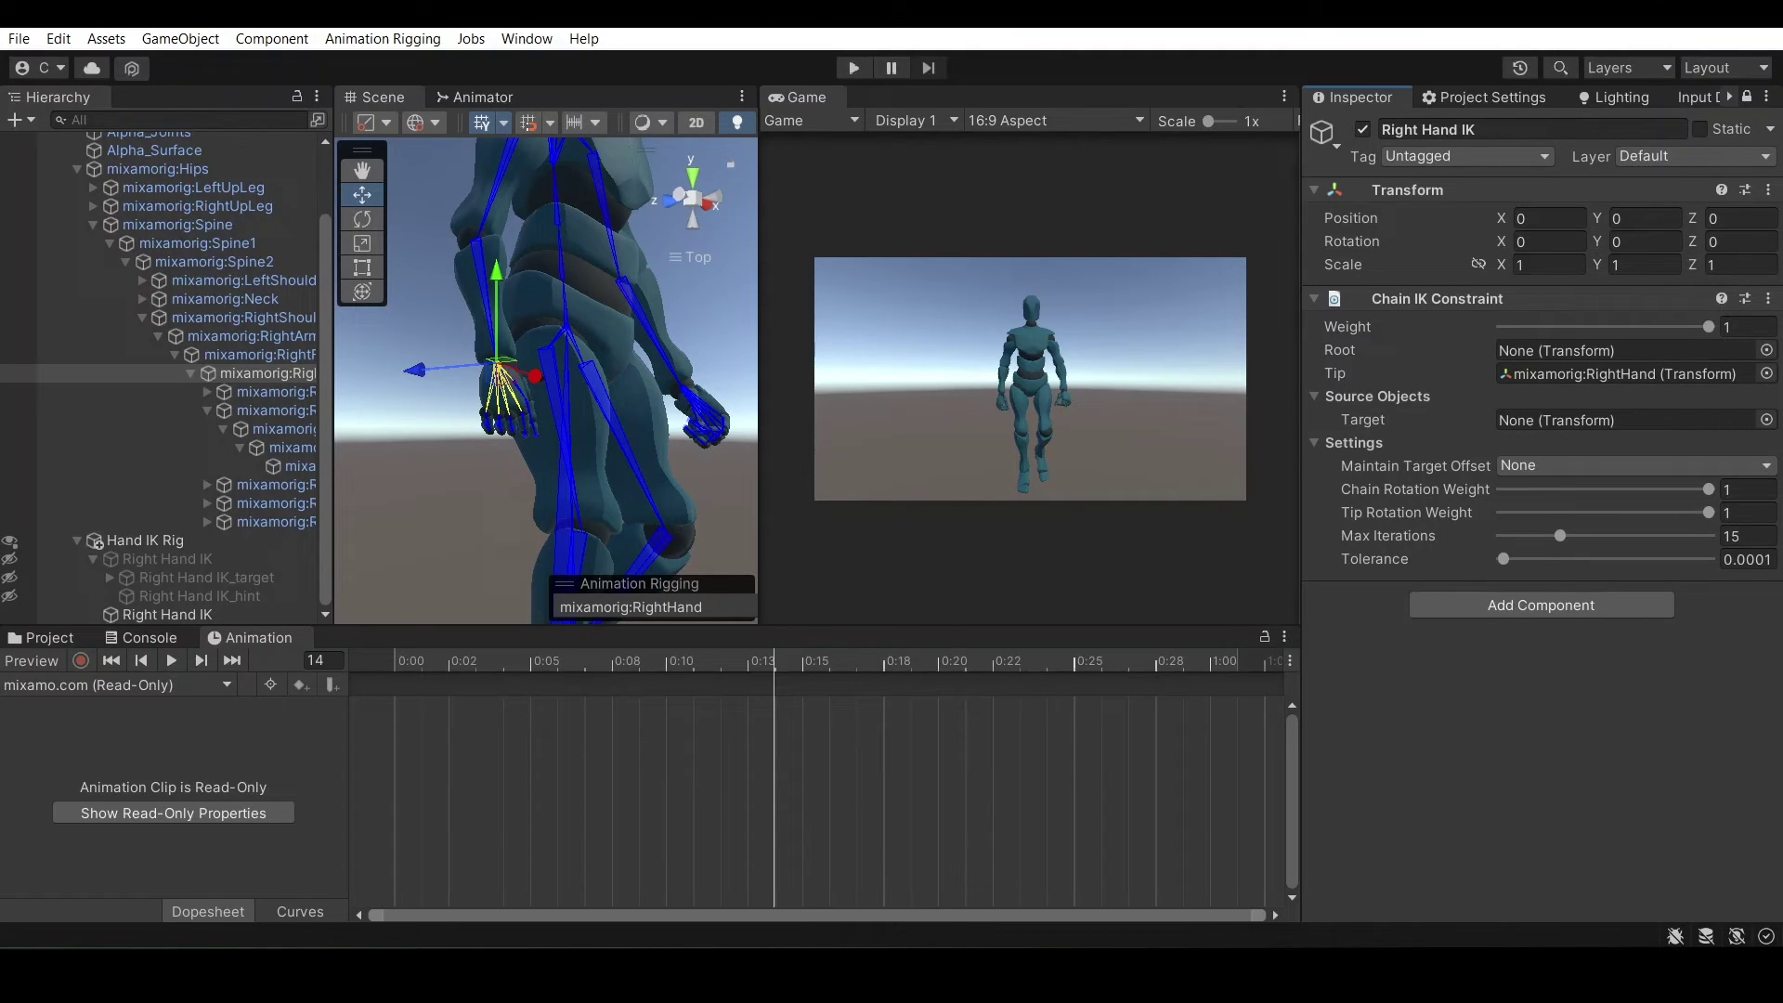
# Set the Chain IK Constraint Root to the upper arm bone mixamorig:RightArm
pyautogui.moveTo(558, 279); pyautogui.dragTo(501, 557, button='middle')
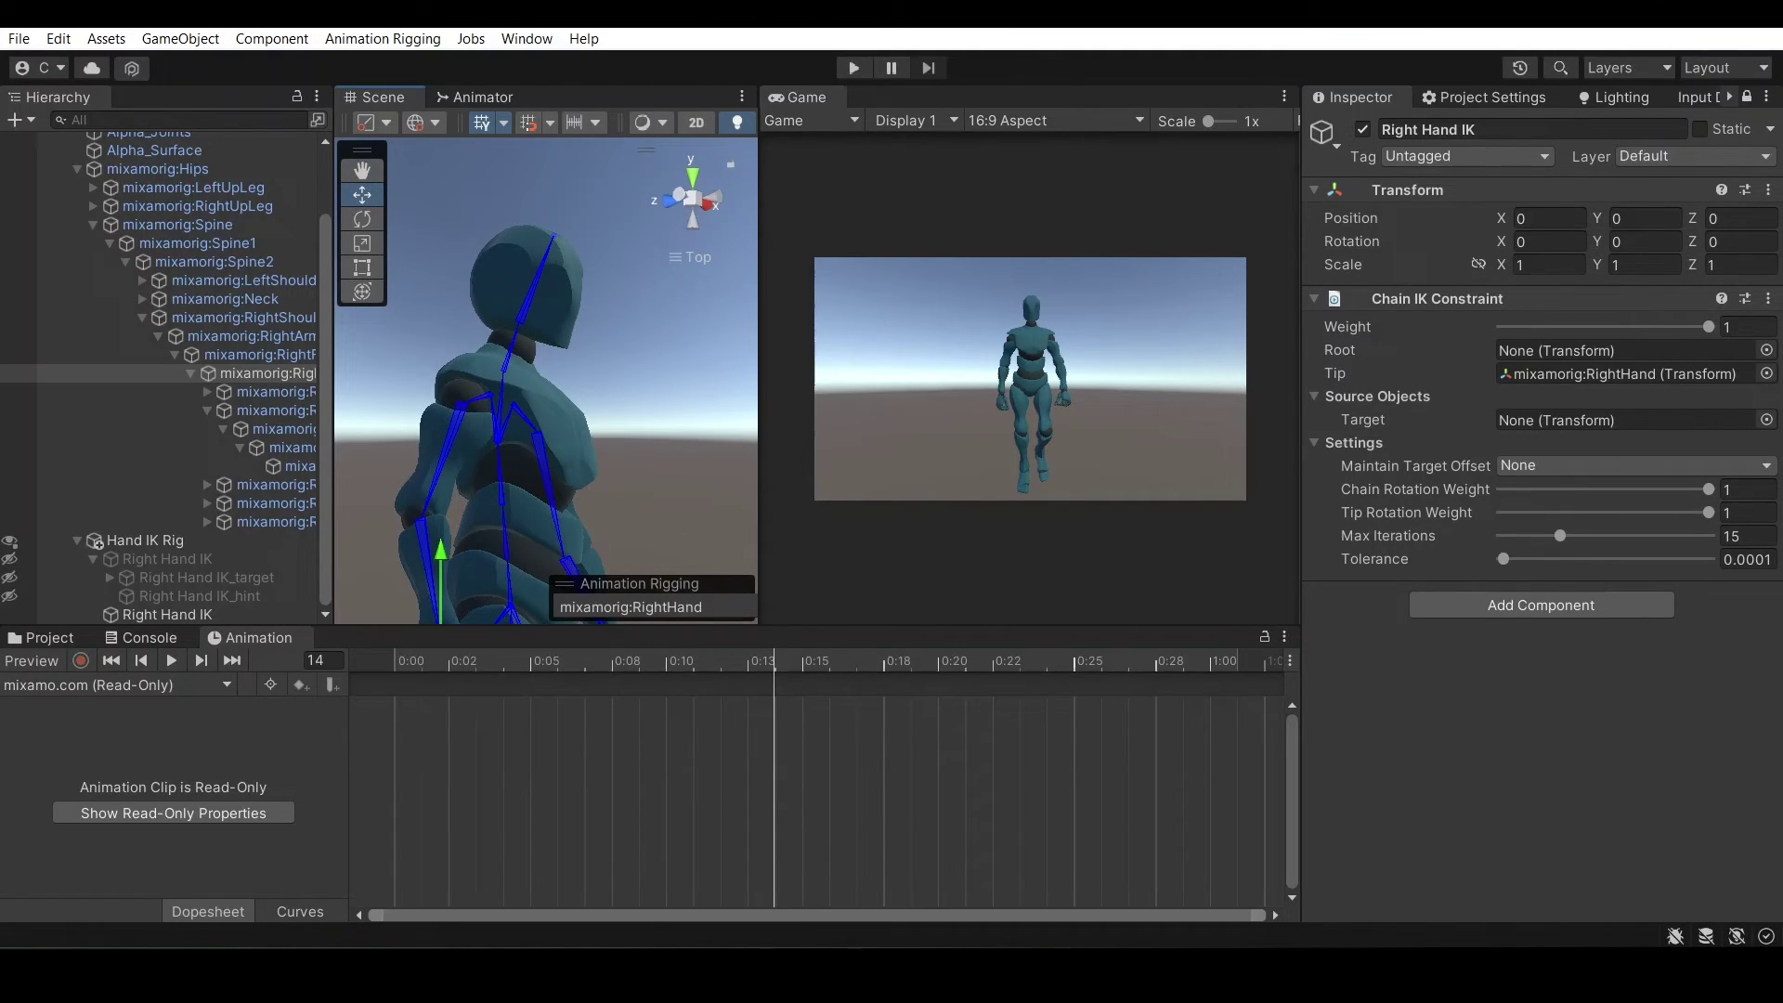
pyautogui.click(715, 197)
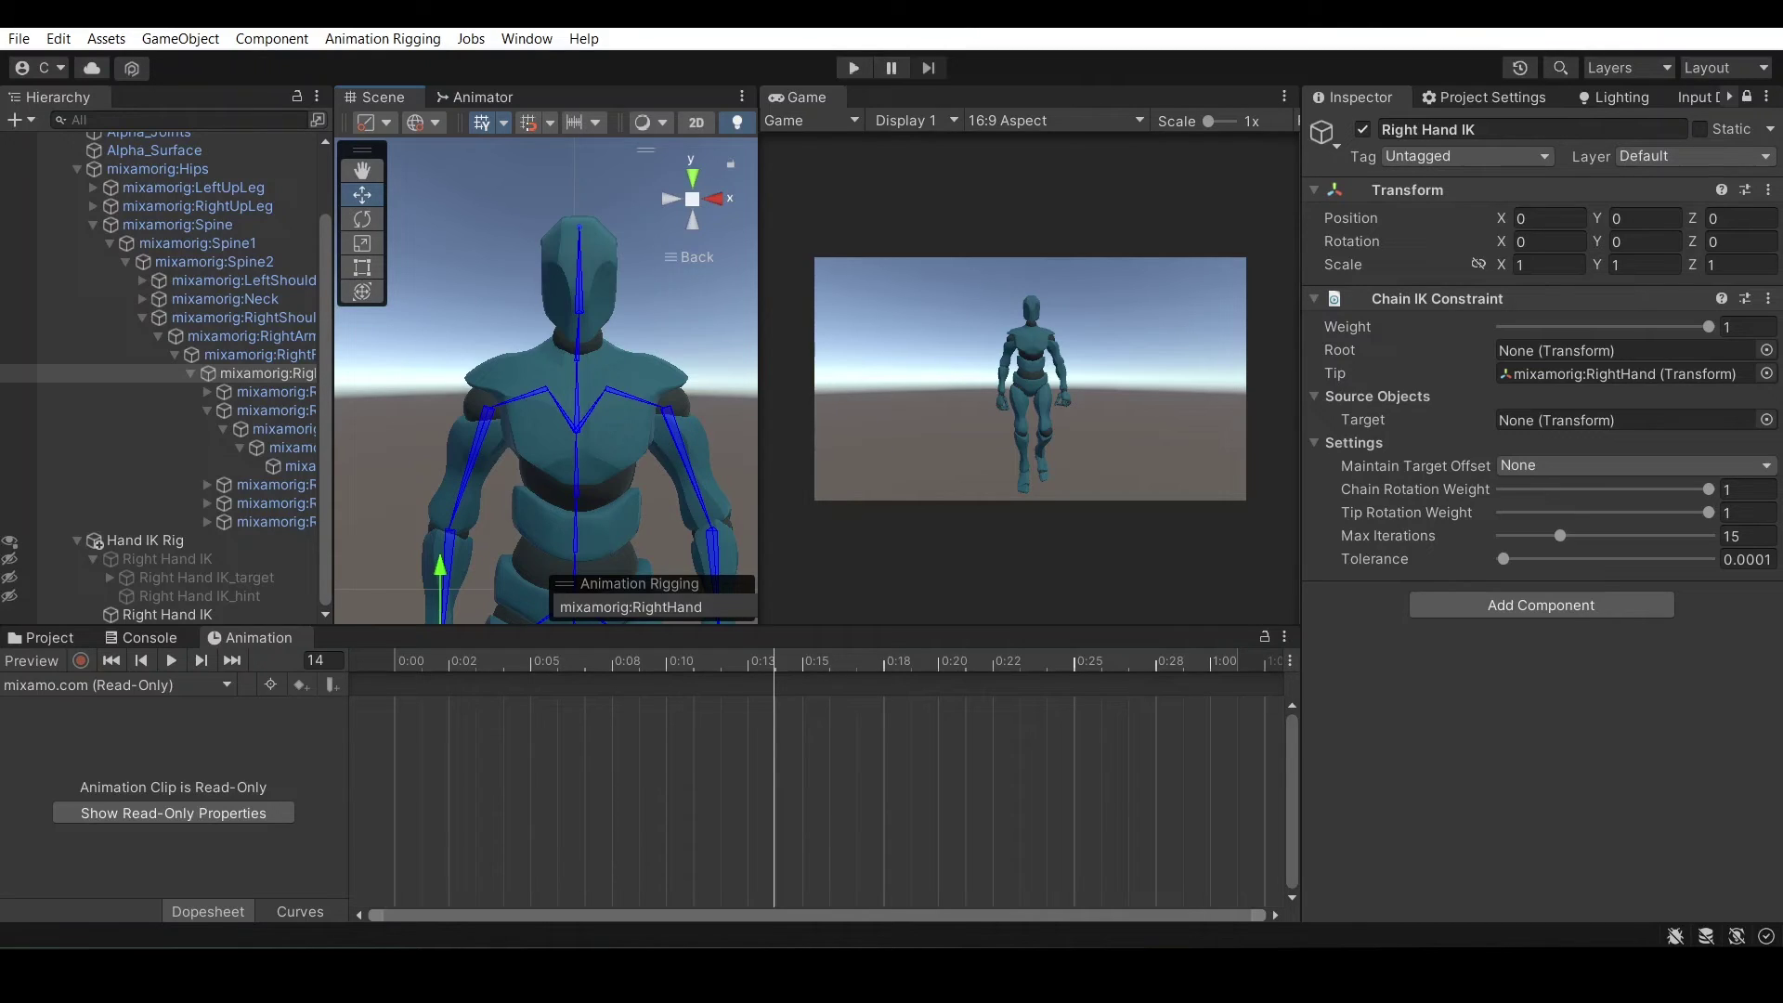
pyautogui.scroll(2, 163, 371)
pyautogui.click(472, 451)
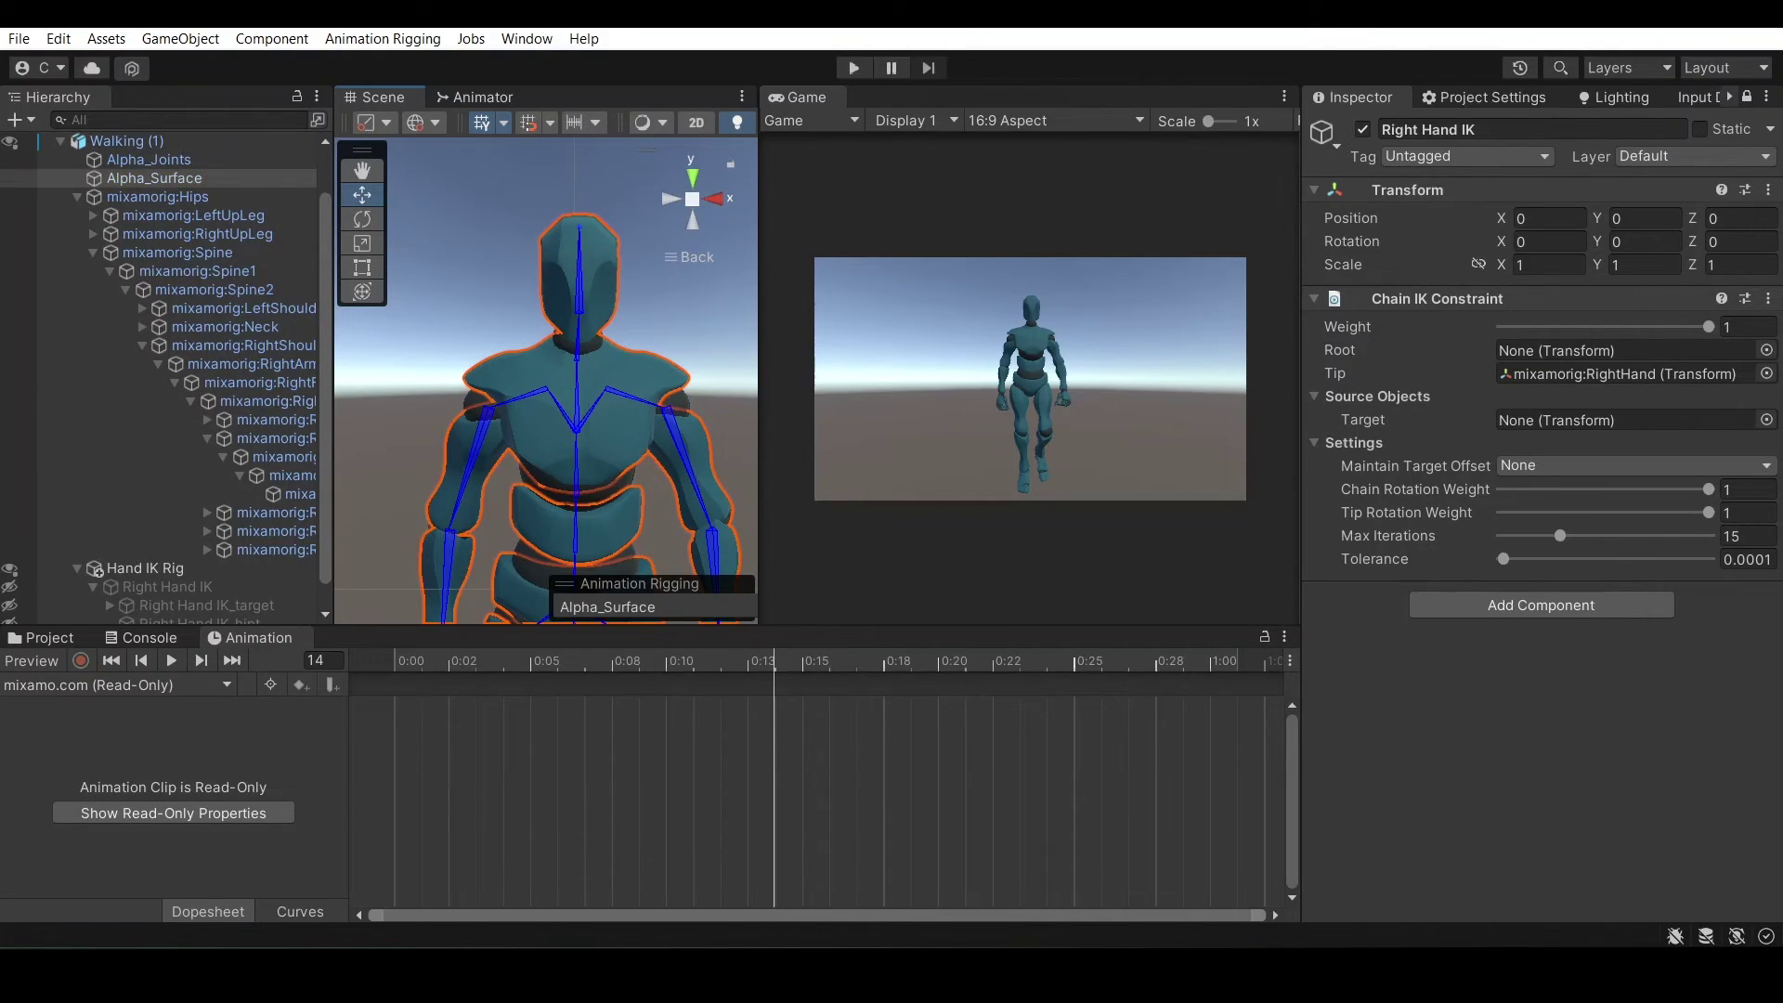
pyautogui.click(473, 451)
pyautogui.click(473, 452)
pyautogui.click(470, 457)
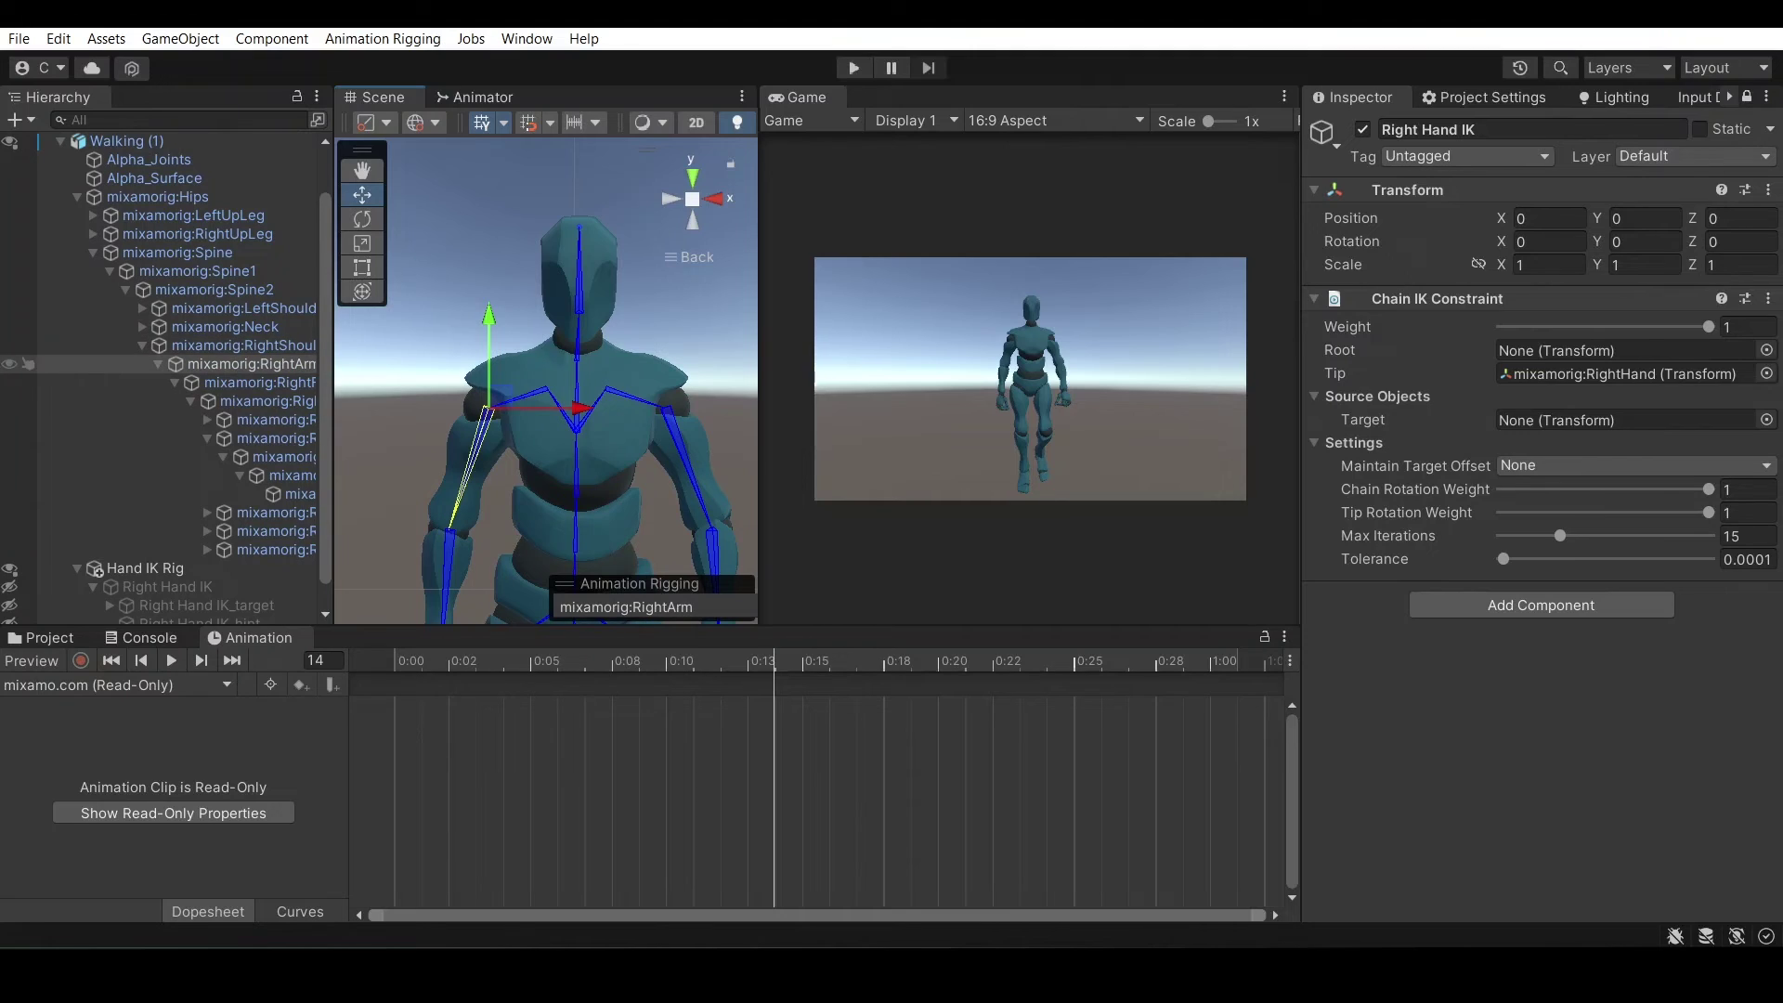
pyautogui.moveTo(251, 364); pyautogui.dragTo(1625, 350)
# Create an empty child under the Chain IK Right Hand IK object and name it Right Hand IK_target
pyautogui.scroll(-1, 163, 559)
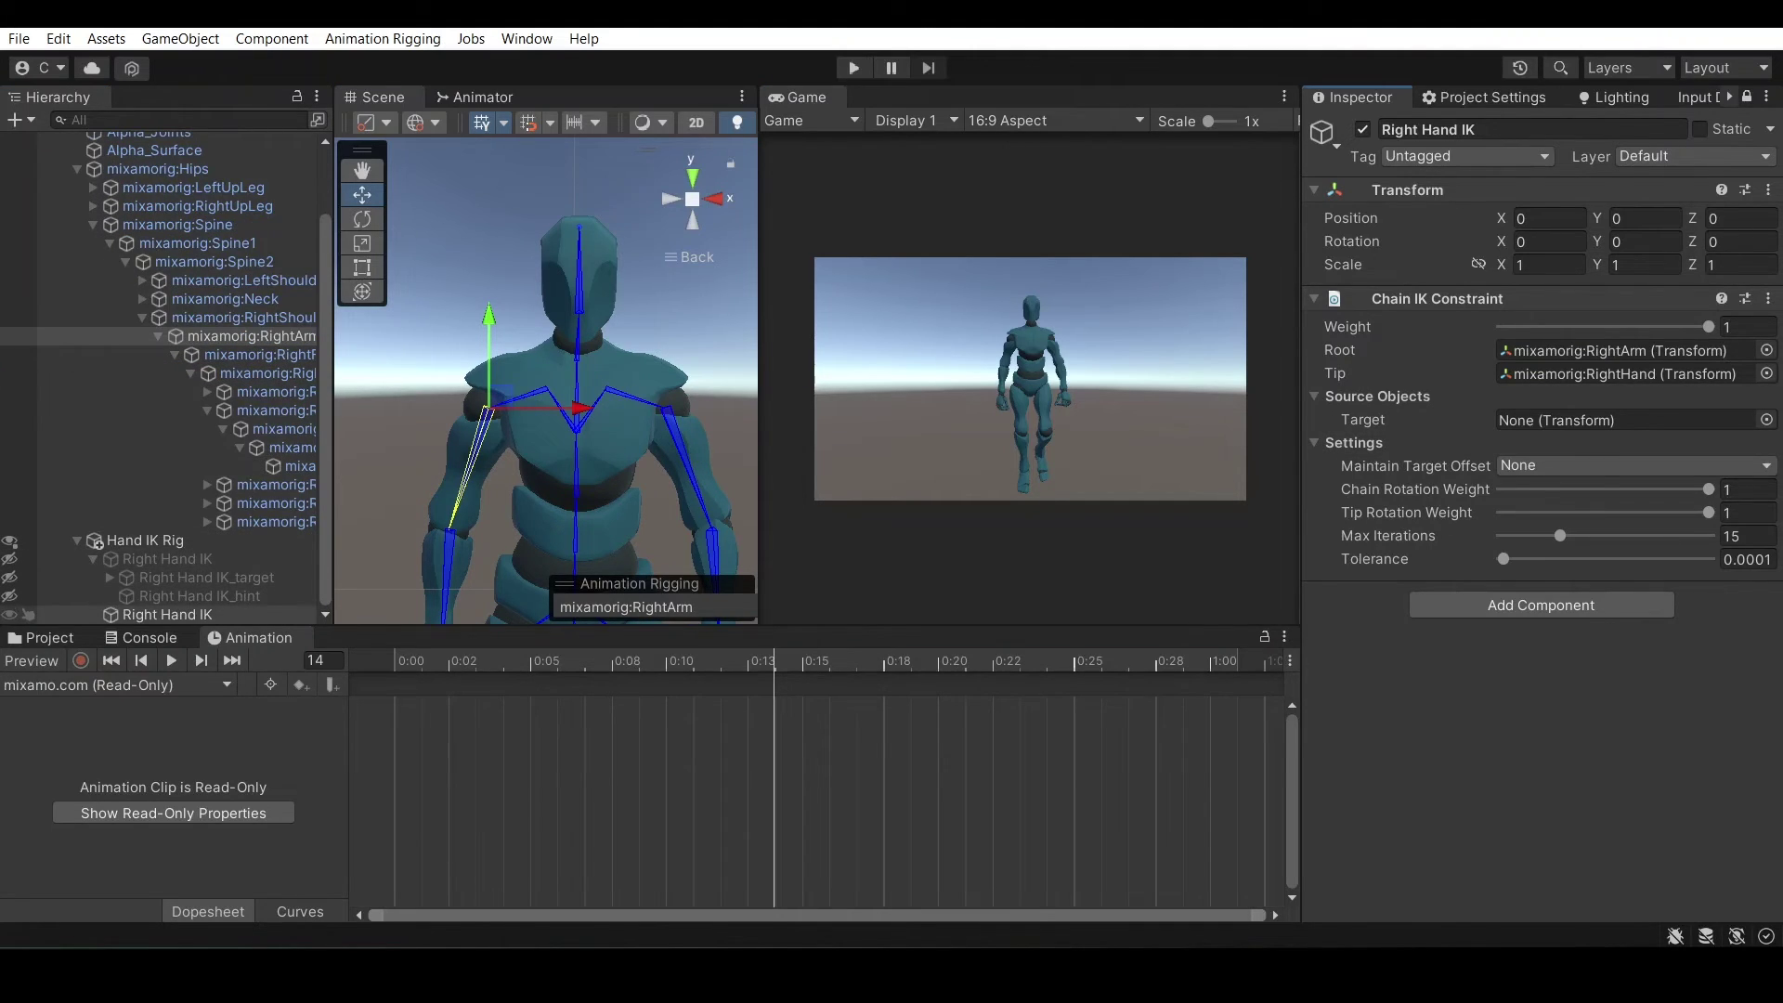
pyautogui.rightClick(136, 614)
pyautogui.rightClick(121, 614)
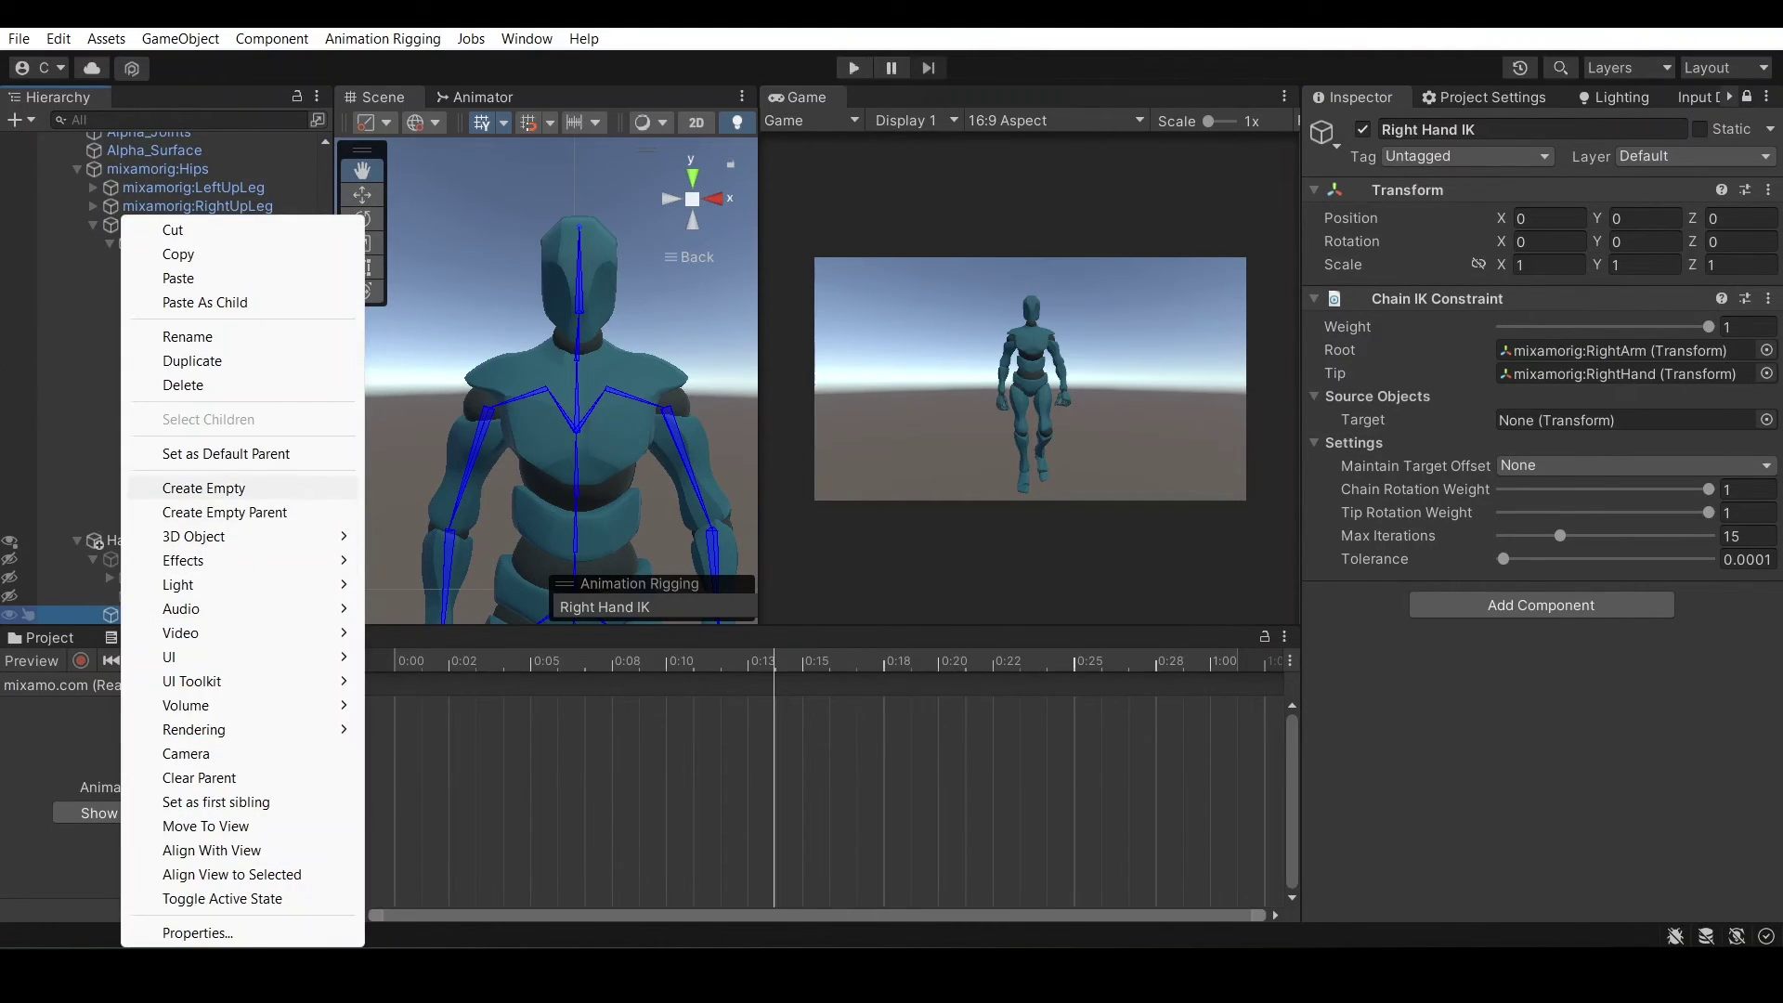
pyautogui.click(203, 488)
pyautogui.write('Ri')
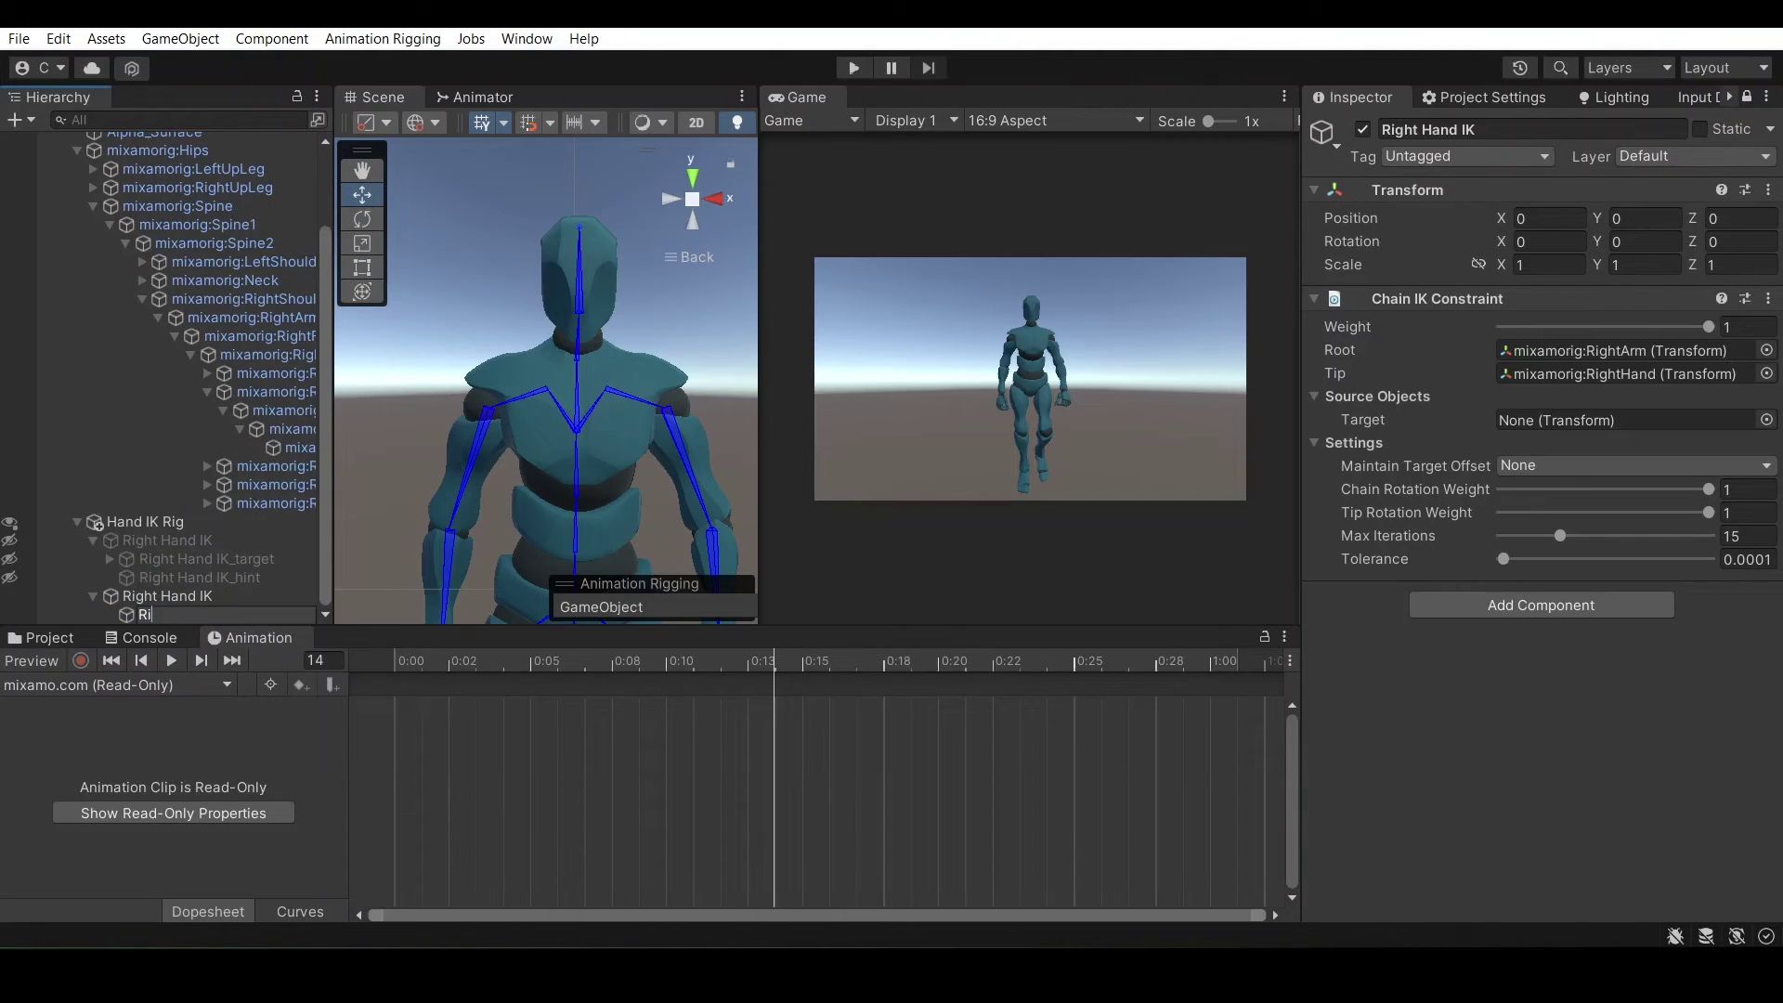
pyautogui.write('ght Hand IK_Targrt')
pyautogui.press('BackSpace')
pyautogui.press('BackSpace')
pyautogui.press('BackSpace')
pyautogui.press('BackSpace')
pyautogui.press('BackSpace')
pyautogui.press('BackSpace')
pyautogui.write('target')
pyautogui.press('Return')
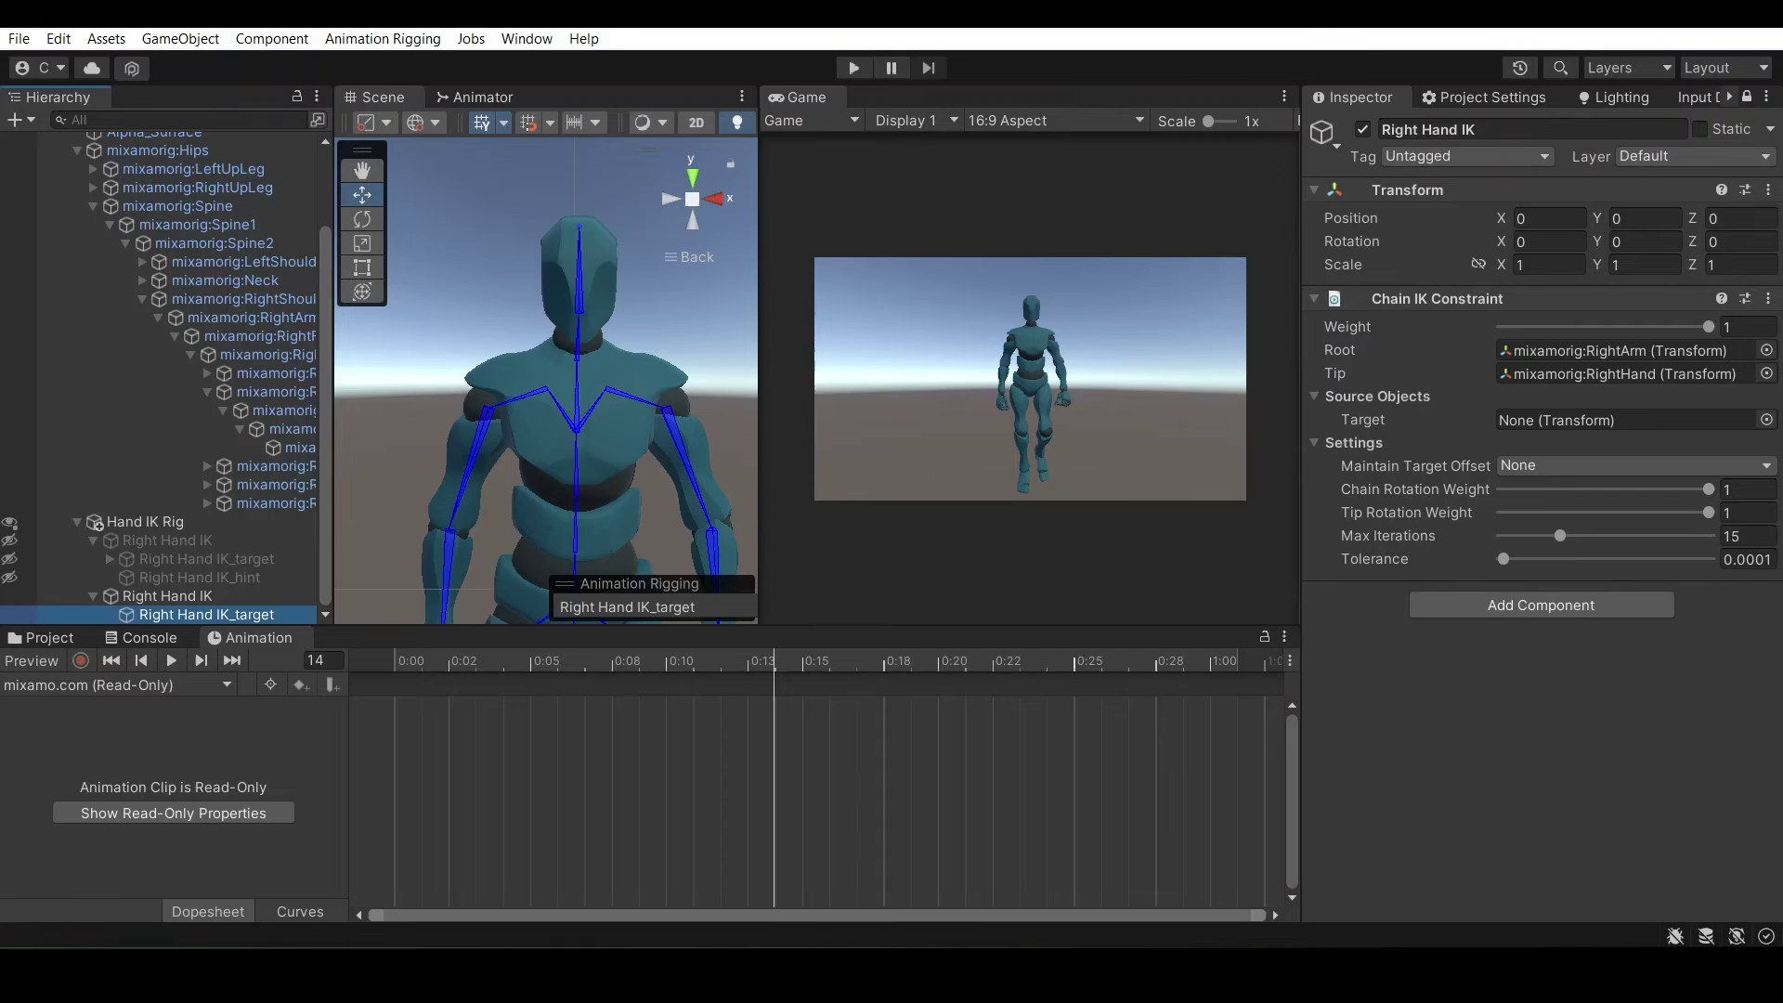
# Align the transform of the new Right Hand IK_target to the mixamorig:RightHand bone
pyautogui.scroll(-5, 546, 381)
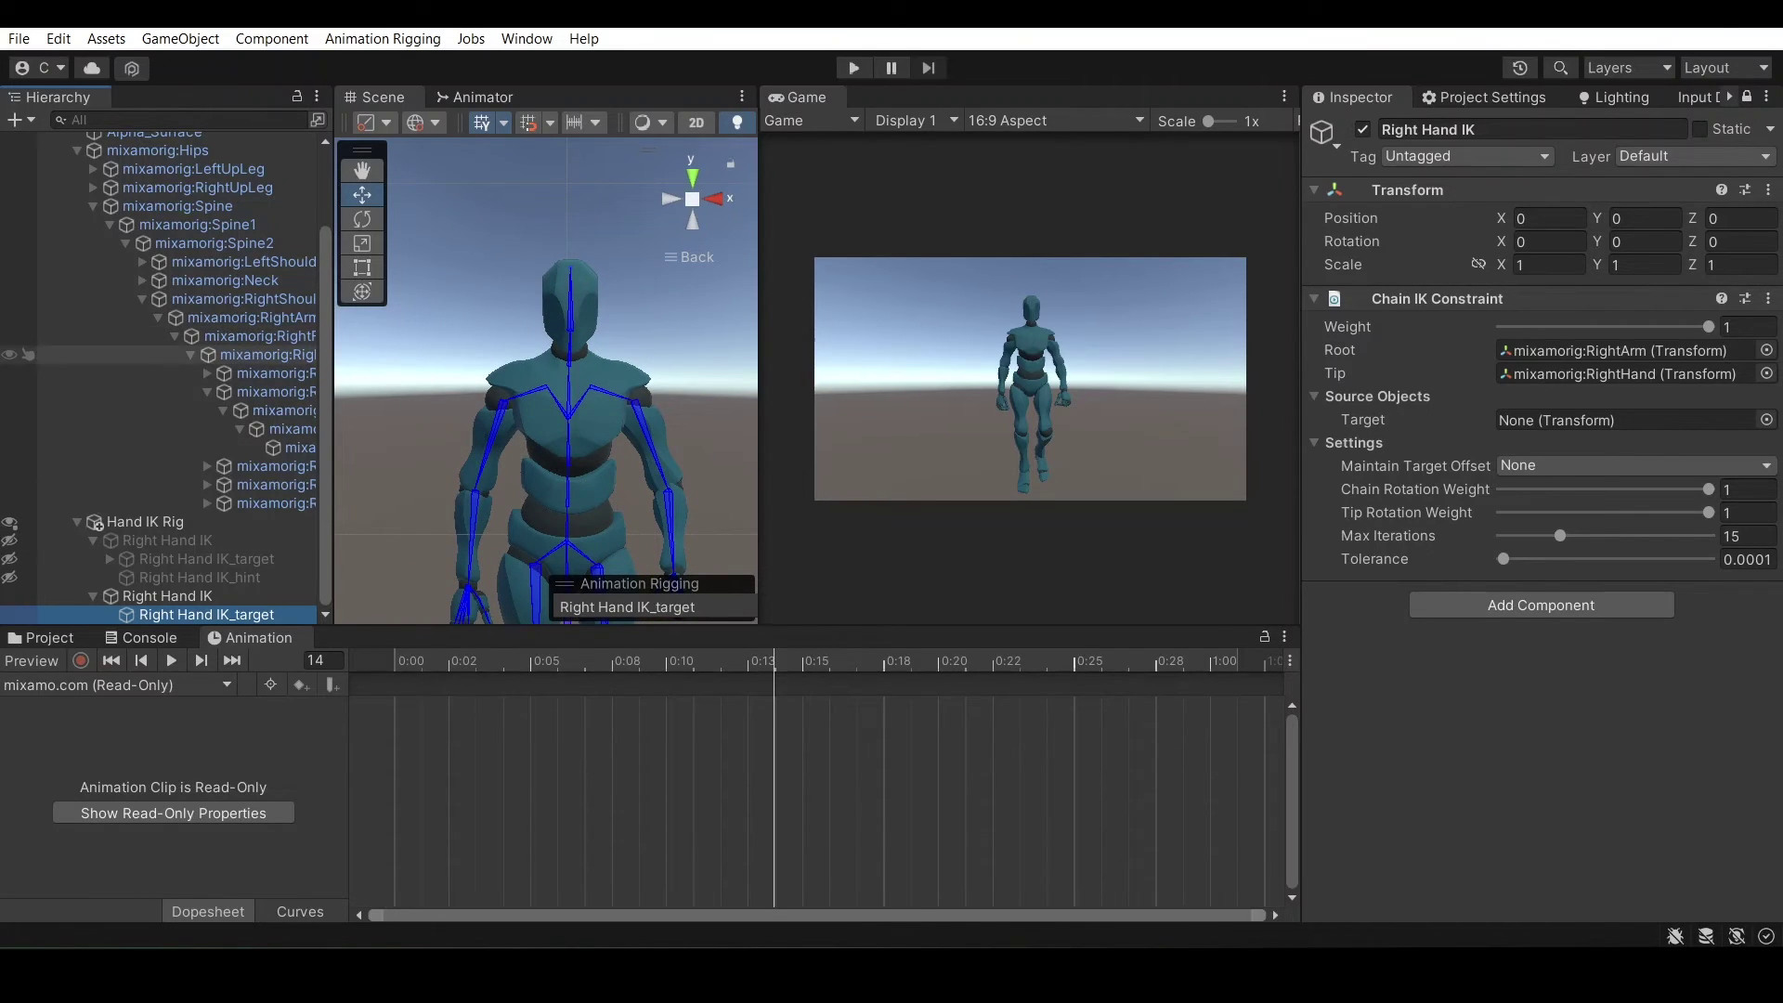
pyautogui.keyDown('ctrl'); pyautogui.click(268, 354); pyautogui.keyUp('ctrl')
pyautogui.click(383, 39)
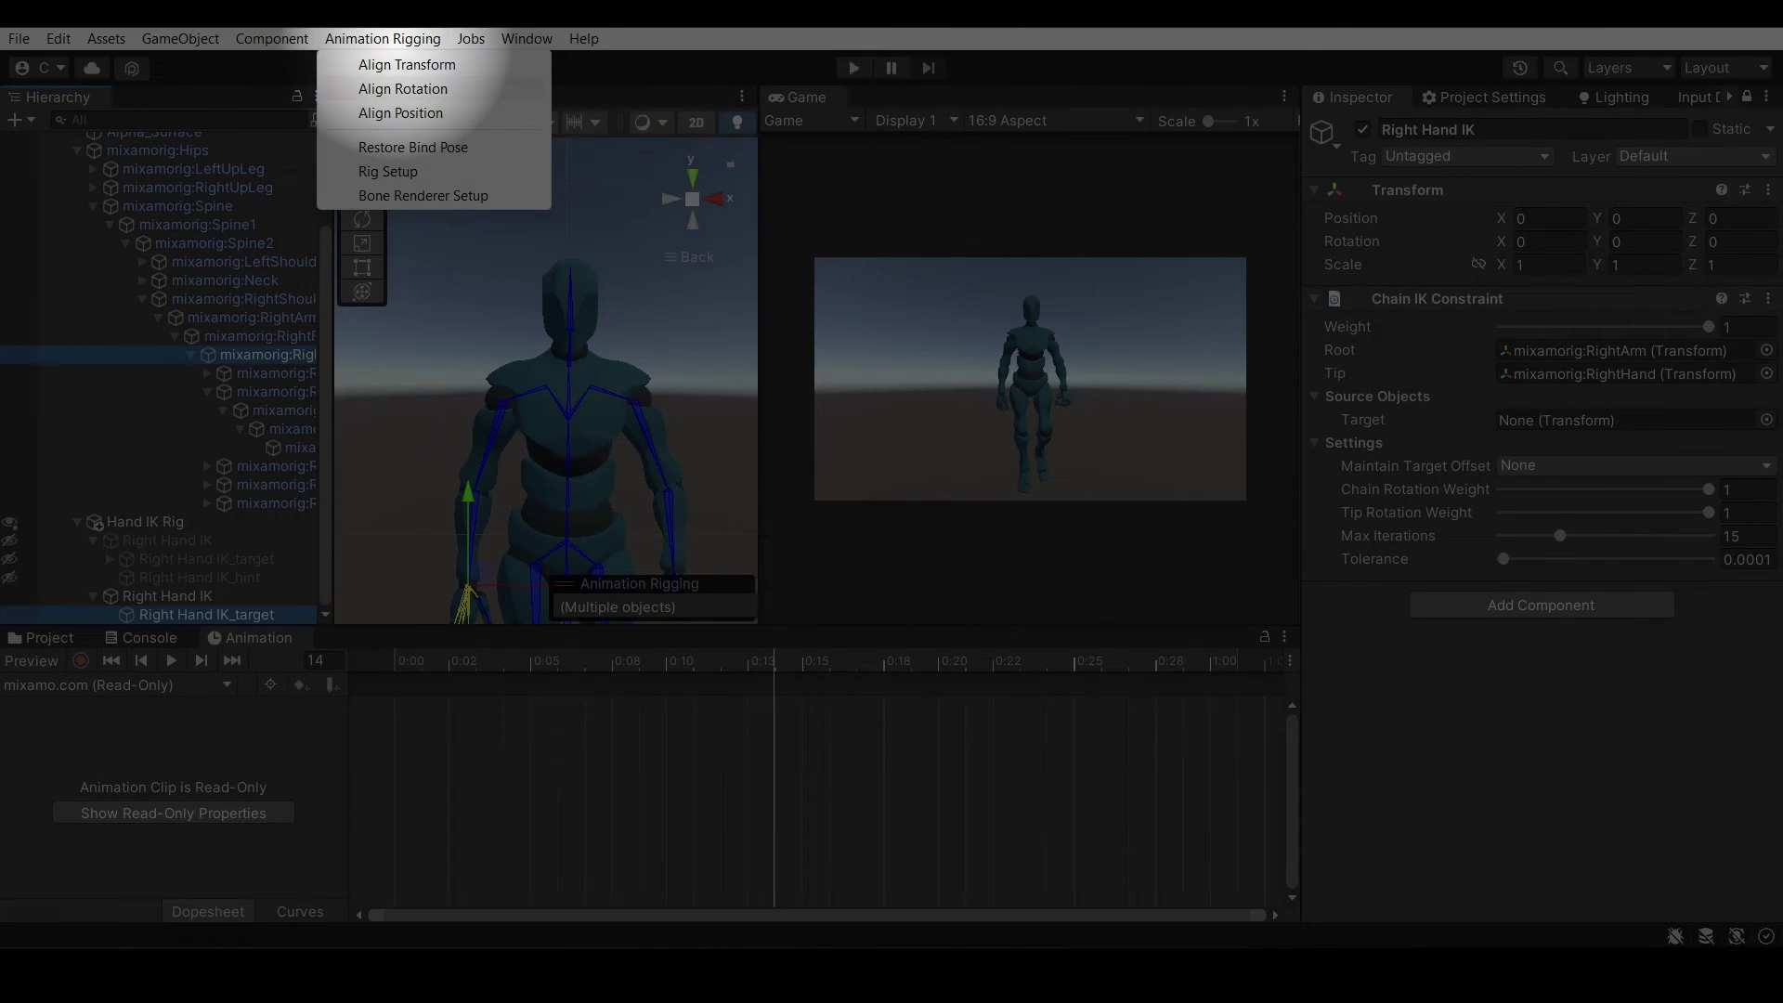
pyautogui.click(407, 65)
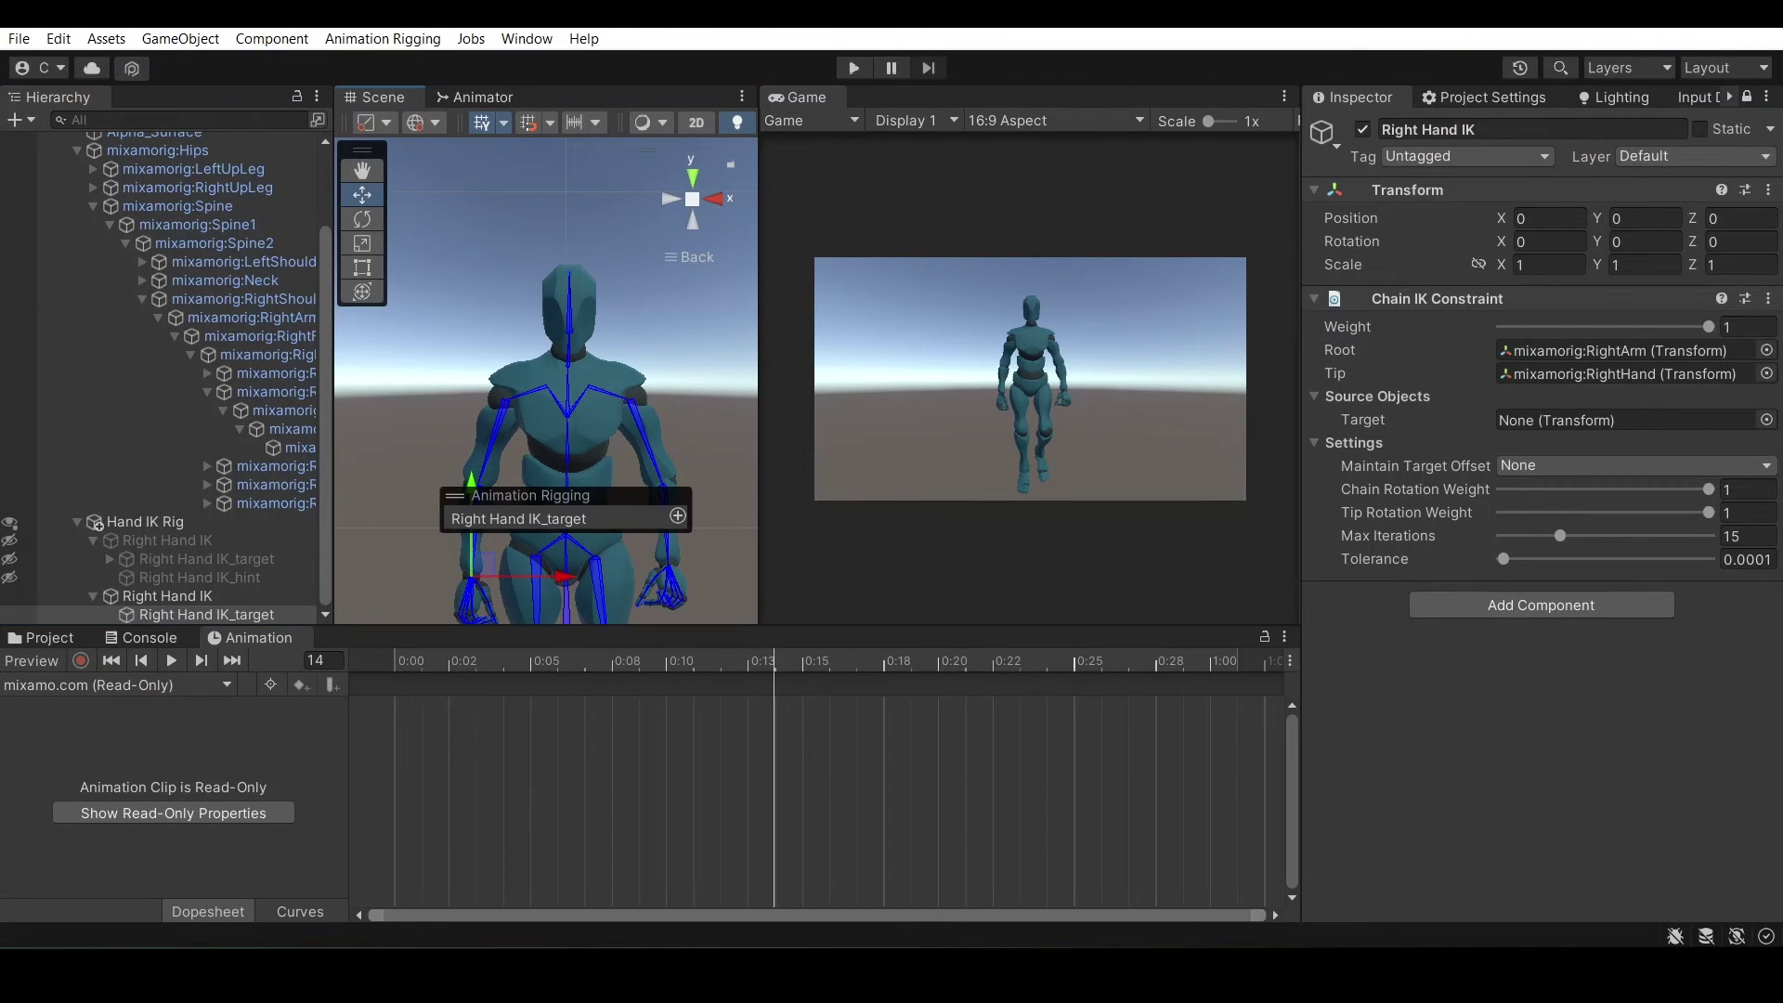
# Add a BallEffector shape of size 0.3 to the new Right Hand IK_target and move the collapsed effector overlay off the hand
pyautogui.click(678, 517)
pyautogui.click(676, 566)
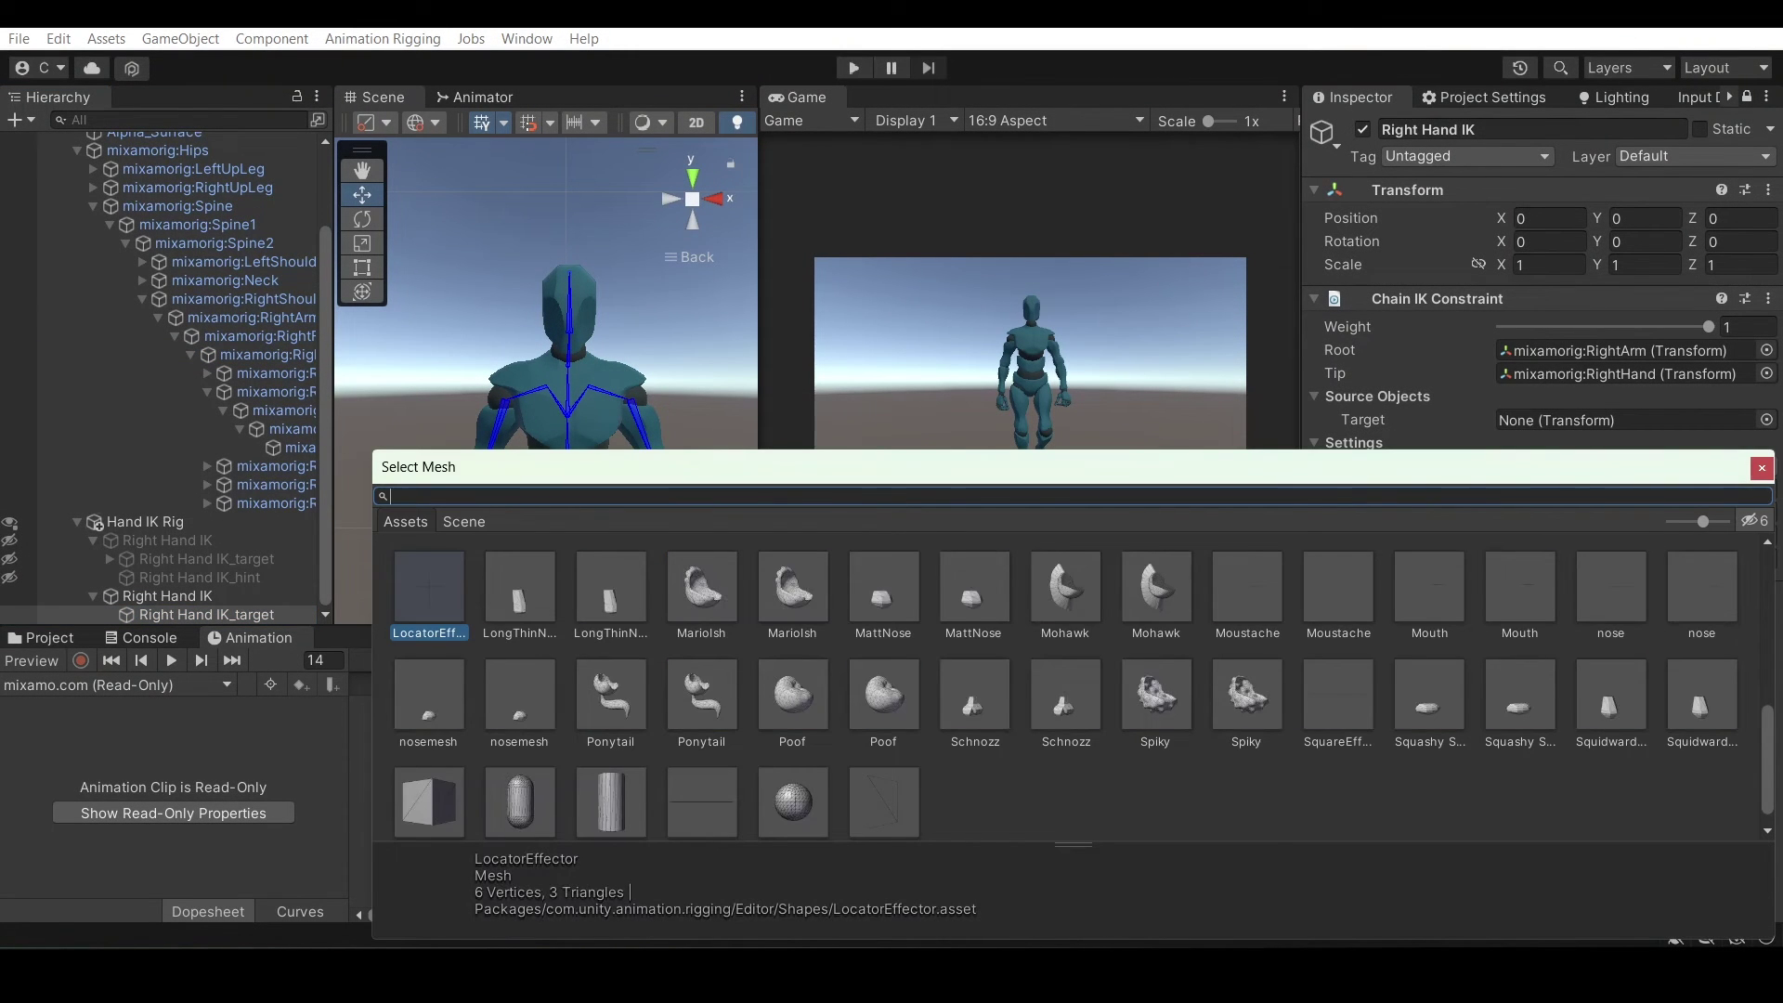
pyautogui.scroll(10, 671, 608)
pyautogui.doubleClick(611, 692)
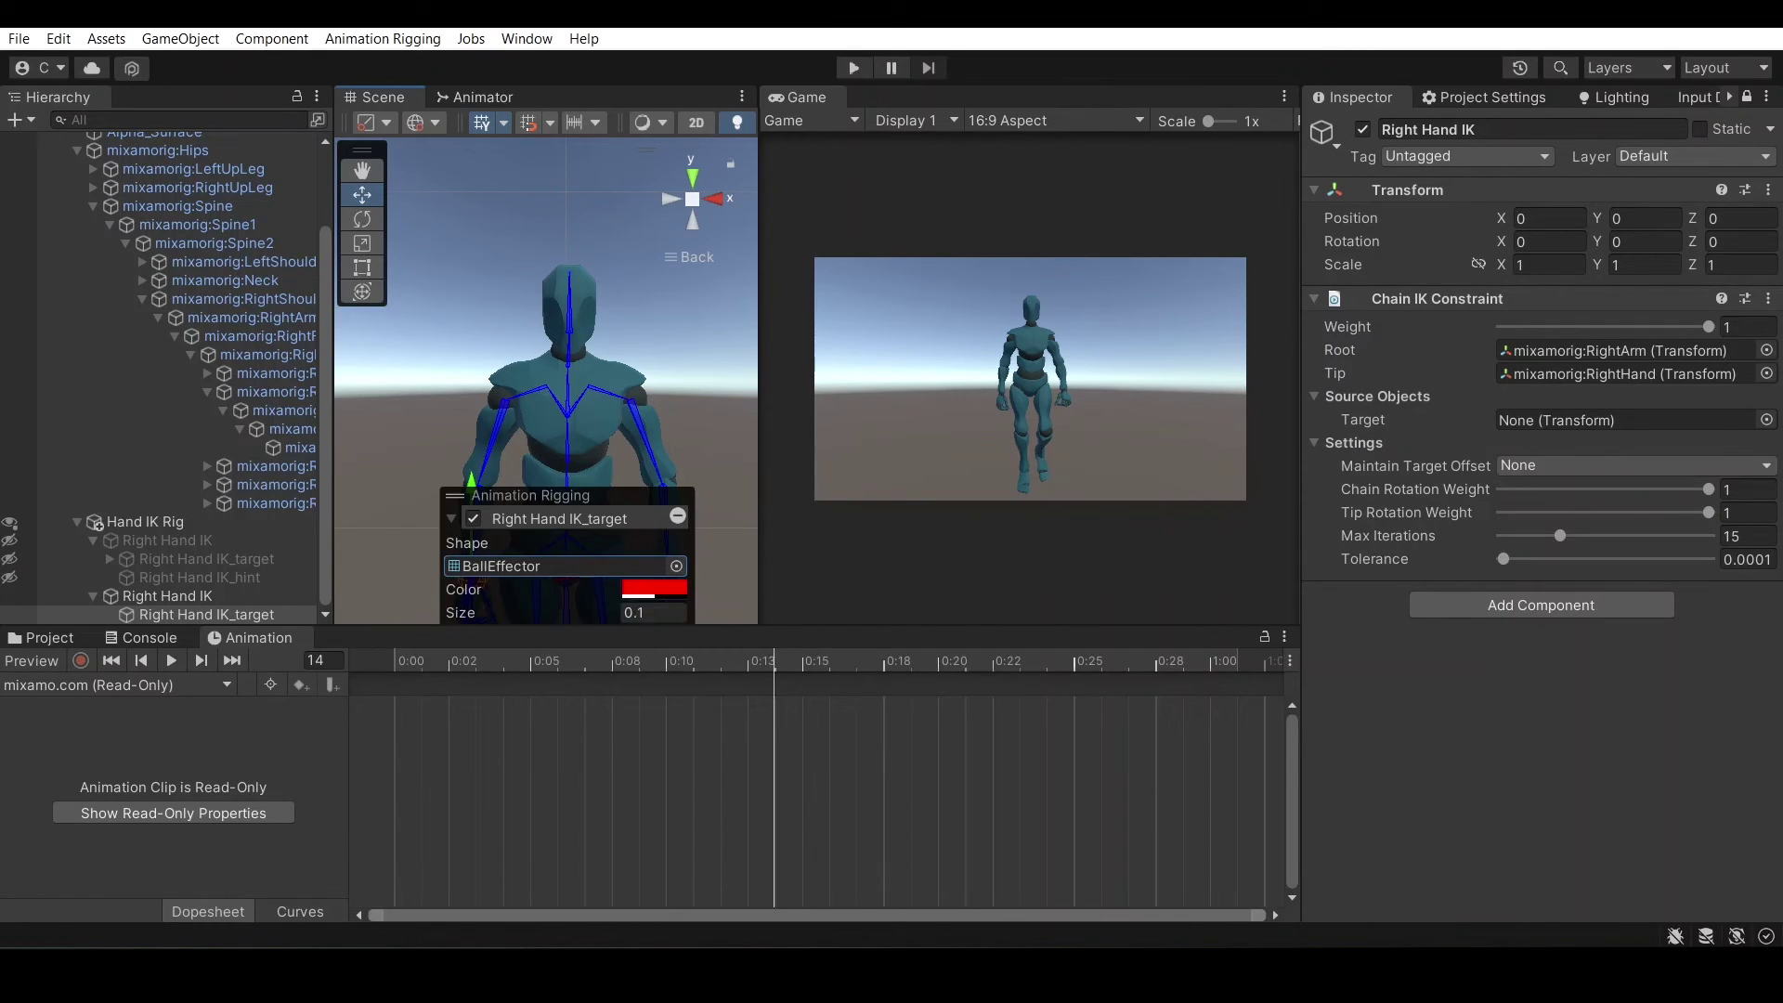
pyautogui.click(652, 613)
pyautogui.write('.3')
pyautogui.press('Return')
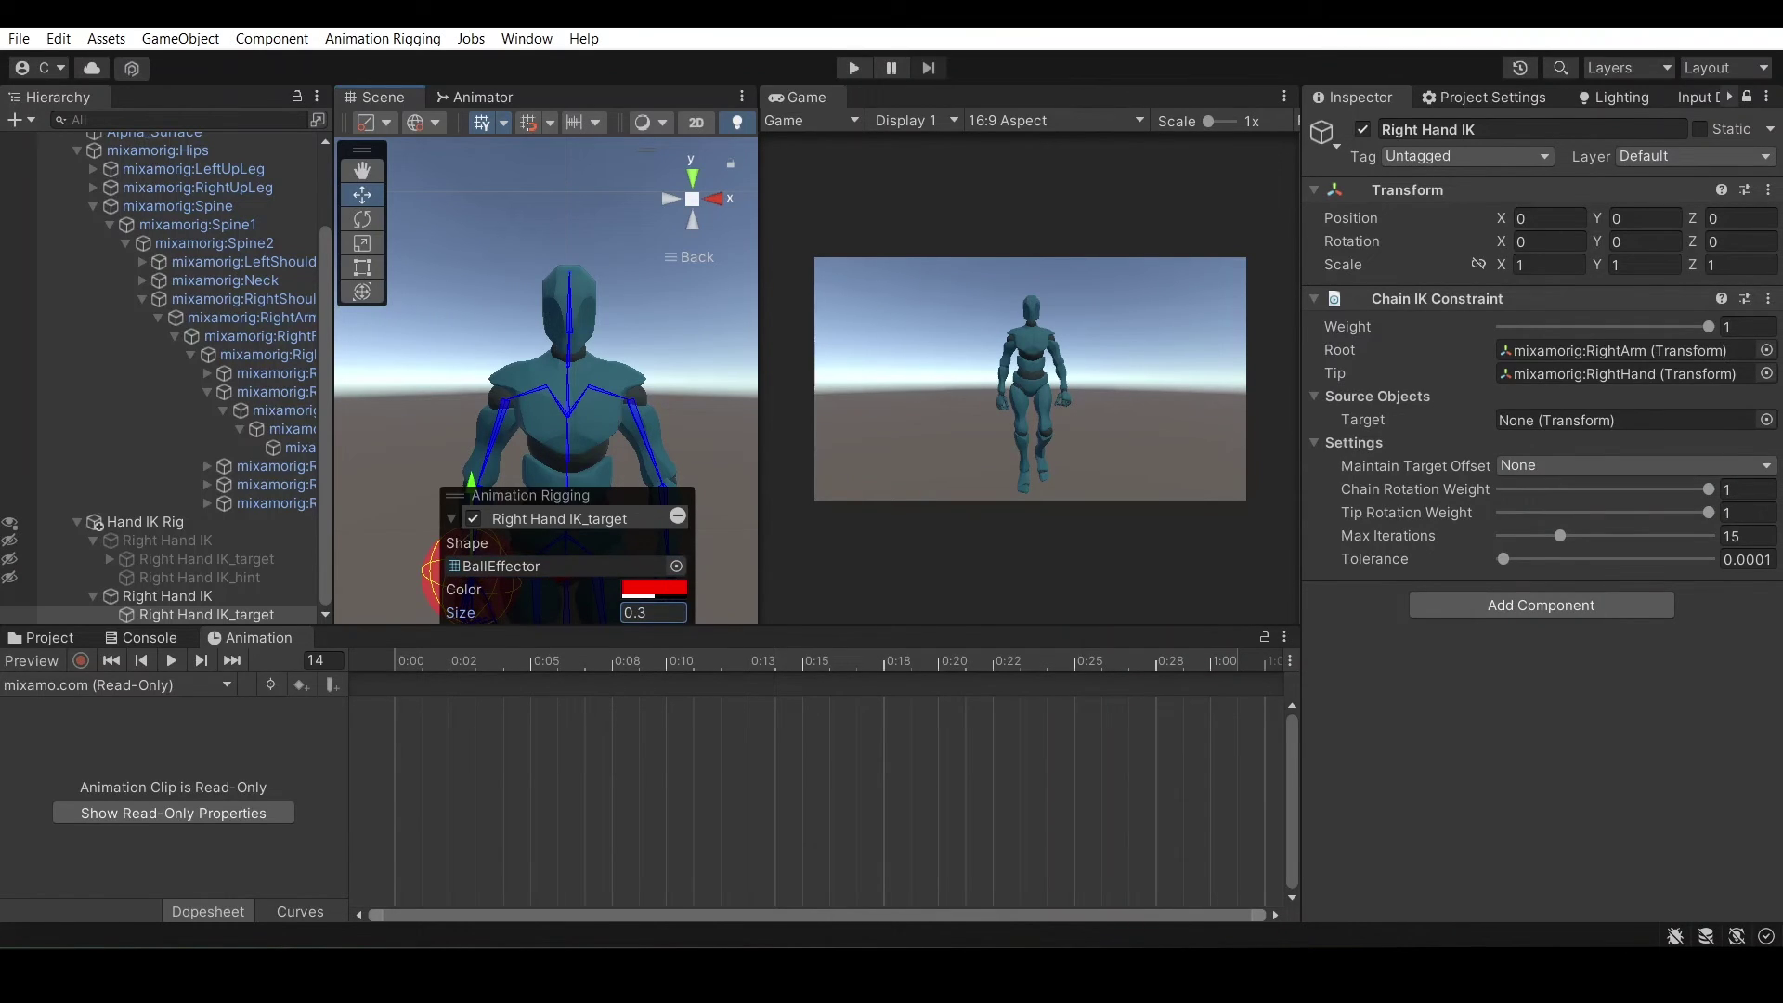
pyautogui.moveTo(455, 496); pyautogui.dragTo(525, 615)
pyautogui.click(515, 418)
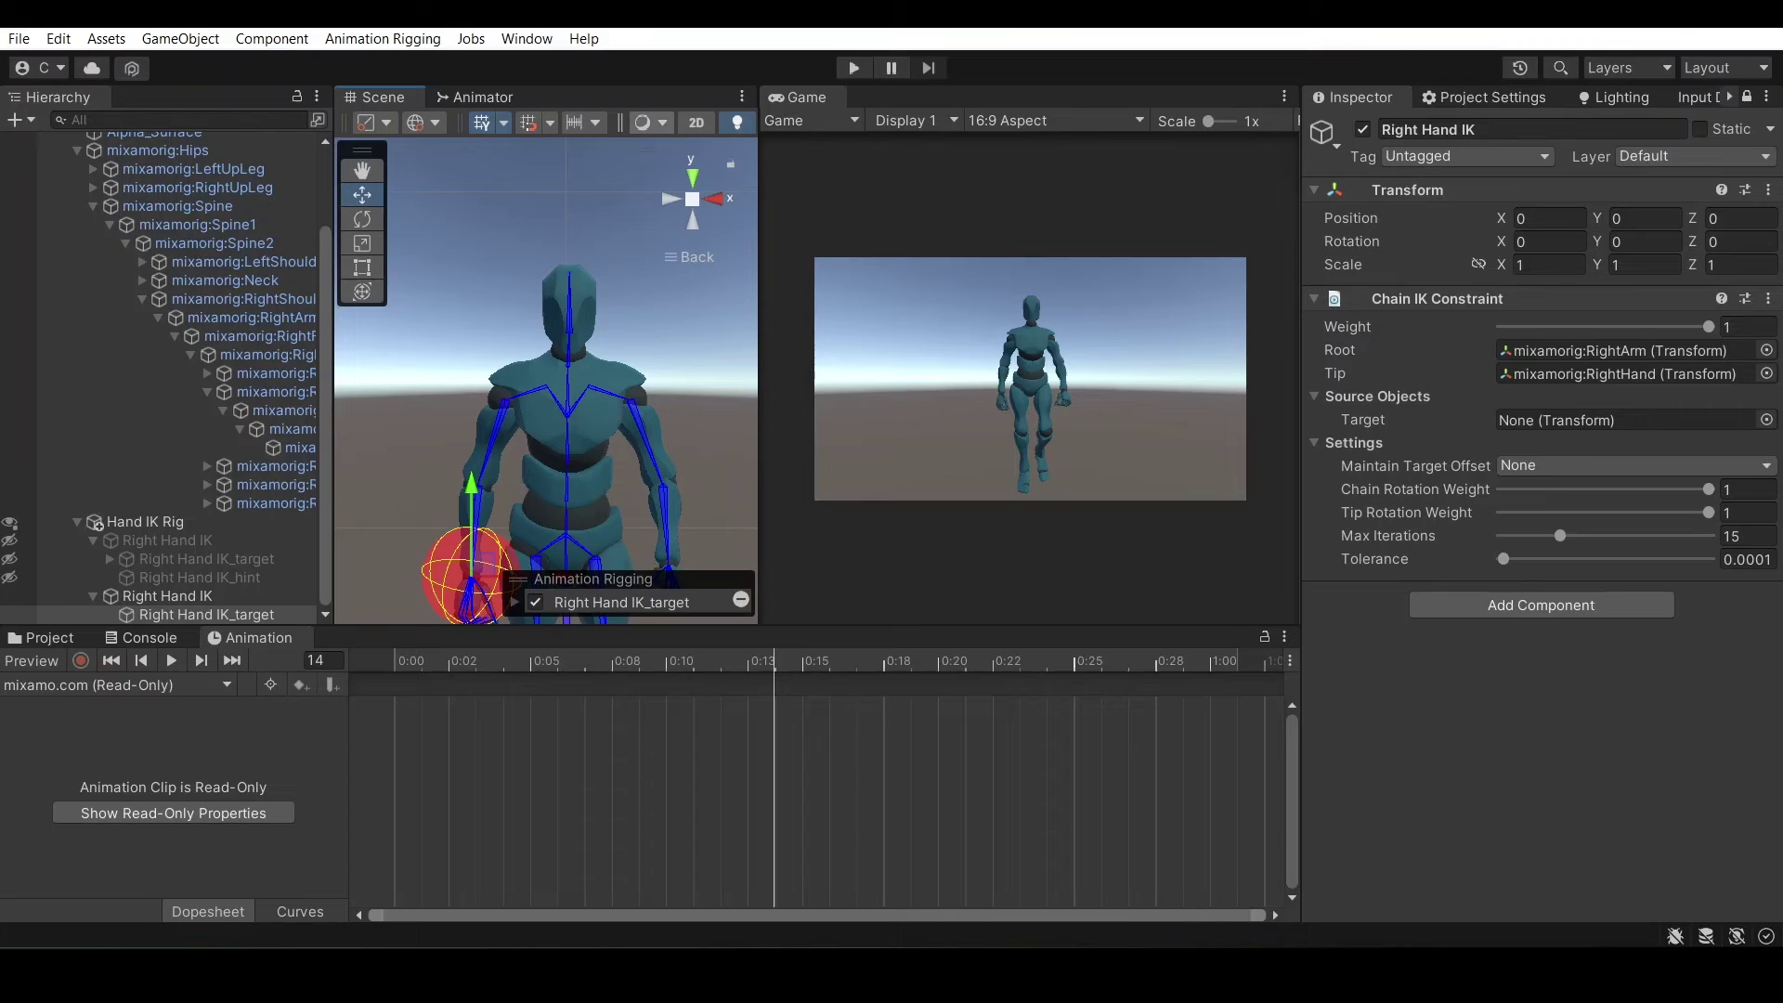
# Widen the Scene view and assign the new Right Hand IK_target as the Chain IK Constraint's Target
pyautogui.moveTo(759, 232); pyautogui.dragTo(986, 232)
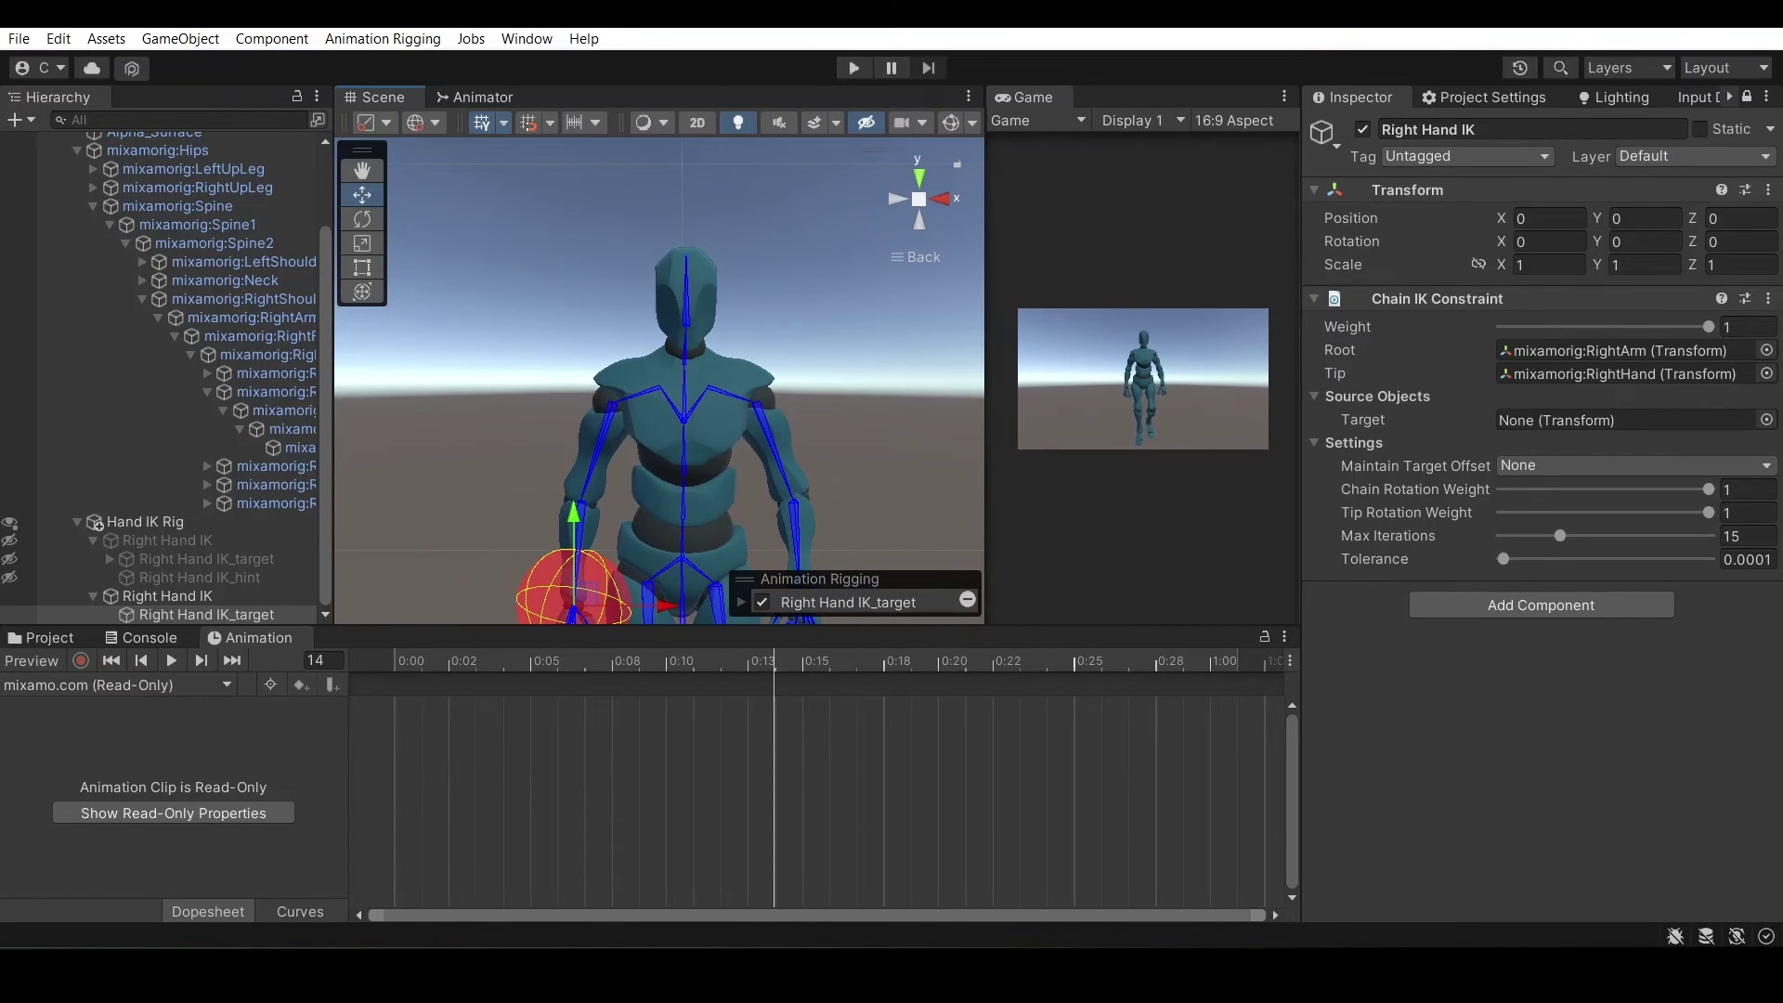
pyautogui.click(362, 171)
pyautogui.moveTo(432, 400); pyautogui.dragTo(425, 131)
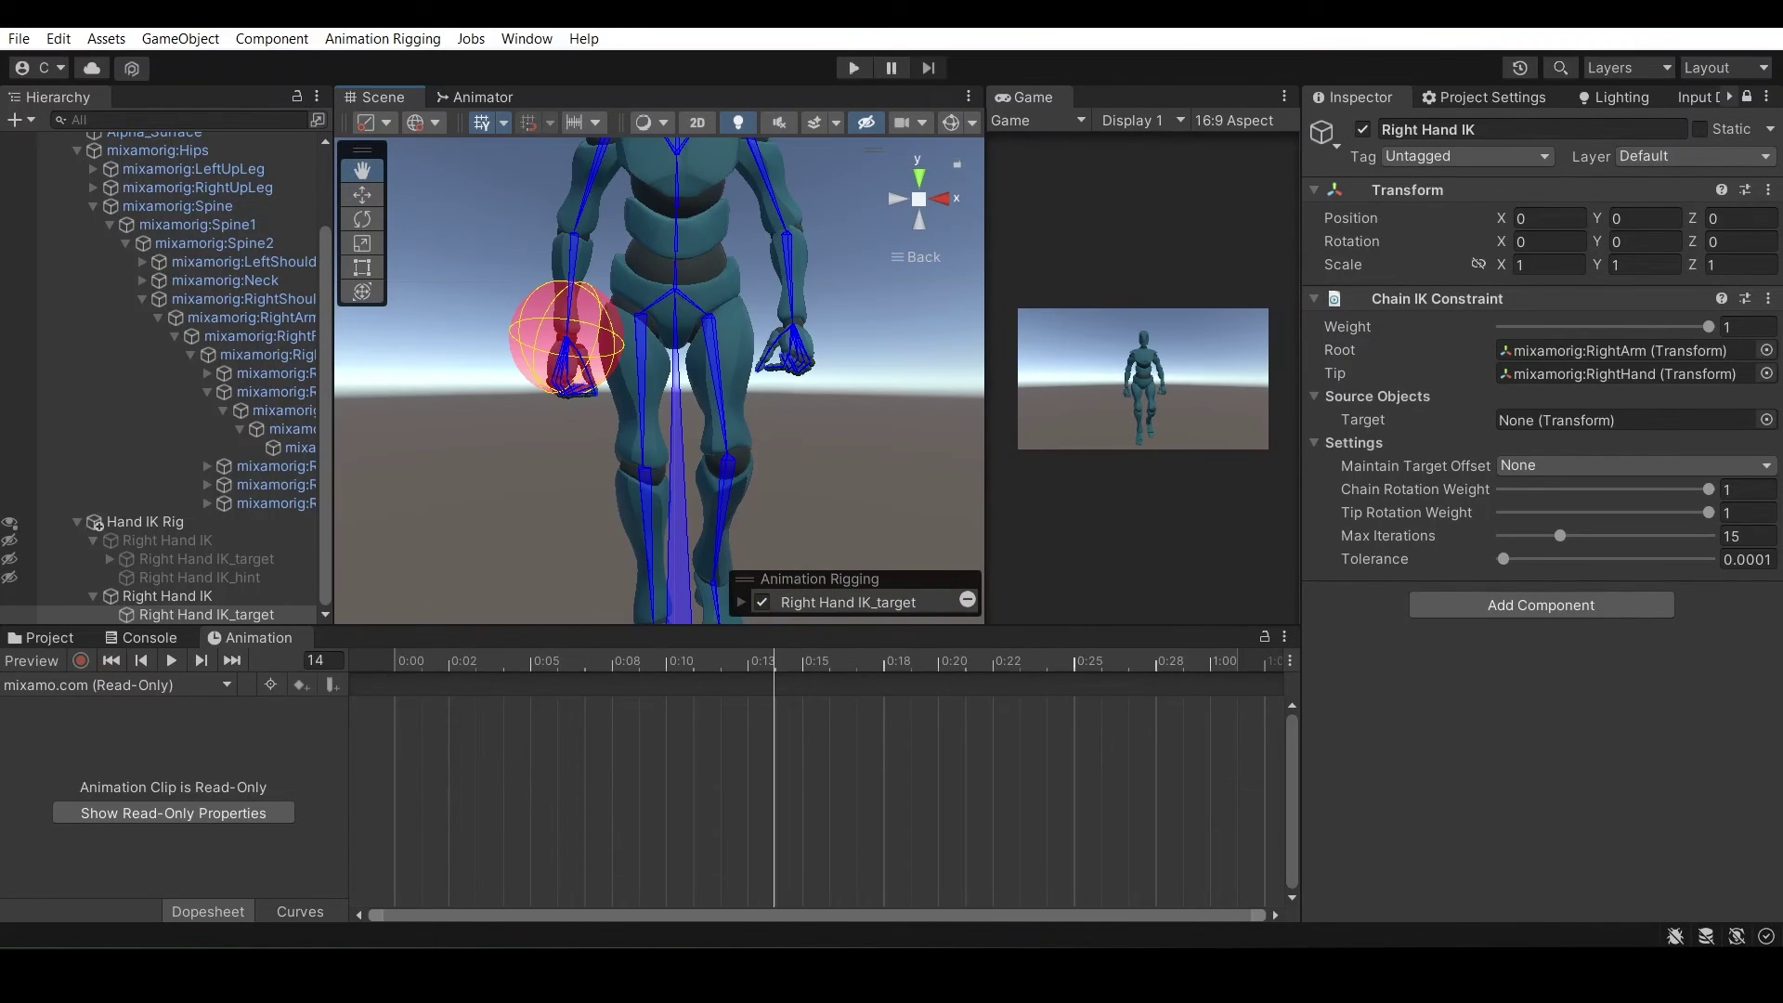
pyautogui.click(363, 195)
pyautogui.moveTo(204, 615); pyautogui.dragTo(1603, 420)
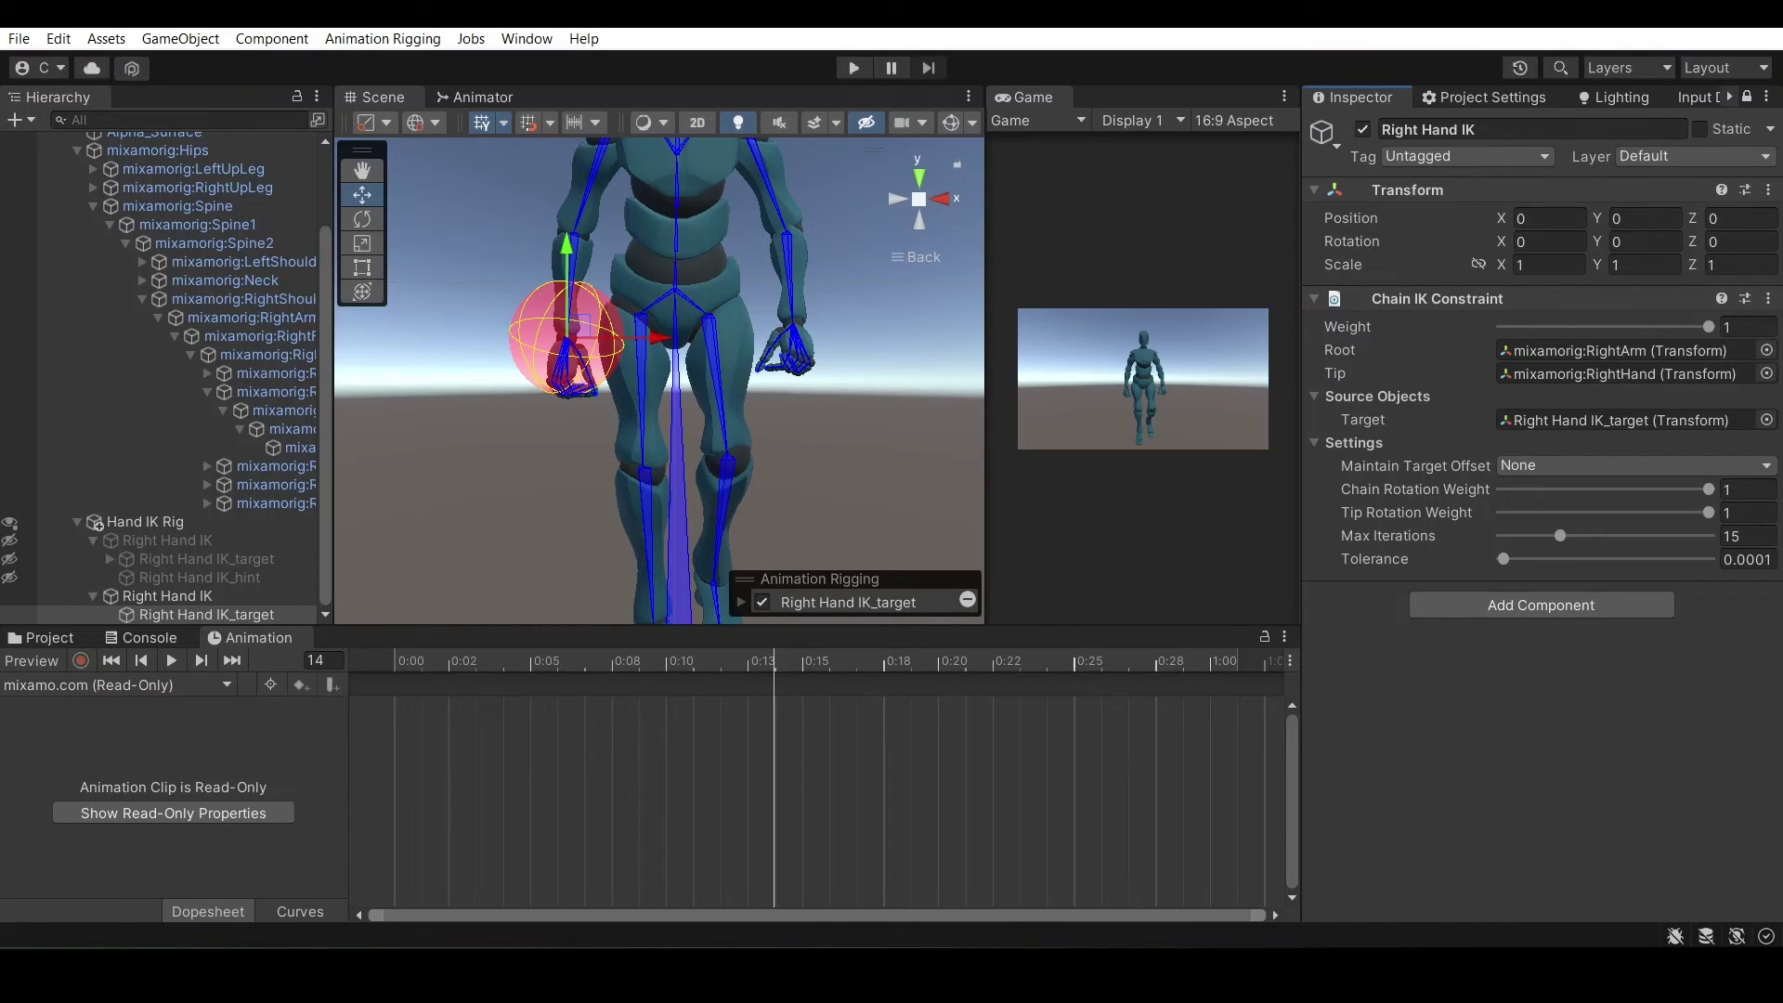
# Set the Chain IK Constraint's Max Iterations to 2
pyautogui.click(362, 170)
pyautogui.moveTo(520, 260); pyautogui.dragTo(639, 293)
pyautogui.scroll(8, 659, 381)
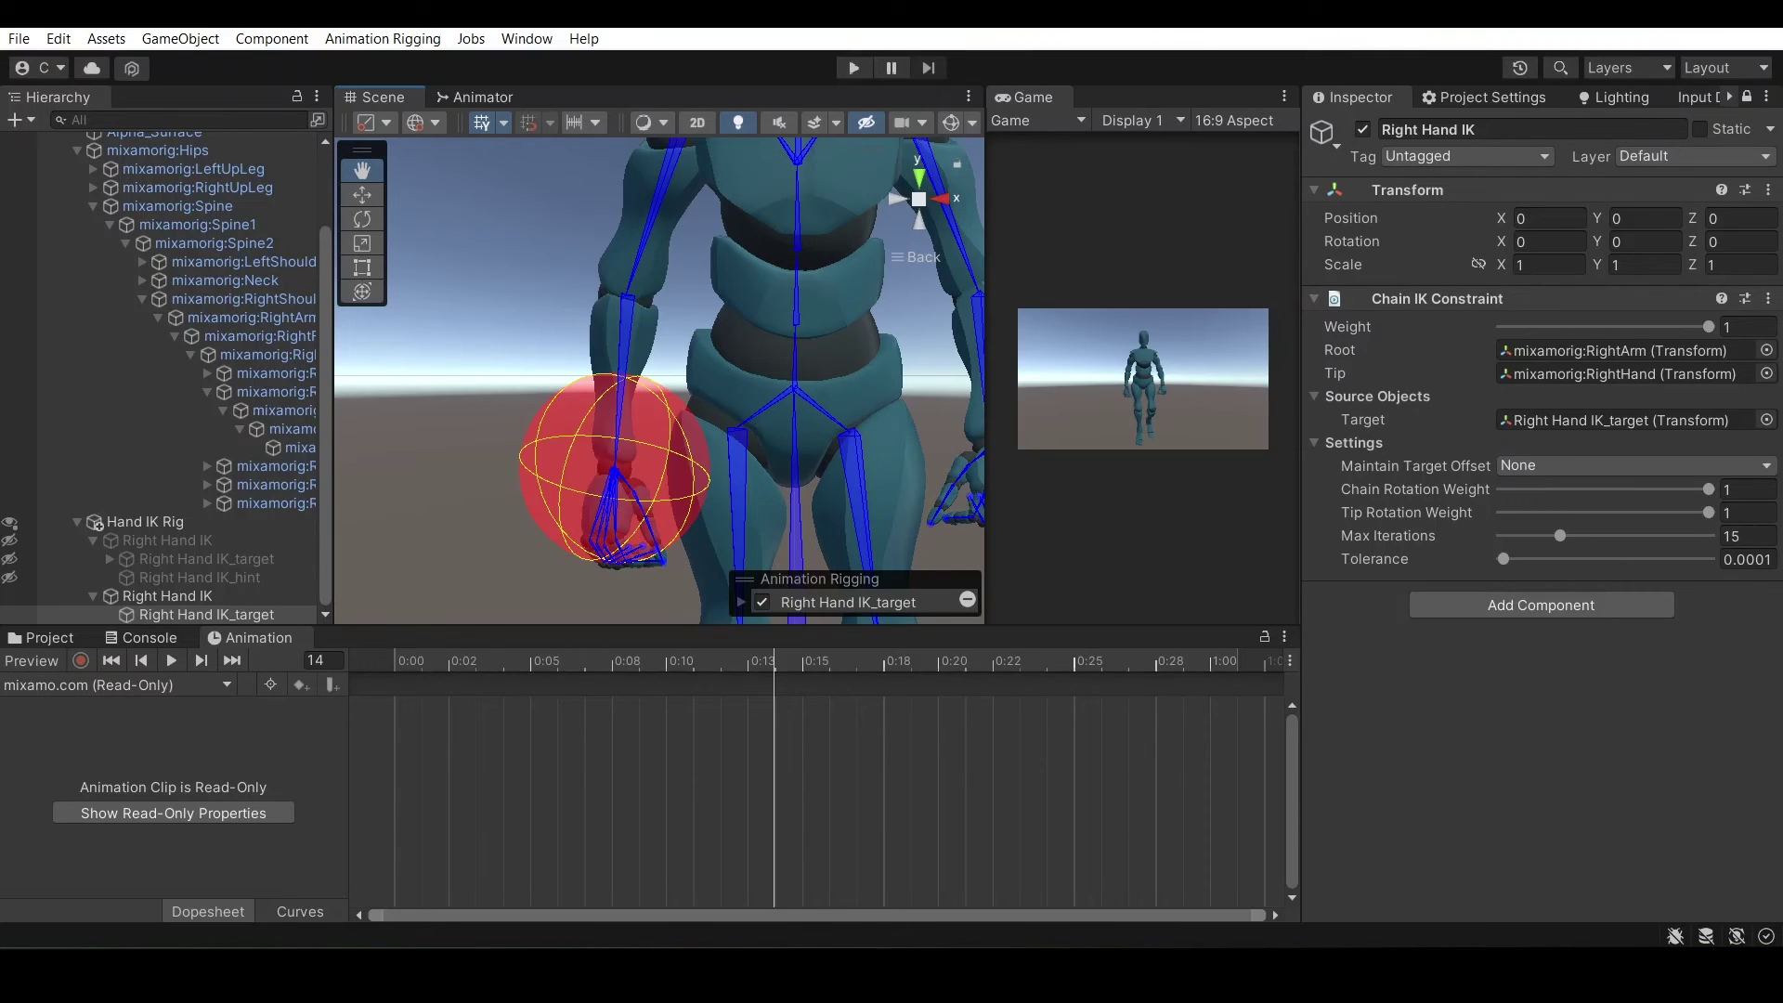
pyautogui.press('w')
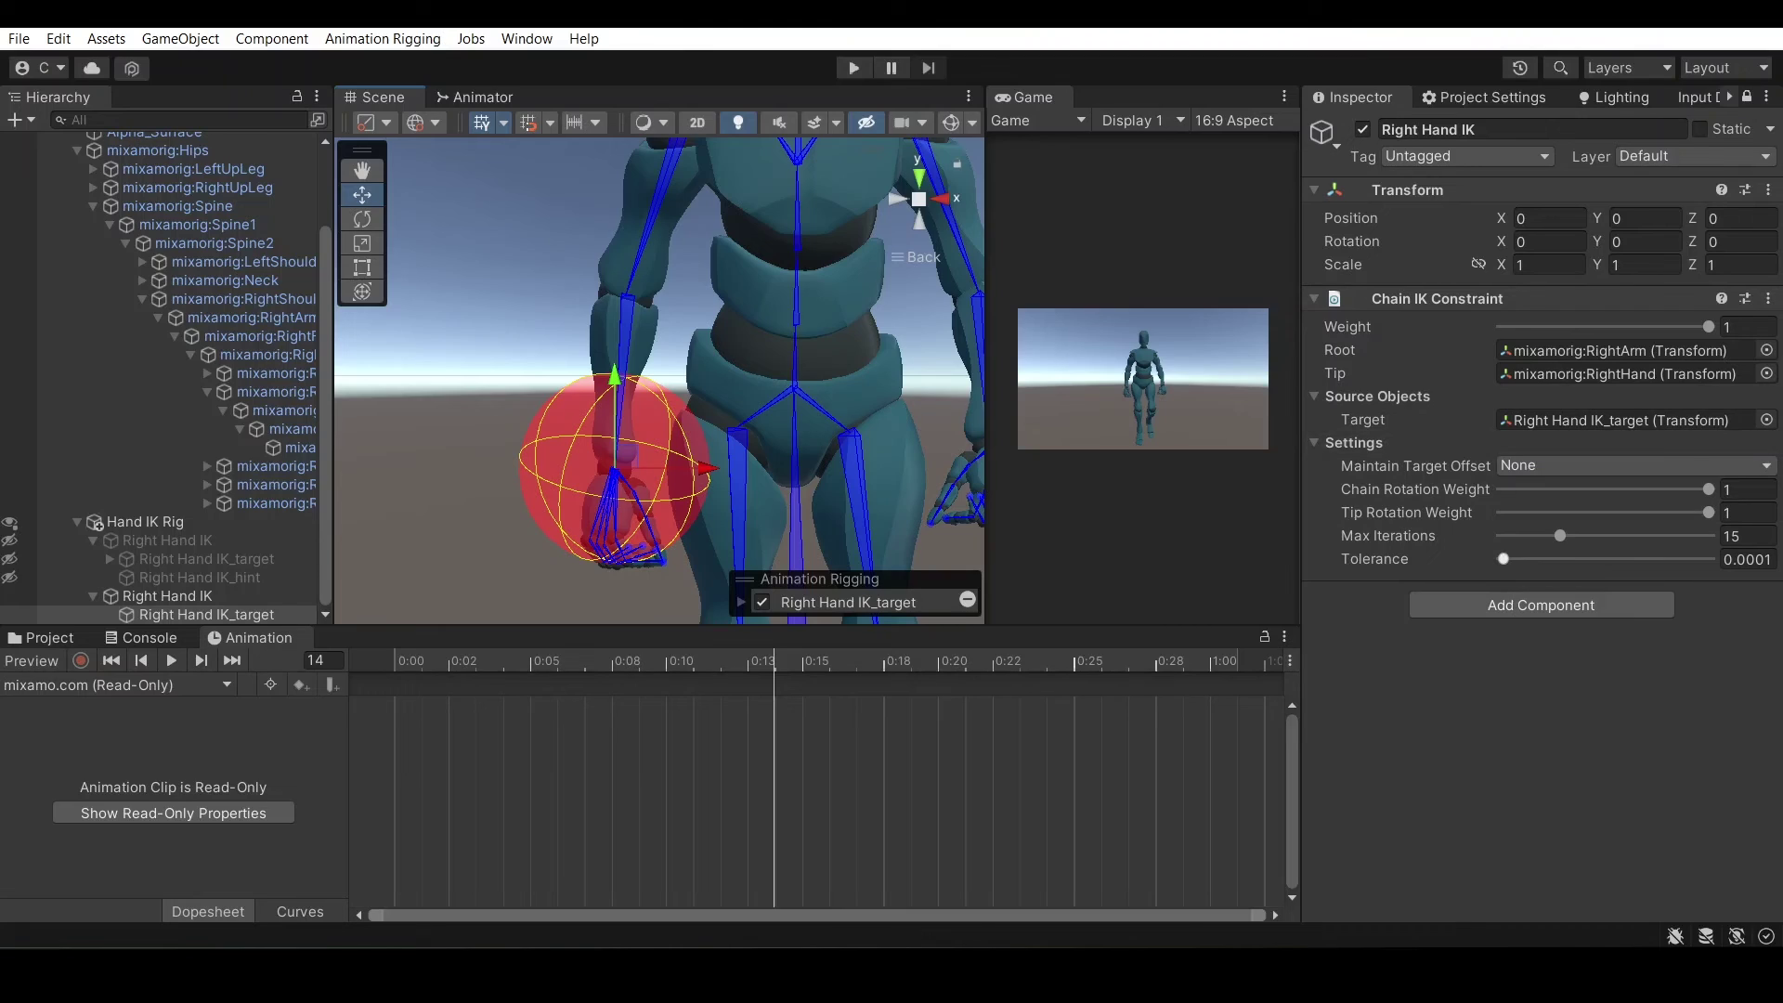
pyautogui.click(1747, 536)
pyautogui.write('2')
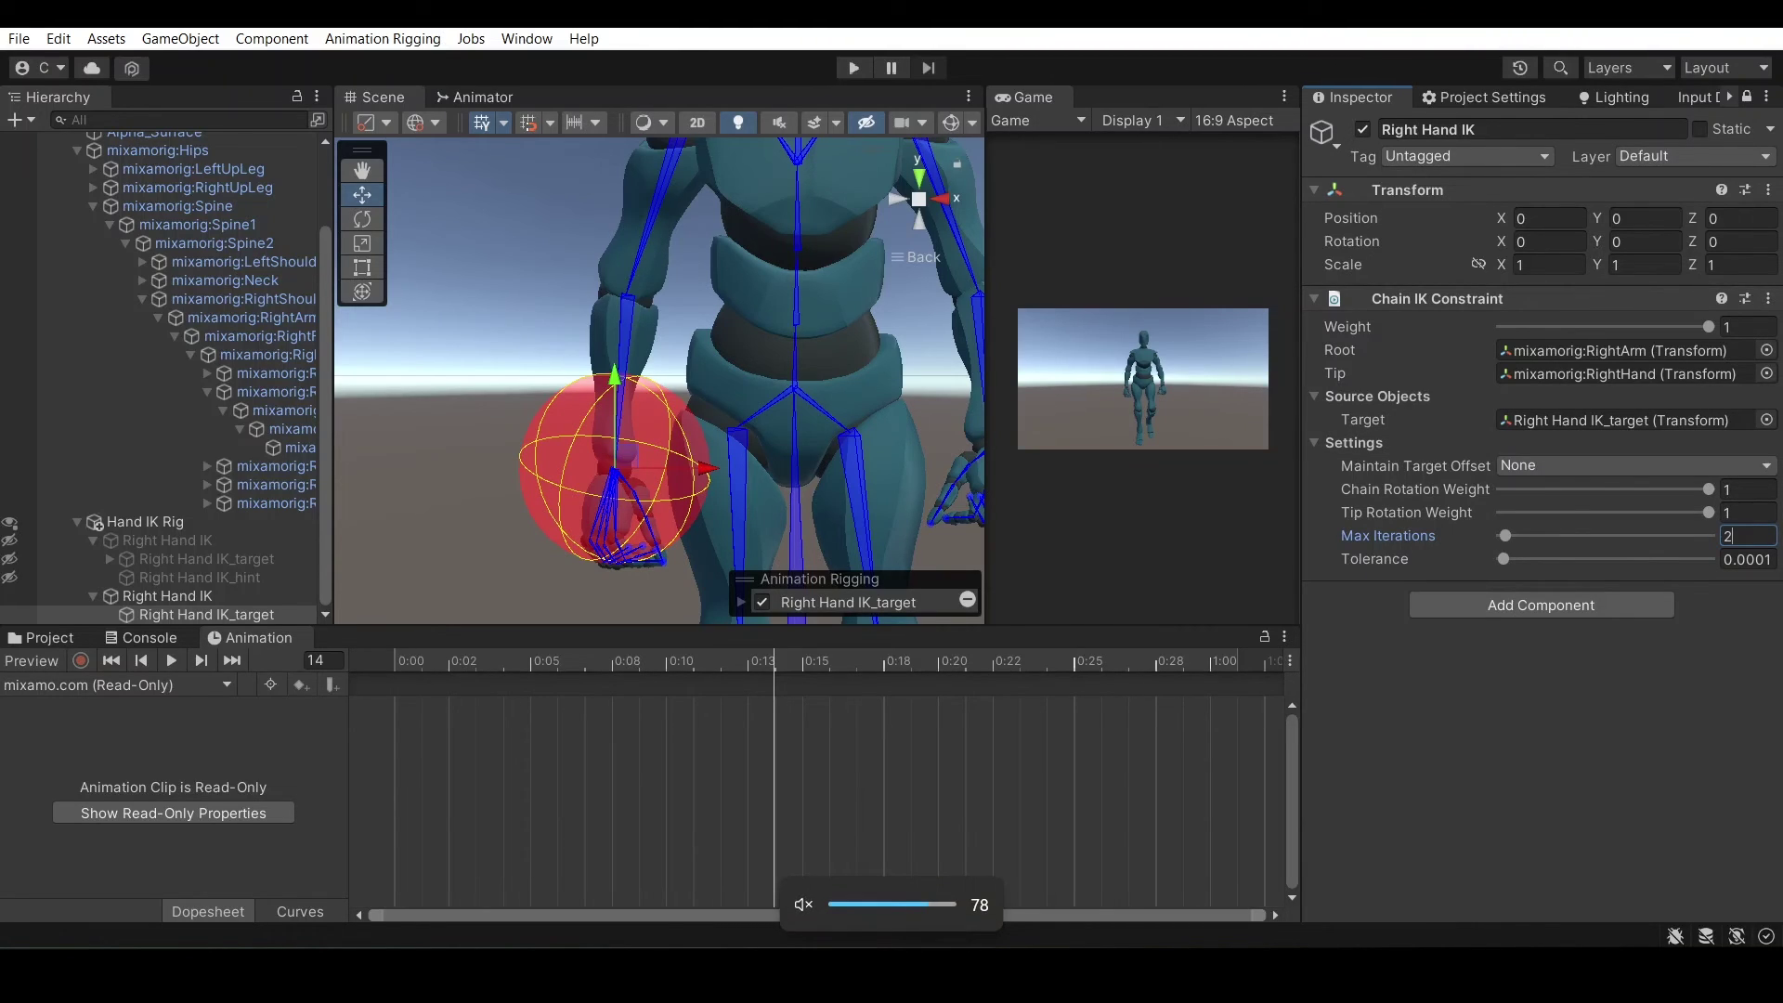
# Preview the walking animation and move Right Hand IK_target to about X -0.361, Y 1.025, Z -0.211 to test the arm chain
pyautogui.click(31, 662)
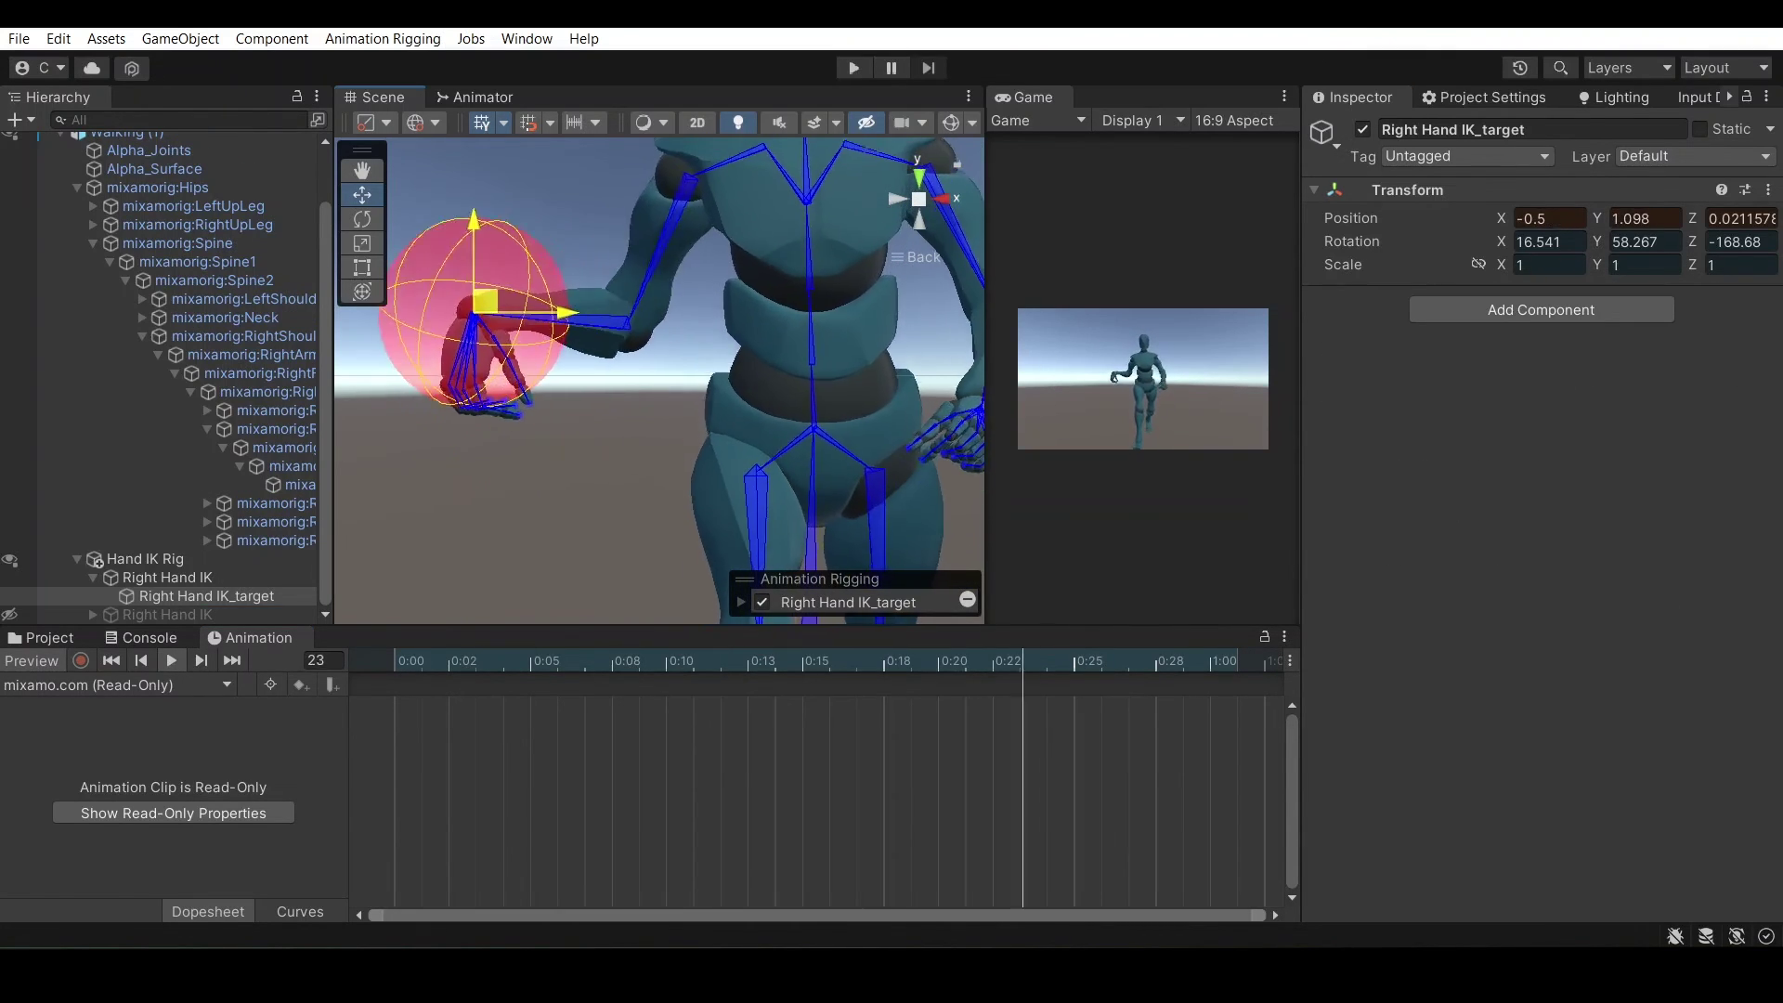
pyautogui.moveTo(487, 302); pyautogui.dragTo(459, 345)
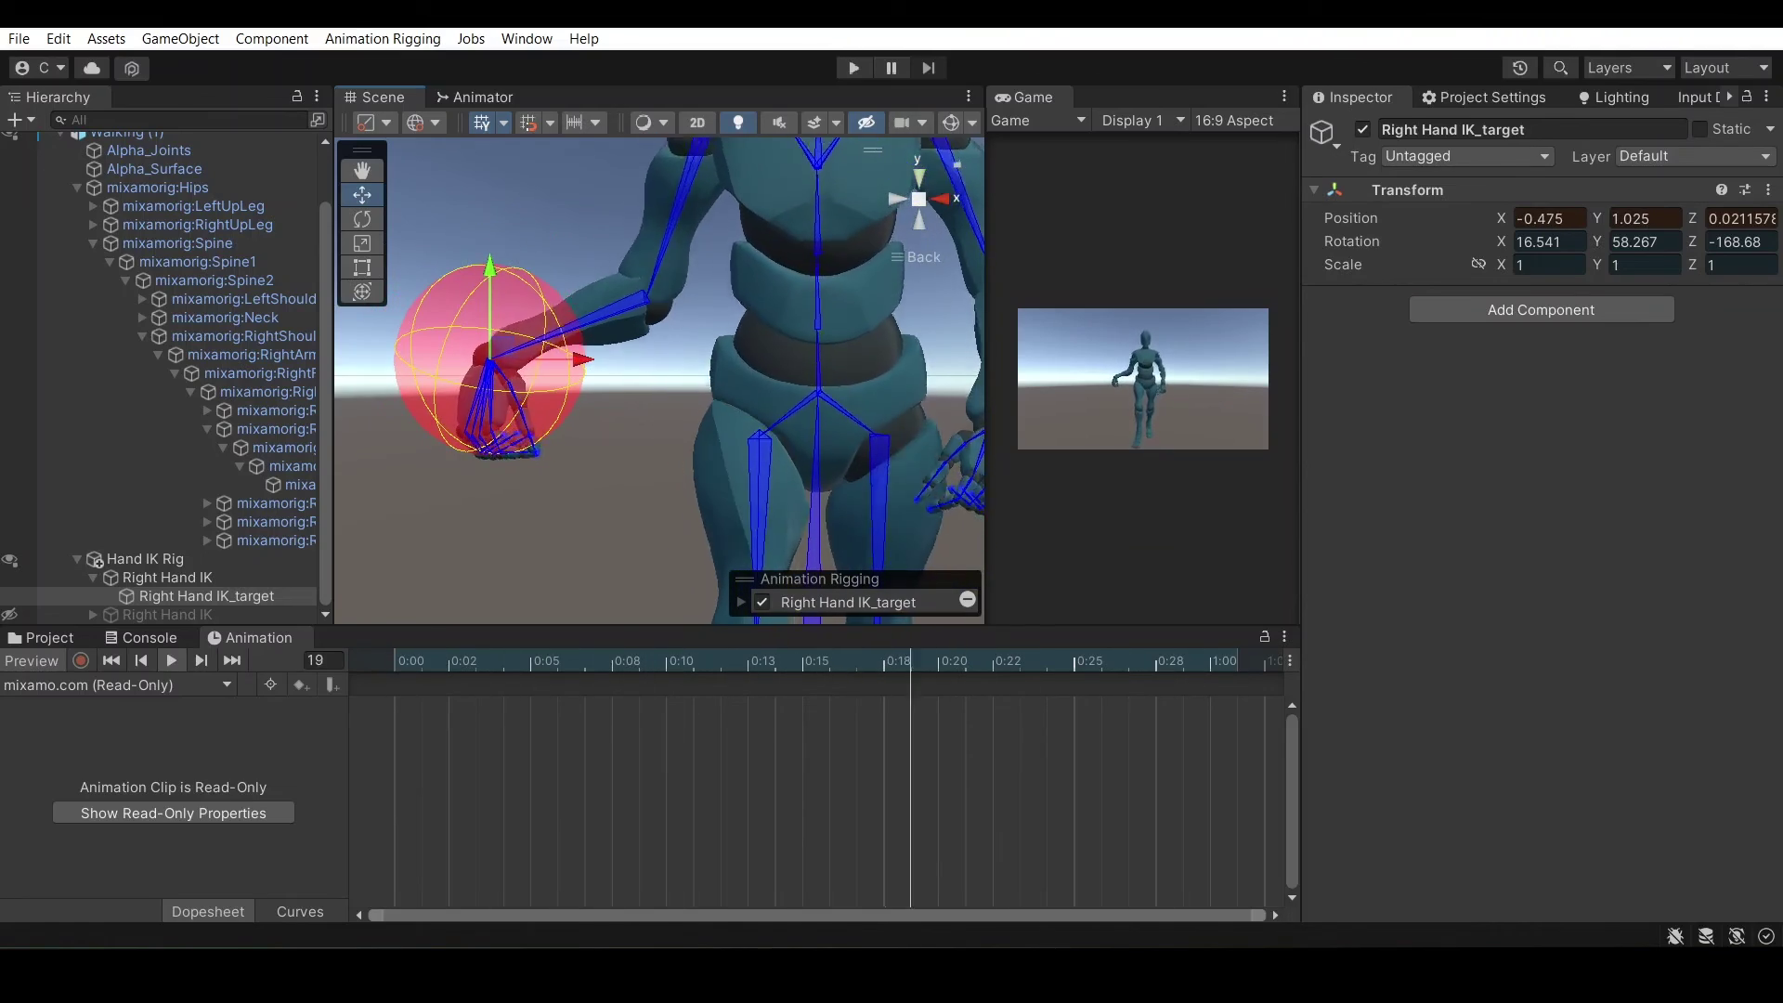
pyautogui.click(920, 176)
pyautogui.moveTo(504, 286); pyautogui.dragTo(558, 464)
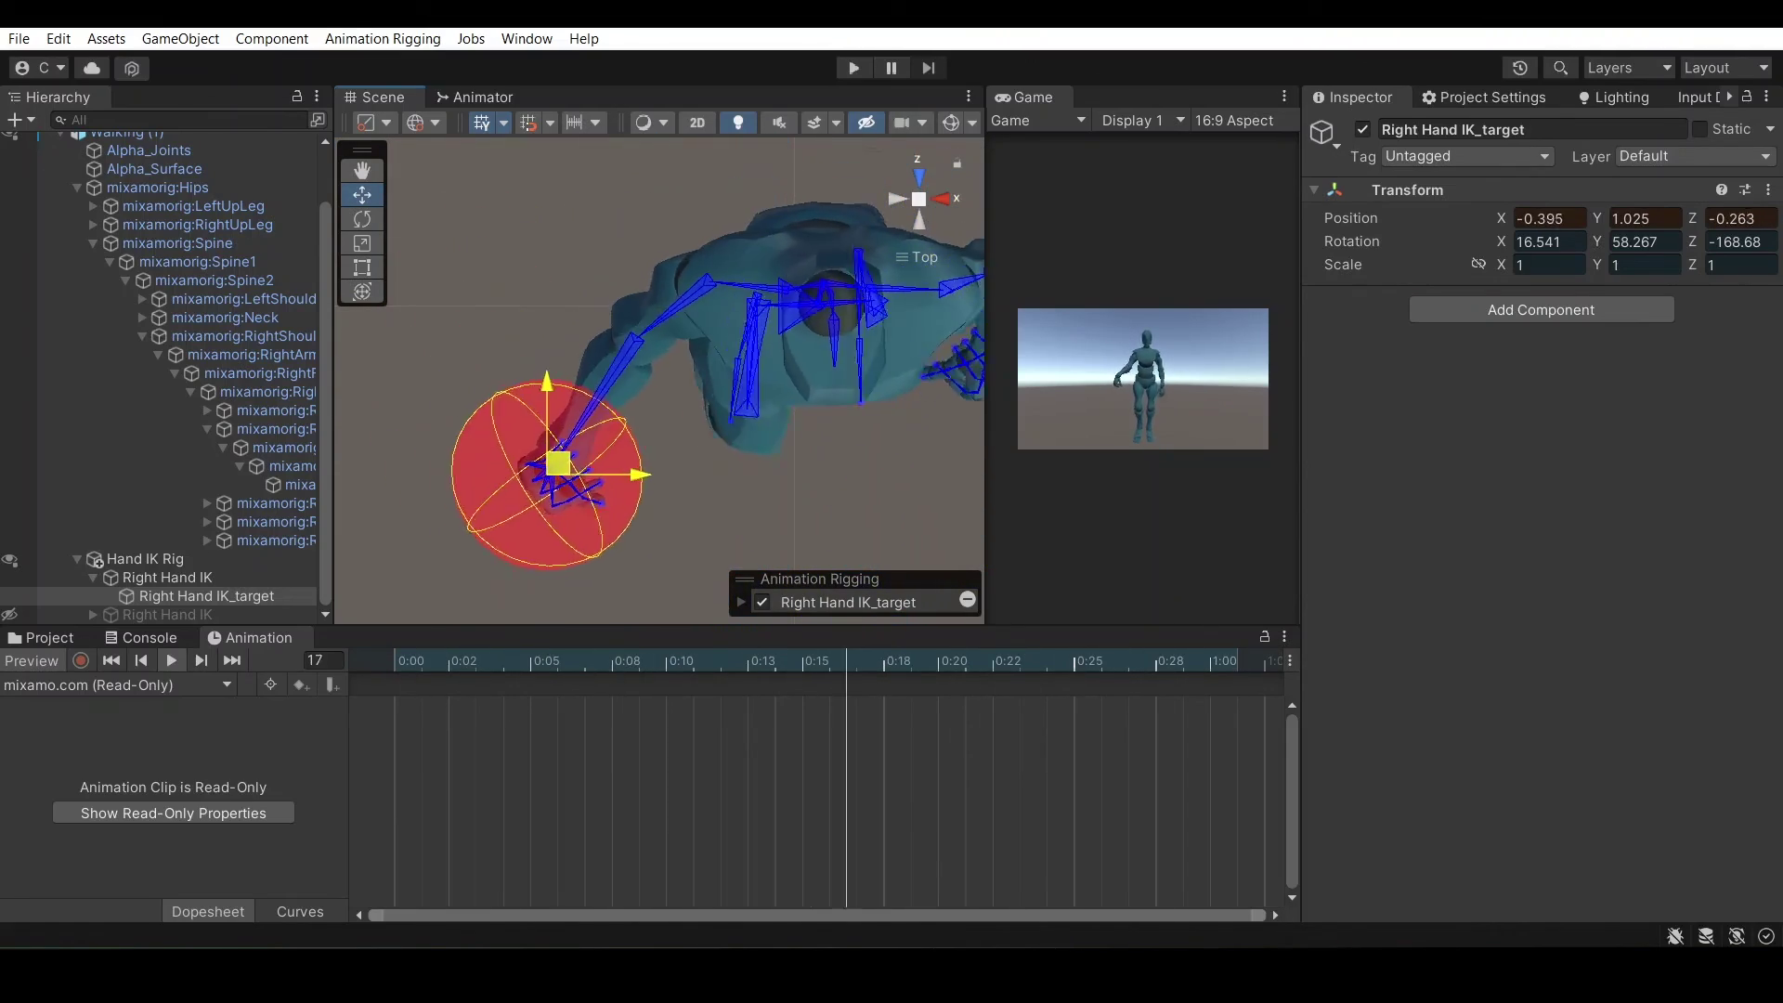
# Rotate Right Hand IK_target to about 55 degrees around X to test the hand's rotation, and end the animation preview
pyautogui.press('e')
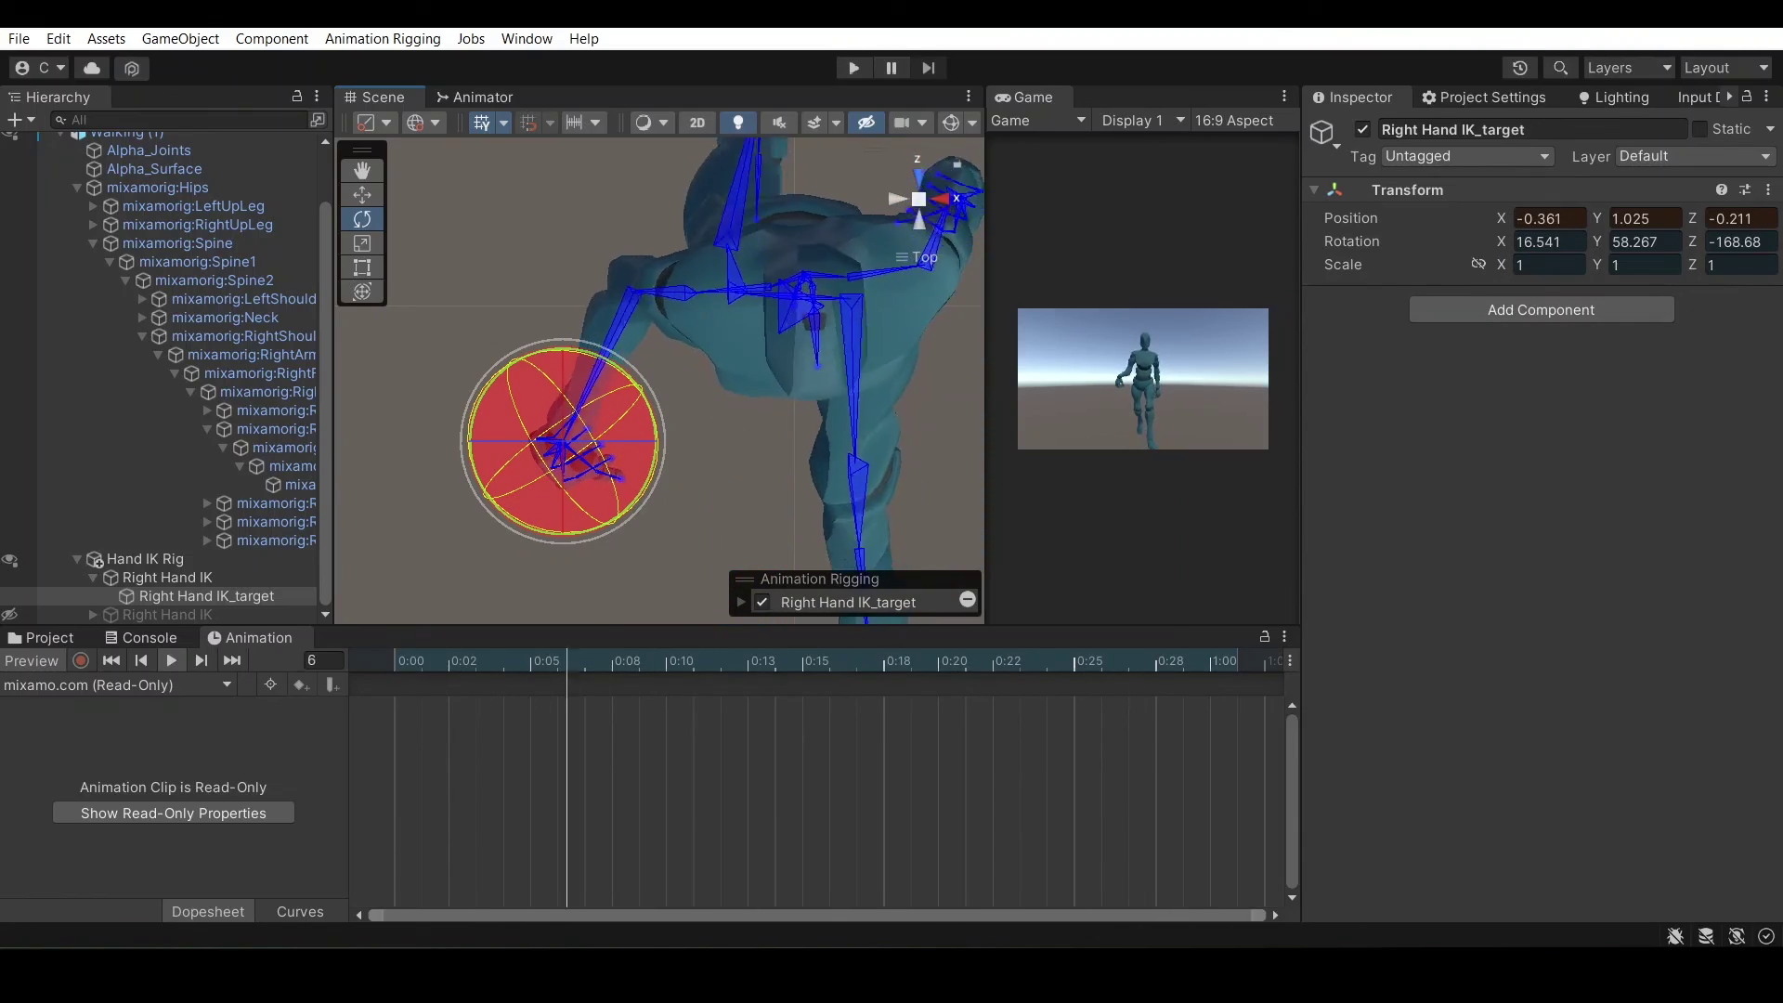
pyautogui.moveTo(1501, 241); pyautogui.dragTo(1625, 241)
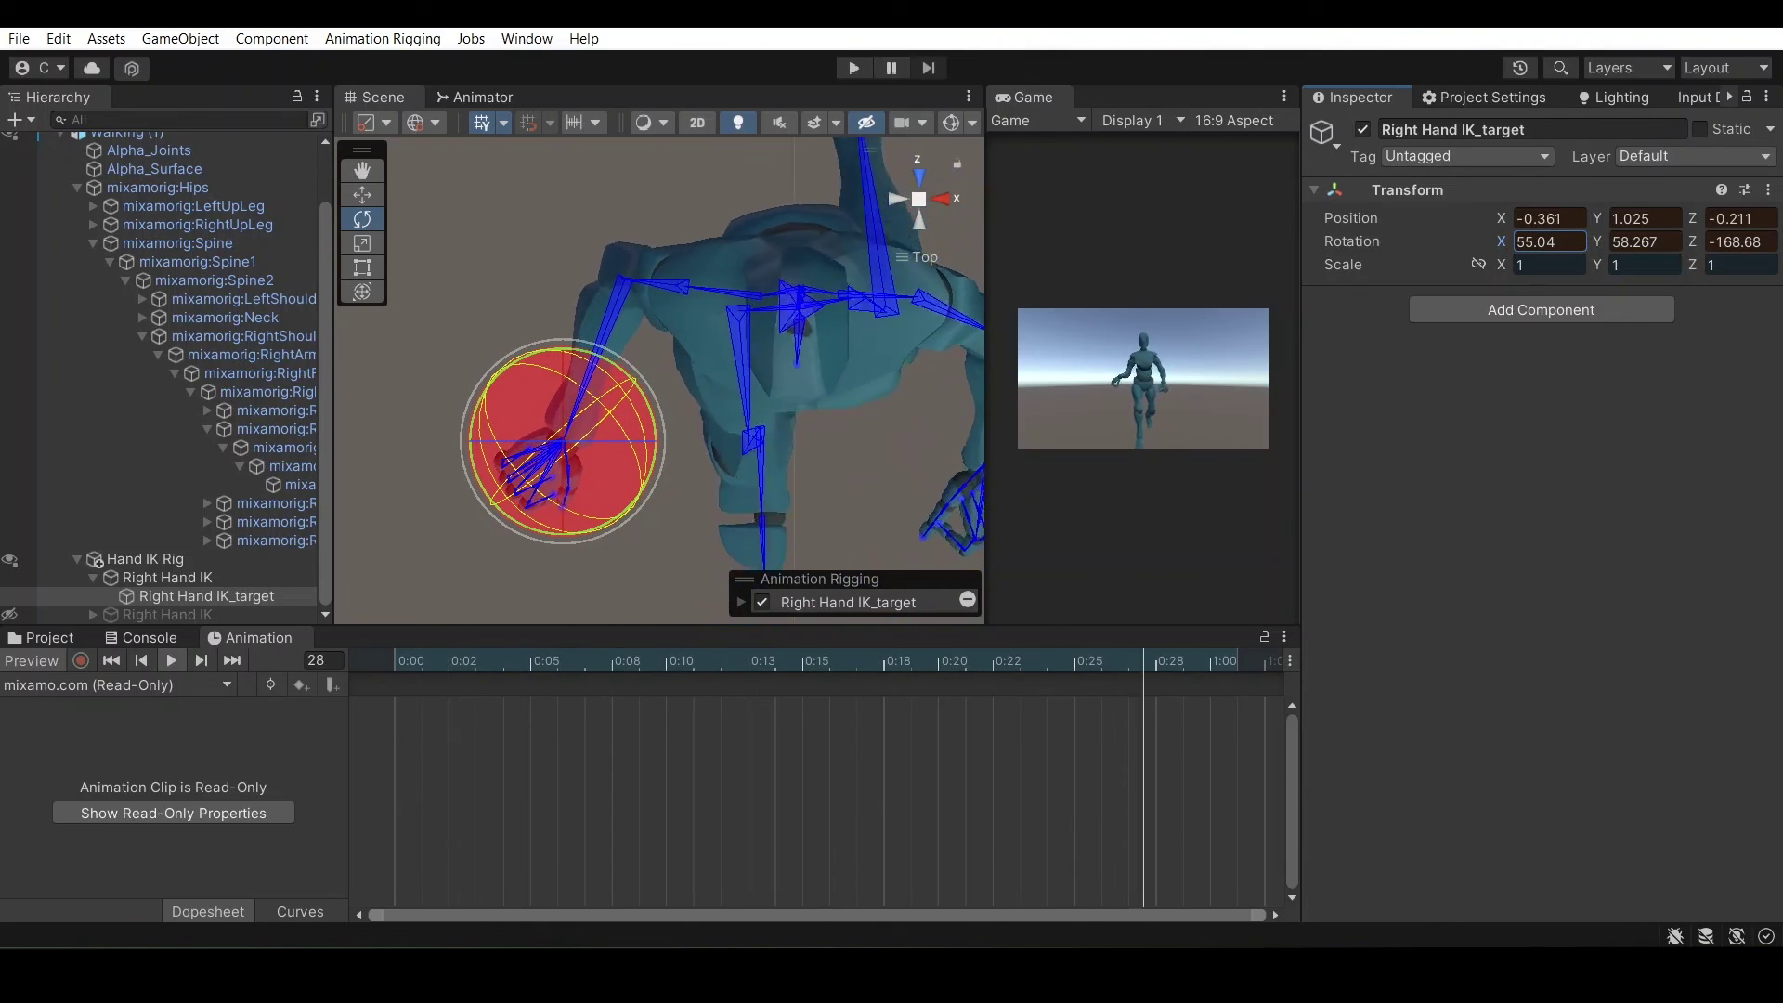
pyautogui.click(32, 660)
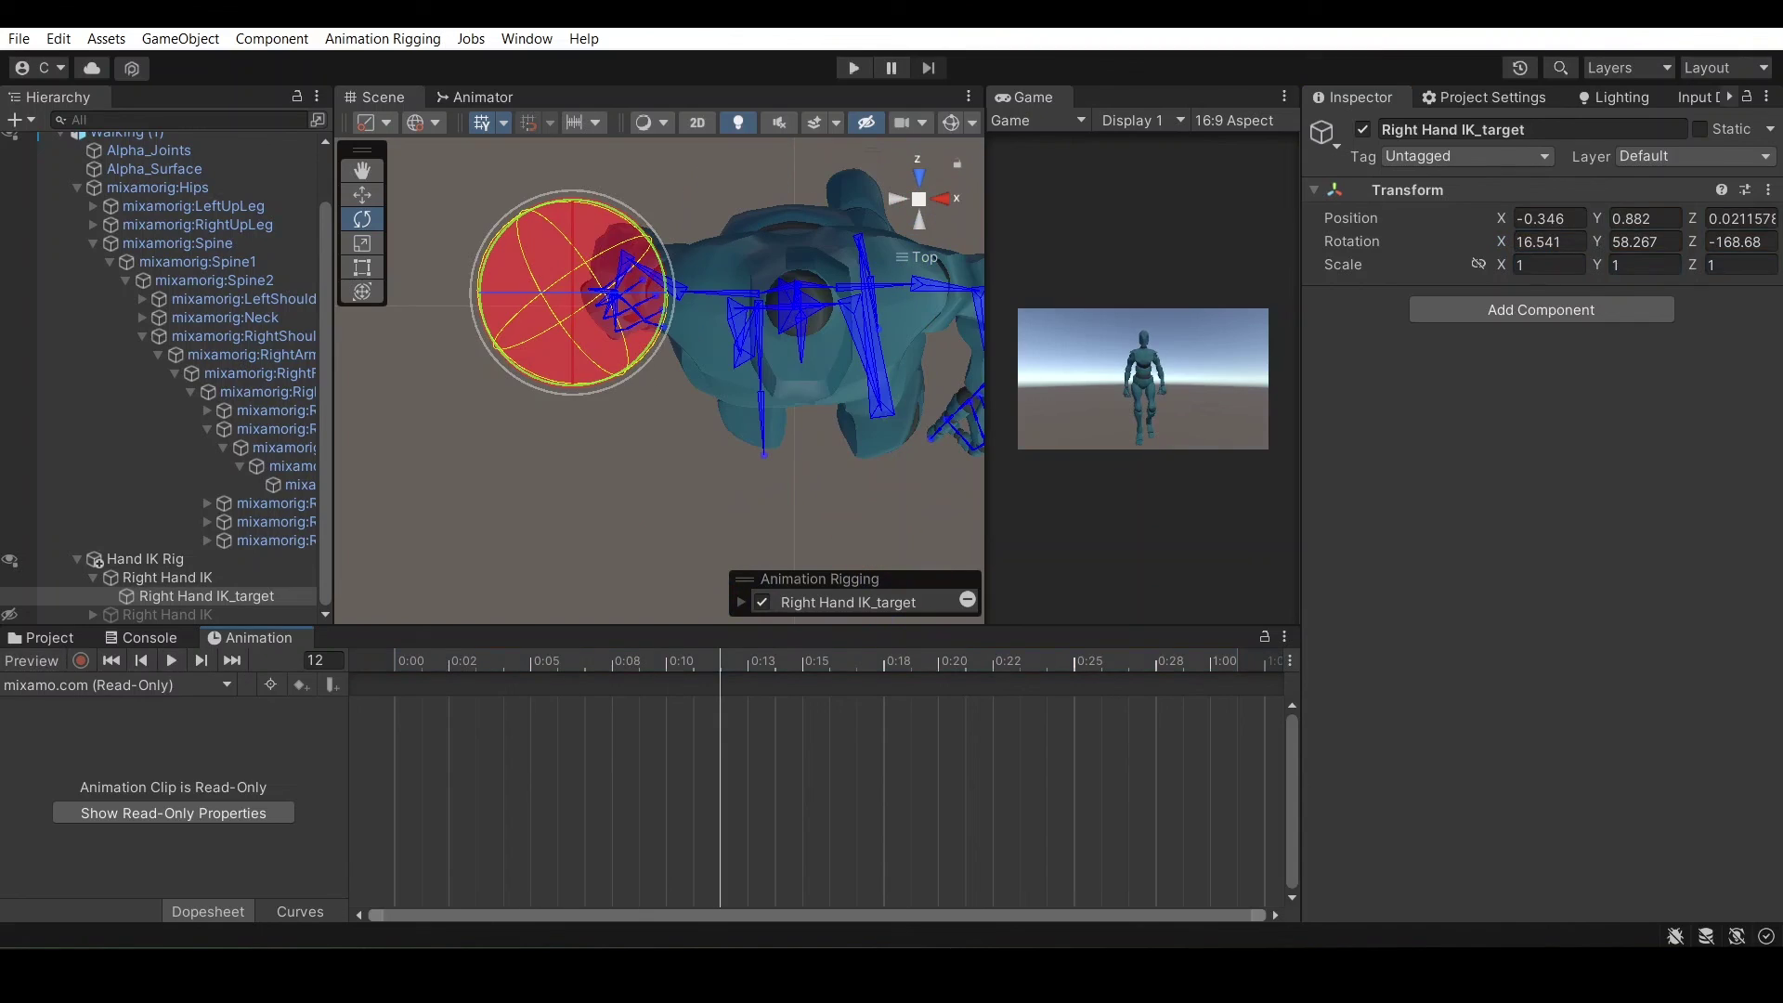